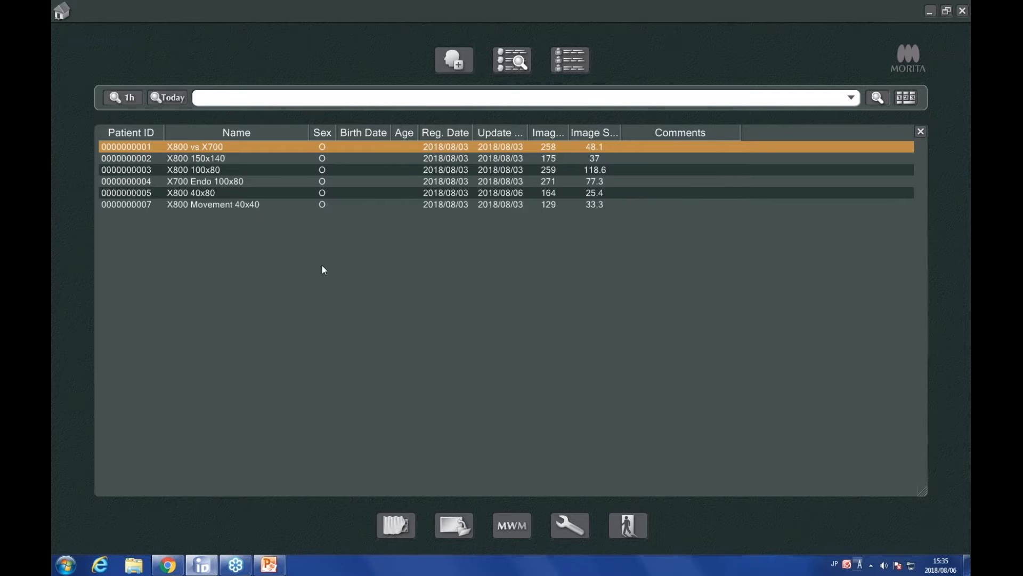
- Search the patient list for "100x80"
click(219, 99)
text(100)
text(x88)
key(BackSpace)
key(BackSpace)
key(BackSpace)
key(BackSpace)
text(0x80)
click(877, 98)
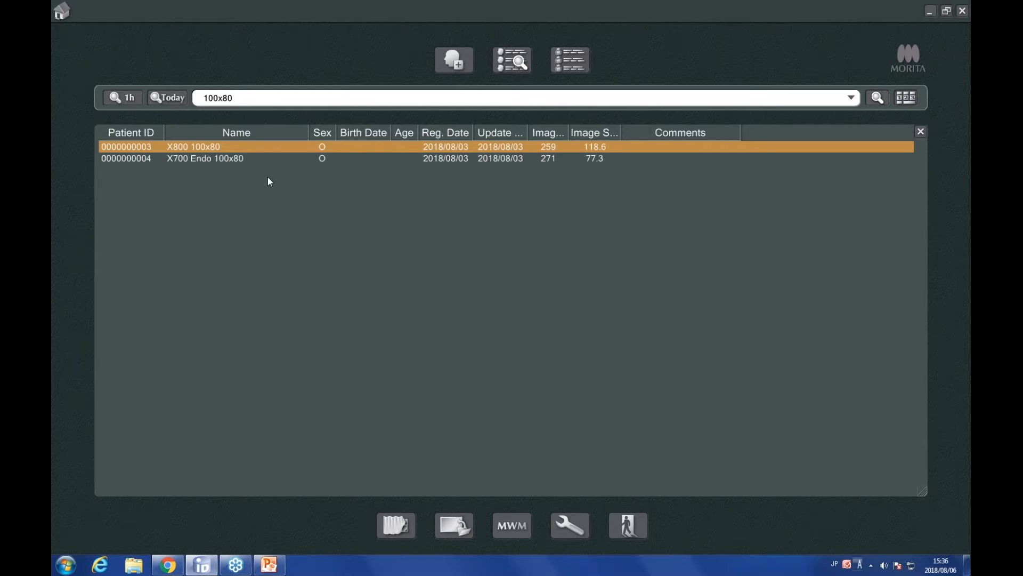
- Open the X700 Endo 100x80 record and load its CT study dated 2014/02/20 into the volume viewer
key(Down)
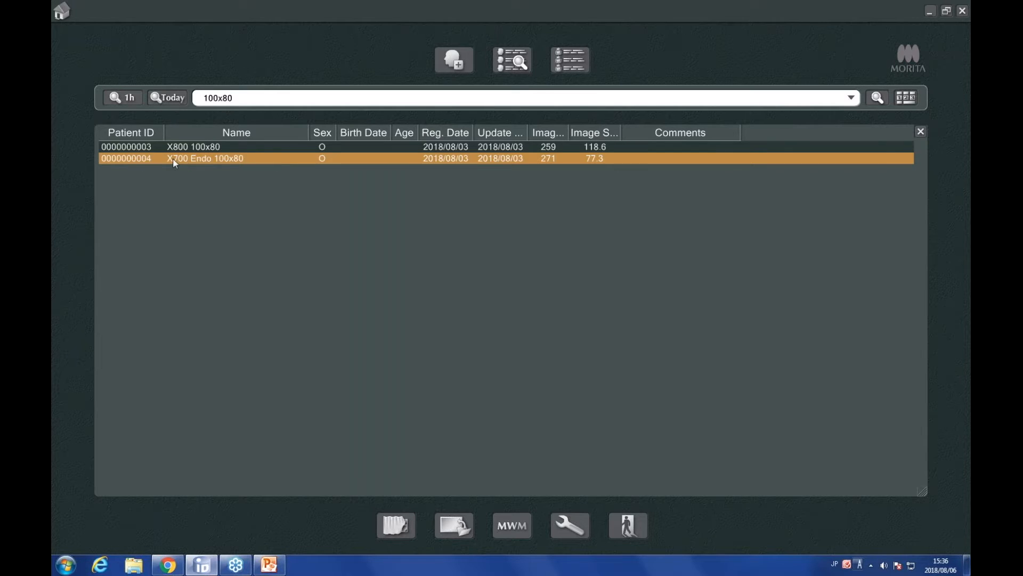
double_click(250, 159)
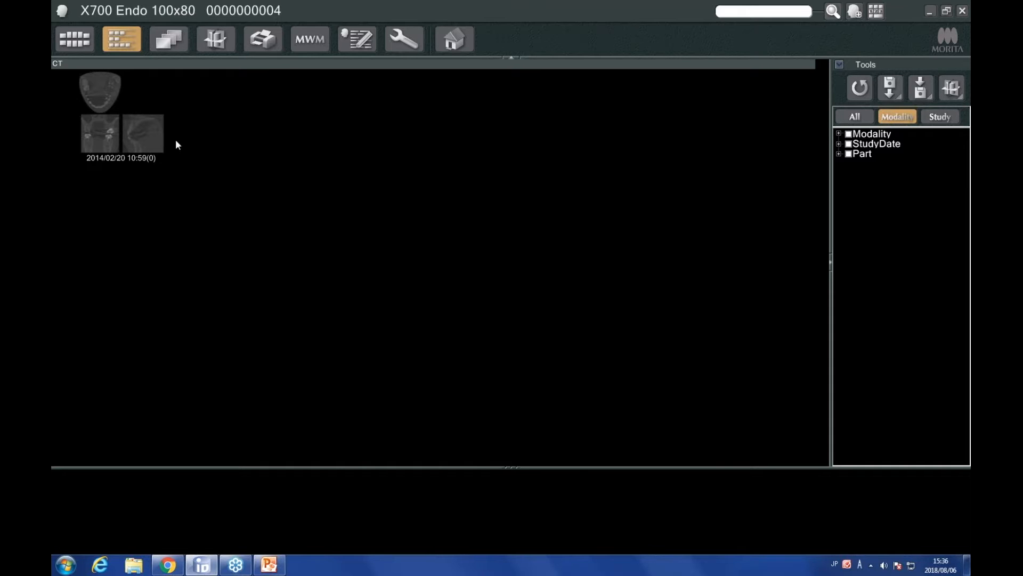
click(123, 131)
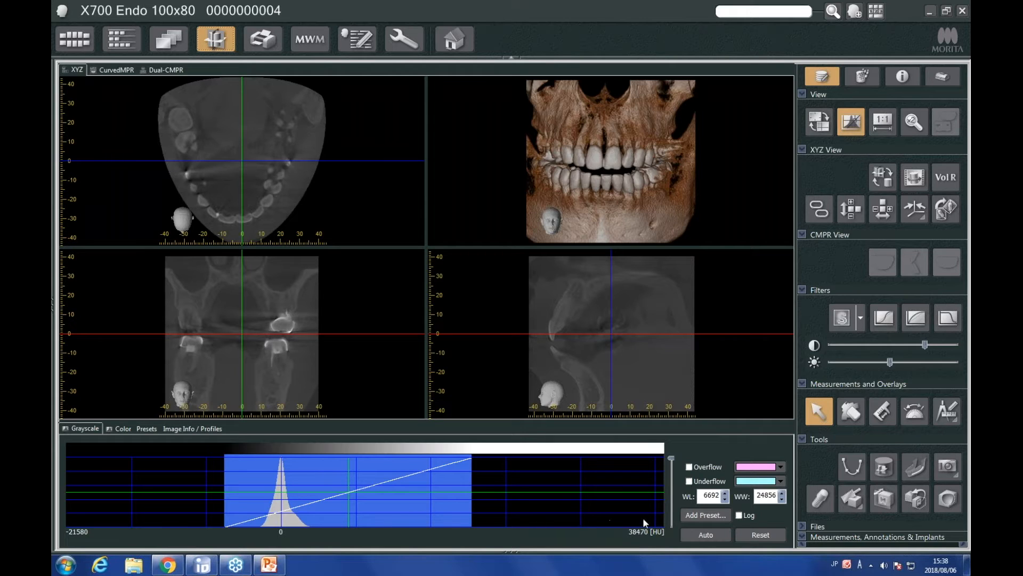
- Show the grayscale histogram on a logarithmic scale and adjust it to window level 2286 and window width 10975
click(739, 515)
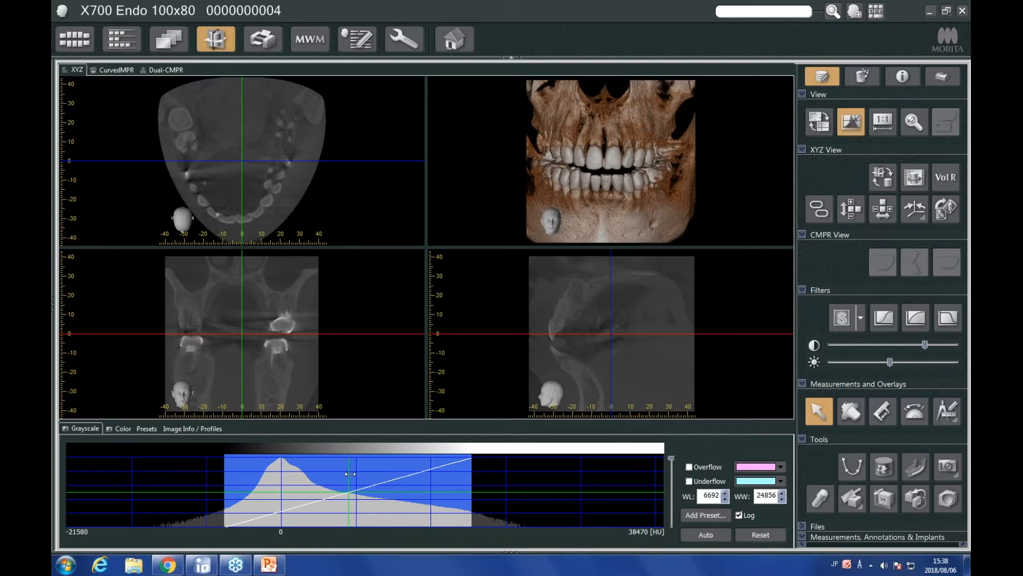
drag(348, 469, 268, 465)
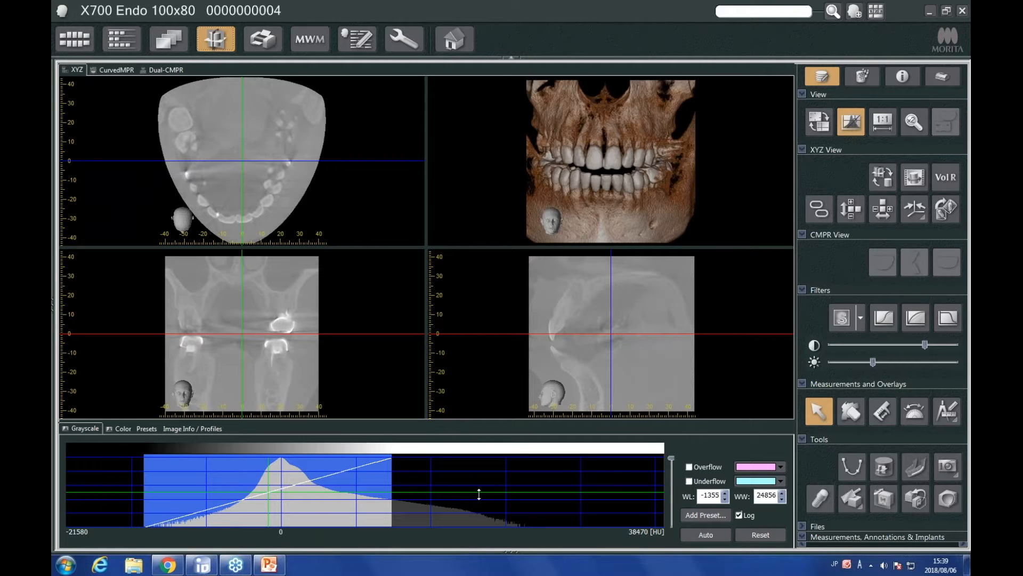
mouse_move(496, 500)
mouse_down()
mouse_move(496, 490)
mouse_move(496, 502)
mouse_up()
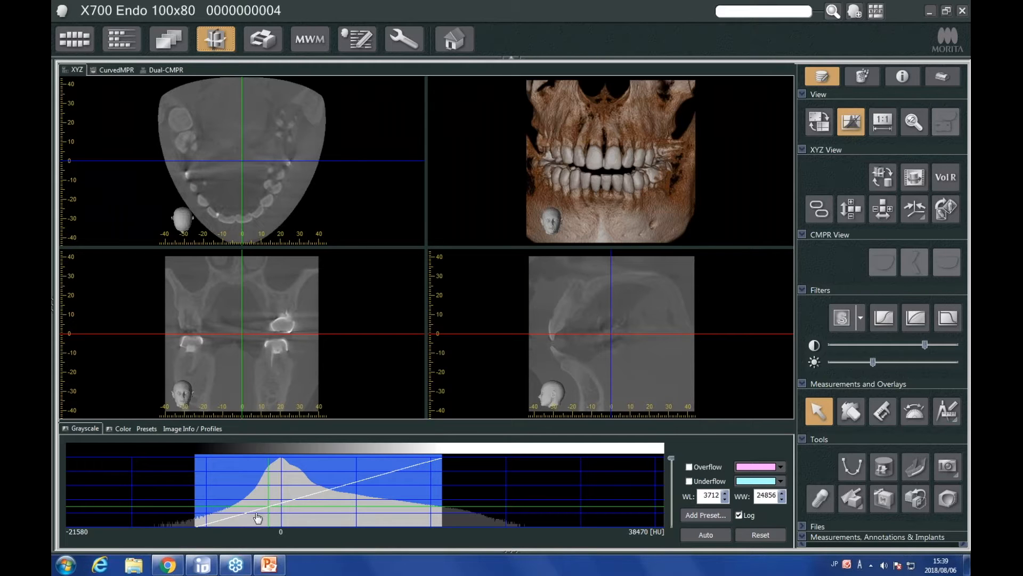
drag(413, 469, 370, 445)
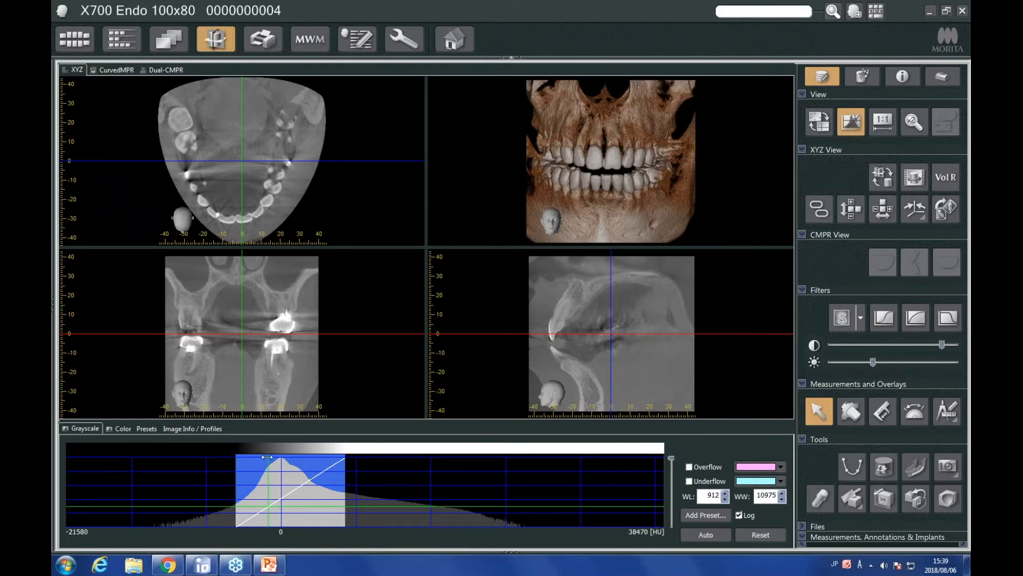
drag(267, 461, 282, 461)
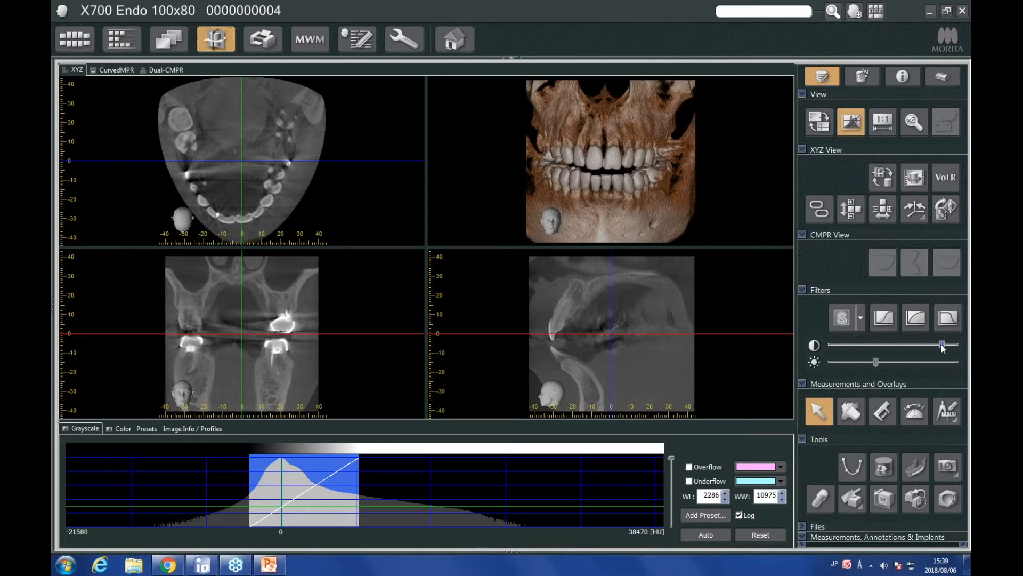
- Fine-tune the contrast and brightness of the slices to window level 2766 and window width 11659
drag(942, 348, 941, 347)
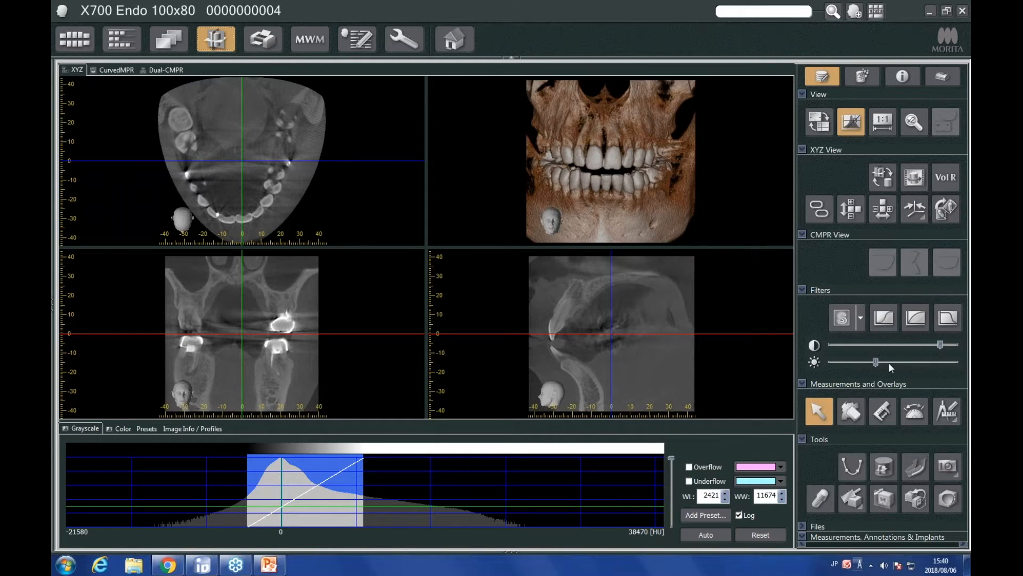
drag(876, 363, 878, 363)
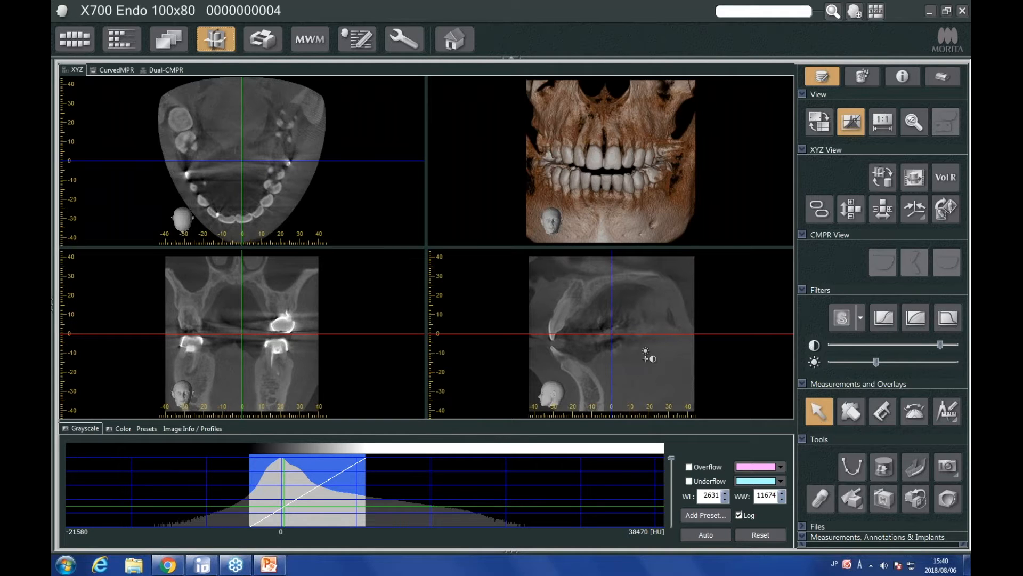
drag(646, 353, 612, 353)
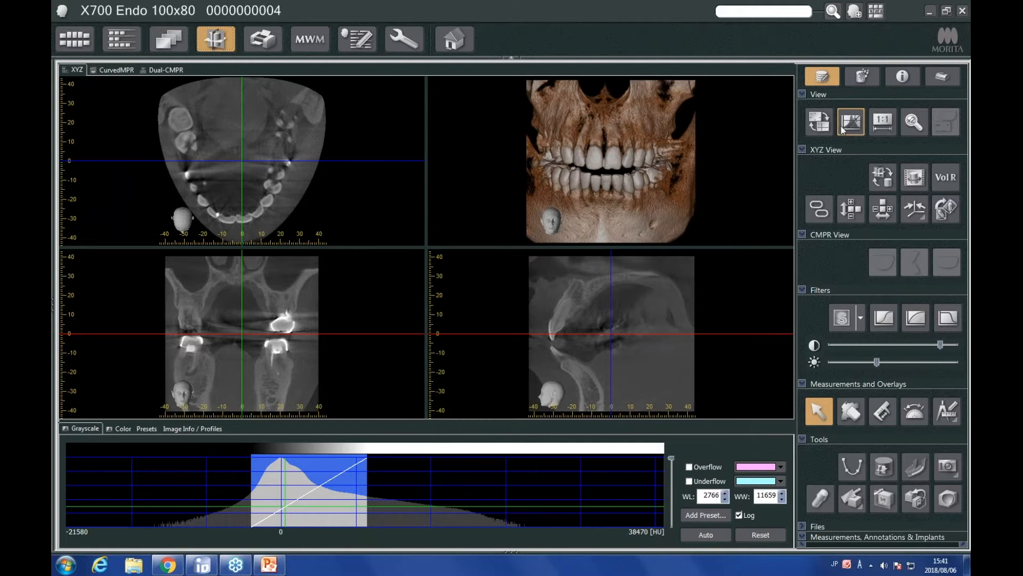
- Hide the grayscale histogram so the four views are enlarged
click(857, 127)
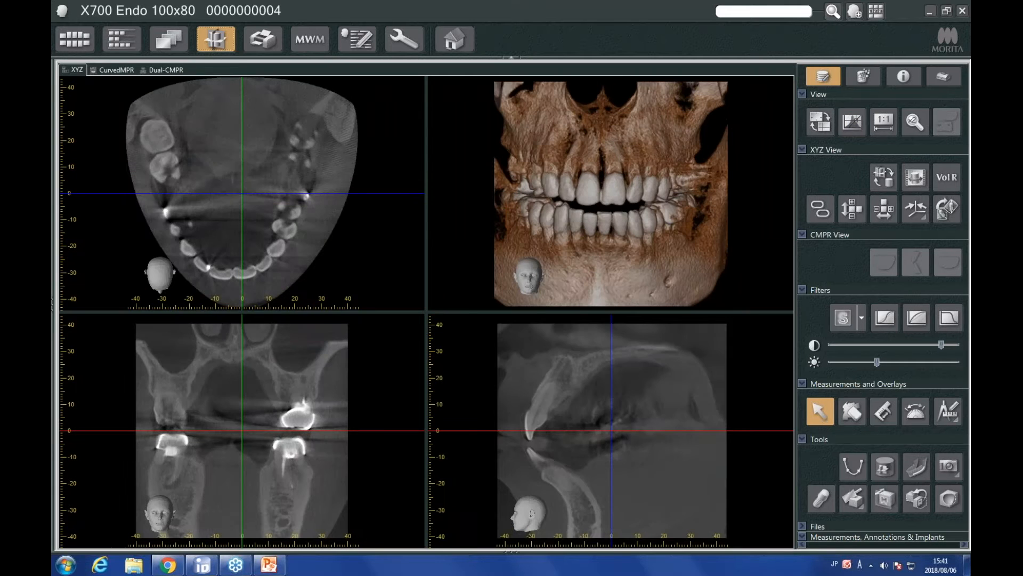
click(856, 128)
click(852, 123)
- Collapse the filter tools, reveal the file tools and save the current state as a dataset named "Constrast"
click(802, 291)
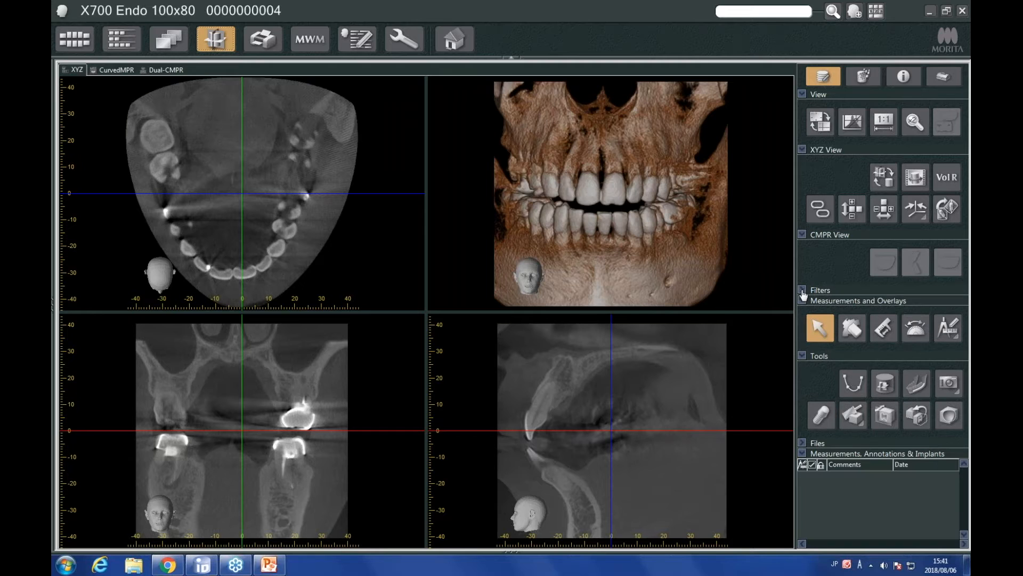
click(802, 443)
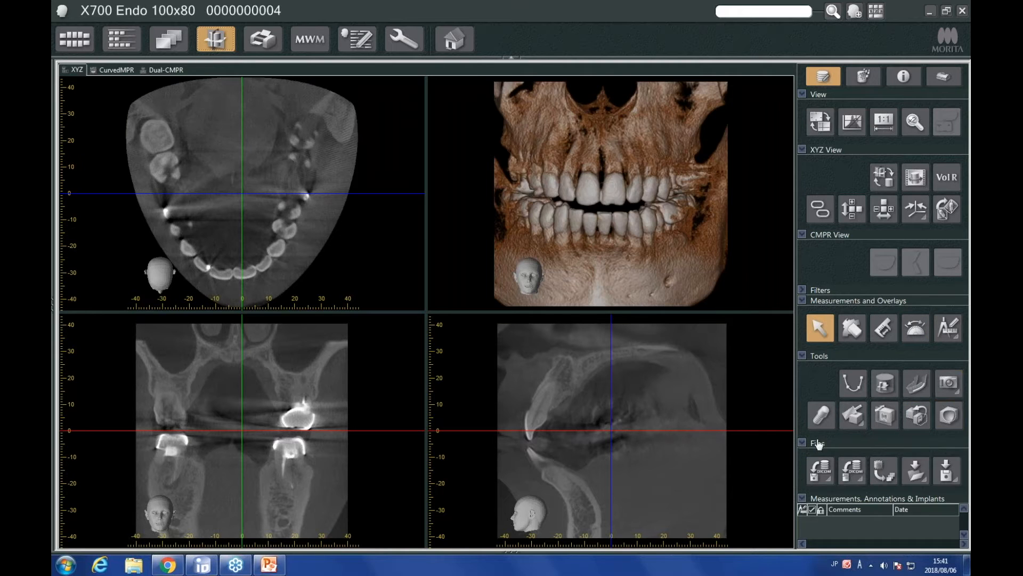
click(919, 472)
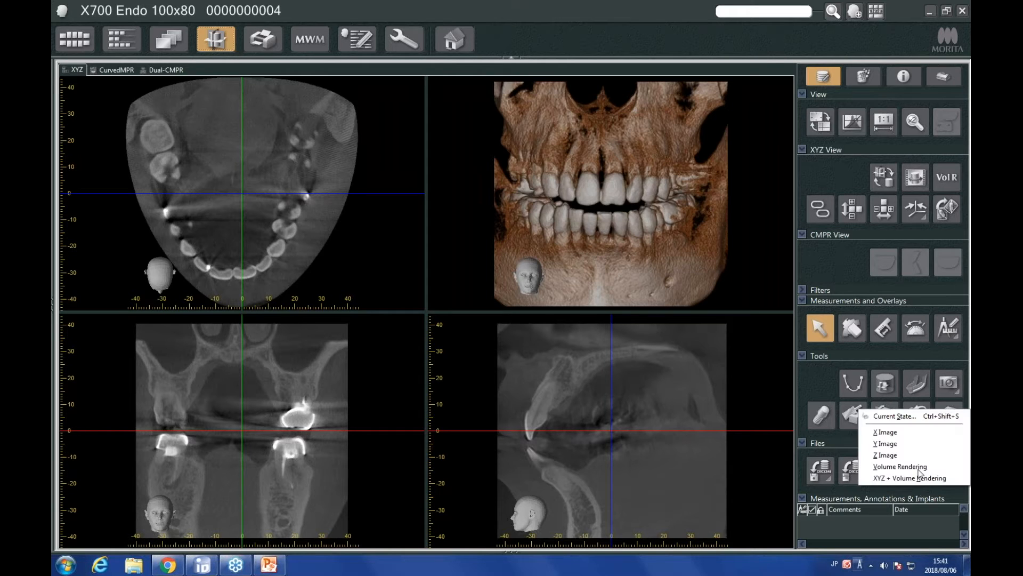
click(906, 417)
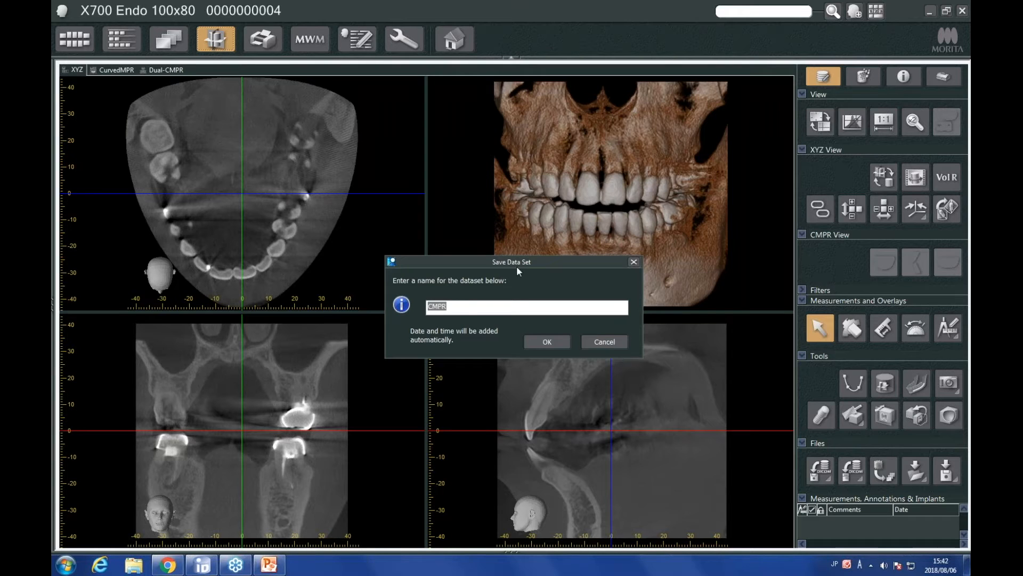
mouse_move(545, 264)
mouse_down()
mouse_move(557, 264)
mouse_move(528, 264)
mouse_up()
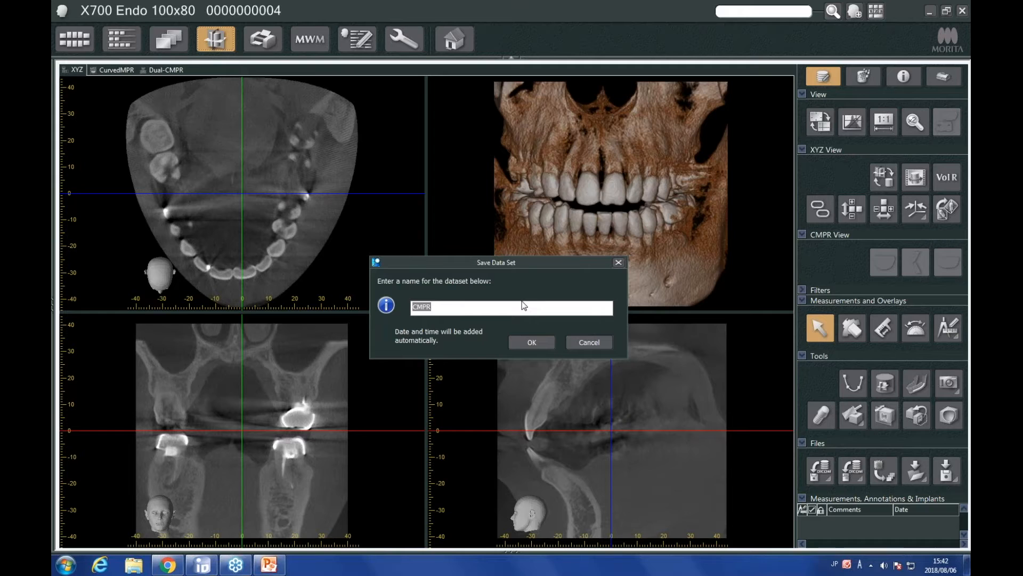
text(Constrast)
click(531, 341)
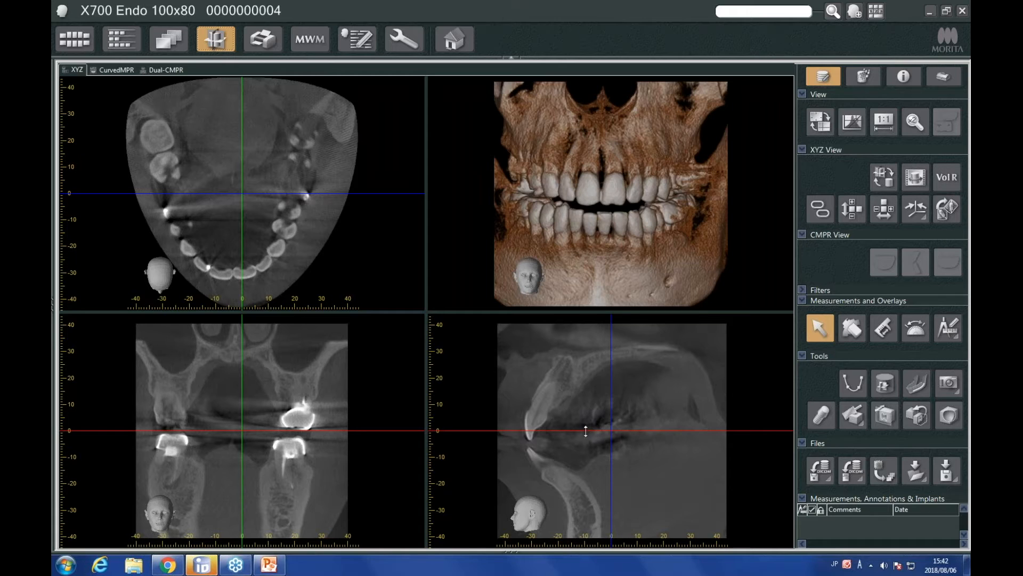
- Move the axial slice up to about 15 mm and the sagittal slice to about 17 mm, through the restored upper molars
drag(586, 430, 587, 392)
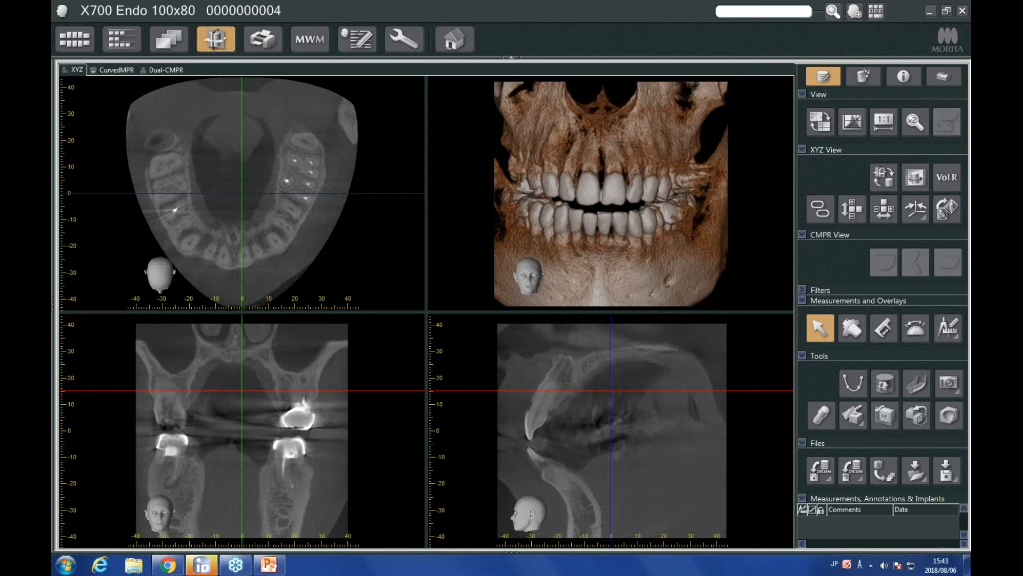
drag(520, 390, 521, 392)
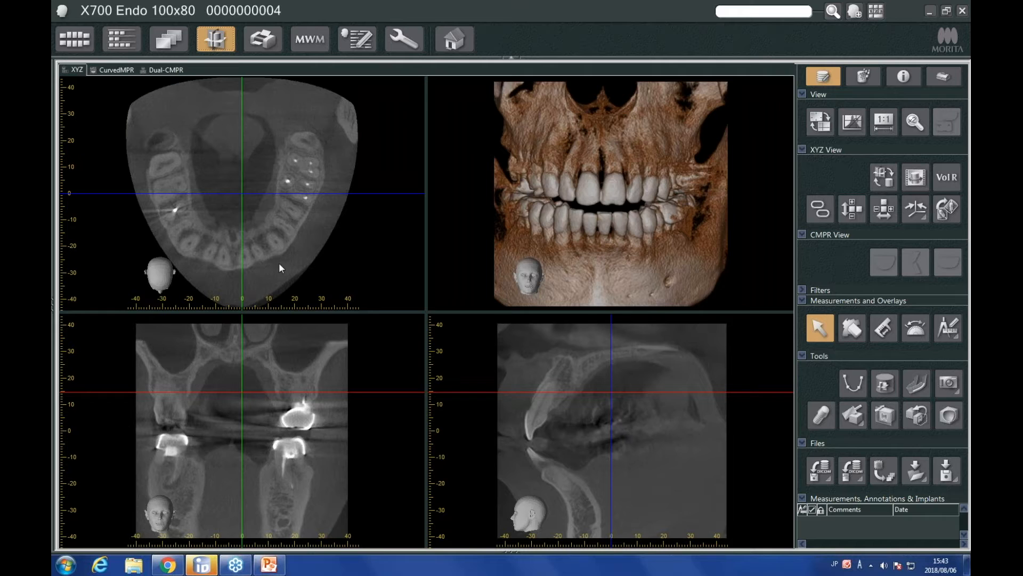
drag(243, 181, 286, 205)
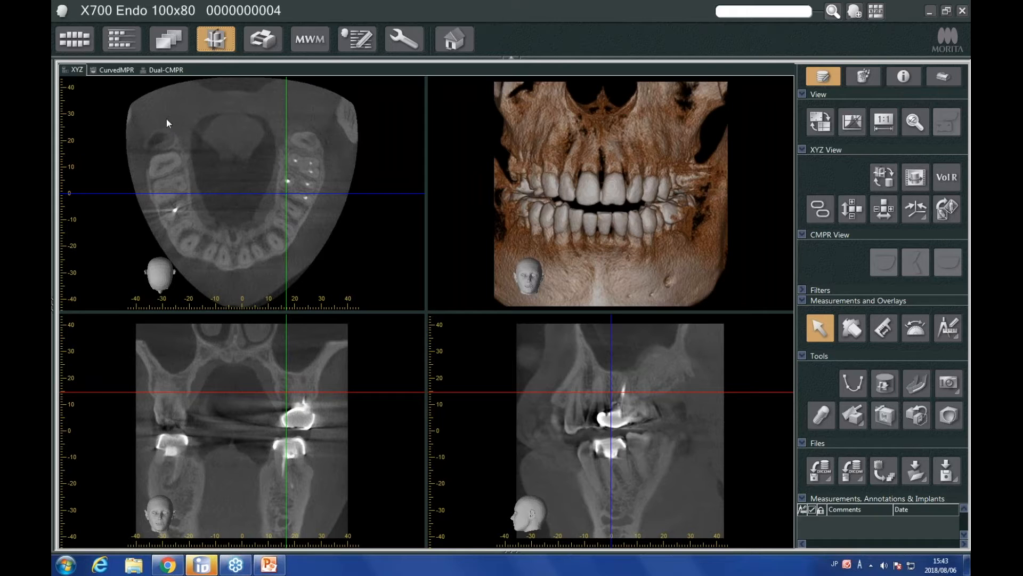
- Rotate the volume in the axial view to align the molar row with the sagittal plane, and move that plane to about 25 mm
drag(157, 119, 146, 142)
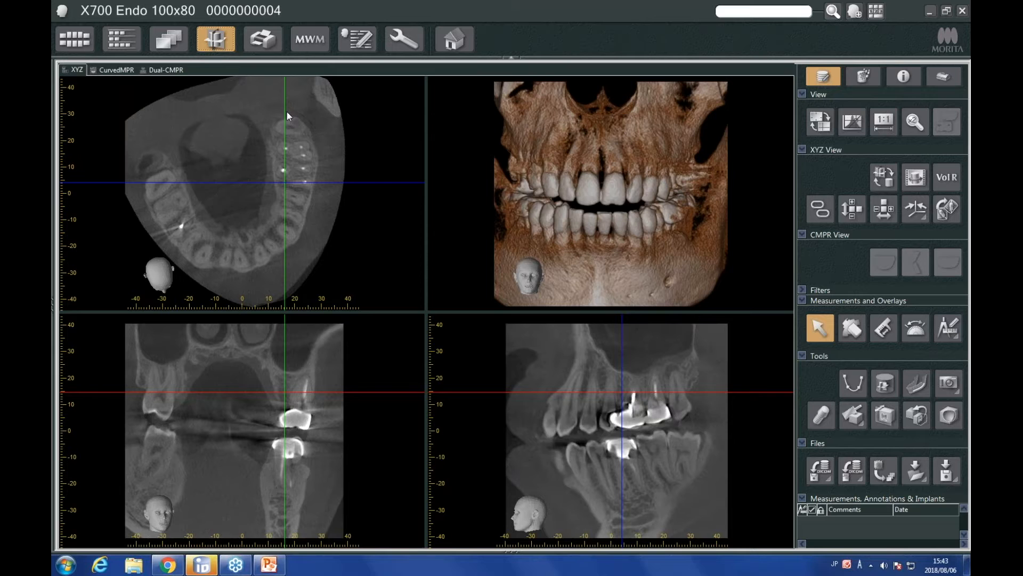
drag(283, 155, 311, 148)
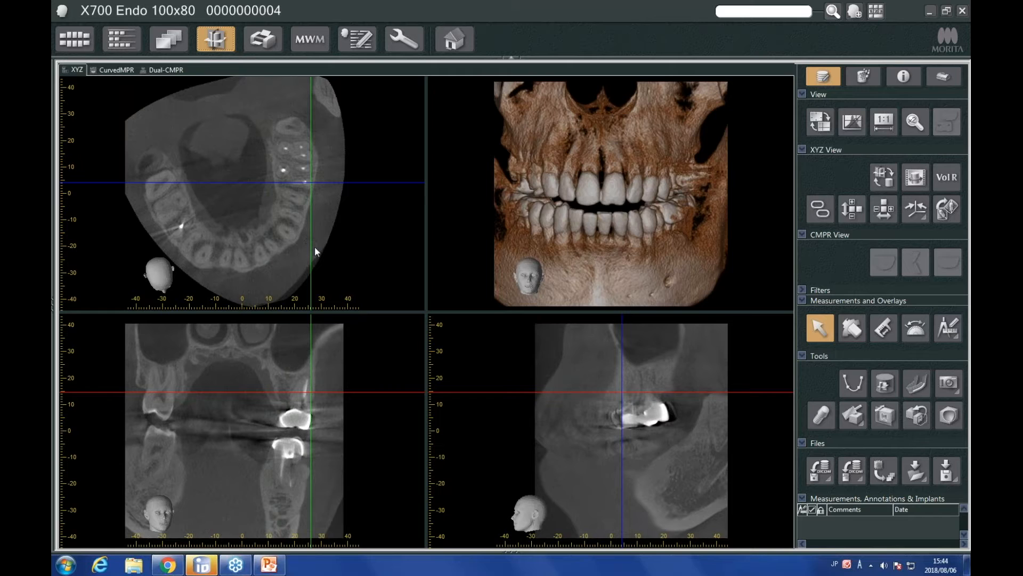
mouse_move(311, 247)
mouse_down()
mouse_move(290, 248)
mouse_move(308, 247)
mouse_up()
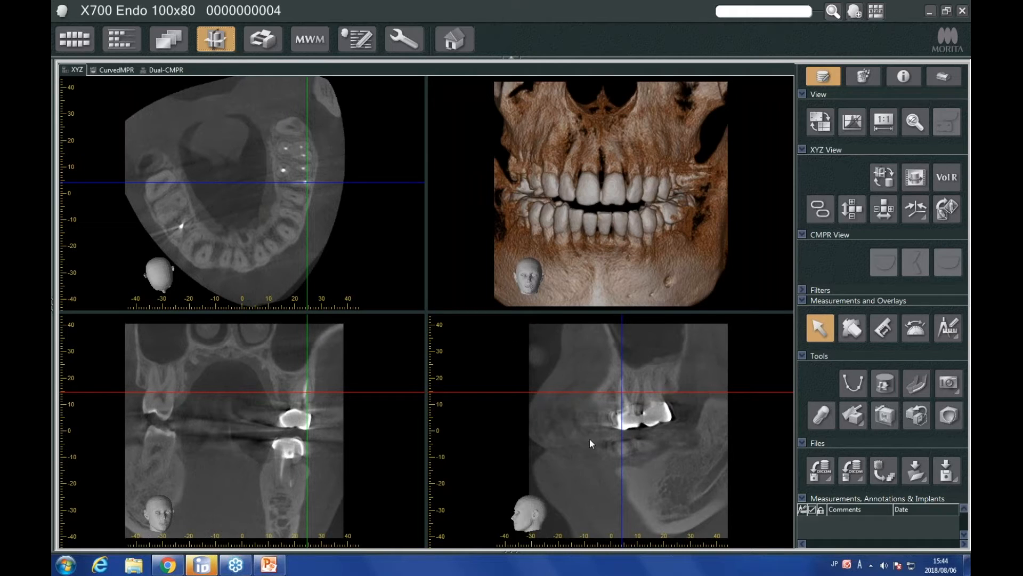
- Examine the roots of the restored upper and lower molars through successive sagittal slices from about 25 mm inward to about 18 mm
scroll(612, 430, down, 5)
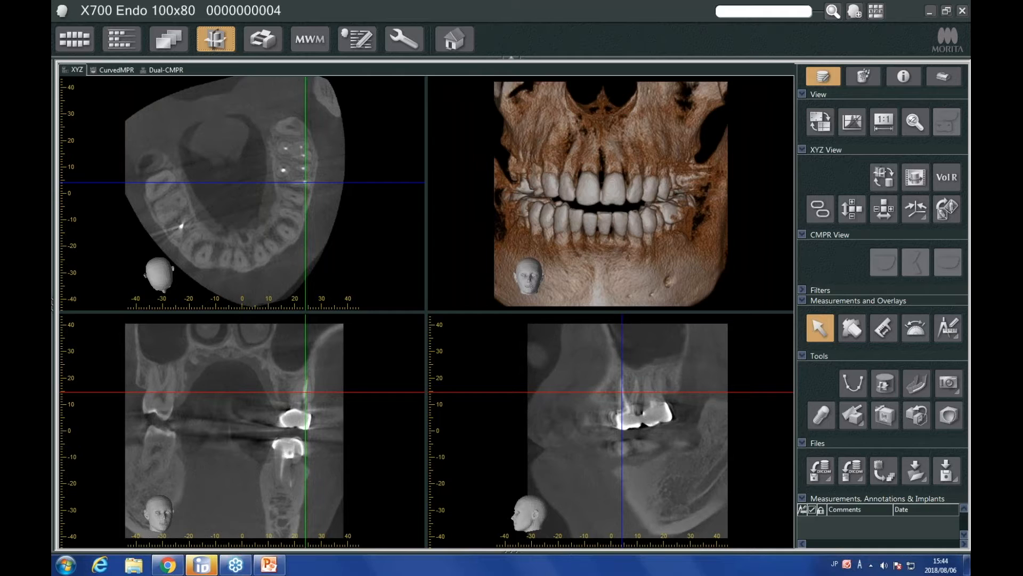
scroll(612, 430, down, 4)
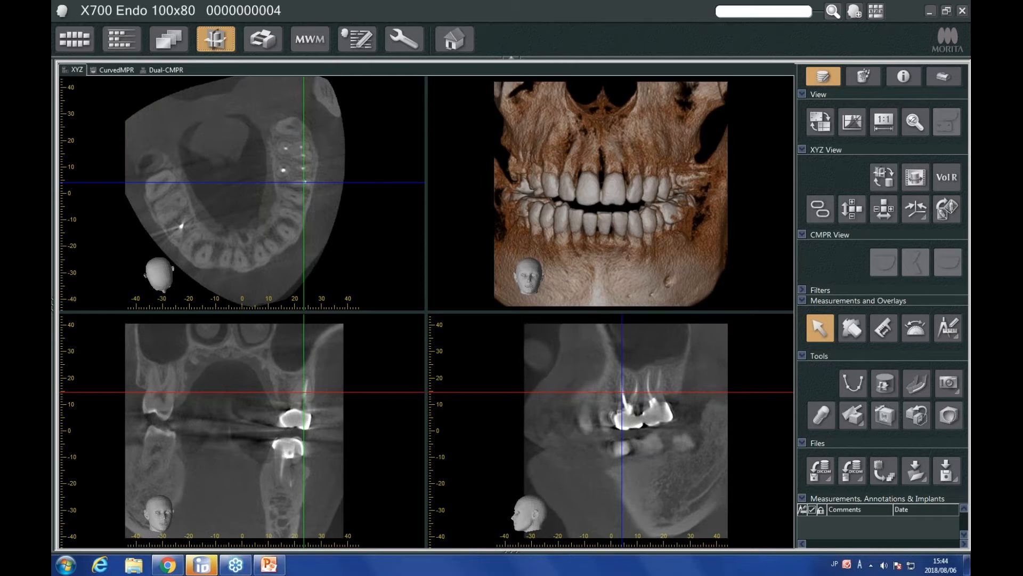
scroll(586, 444, down, 5)
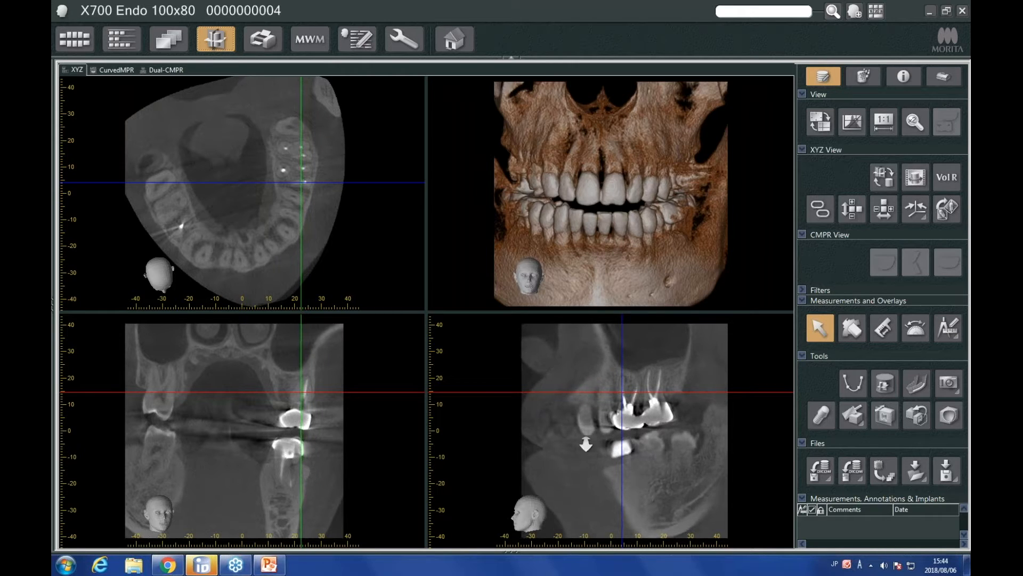
scroll(586, 444, down, 5)
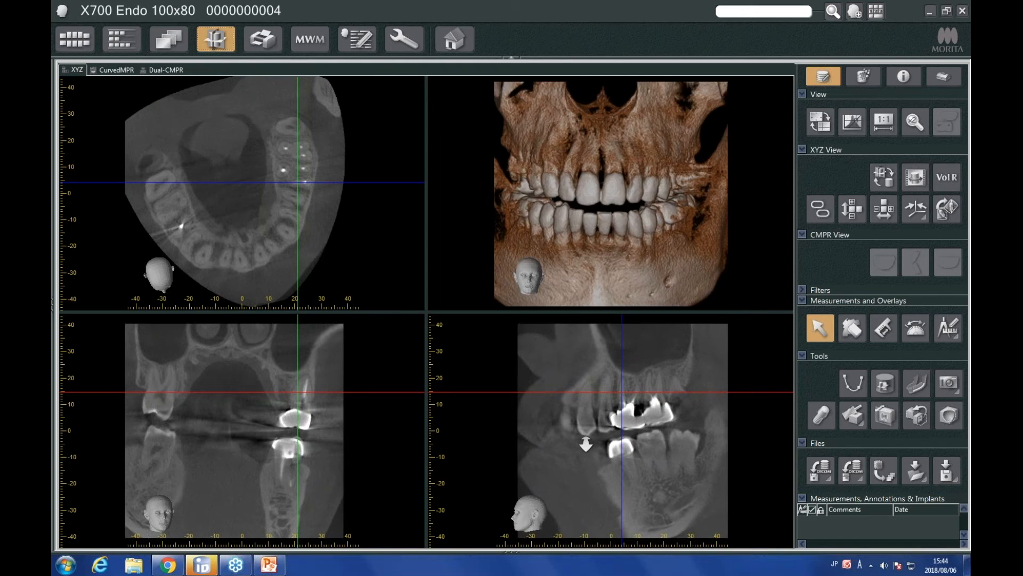
scroll(565, 424, down, 1)
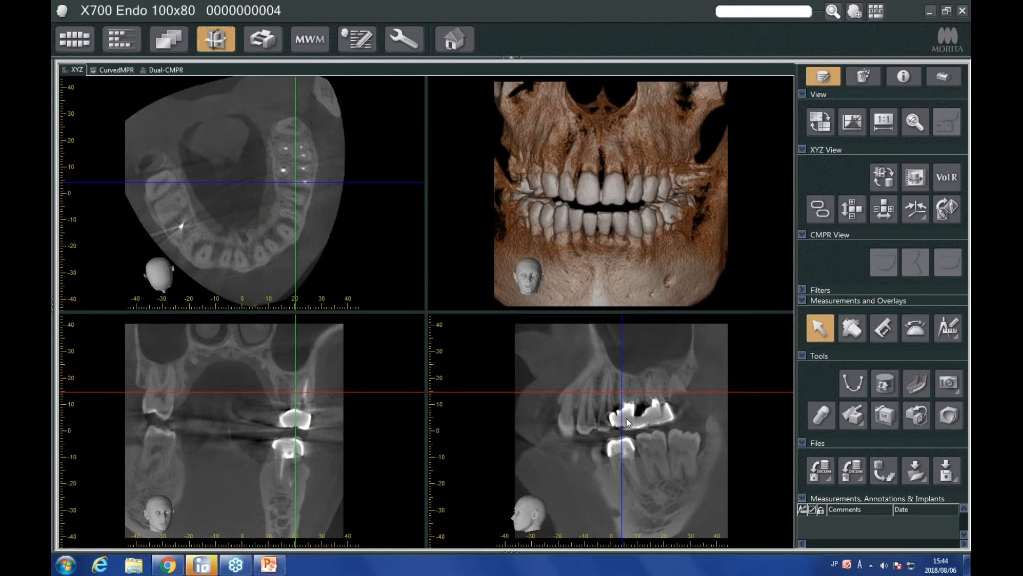
scroll(611, 431, down, 8)
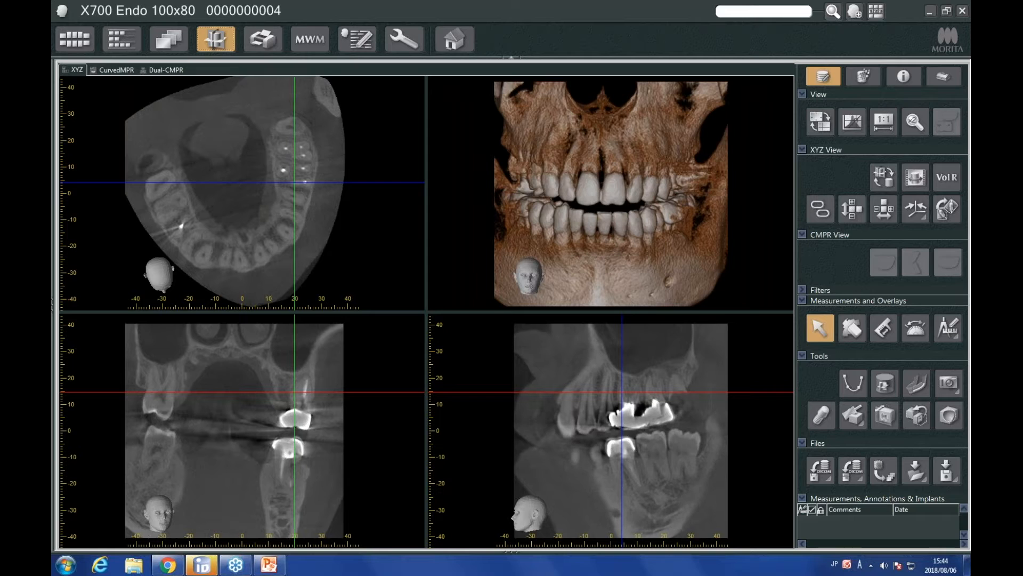
scroll(683, 388, up, 2)
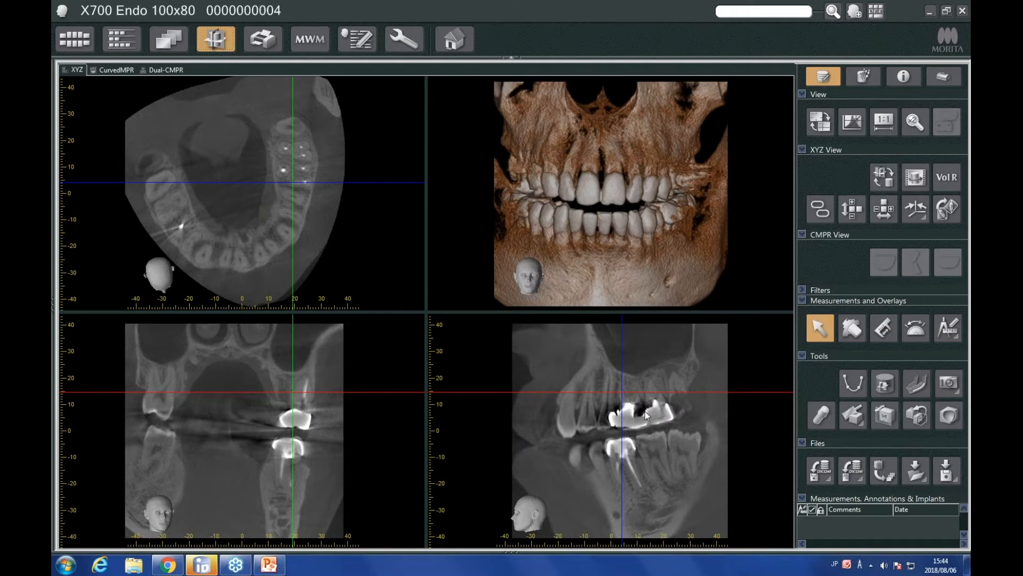
scroll(631, 392, down, 1)
scroll(681, 381, down, 1)
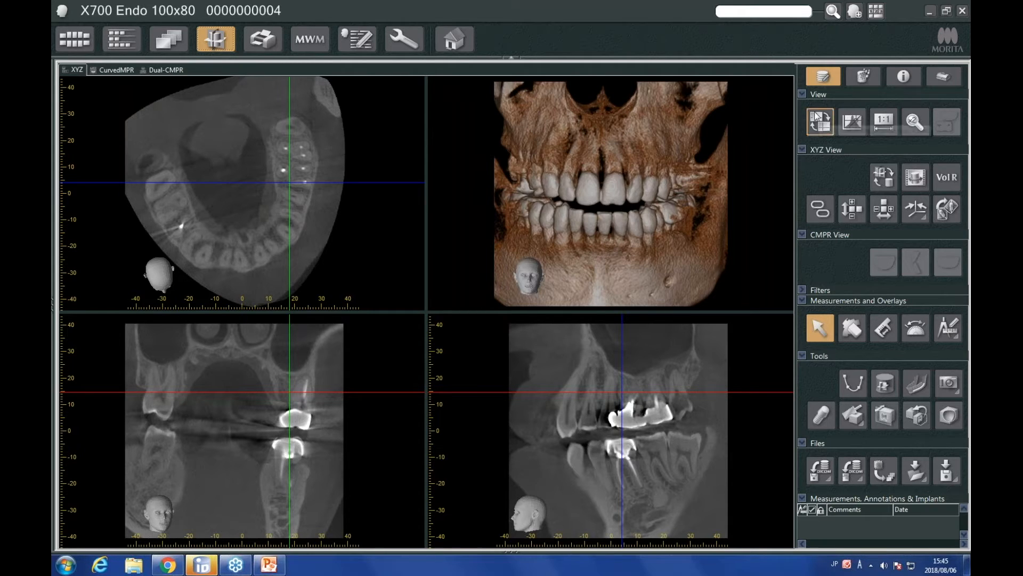
- Reduce the slice cursor lines in the three cross-sectional views to short markers at the view edges
click(826, 126)
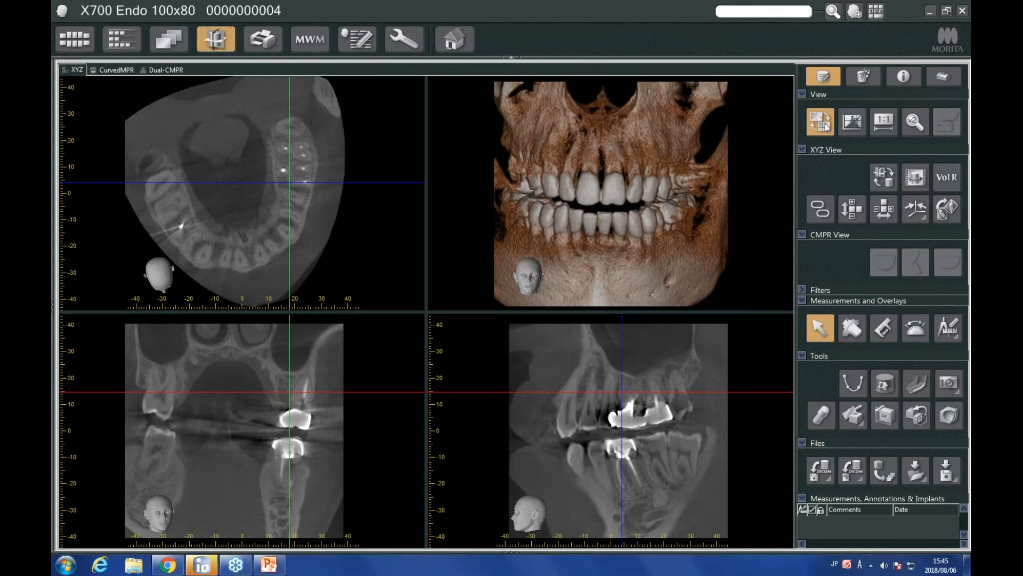
click(824, 129)
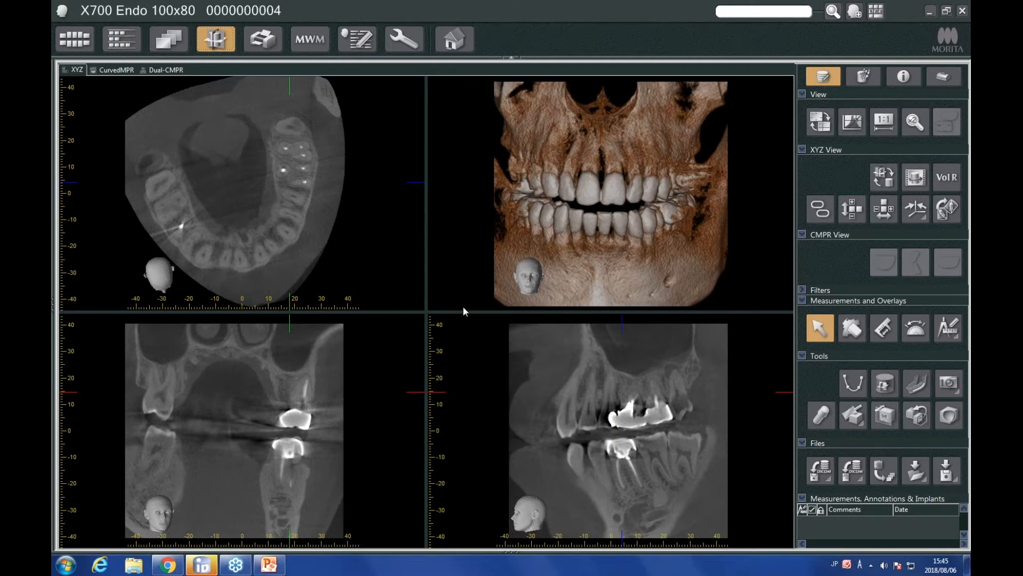
- Examine the restored molars through successive sagittal slices from about 18 mm inward to about 12 mm and back to about 18 mm
drag(289, 110, 289, 87)
scroll(618, 431, down, 3)
scroll(617, 430, down, 5)
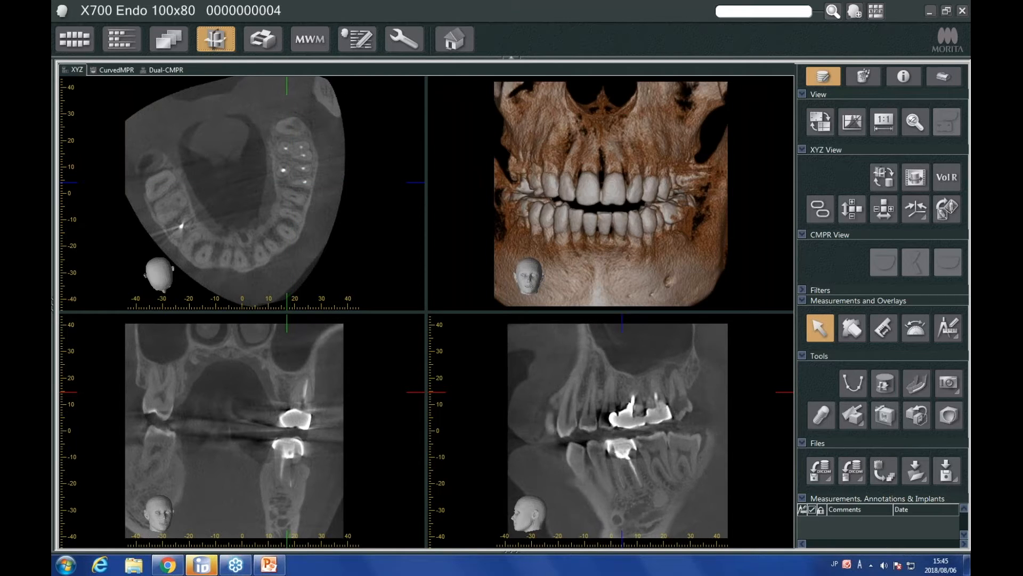
scroll(617, 430, down, 6)
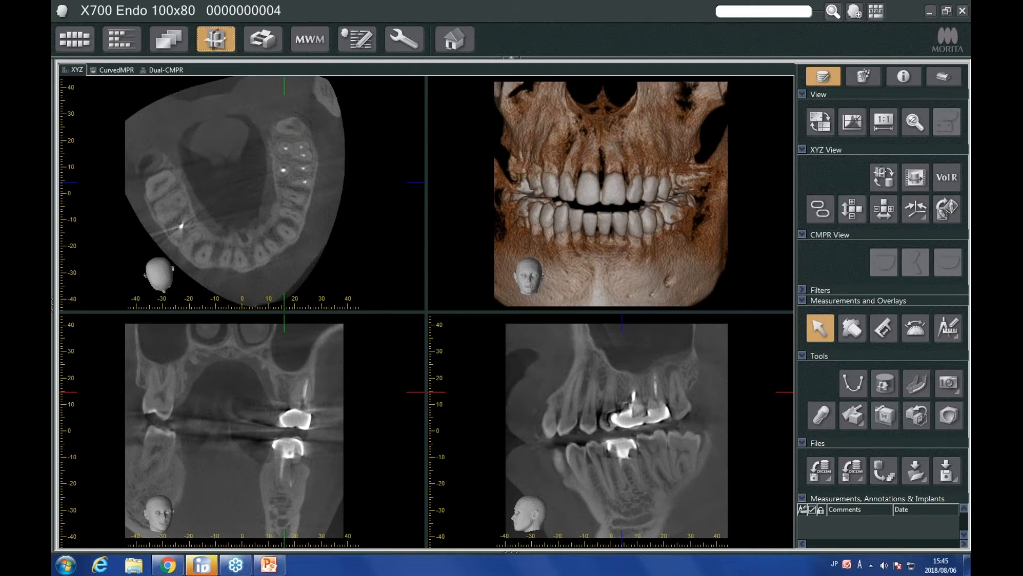
scroll(617, 430, down, 6)
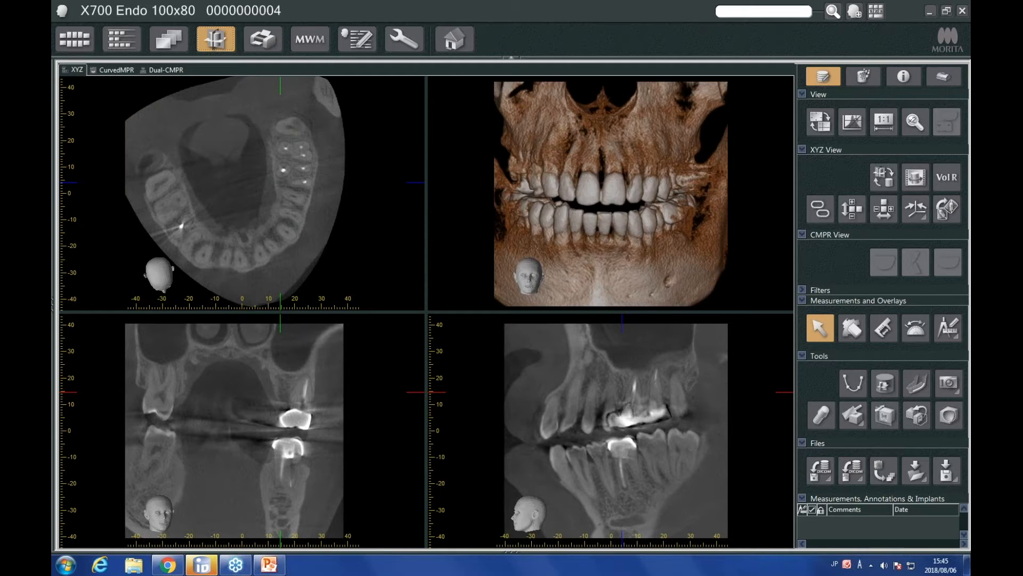
scroll(617, 430, down, 4)
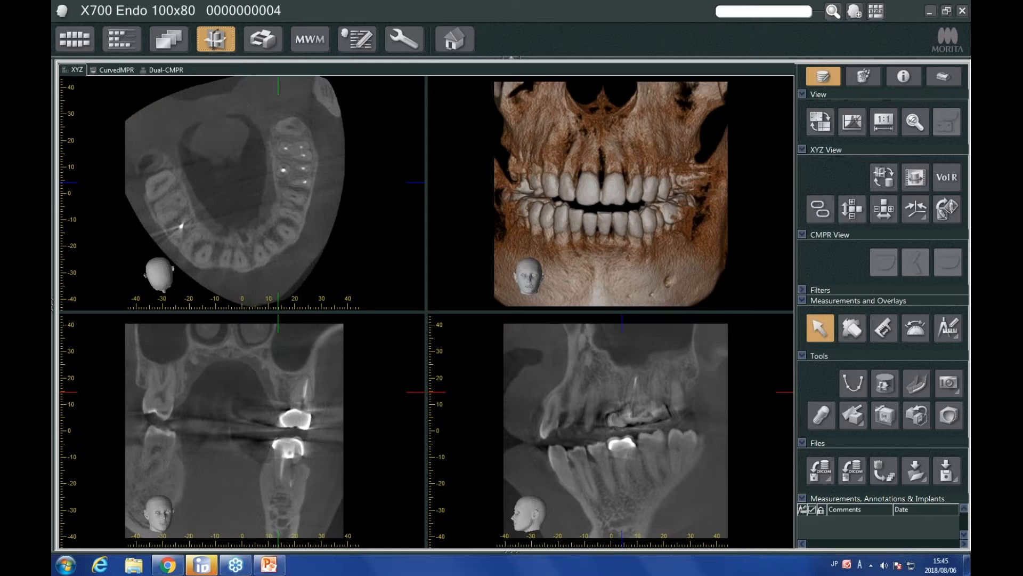
scroll(617, 430, down, 2)
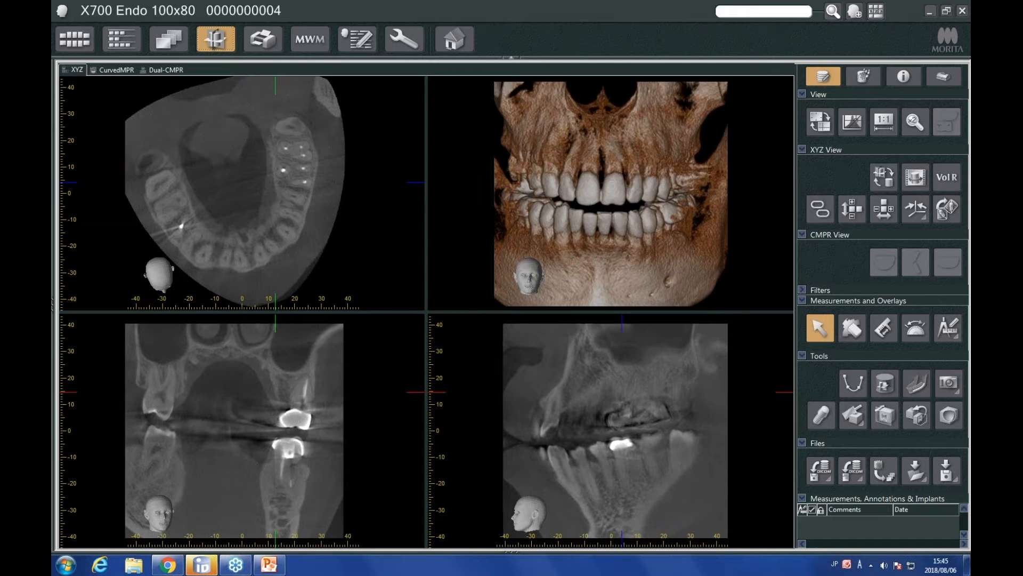
scroll(617, 430, up, 12)
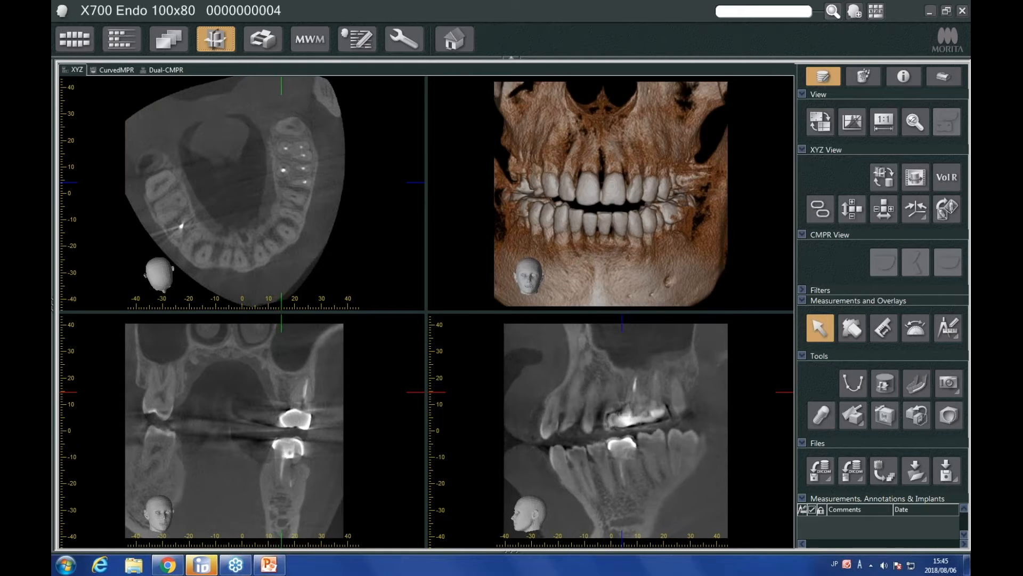
scroll(617, 430, up, 10)
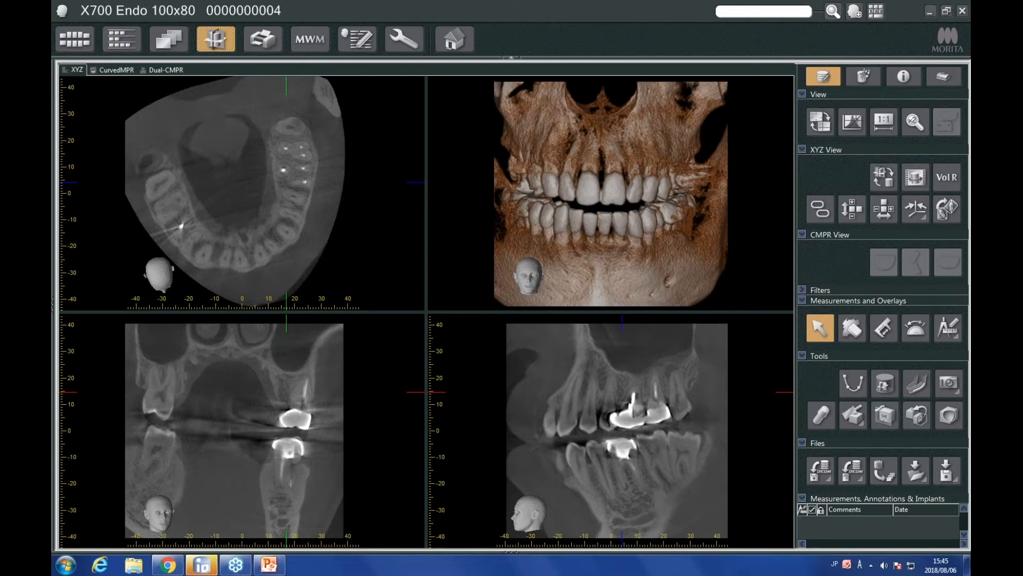
scroll(660, 364, up, 2)
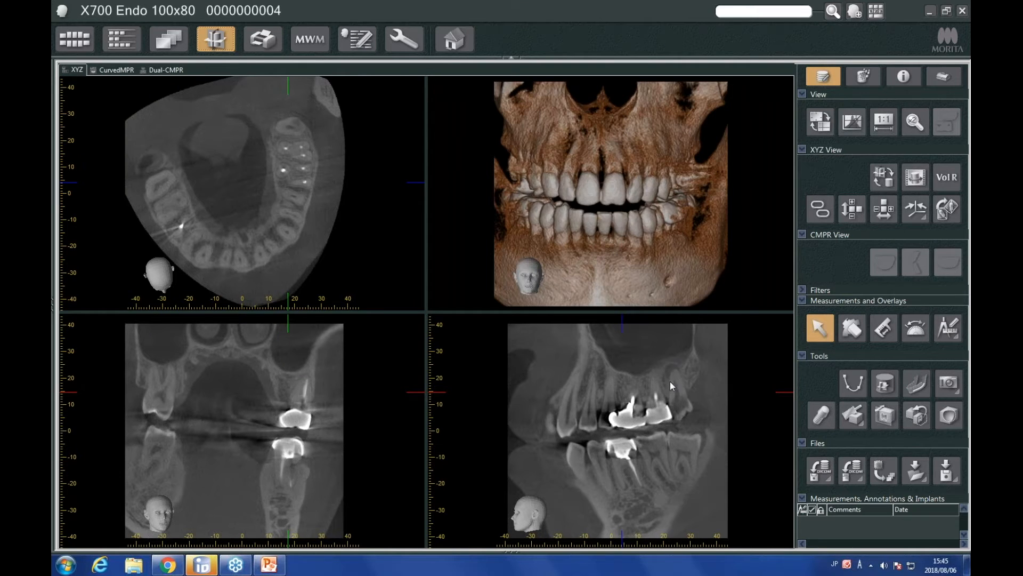
scroll(670, 365, down, 6)
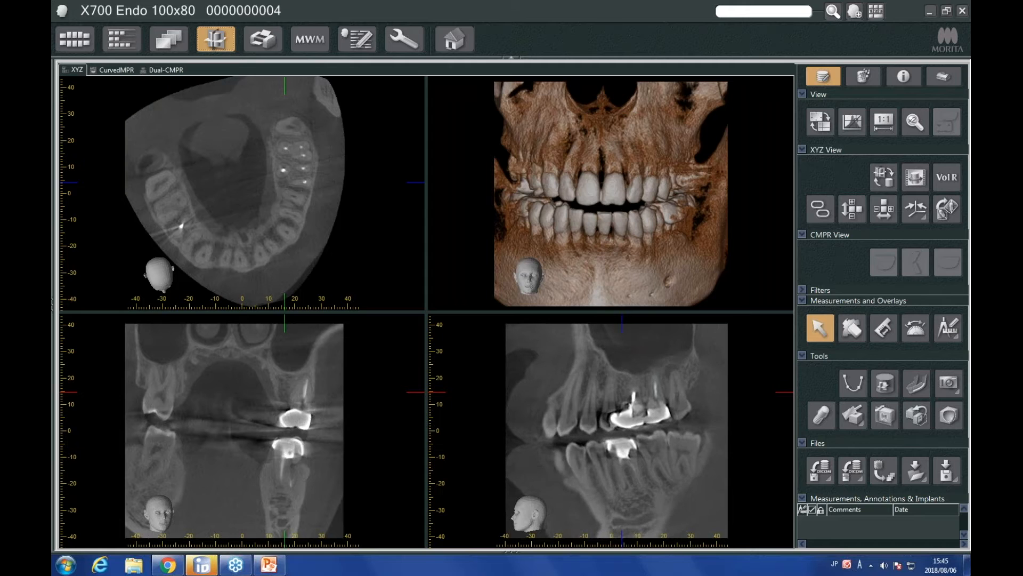
scroll(663, 405, up, 10)
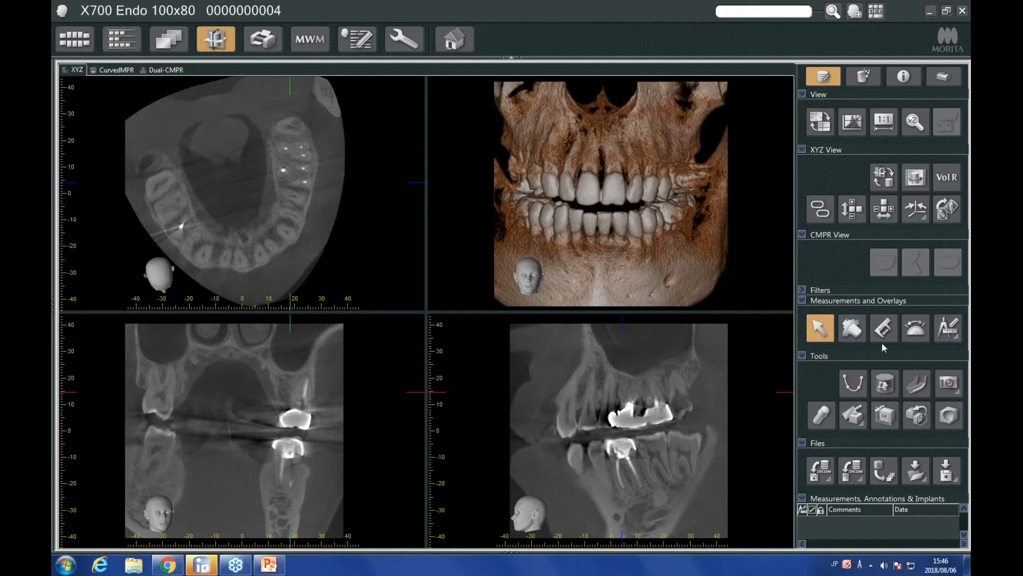
- Draw an ellipse annotation around the root area above the rear upper molars in the sagittal view
click(949, 321)
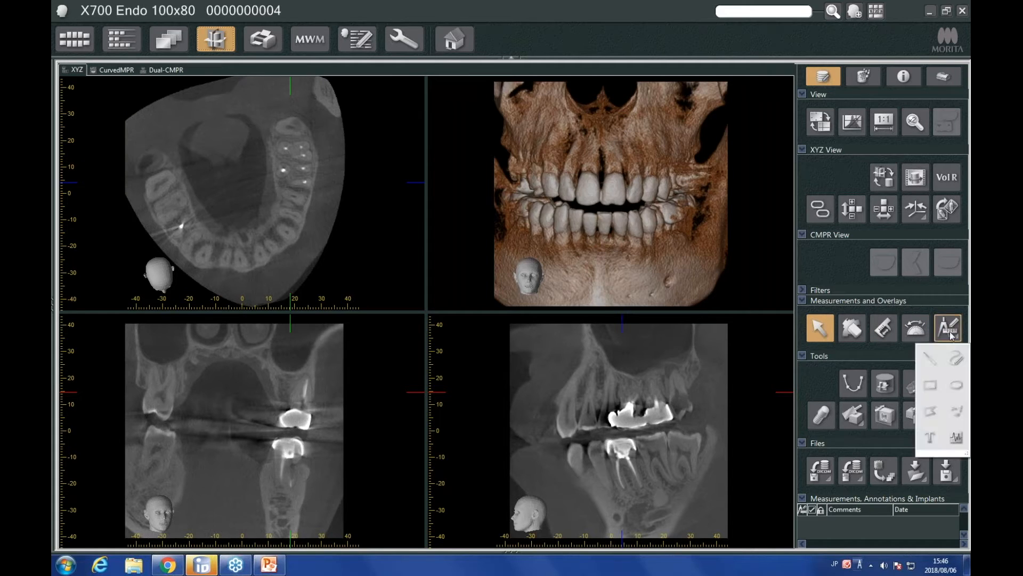
click(957, 386)
drag(650, 356, 693, 373)
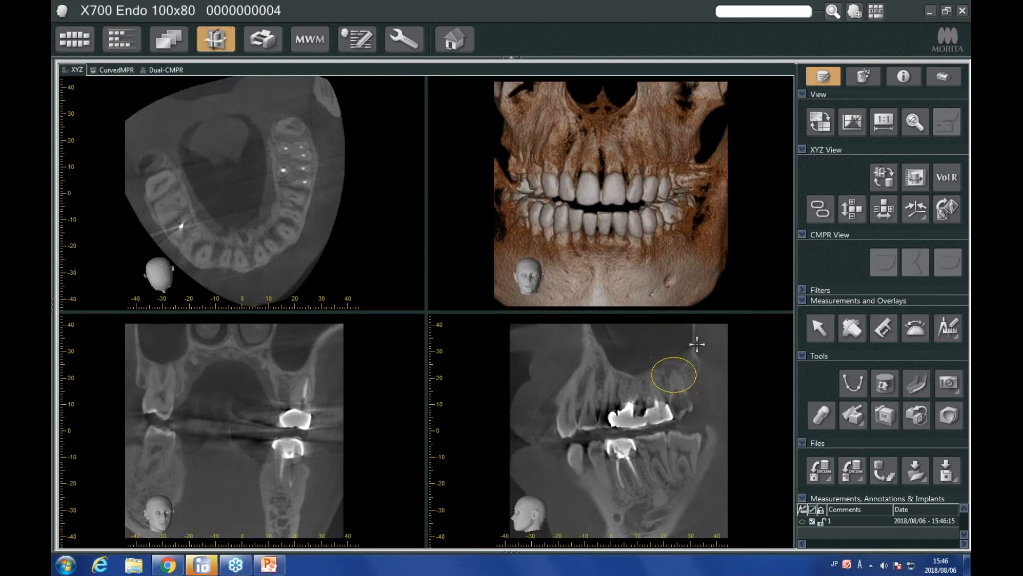
click(816, 325)
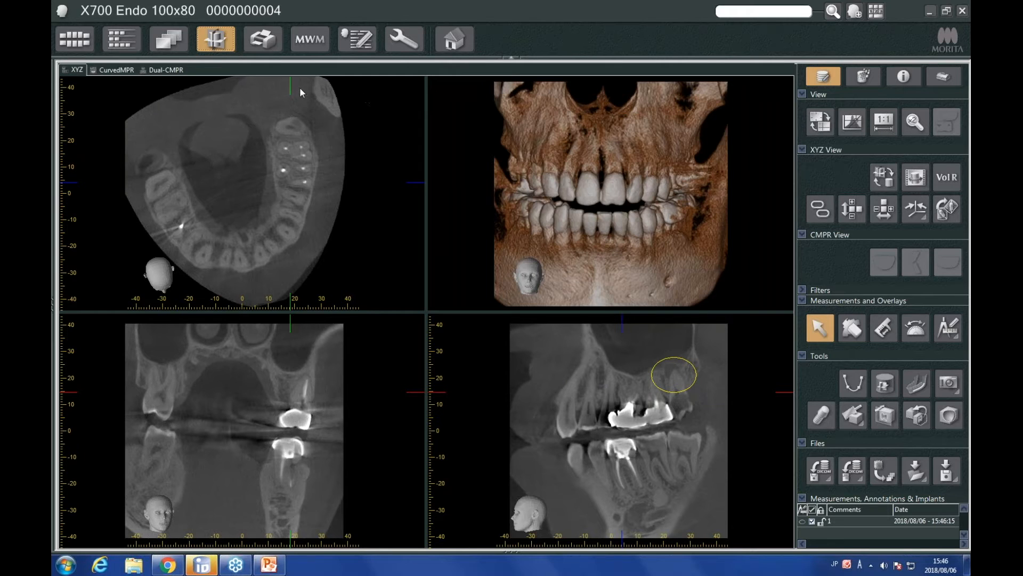
- Rotate the volume in the axial view to align the opposite molar row with the sagittal plane, and place that plane at about -17 mm
drag(291, 87, 159, 101)
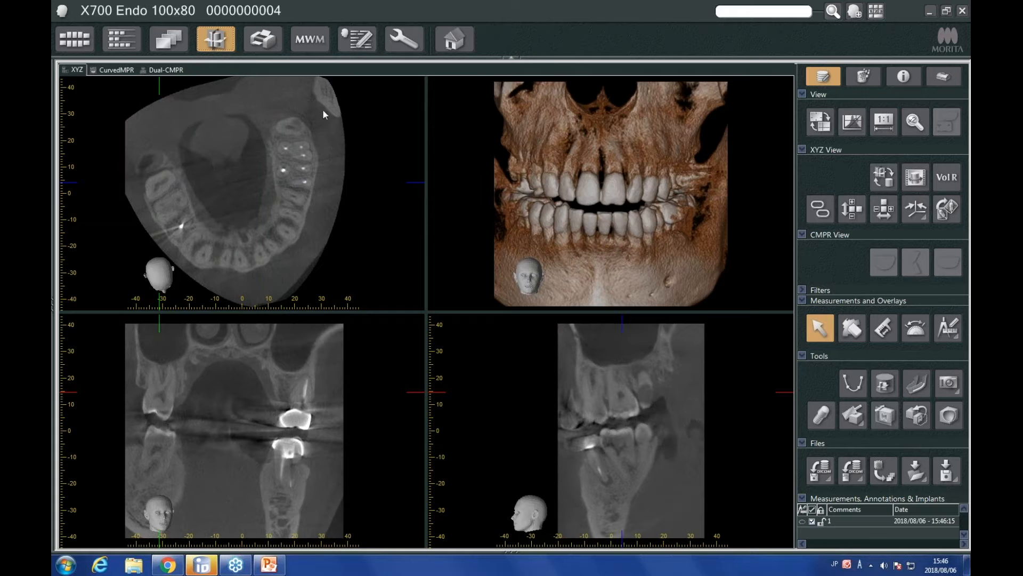
drag(320, 110, 336, 155)
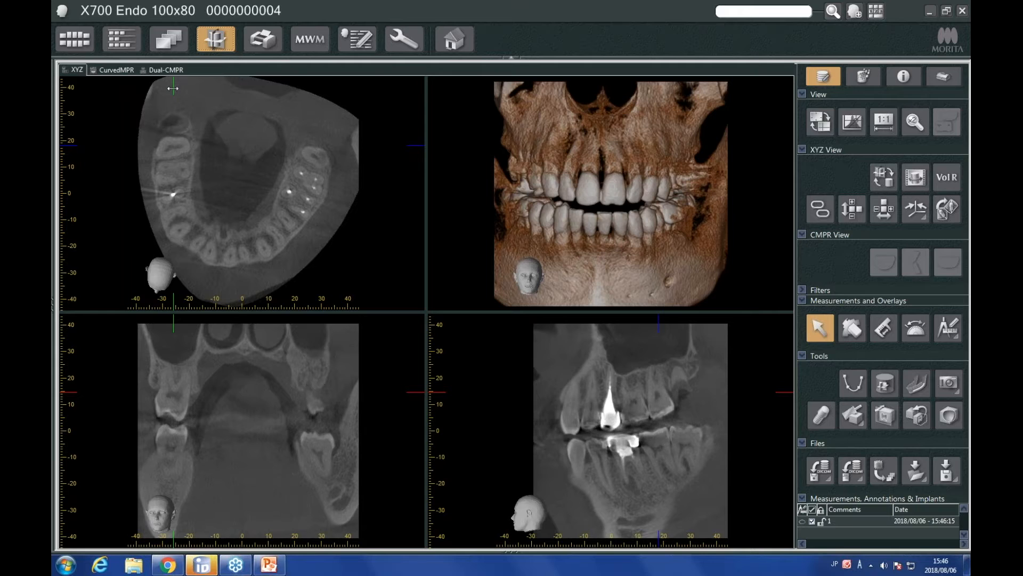
drag(173, 88, 173, 89)
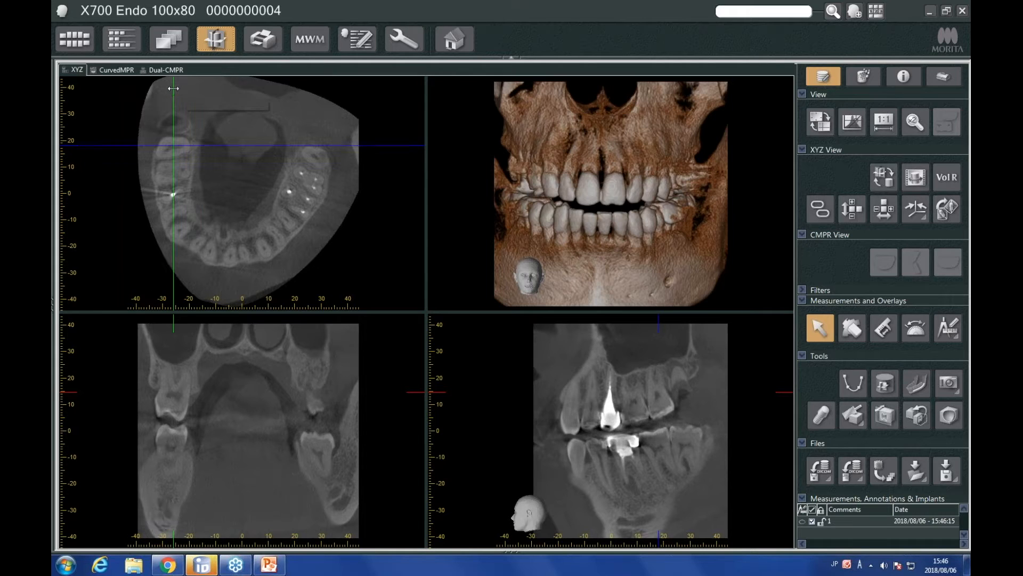
drag(173, 88, 196, 88)
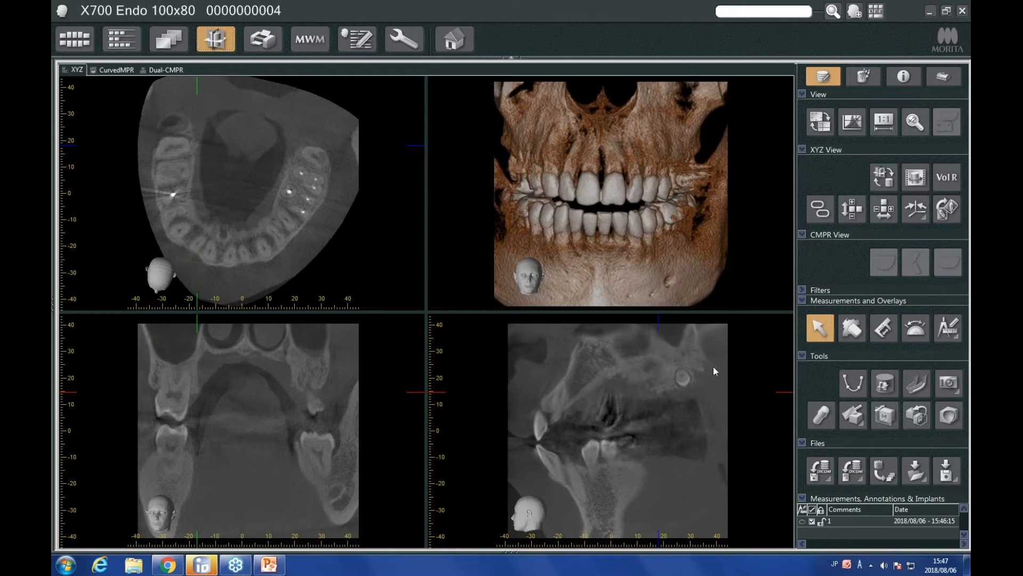
- Add an arrow annotation pointing at the small round structure behind the upper teeth in the sagittal view
click(949, 335)
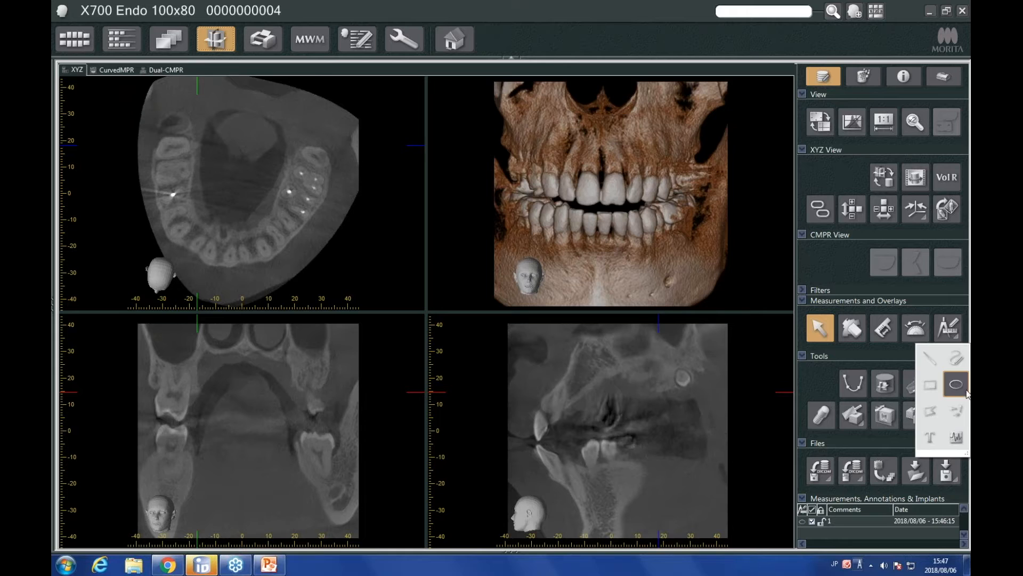
click(943, 412)
drag(714, 342, 691, 368)
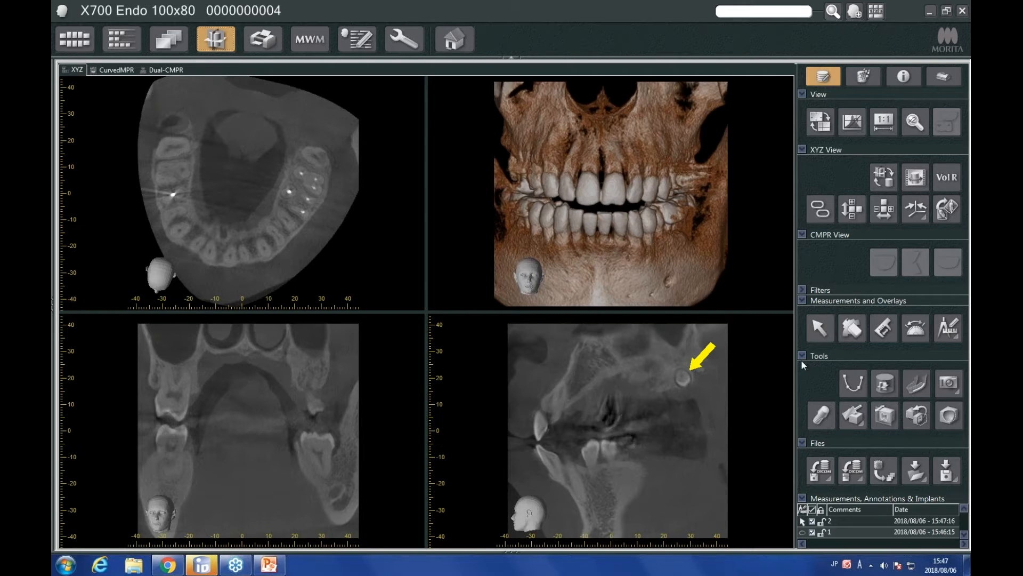
click(823, 330)
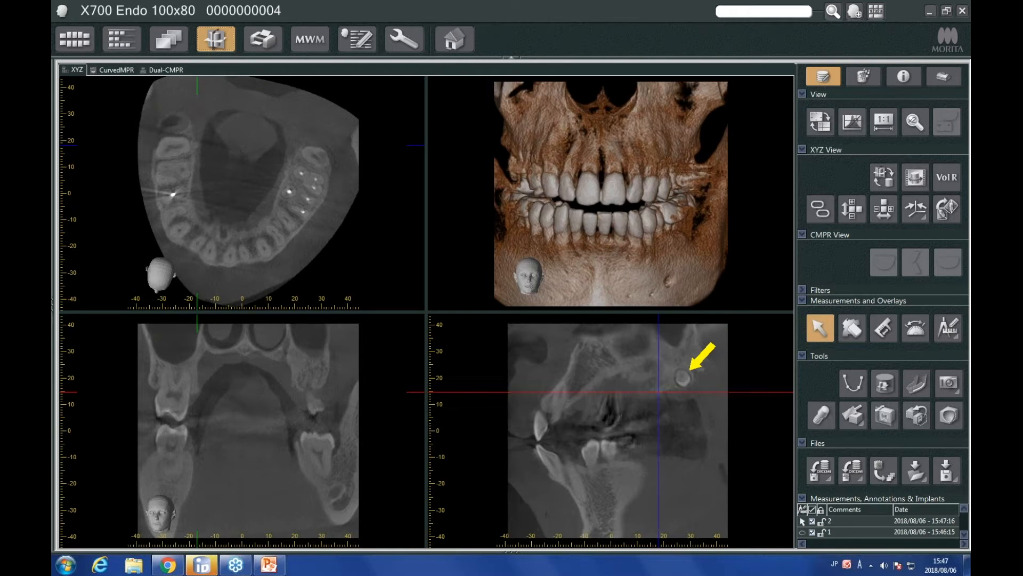
- Move the sagittal slice outward to about -23 mm and enlarge the sagittal view within the four-view layout
scroll(613, 394, down, 4)
scroll(602, 378, down, 6)
scroll(602, 378, down, 6)
scroll(622, 429, down, 6)
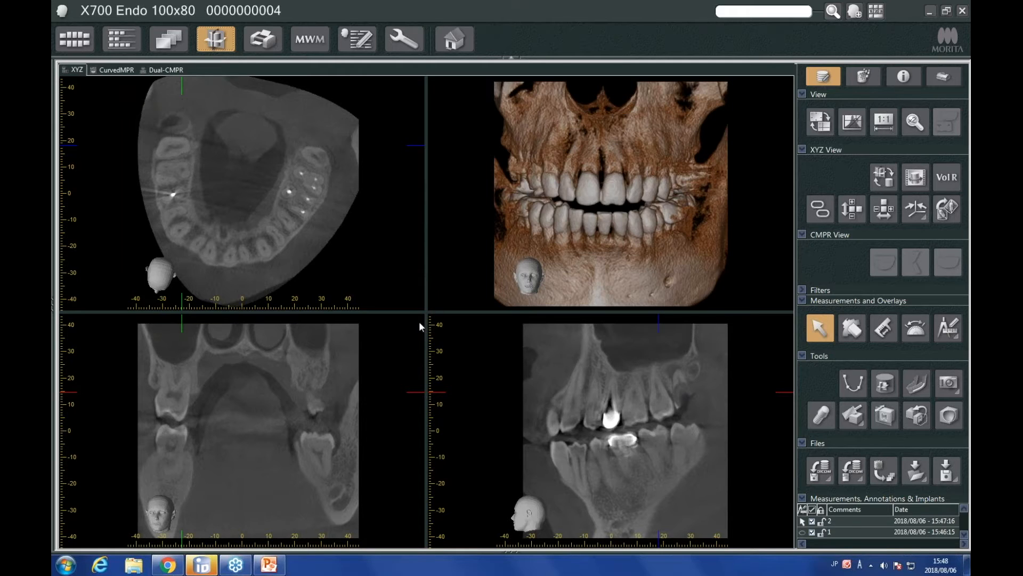
drag(425, 306, 321, 128)
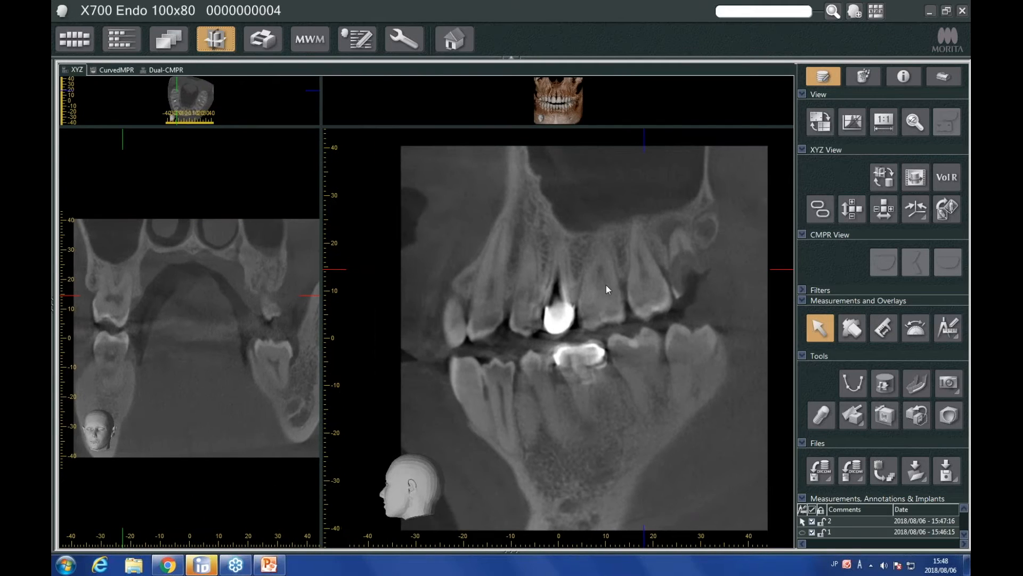
- Examine the rearmost upper tooth and its surrounding bone in neighbouring sagittal slices around -23 mm
scroll(558, 338, down, 5)
scroll(558, 338, up, 2)
scroll(559, 338, up, 5)
scroll(559, 337, down, 3)
scroll(594, 283, down, 3)
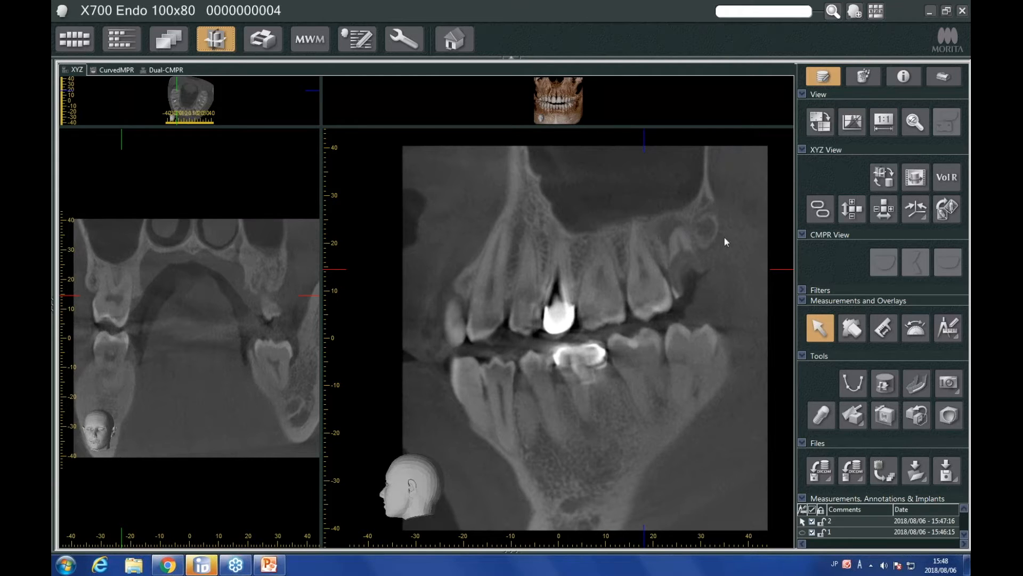
- Show full-length slice lines, move the coronal plane to about 26 mm, and tilt the volume in the sagittal view to align the rearmost upper tooth
click(821, 121)
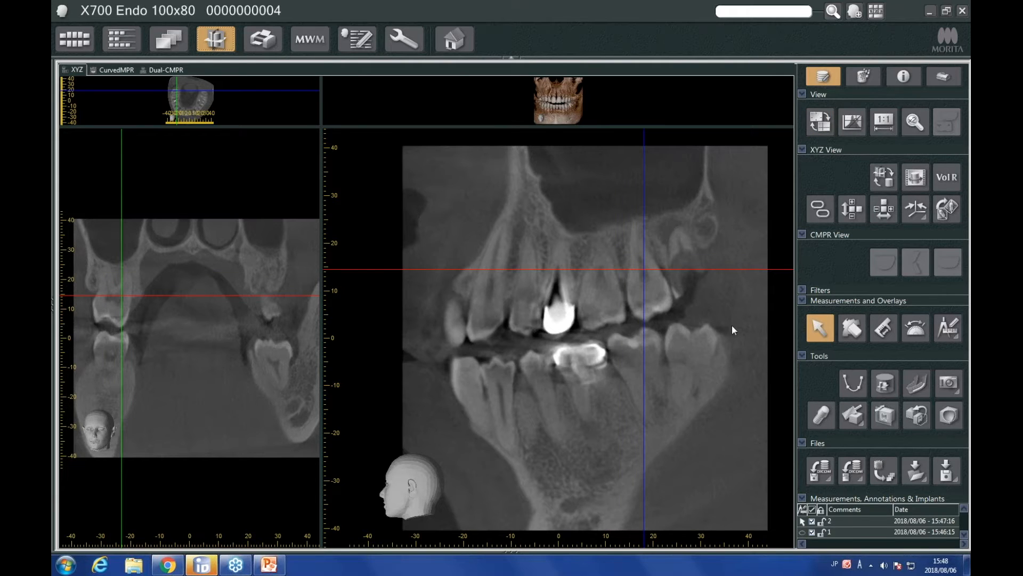
drag(644, 237, 682, 236)
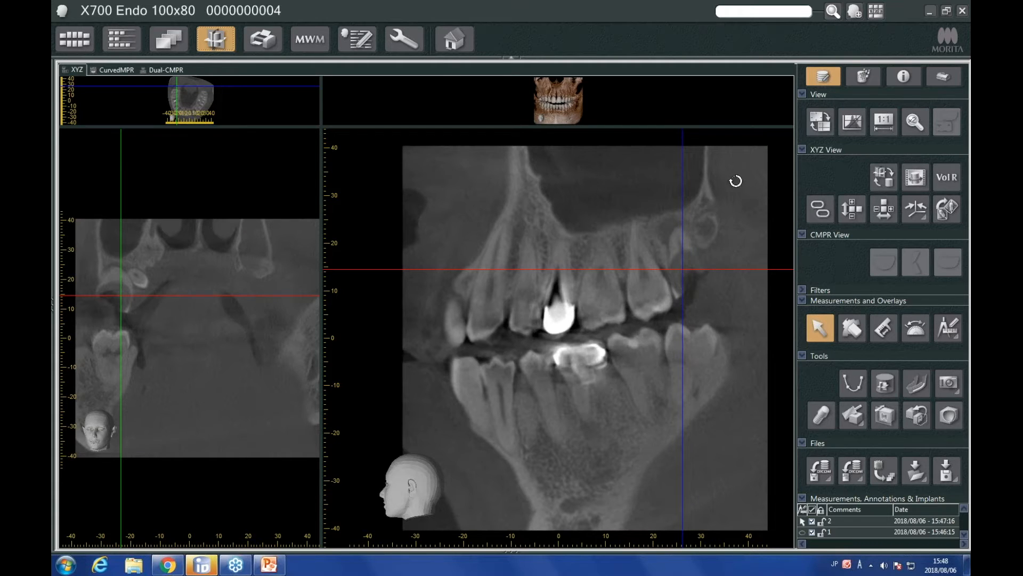
drag(735, 181, 753, 228)
drag(121, 240, 122, 240)
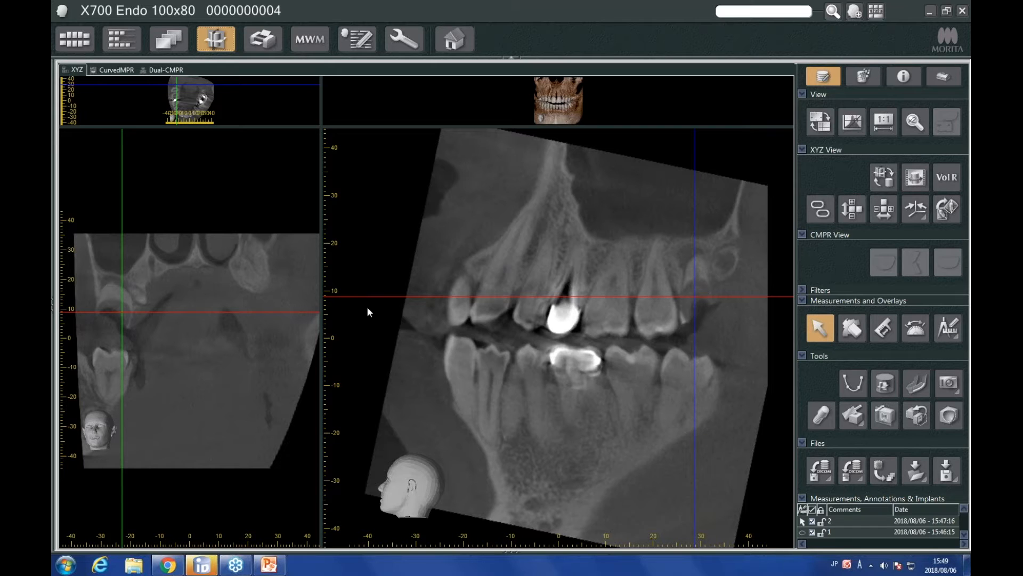
- Tilt the volume in the coronal view to align the rearmost upper tooth, and measure its length in the sagittal view
drag(288, 256, 303, 293)
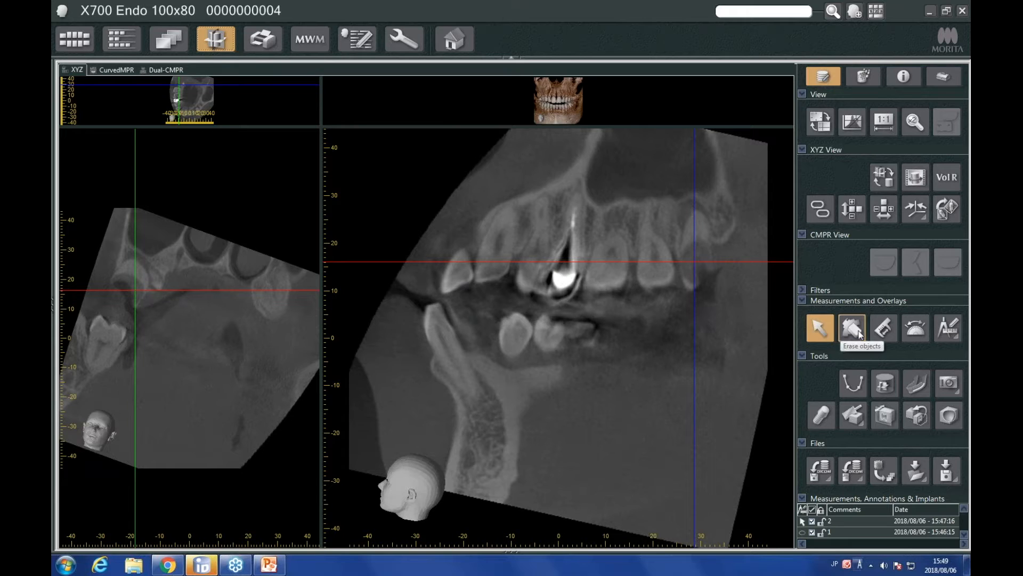
click(884, 328)
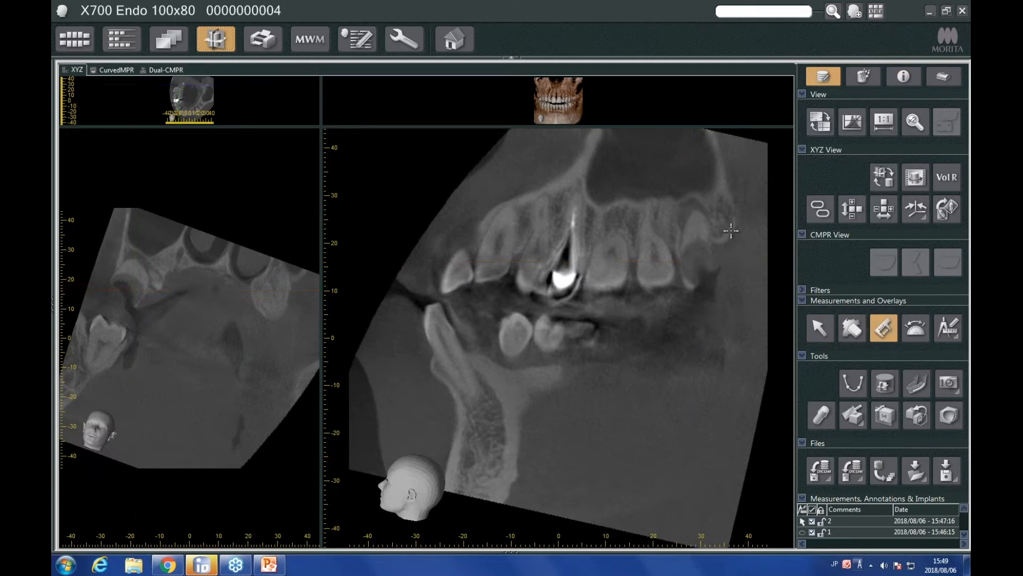
drag(695, 210, 694, 291)
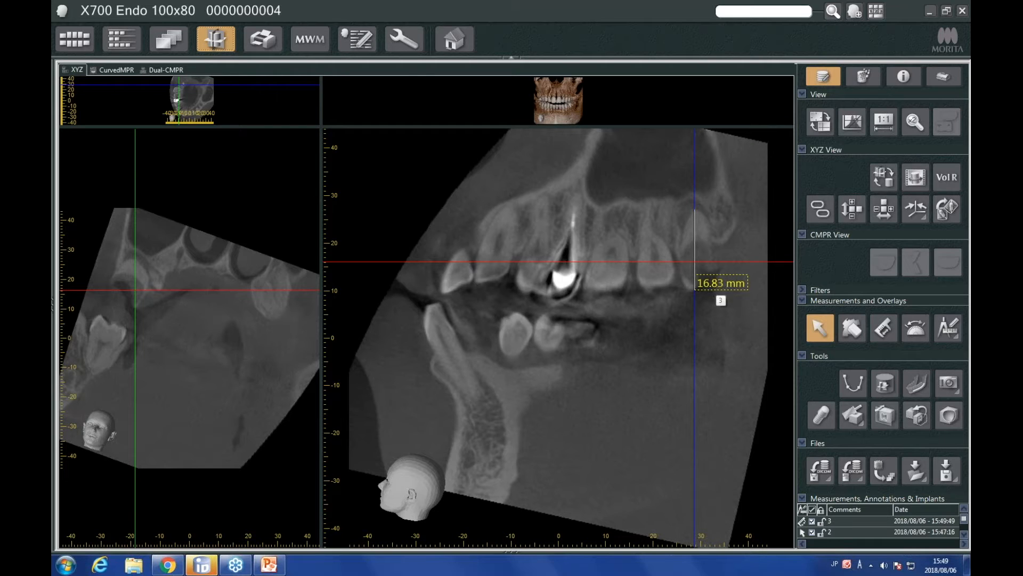
- Rotate the coronal view back, measure the rearmost upper tooth again in the sagittal view, and move the measurement label clear of it
drag(233, 406, 267, 382)
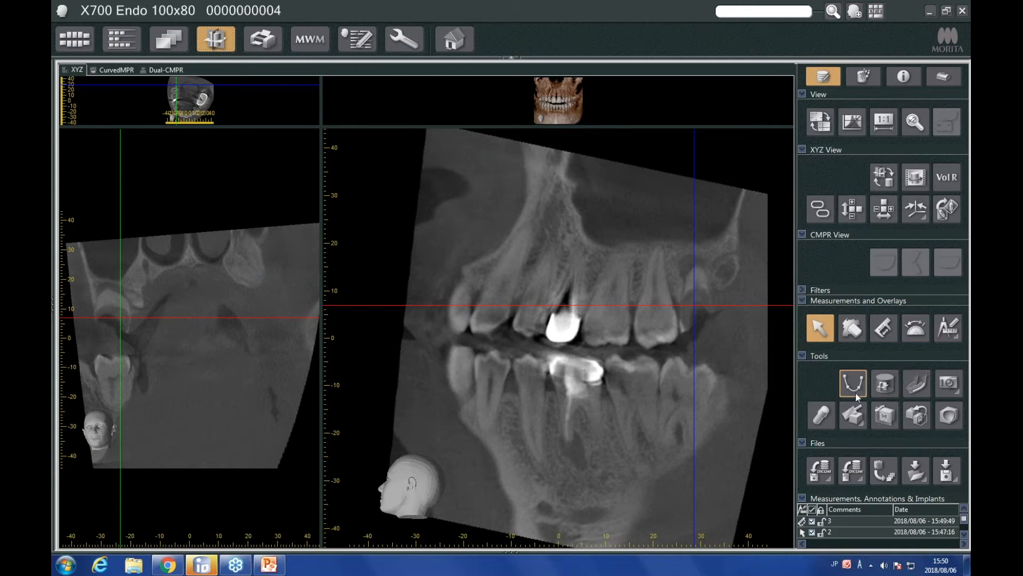
click(885, 333)
drag(691, 331, 698, 269)
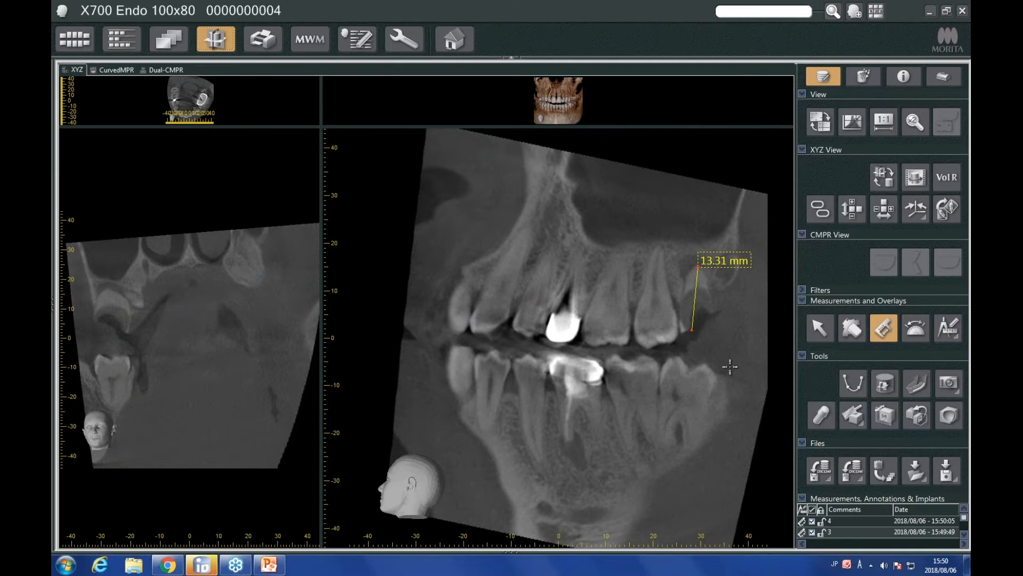
drag(725, 263, 746, 273)
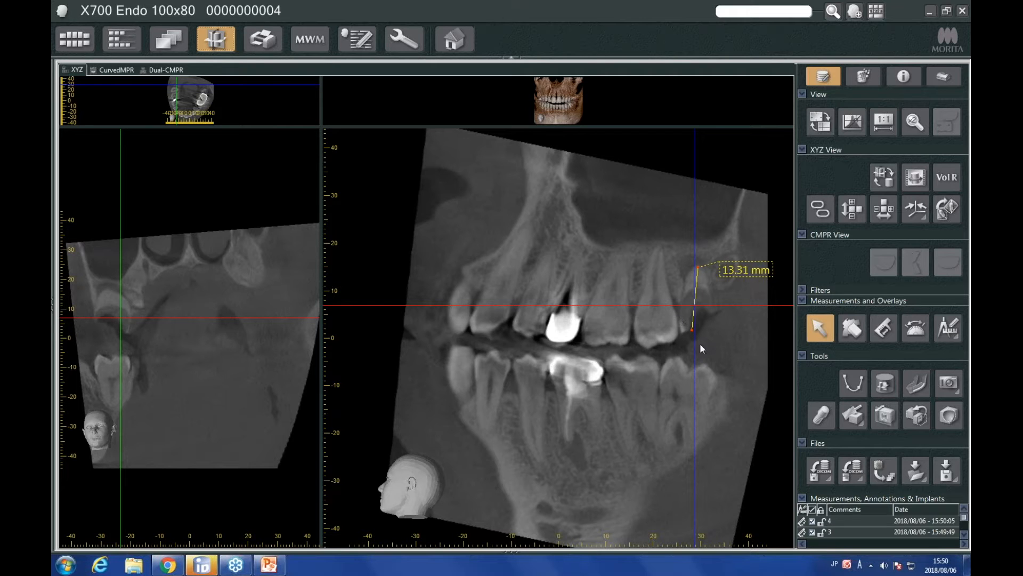
- Fine-tune the volume's tilt in the sagittal and coronal views, and enlarge the axial and 3D views in the layout again
drag(745, 388, 698, 358)
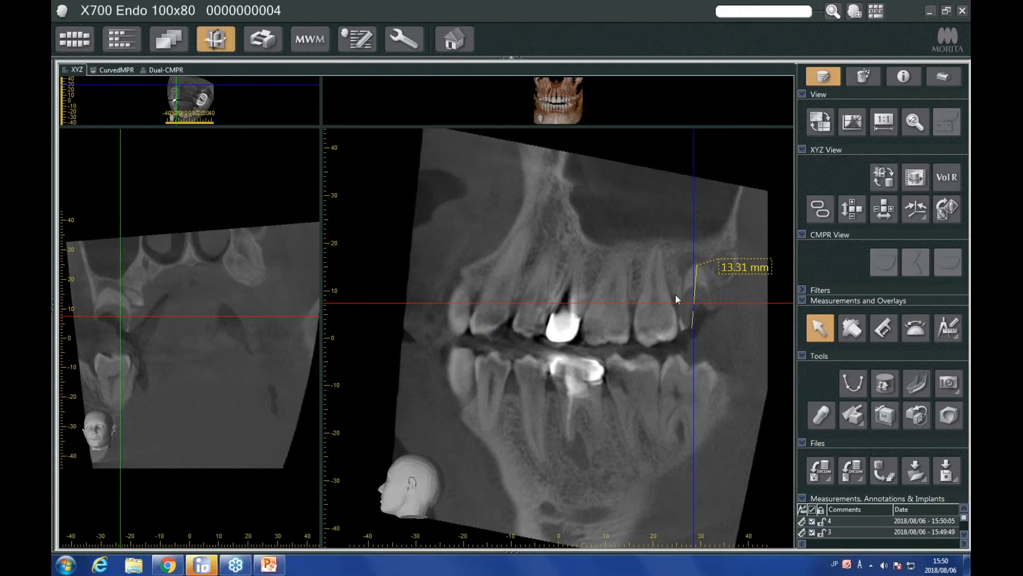
drag(246, 366, 254, 366)
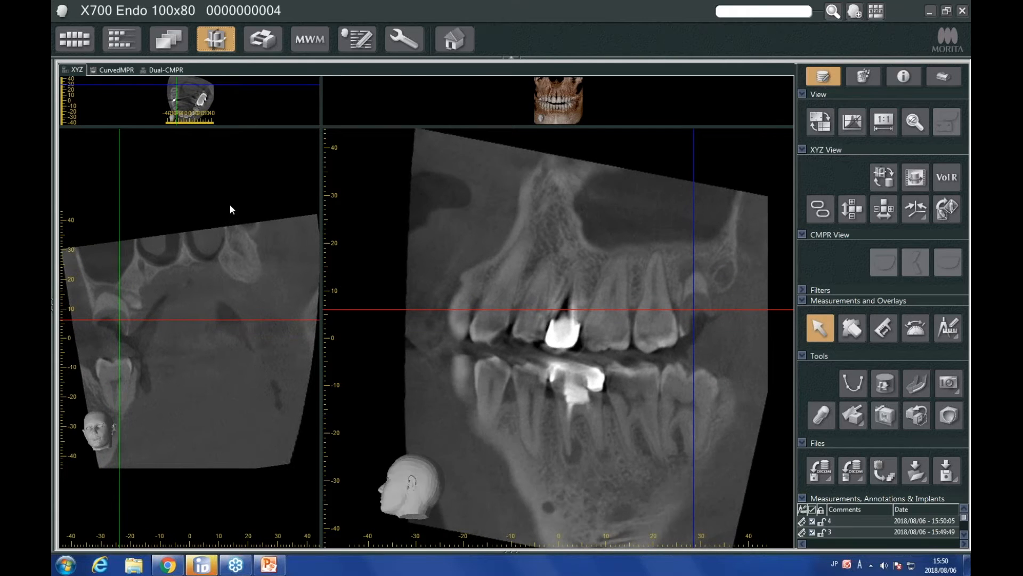
drag(319, 128, 339, 274)
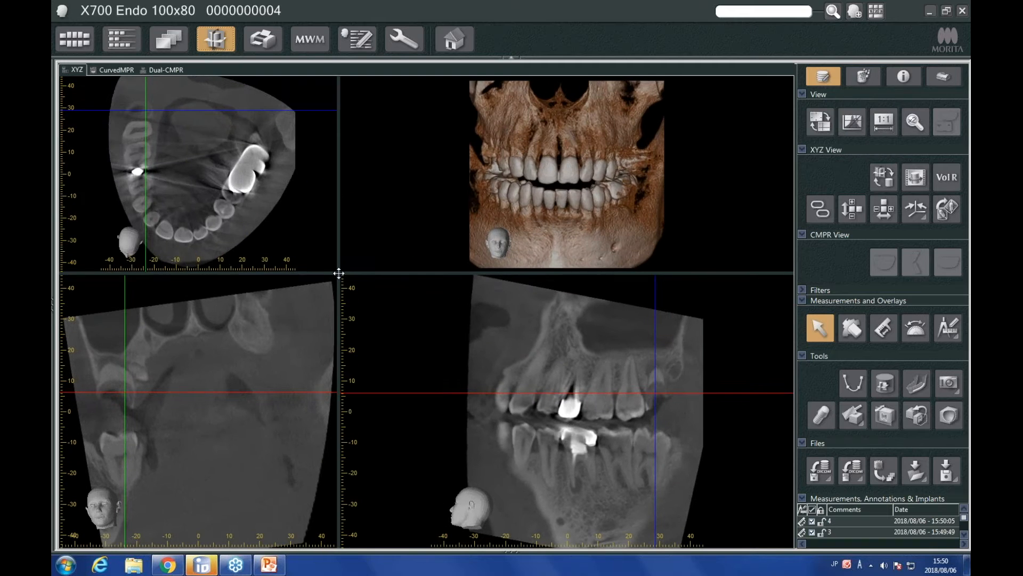
- Align the slices on the rearmost upper tooth, and create a zoomed reconstruction of a region about 37 mm wide around it
mouse_move(258, 202)
mouse_down()
mouse_move(267, 201)
mouse_move(266, 217)
mouse_up()
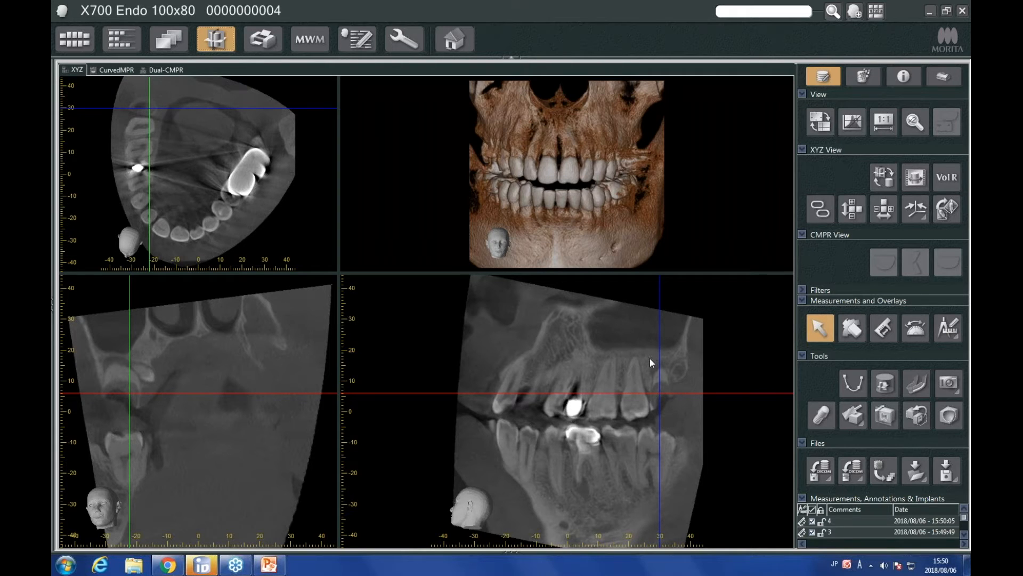
drag(130, 393, 123, 392)
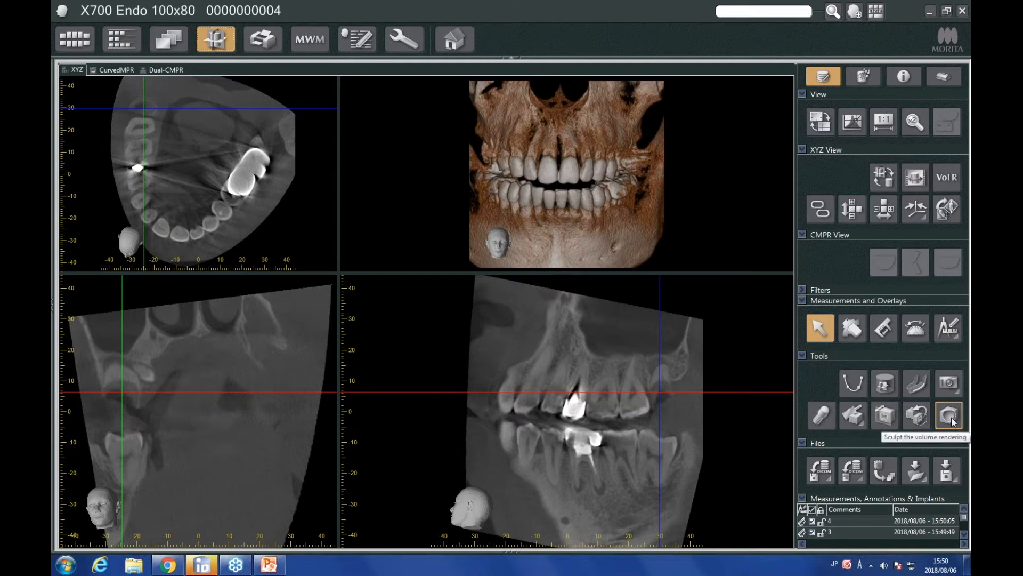
click(884, 389)
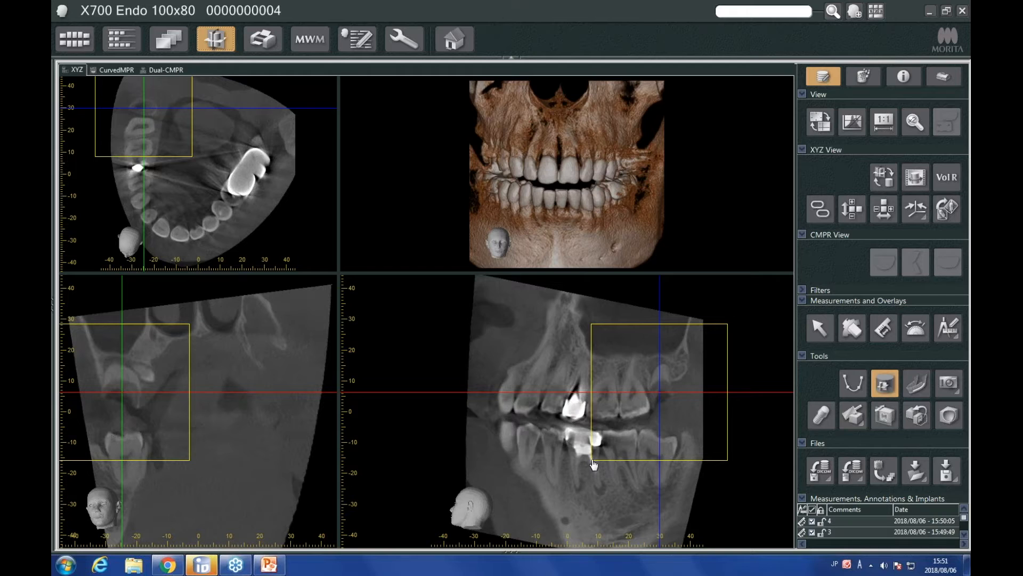
mouse_move(593, 461)
mouse_down()
mouse_move(628, 438)
mouse_move(607, 455)
mouse_up()
drag(658, 392, 660, 388)
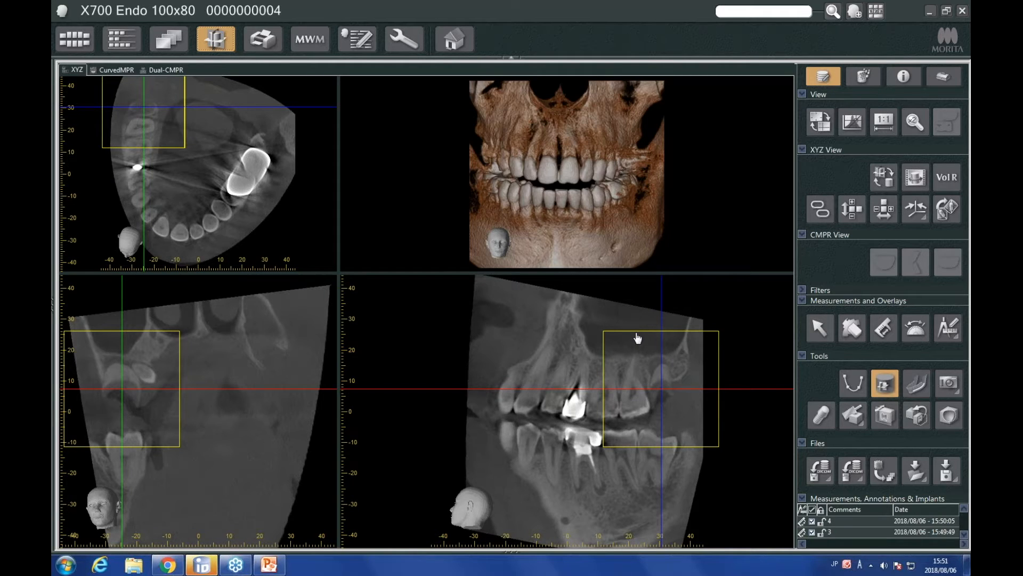
double_click(640, 353)
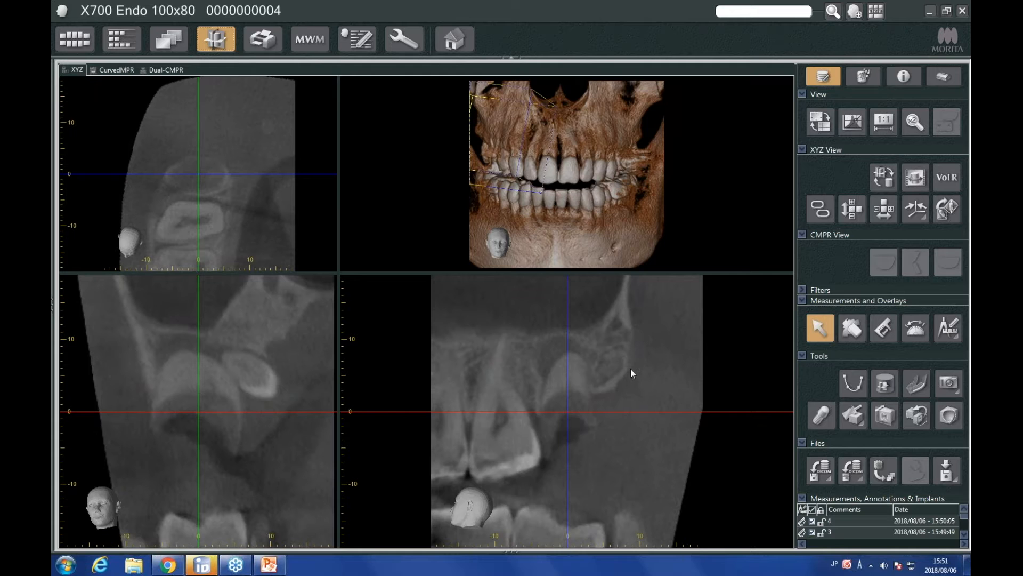
- Tilt and slightly magnify the zoomed reconstruction, cross the slice planes on the rearmost upper tooth, and return to the full volume
mouse_move(630, 369)
mouse_down()
mouse_move(637, 397)
mouse_move(626, 358)
mouse_move(637, 380)
mouse_up()
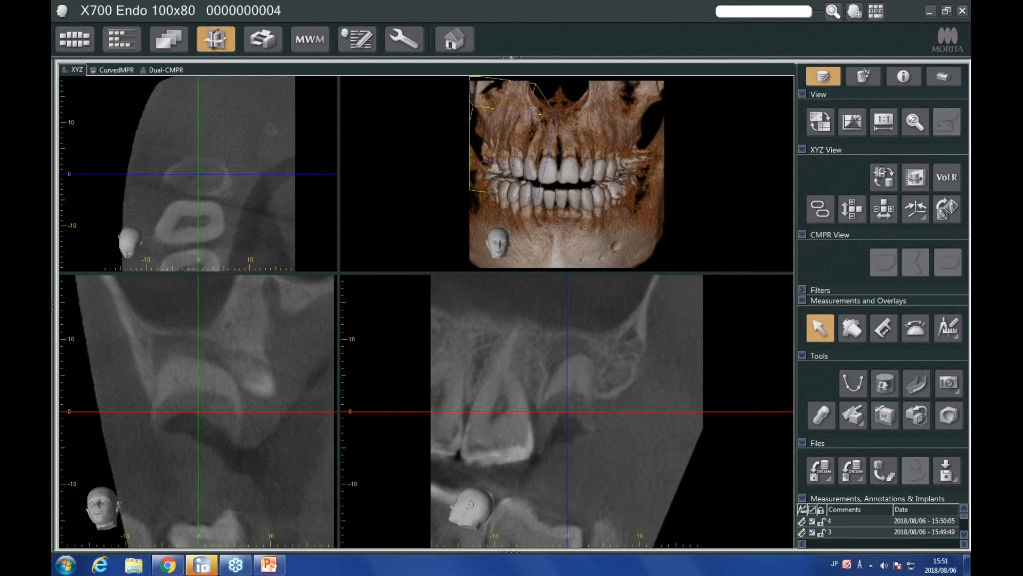
drag(566, 408, 574, 397)
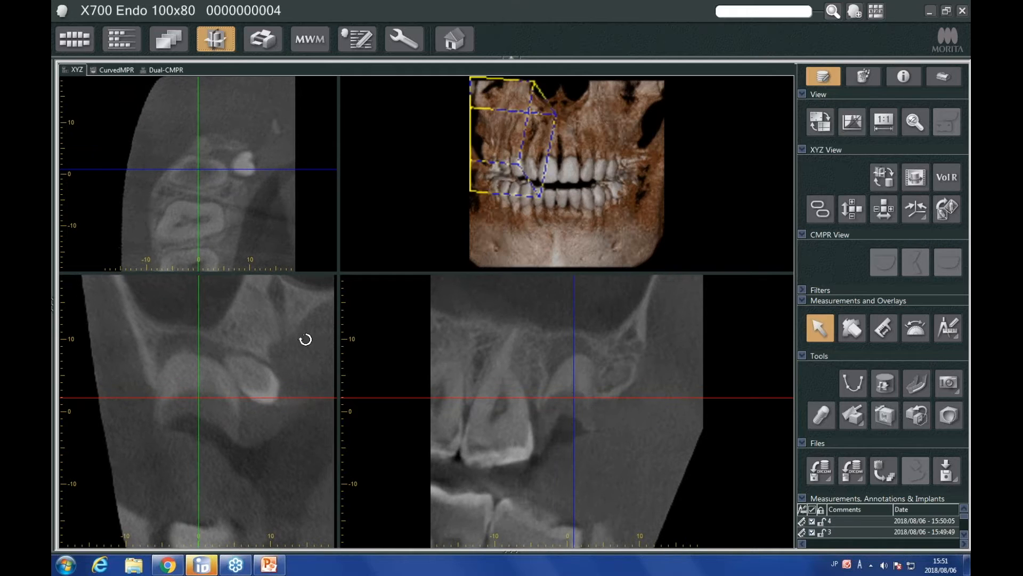
mouse_move(250, 170)
mouse_down()
mouse_move(261, 189)
mouse_move(260, 170)
mouse_up()
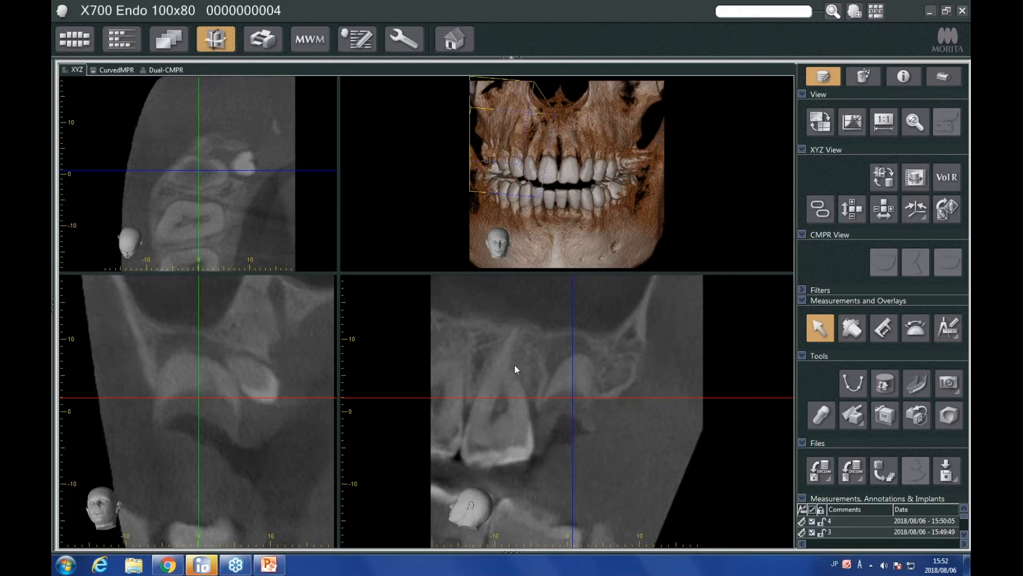
drag(515, 368, 513, 319)
right_drag(521, 425, 523, 367)
drag(520, 393, 501, 383)
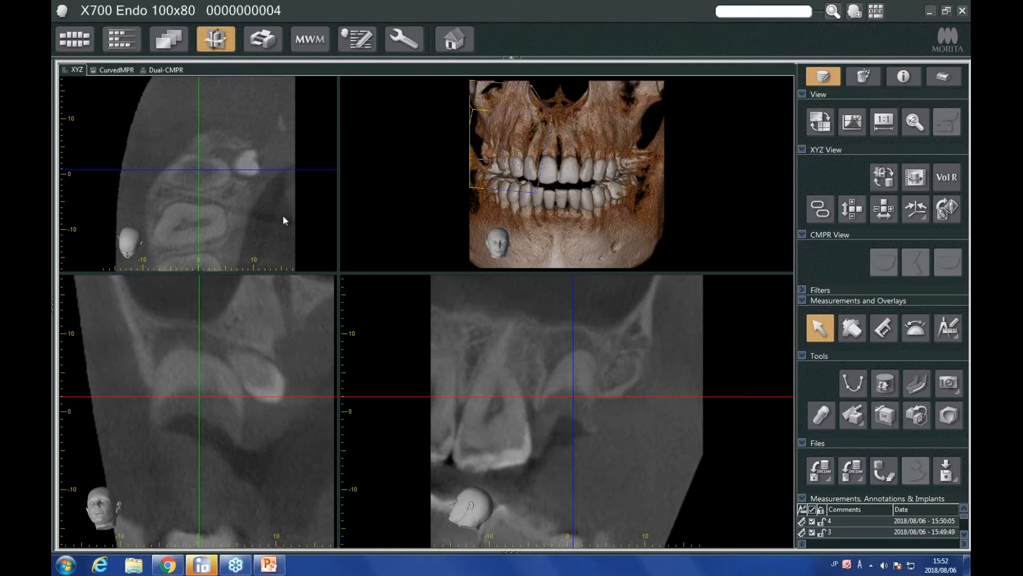
double_click(579, 391)
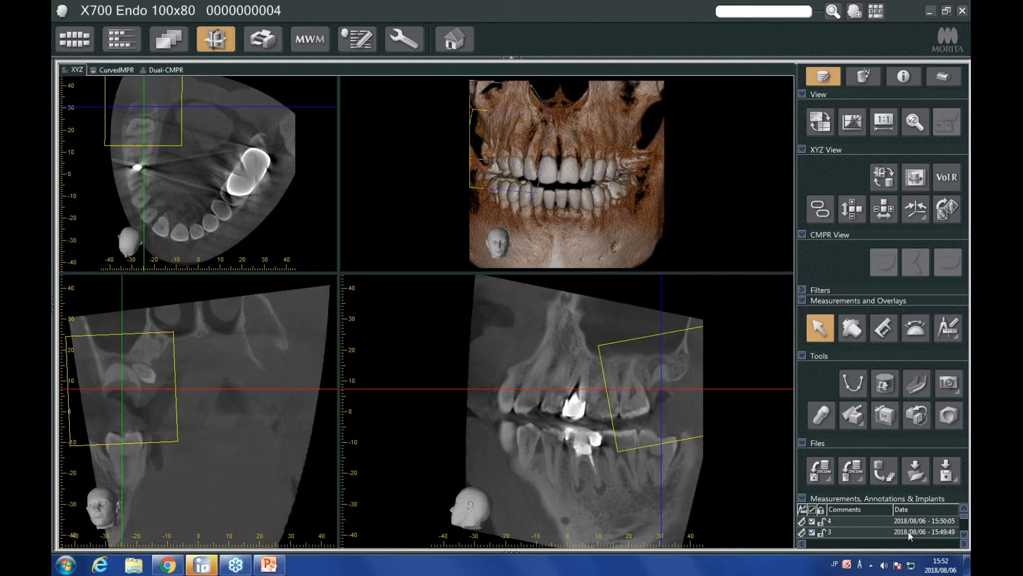
- Collapse the Tools section to make room for the annotation list, and move the axial plane to about 9 mm
click(819, 322)
click(802, 357)
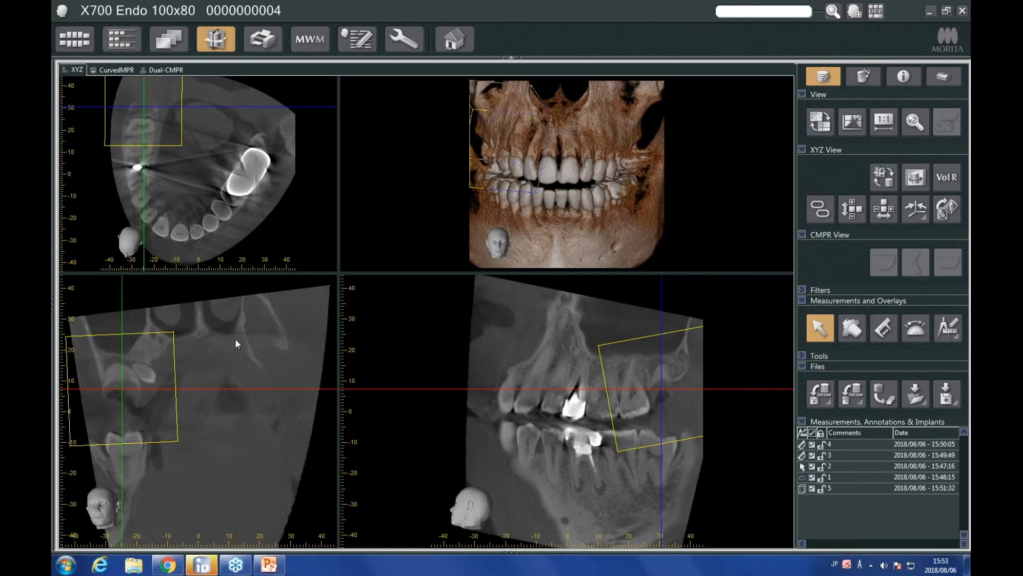
mouse_move(264, 389)
mouse_down()
mouse_move(268, 405)
mouse_move(277, 375)
mouse_move(277, 386)
mouse_up()
mouse_move(122, 324)
mouse_down()
mouse_move(158, 324)
mouse_move(103, 325)
mouse_move(131, 328)
mouse_move(122, 328)
mouse_up()
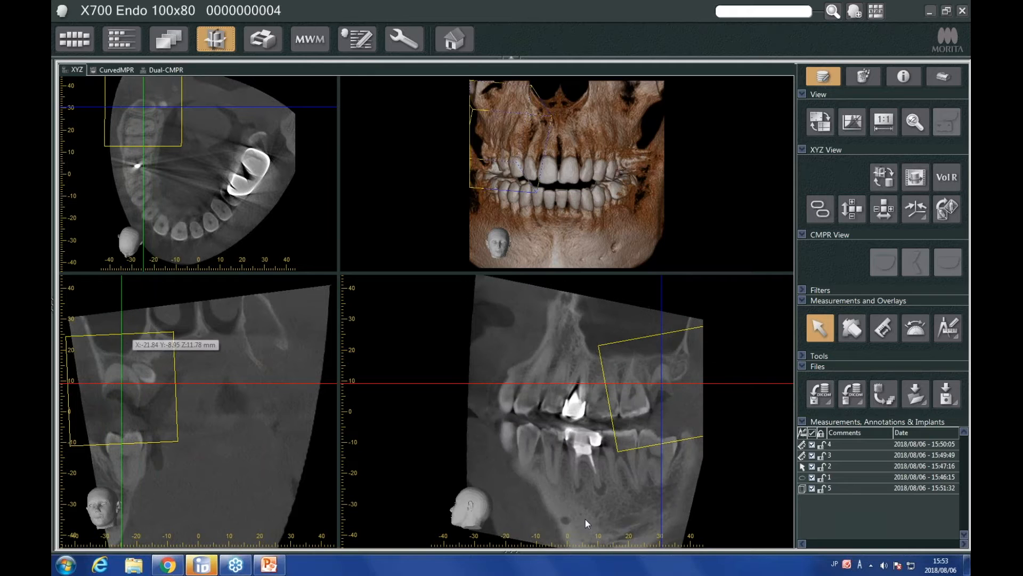
- Recall the slices of the arrow annotation and the ellipse annotation, and hide the outline of the zoomed region
click(925, 465)
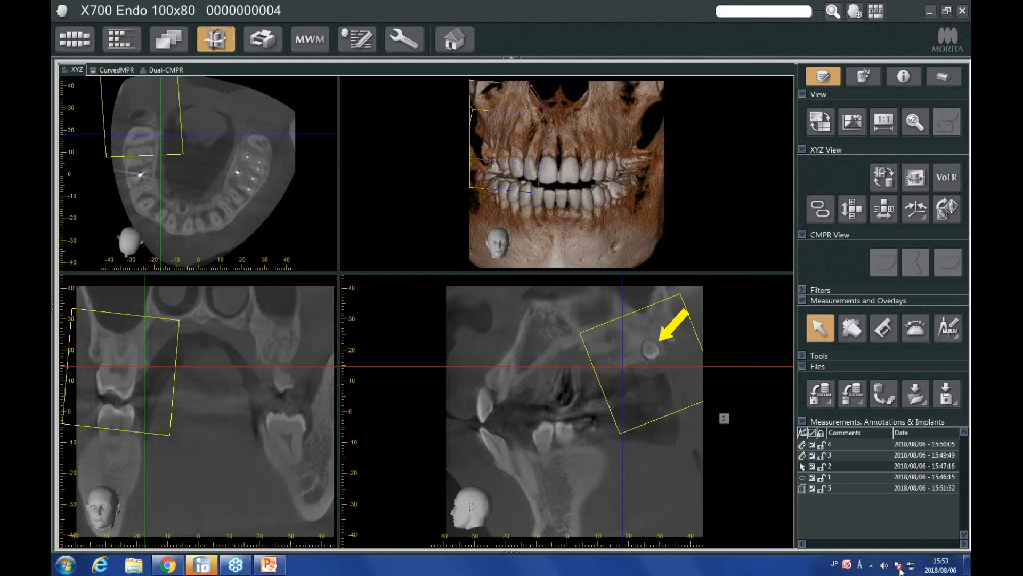
click(937, 478)
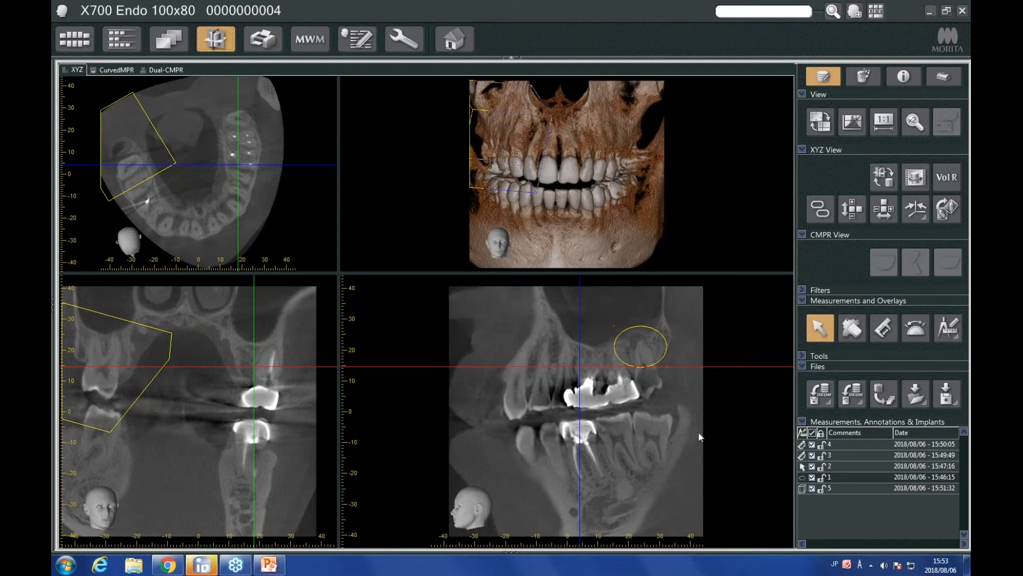
click(813, 488)
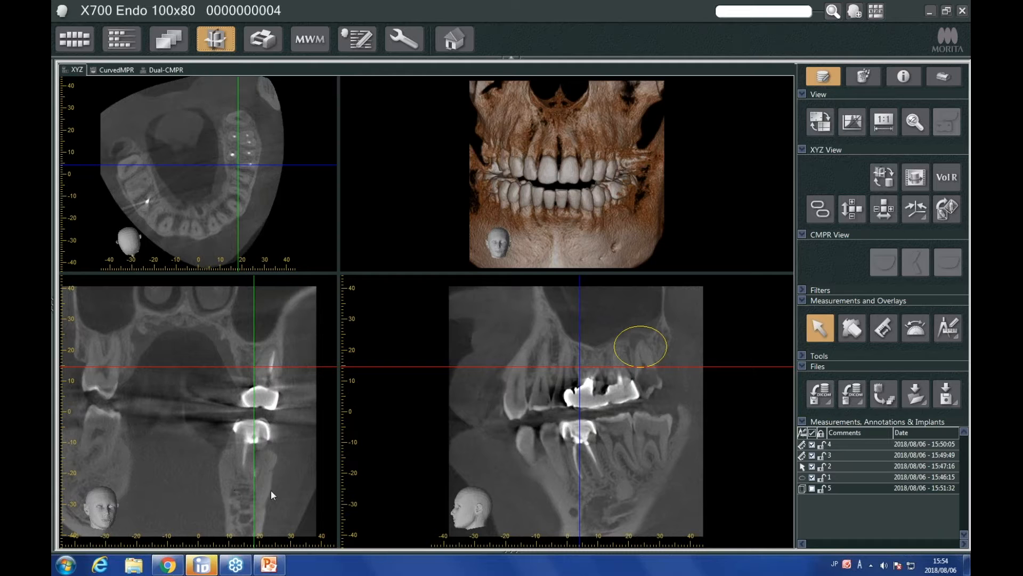
- Rotate the volume upright in the axial view and tilt it in the sagittal view around the treated upper molars
drag(259, 195, 253, 217)
drag(646, 321, 643, 346)
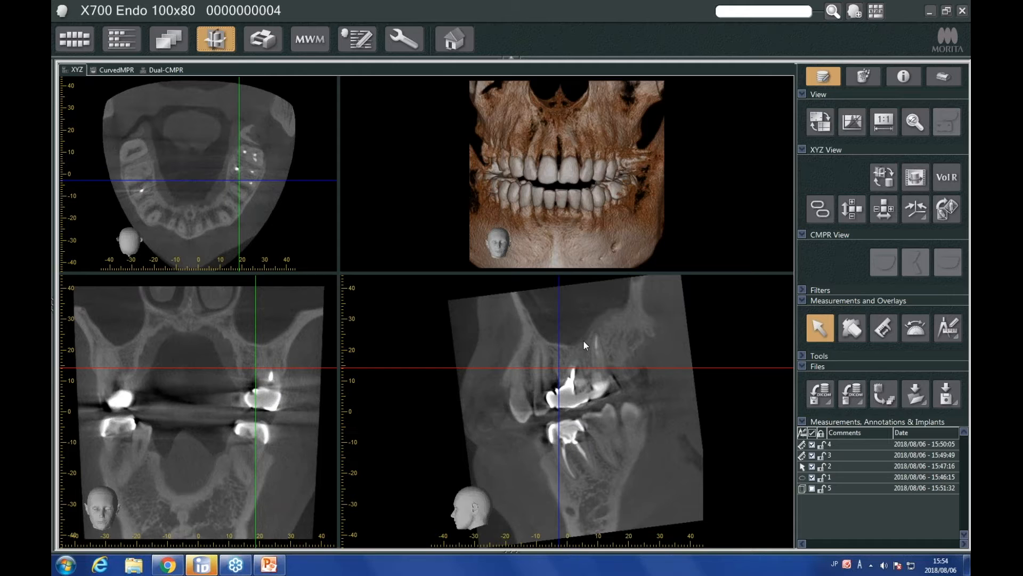
- Load the saved 15:42:14 Constrast data set from 2018/08/06 without saving the changes to the current one
click(912, 78)
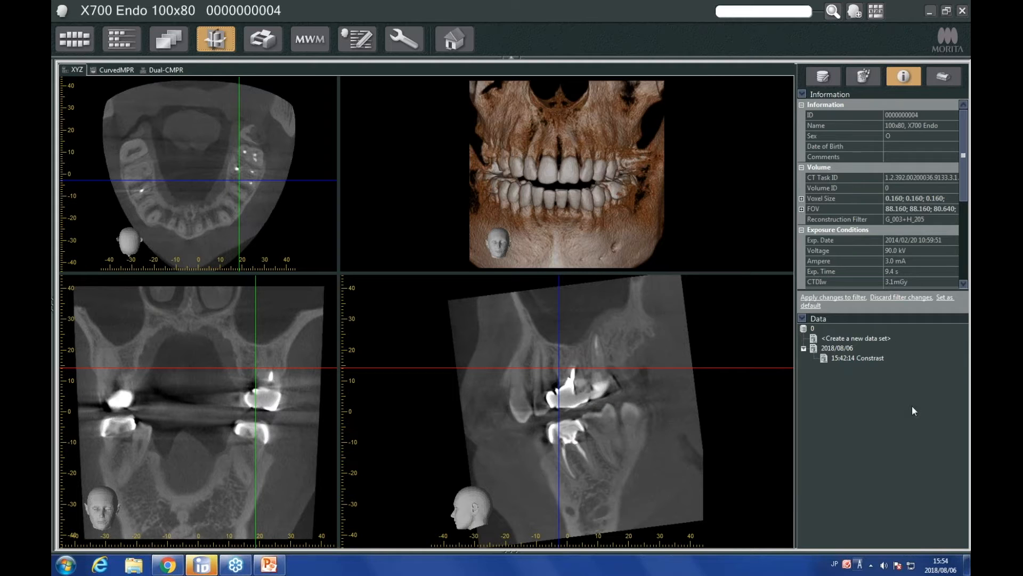
click(853, 359)
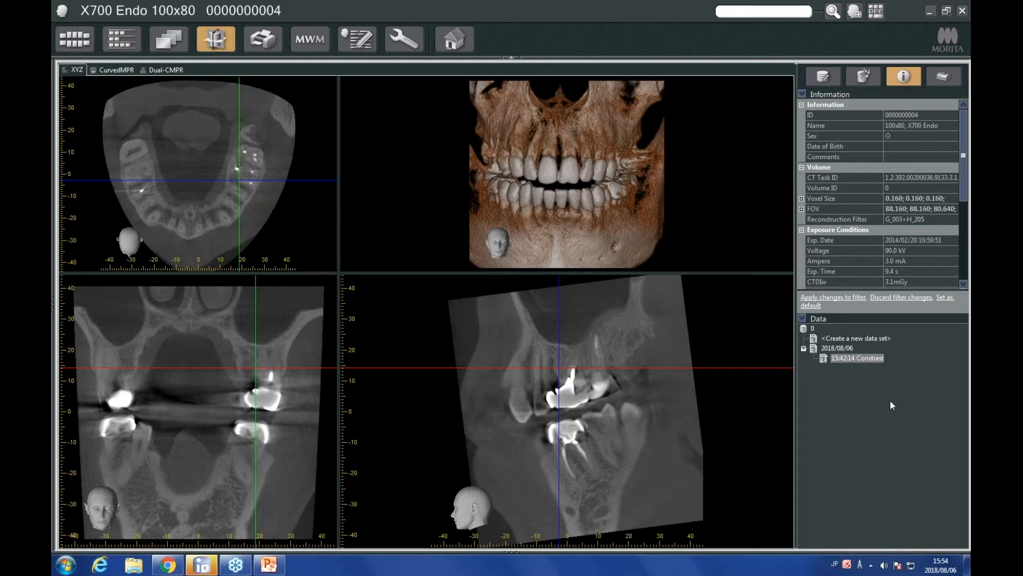
double_click(866, 357)
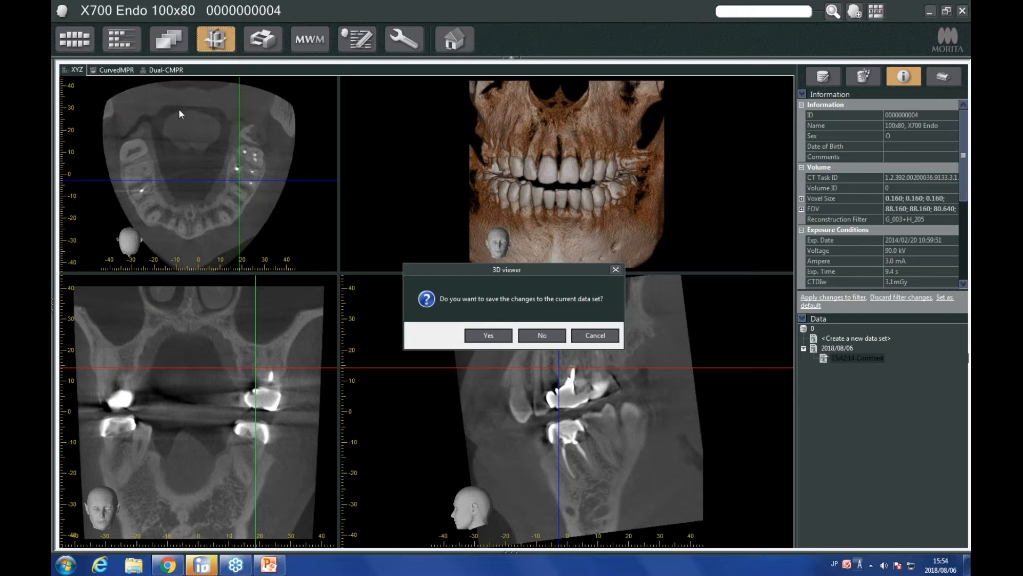
click(546, 337)
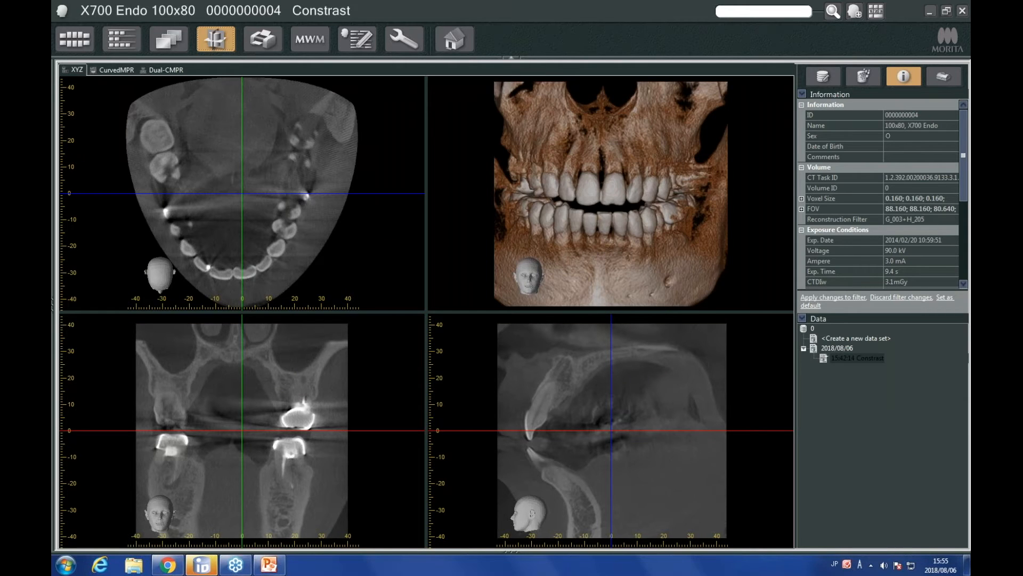
- Expand the Tools section again, move the axial plane to about -21 mm, and rotate the jaw so its root-filled side follows the sagittal plane
click(829, 77)
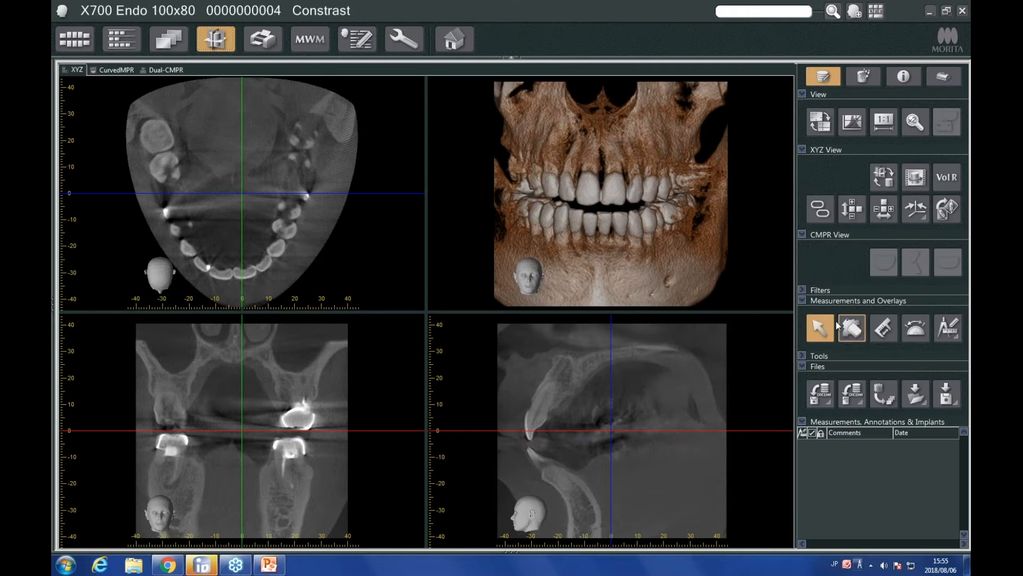
click(803, 357)
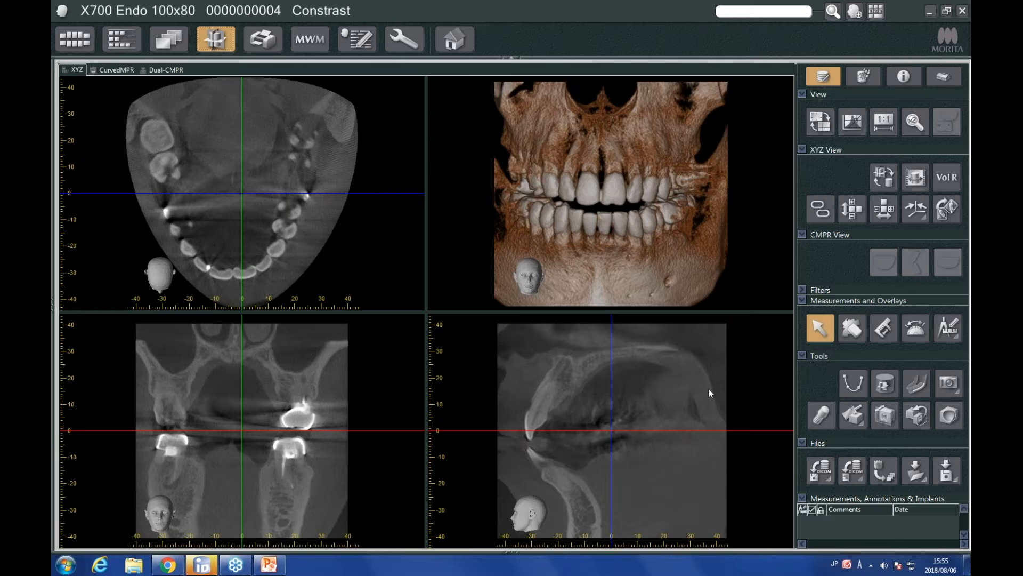
drag(670, 430, 663, 485)
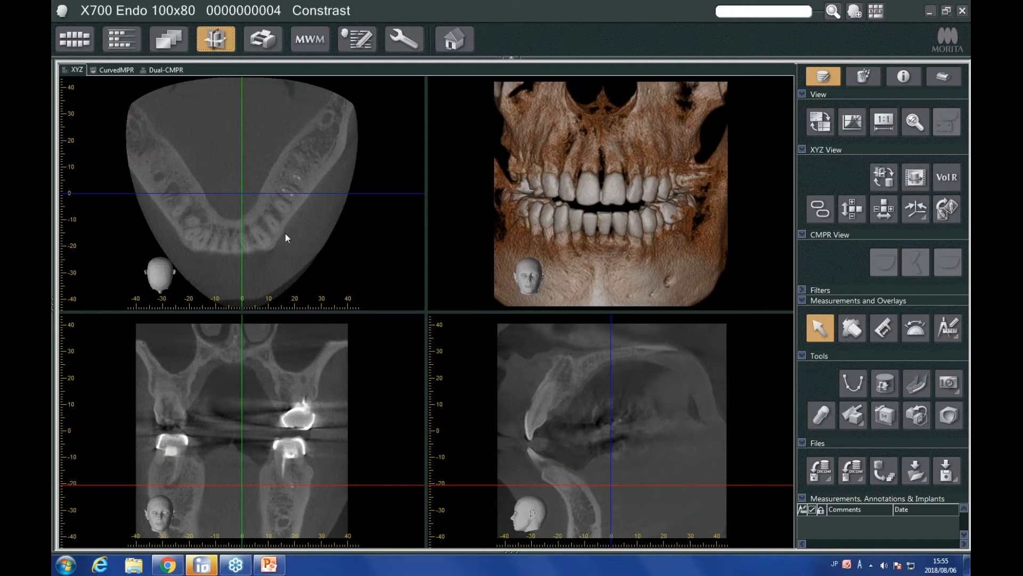
drag(242, 157, 296, 157)
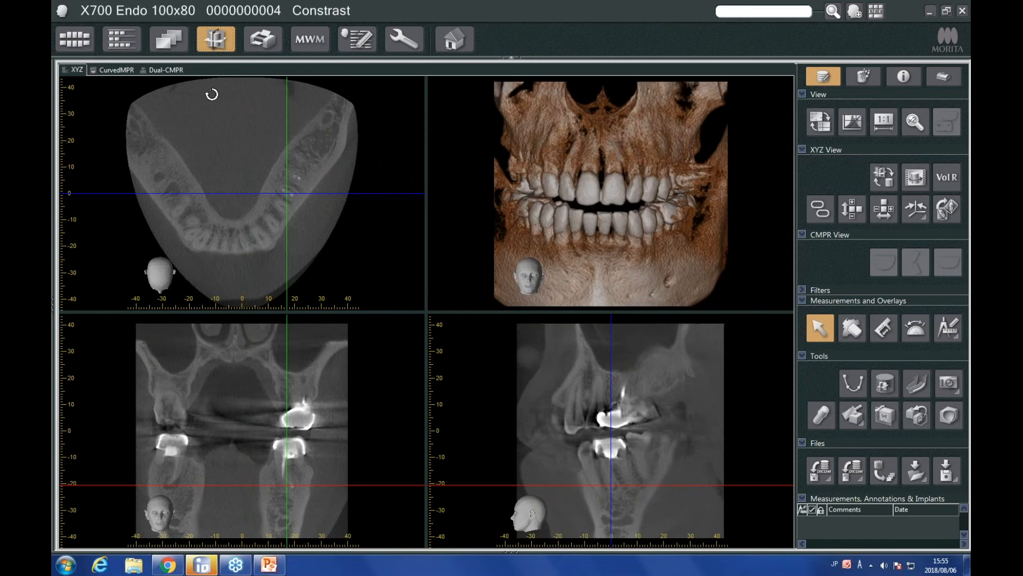
drag(211, 94, 165, 119)
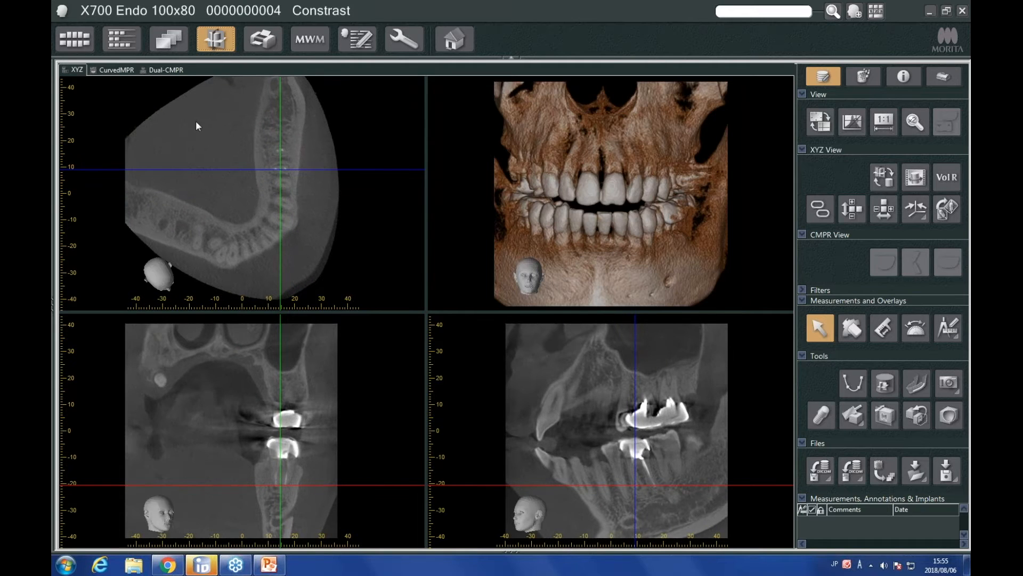
- Move the sagittal plane out to about 20 mm and step back through the molar slices to about 12 mm
drag(280, 125, 279, 126)
drag(282, 126, 296, 127)
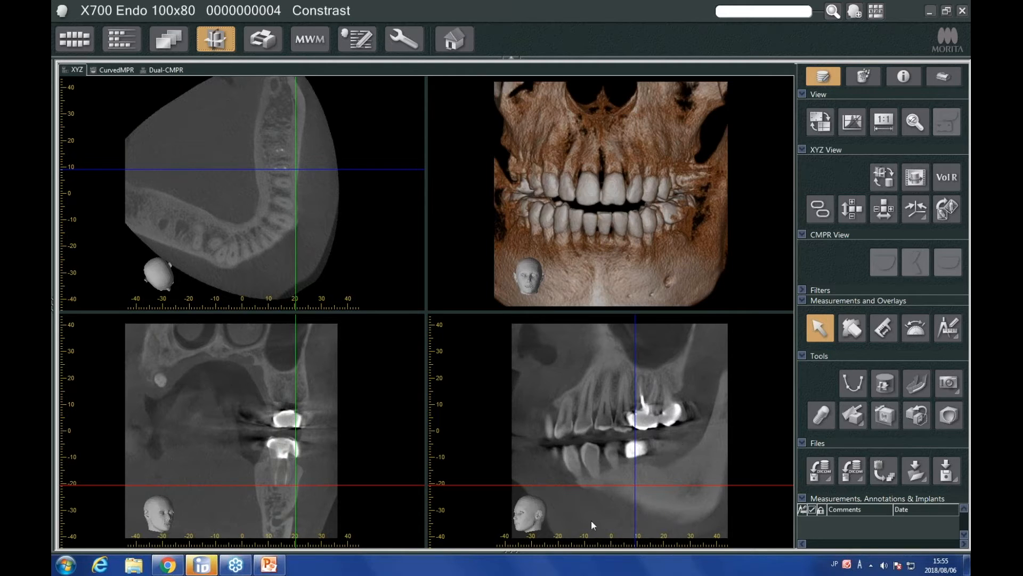
scroll(597, 438, down, 5)
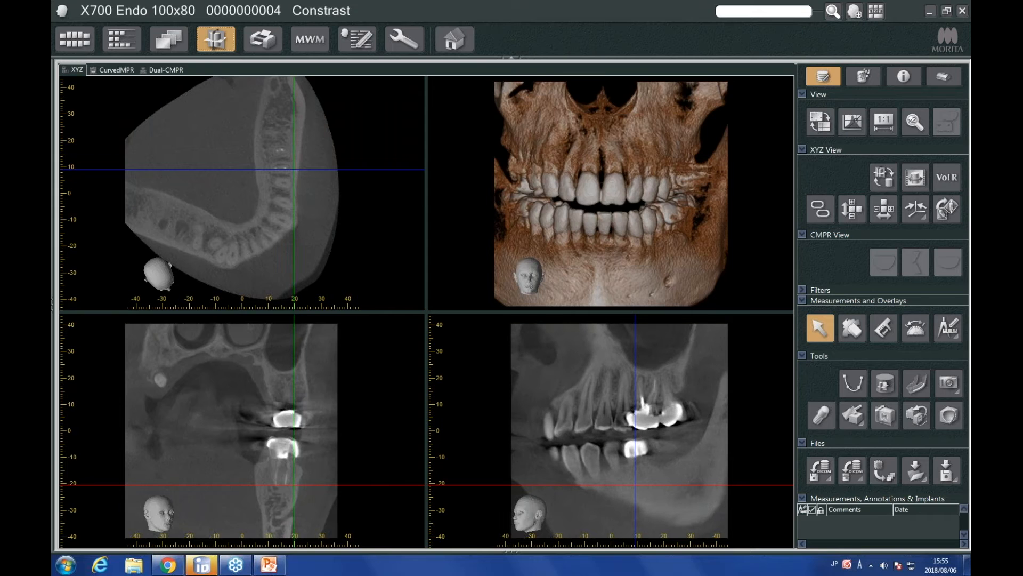
scroll(619, 426, down, 8)
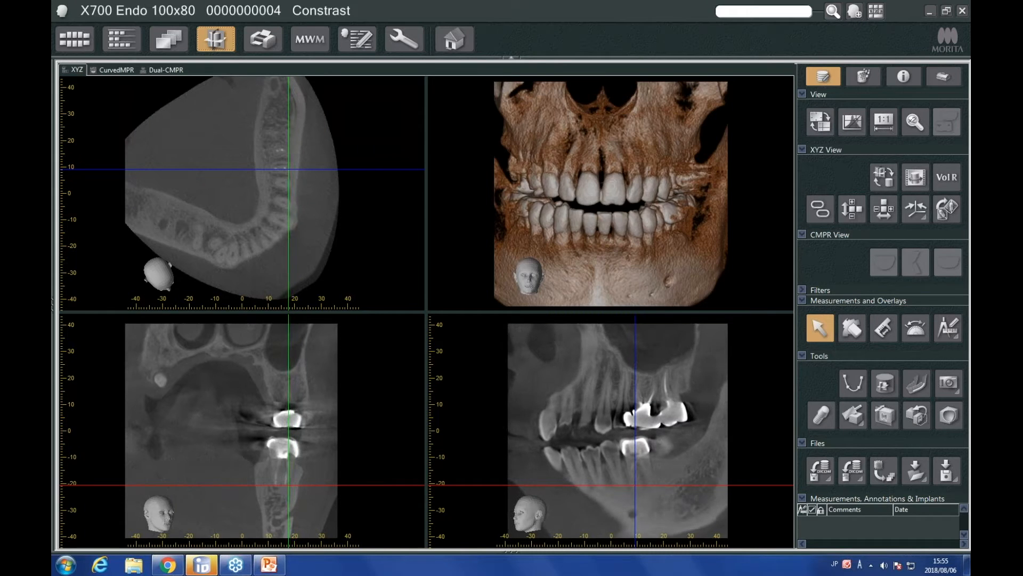
scroll(618, 426, down, 6)
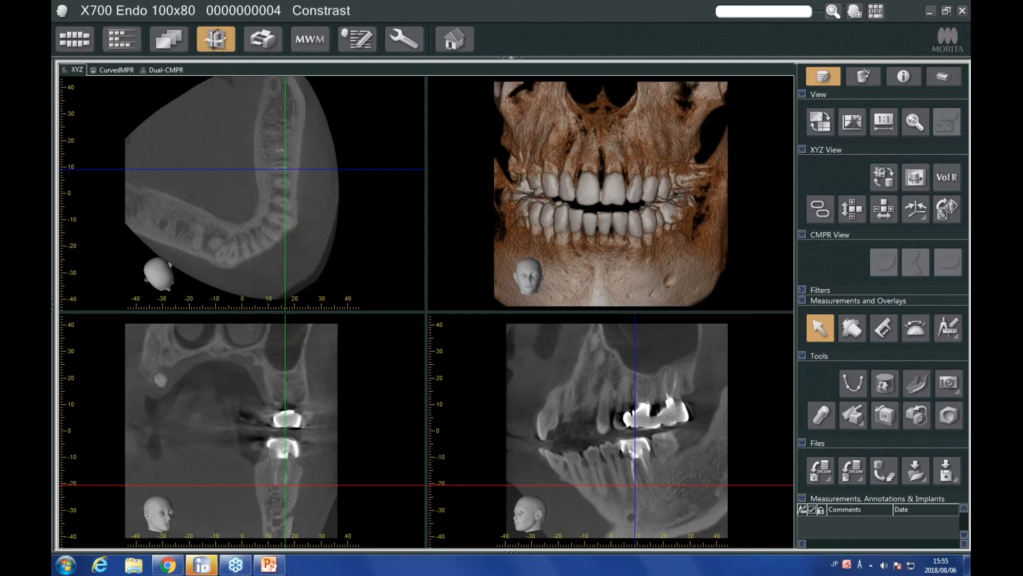
scroll(618, 427, down, 6)
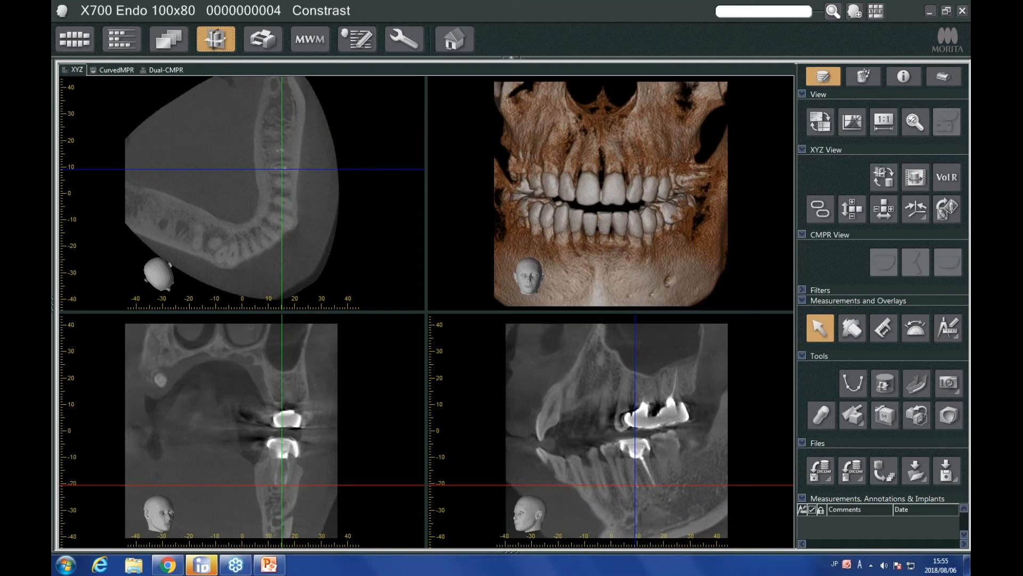
scroll(618, 426, down, 7)
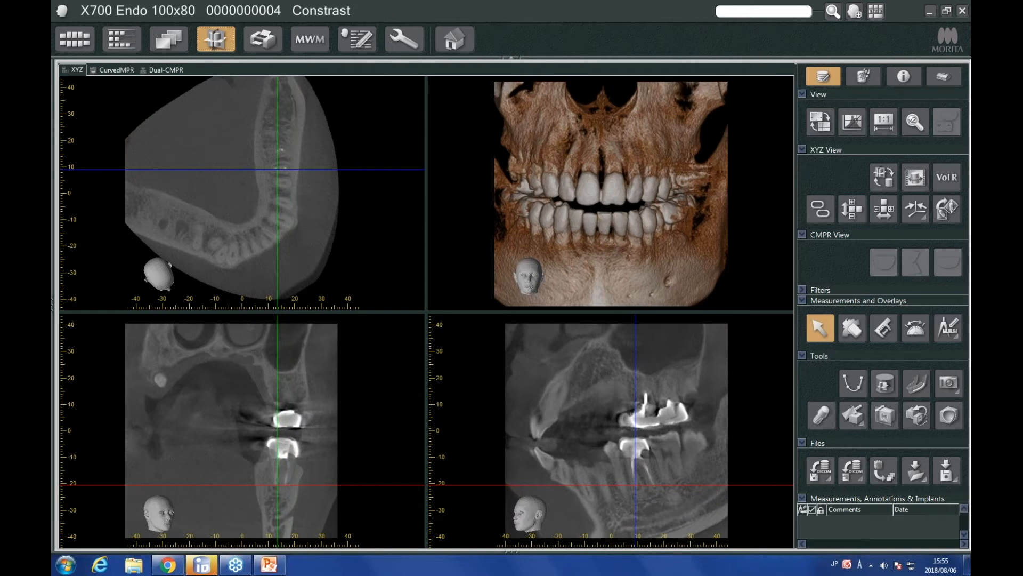
scroll(618, 426, down, 2)
scroll(618, 426, down, 2)
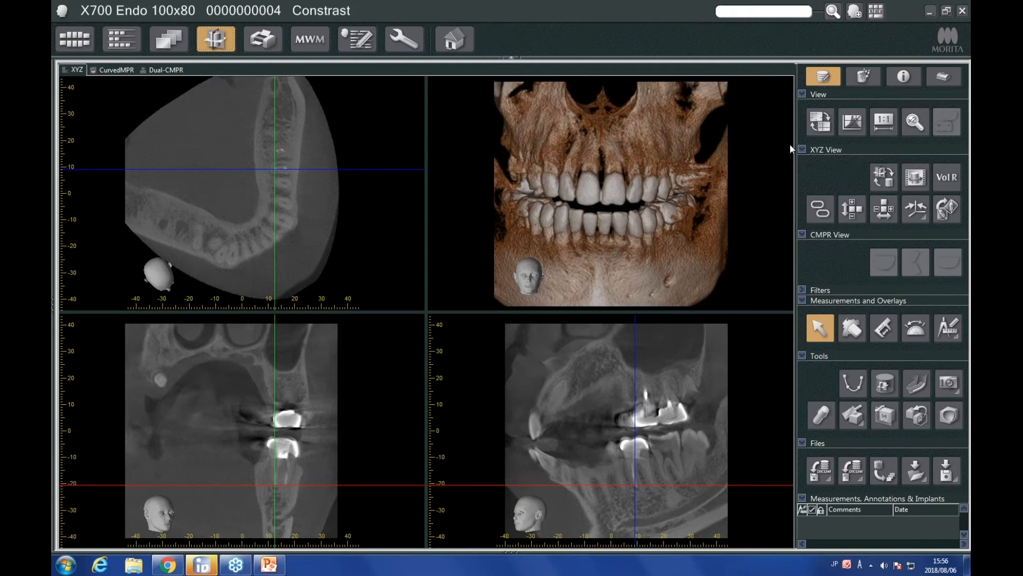
- Shorten the slice lines, enlarge the sagittal view, and adjust its slice to show the root-filled lower molar
click(820, 122)
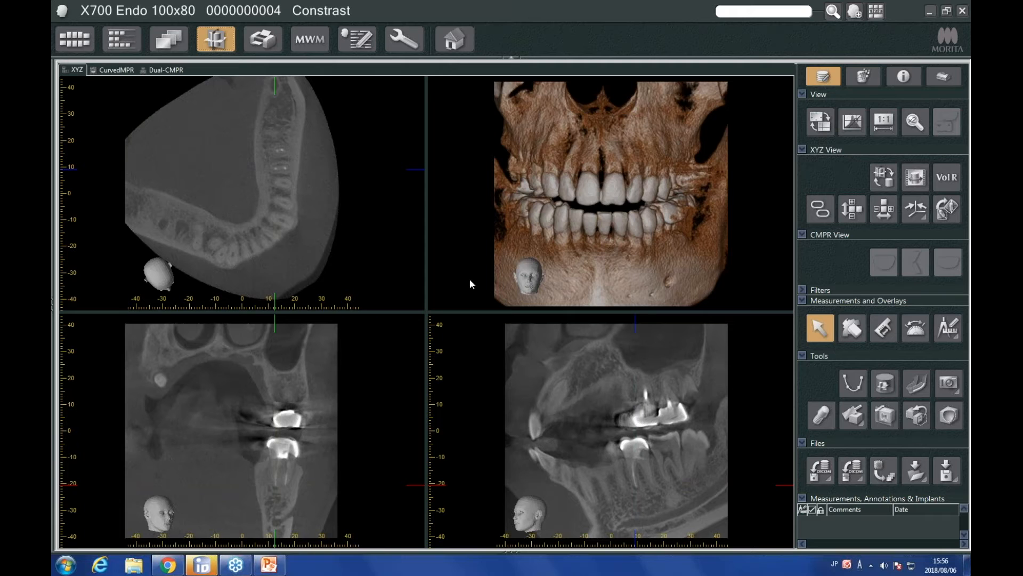
drag(427, 310, 292, 124)
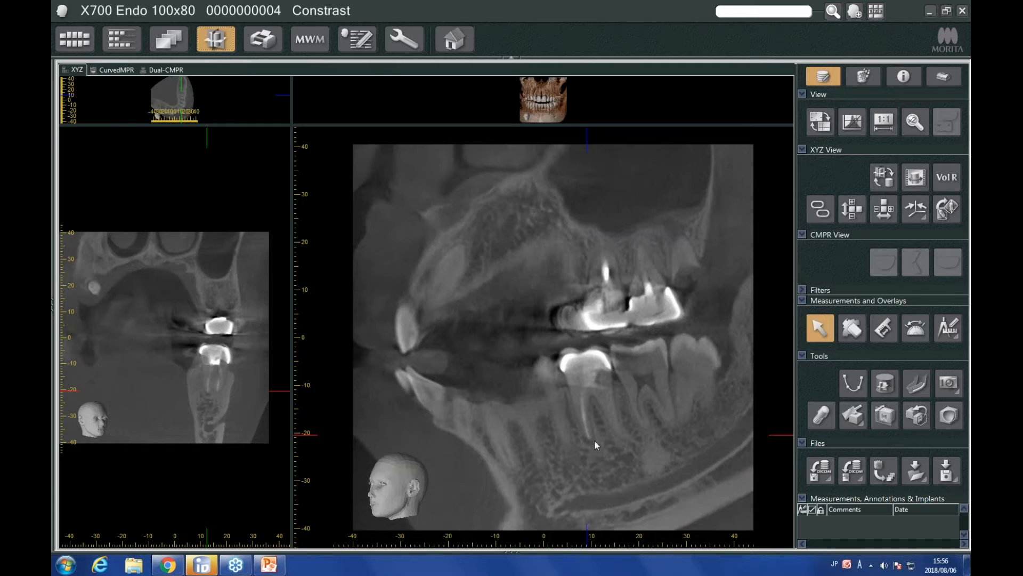
drag(593, 427, 606, 362)
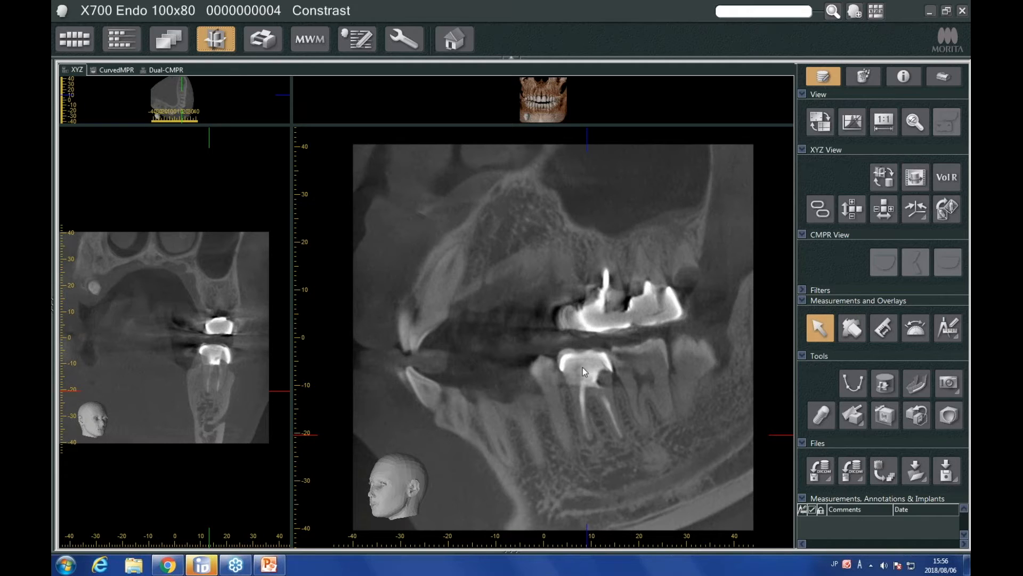
- Restore four equal views with full-length slice lines, and tilt the volume in the coronal and sagittal views around the root-filled lower molar
double_click(290, 125)
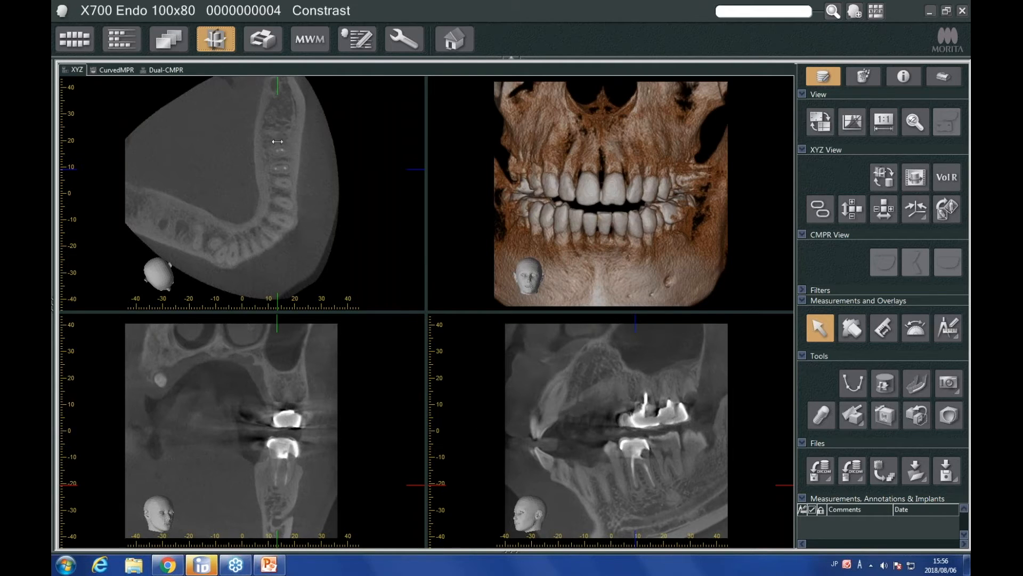
drag(278, 325, 281, 326)
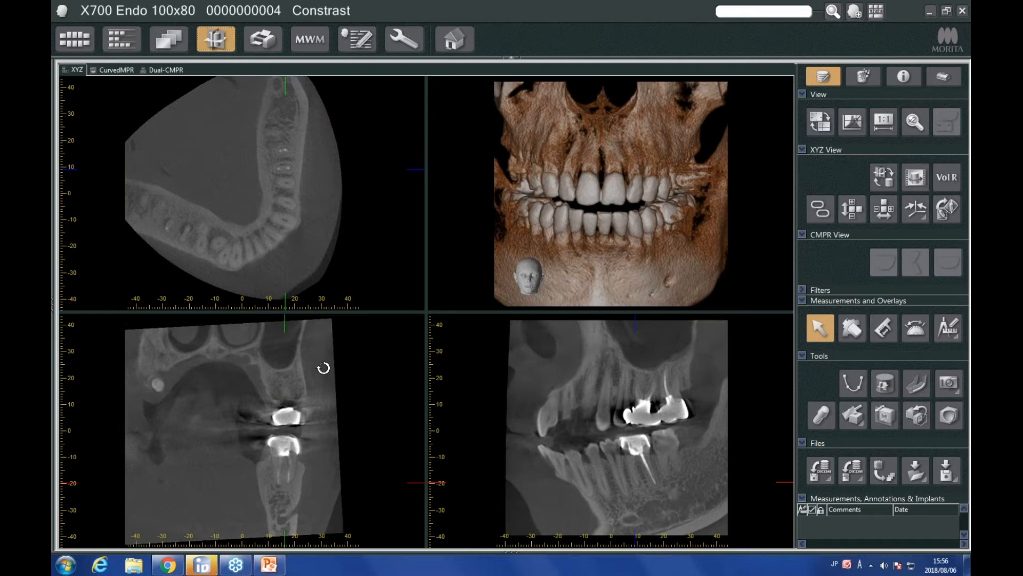
click(821, 125)
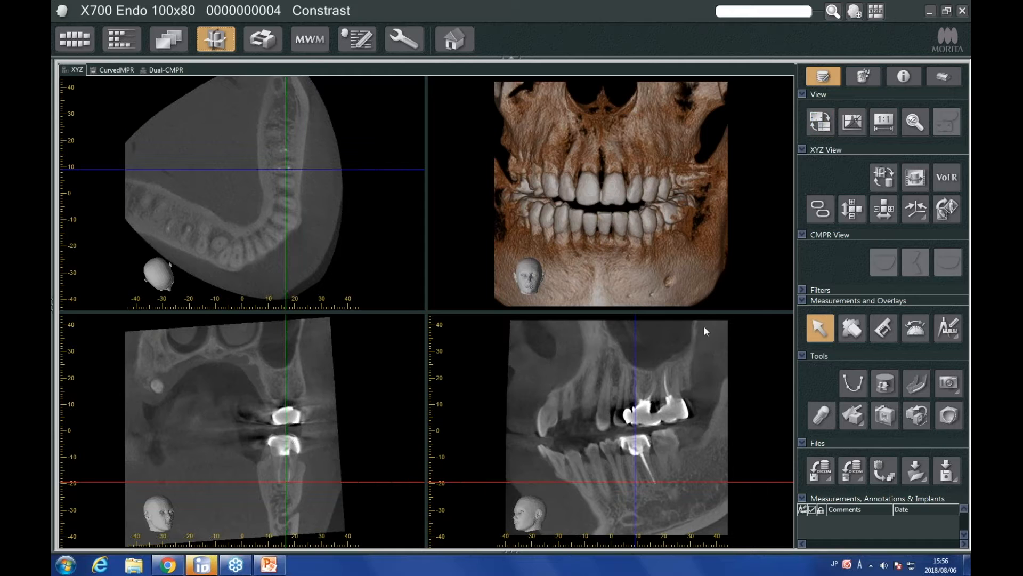
drag(681, 355, 693, 383)
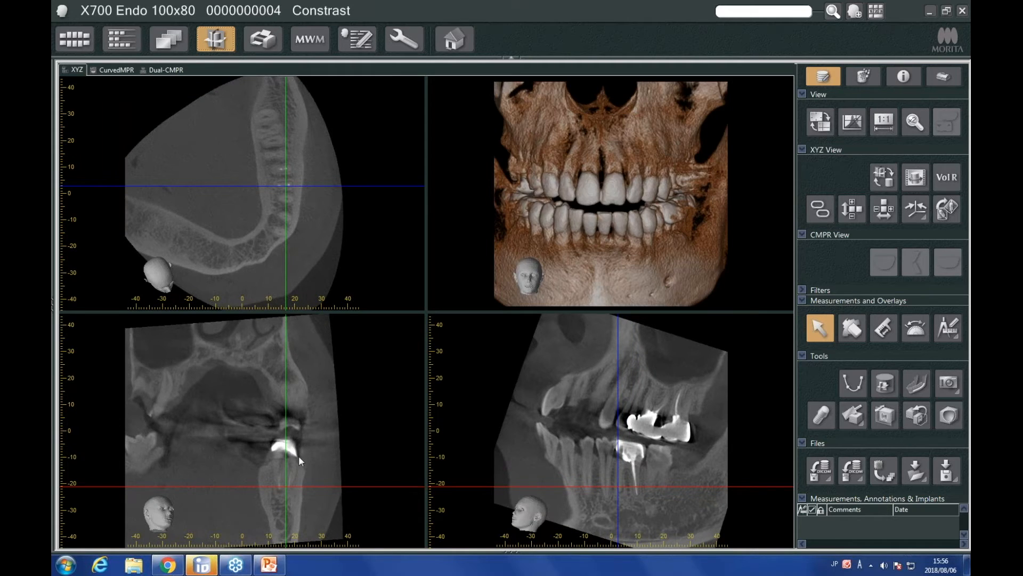
- Step back and forth through the sagittal slices between about 18 and 10 mm, examining the lower molar region, and stop at about 13 mm
mouse_move(286, 427)
mouse_down()
mouse_move(274, 426)
mouse_move(291, 426)
mouse_up()
scroll(648, 455, up, 7)
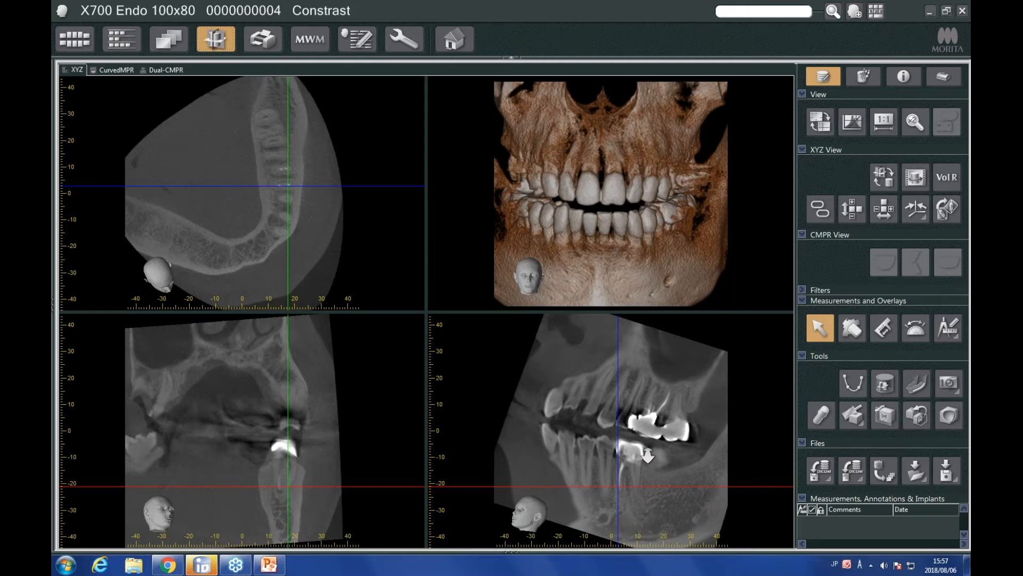
scroll(647, 455, up, 5)
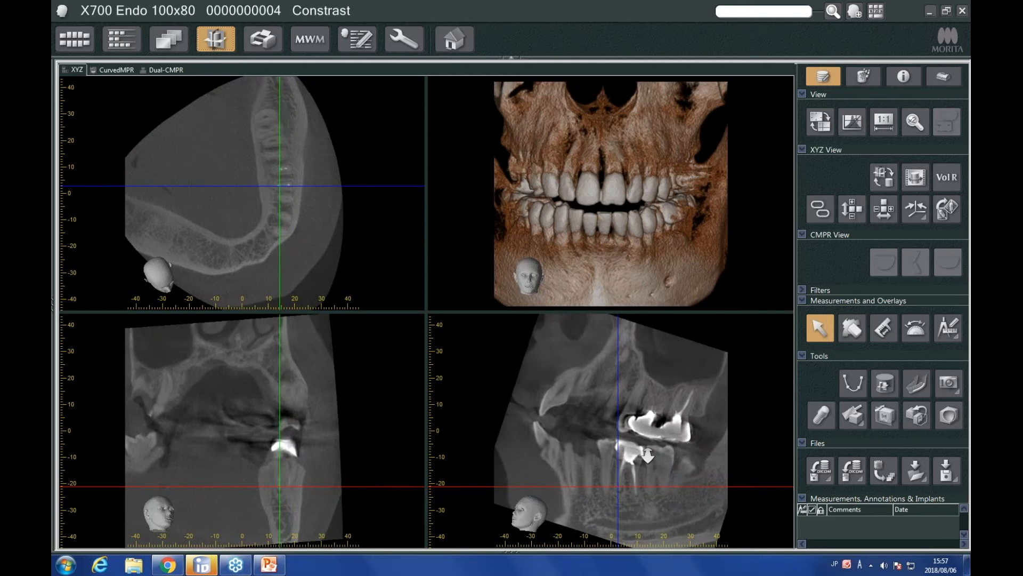
scroll(647, 455, up, 4)
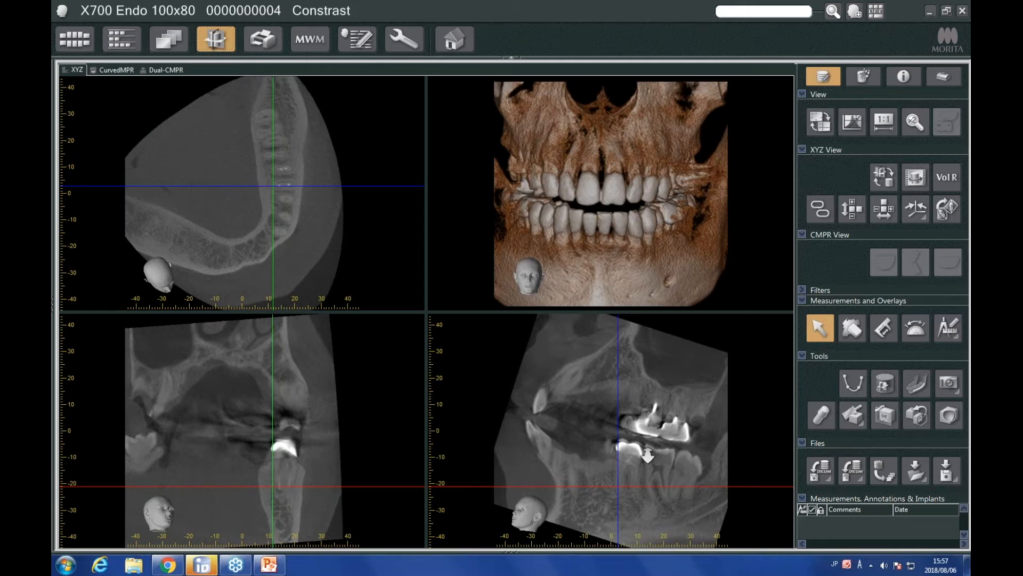
scroll(644, 447, up, 2)
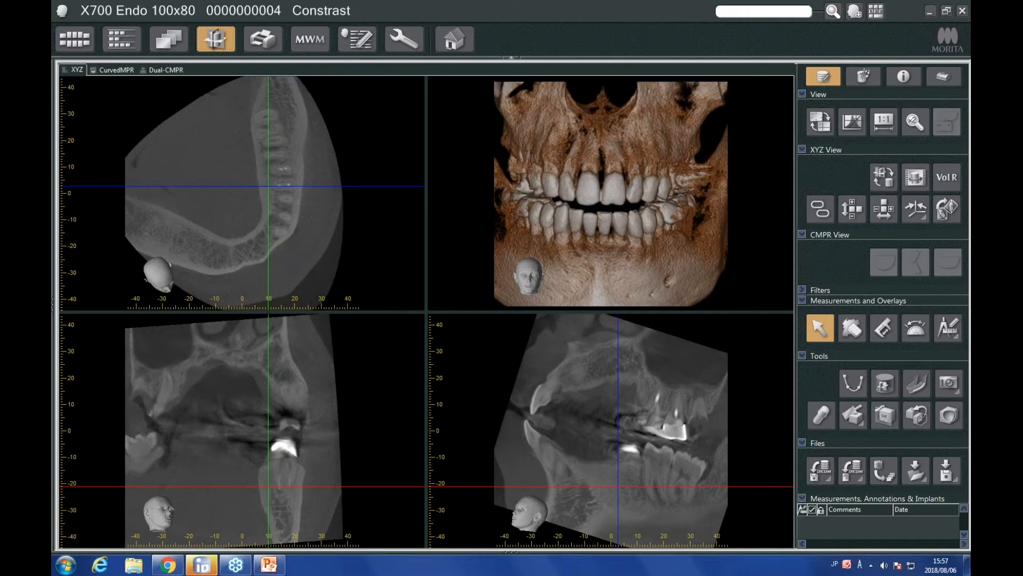
scroll(645, 446, down, 4)
scroll(645, 446, down, 5)
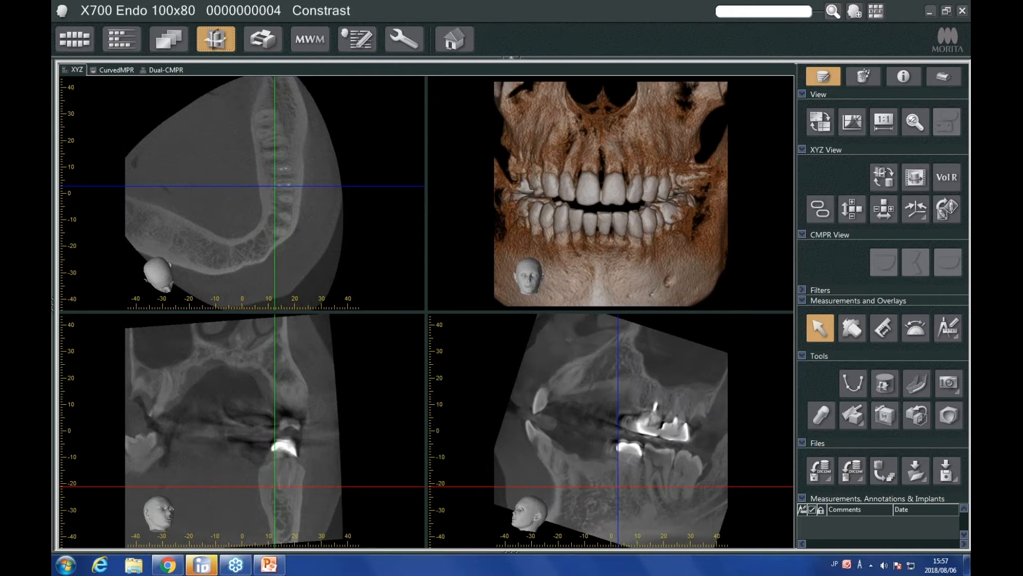
scroll(570, 444, down, 3)
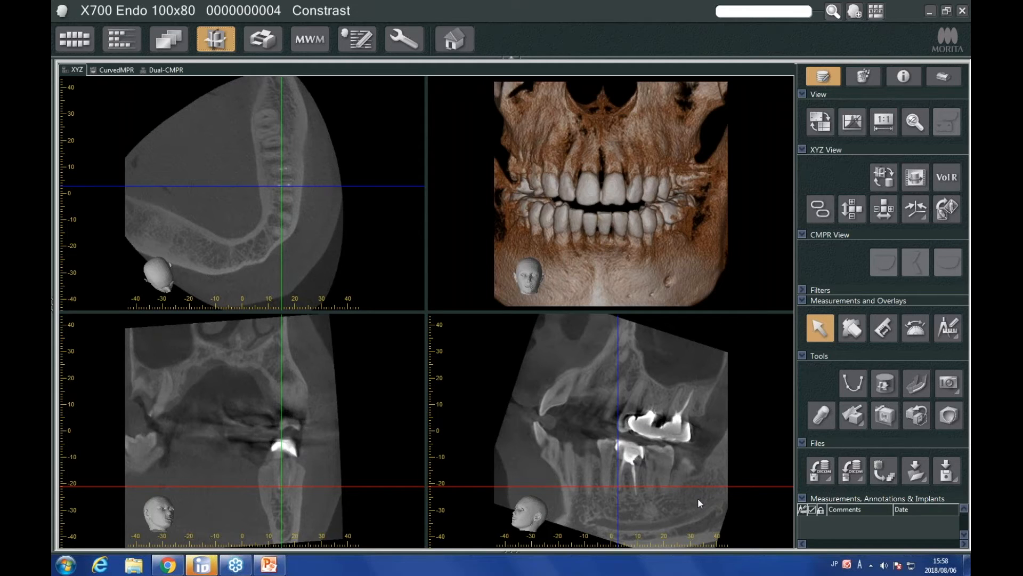
scroll(697, 498, down, 5)
scroll(705, 493, down, 4)
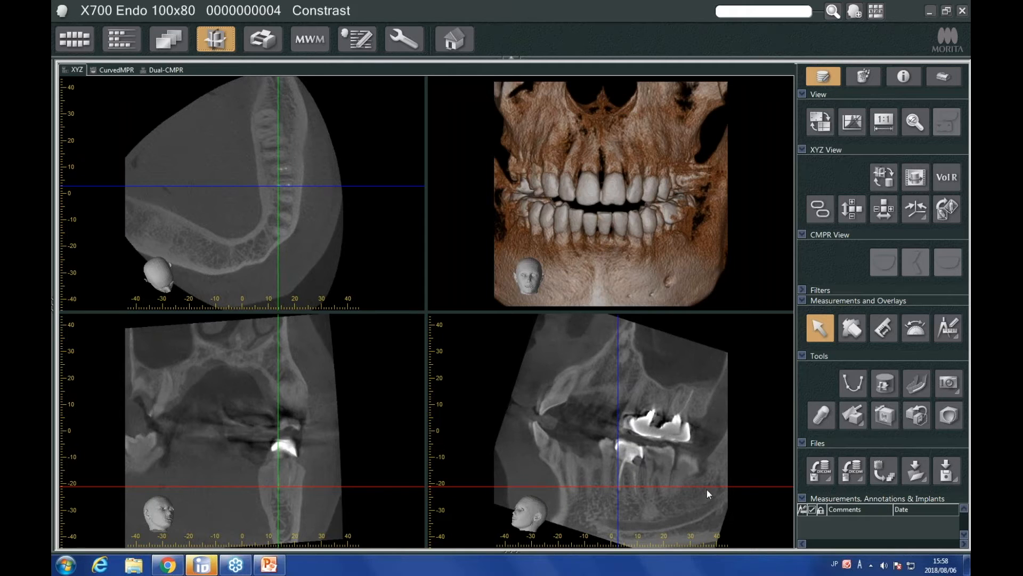
scroll(701, 488, down, 2)
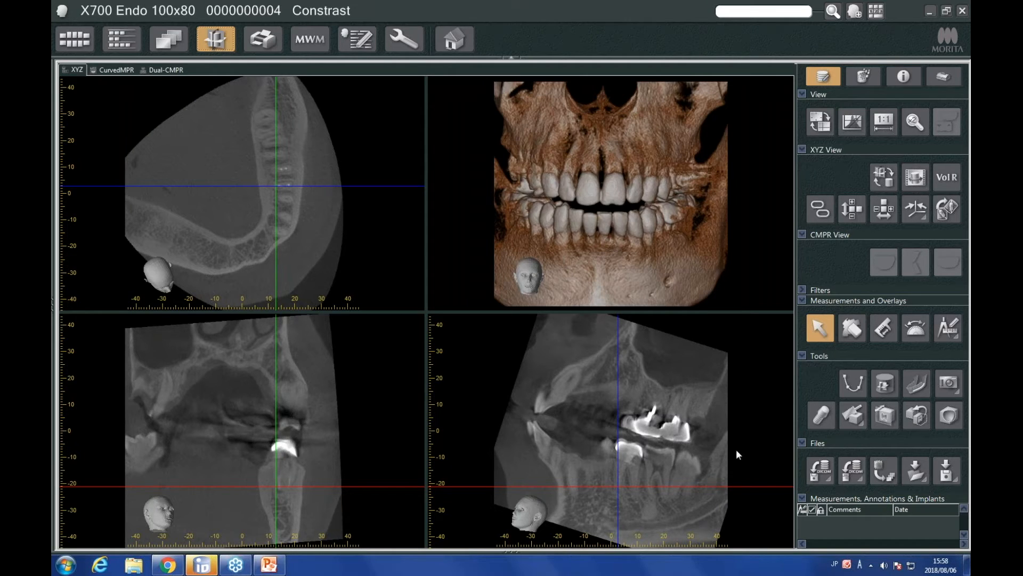
- Start tracing the nerve canal at its rear end, placing the first points along it on the sagittal slice at about 13 mm
click(921, 389)
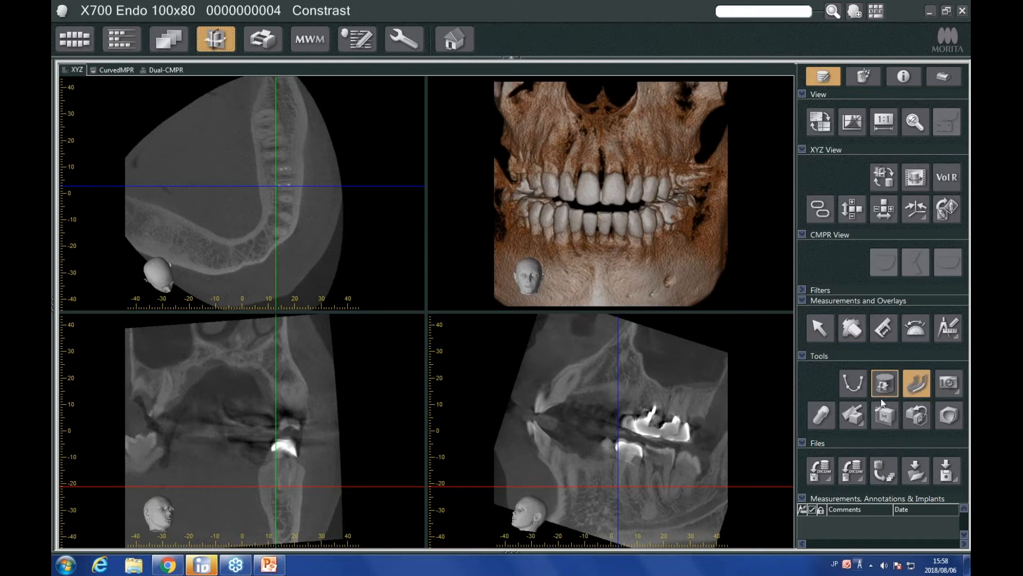
click(717, 500)
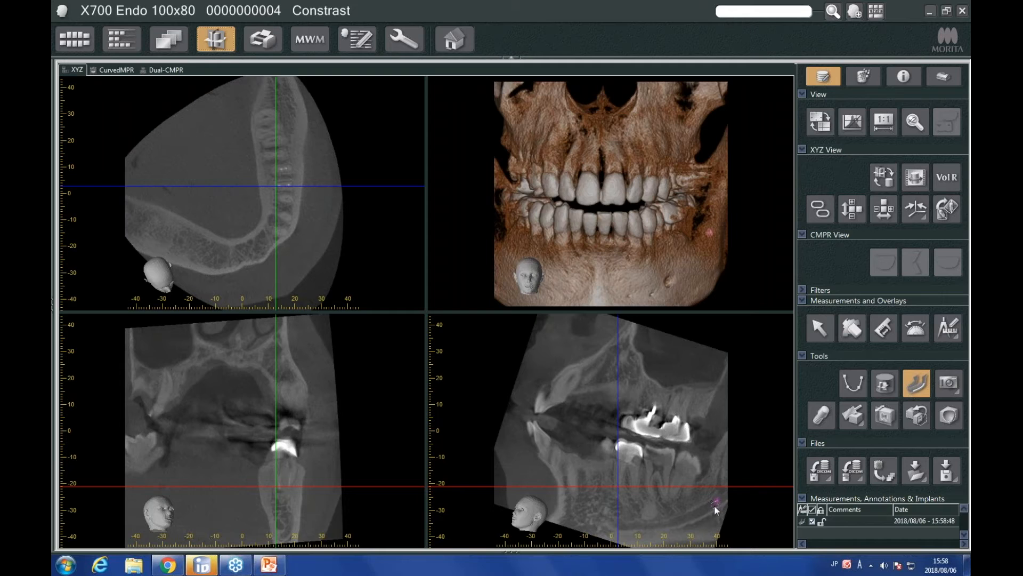
click(706, 508)
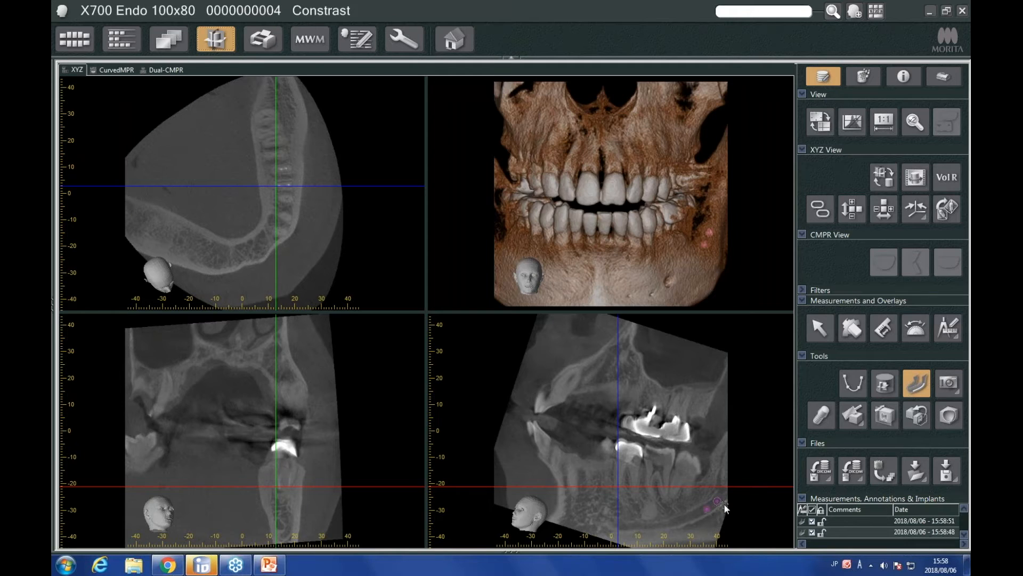
click(697, 518)
click(676, 520)
- Move the sagittal plane to about 15 mm and extend the nerve canal trace forward below the molar and premolar roots
drag(273, 411, 281, 409)
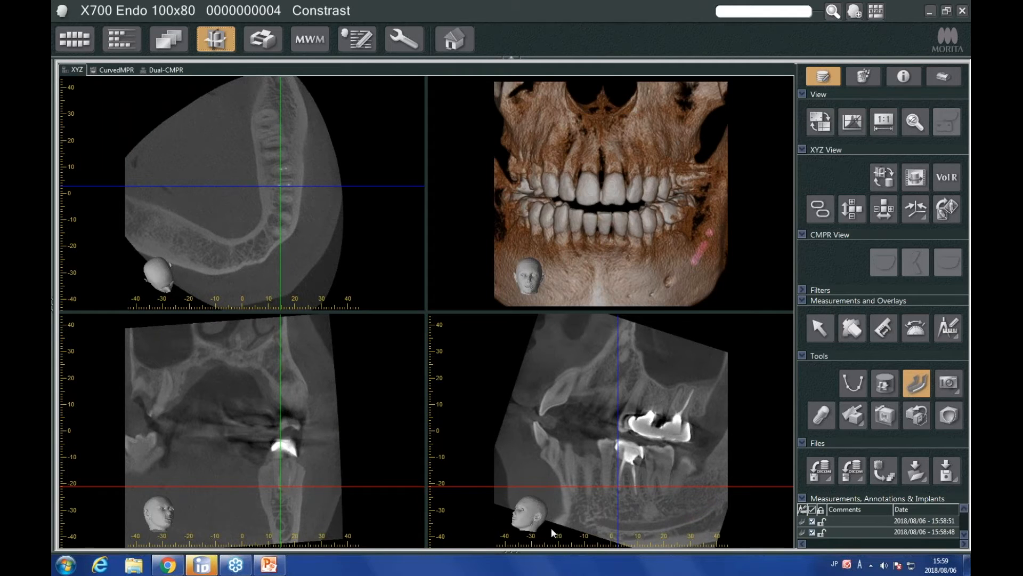
scroll(664, 503, down, 3)
click(677, 521)
click(655, 524)
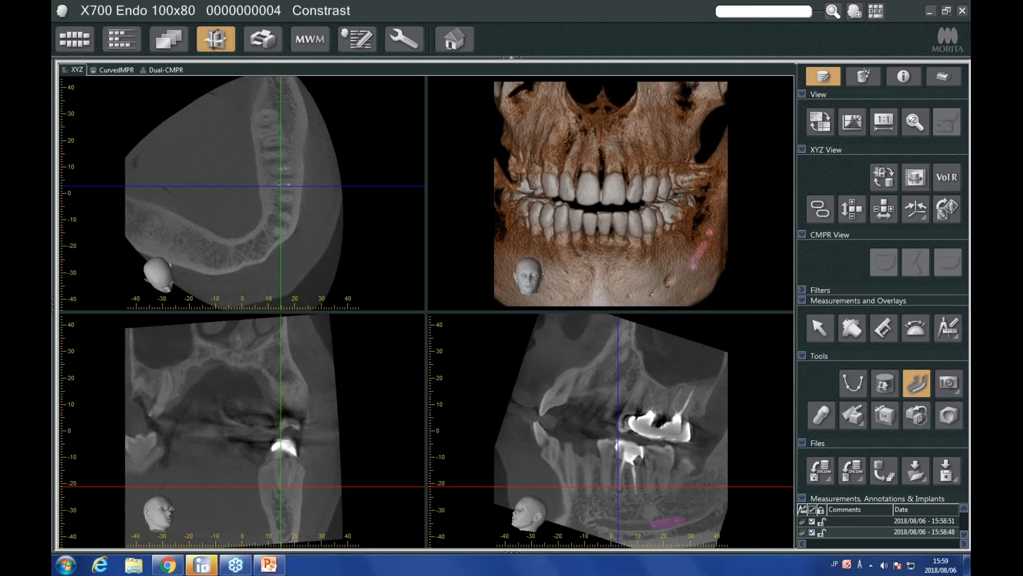
click(636, 526)
click(622, 525)
click(601, 525)
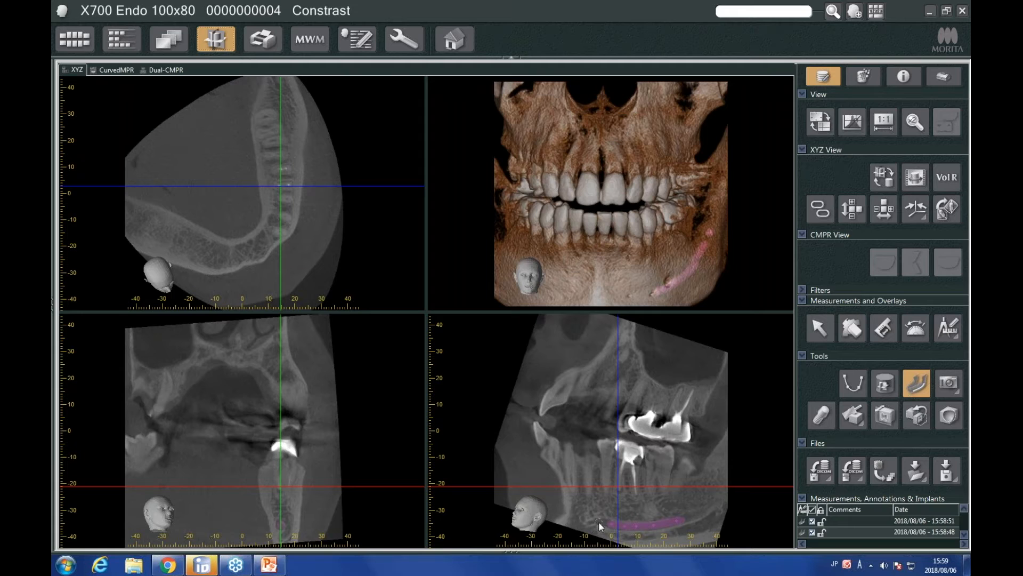
- Extend the nerve canal to the mental foramen with an end point on the sagittal slice at about 21 mm, and finish the trace
scroll(601, 525, down, 4)
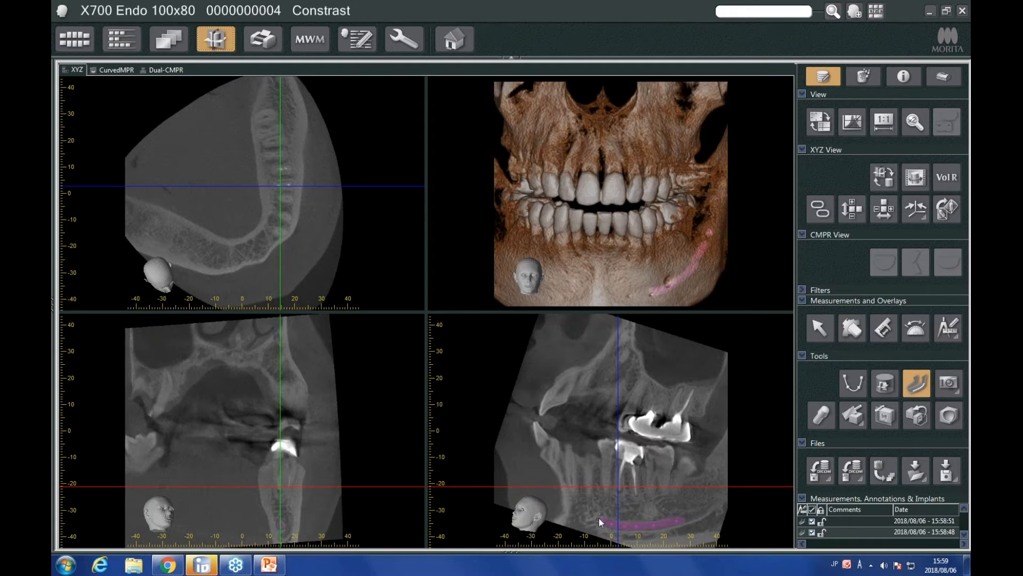
scroll(627, 528, down, 4)
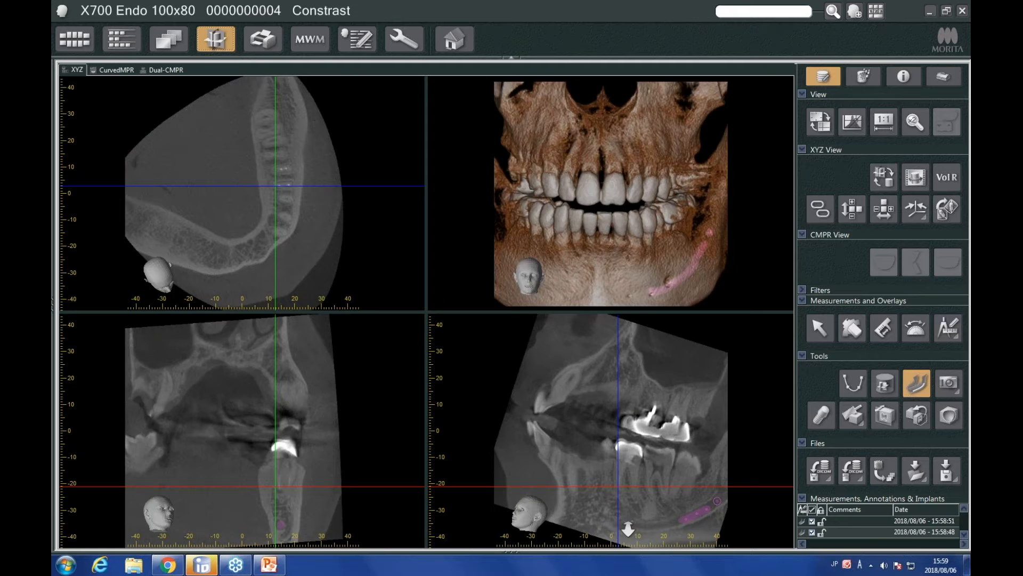
scroll(635, 518, up, 3)
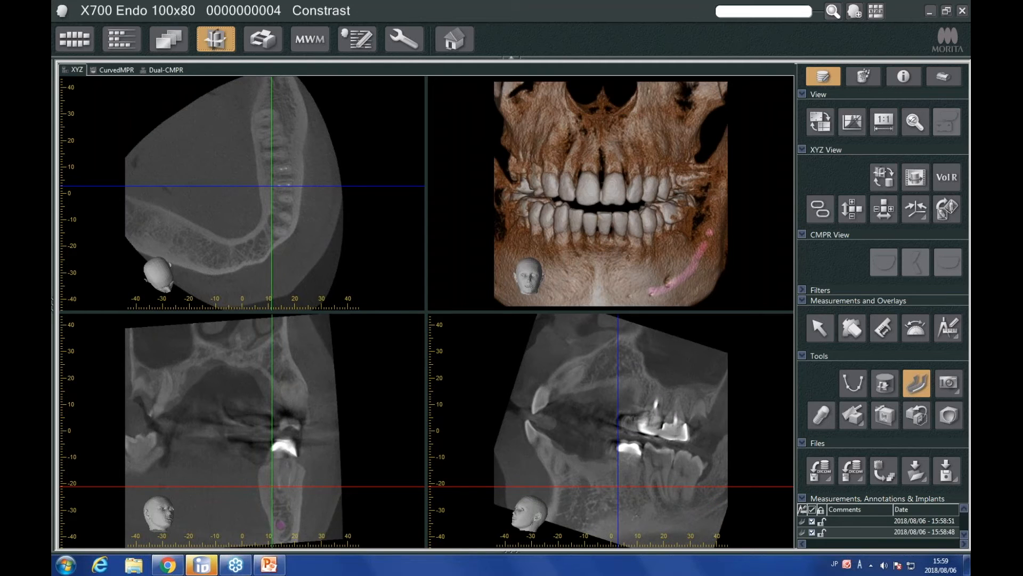
scroll(634, 516, up, 4)
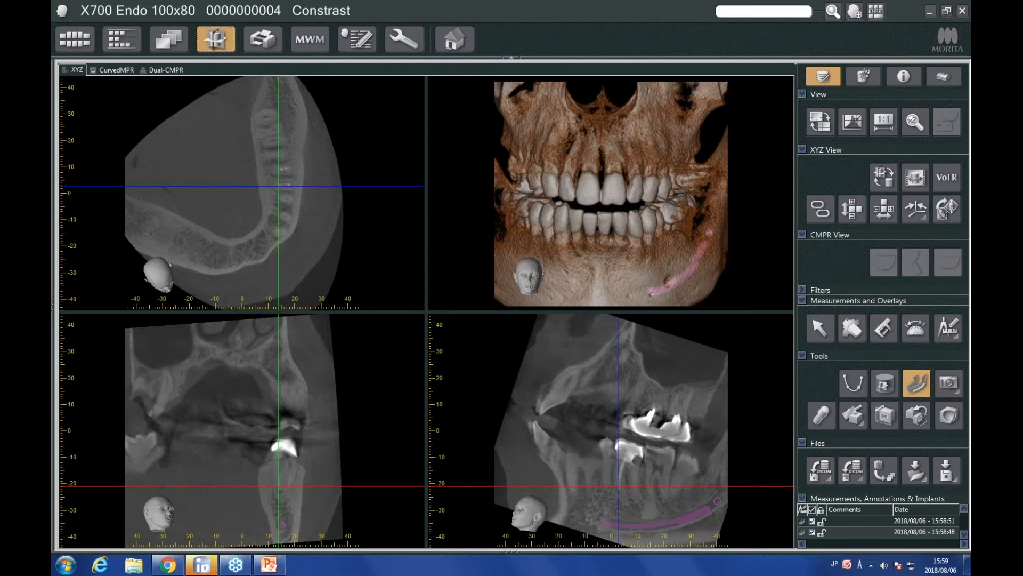
scroll(634, 516, up, 4)
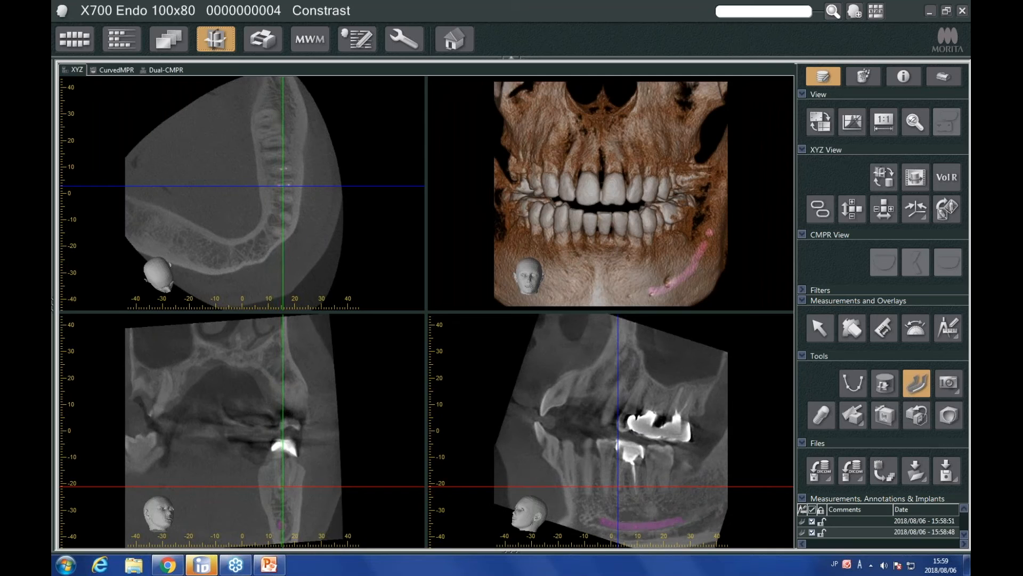
scroll(609, 525, up, 1)
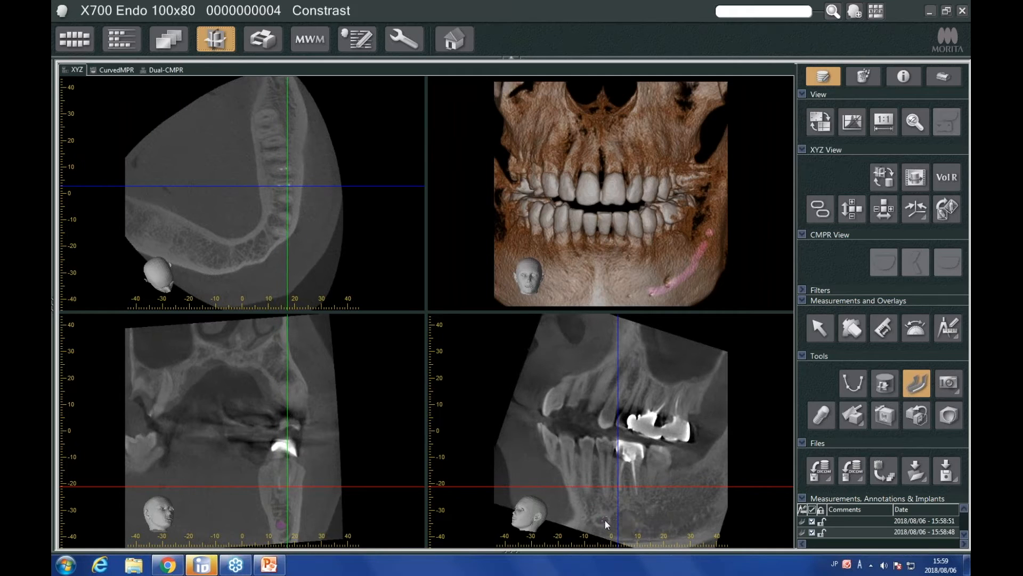
scroll(610, 527, up, 3)
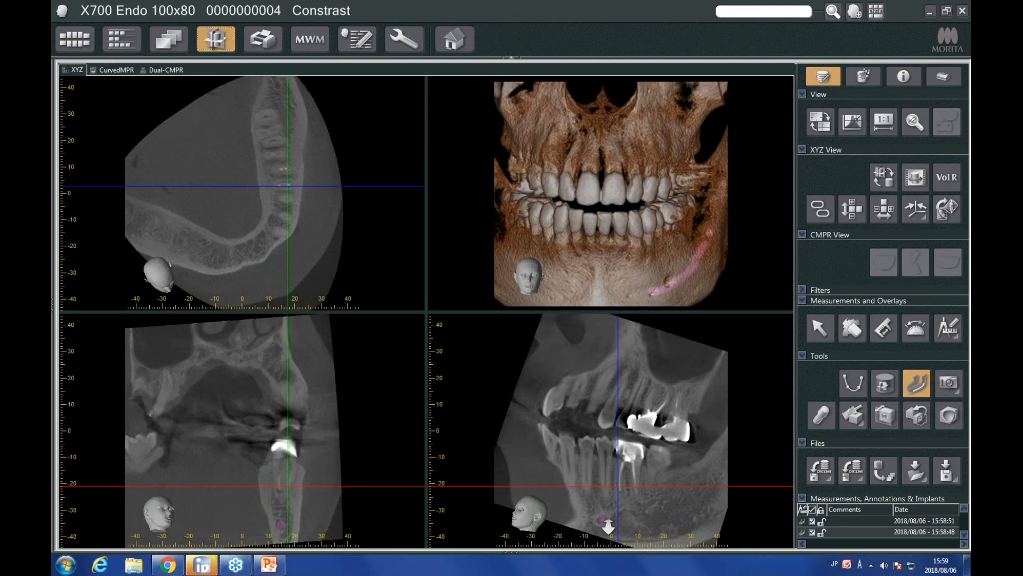
scroll(609, 527, up, 1)
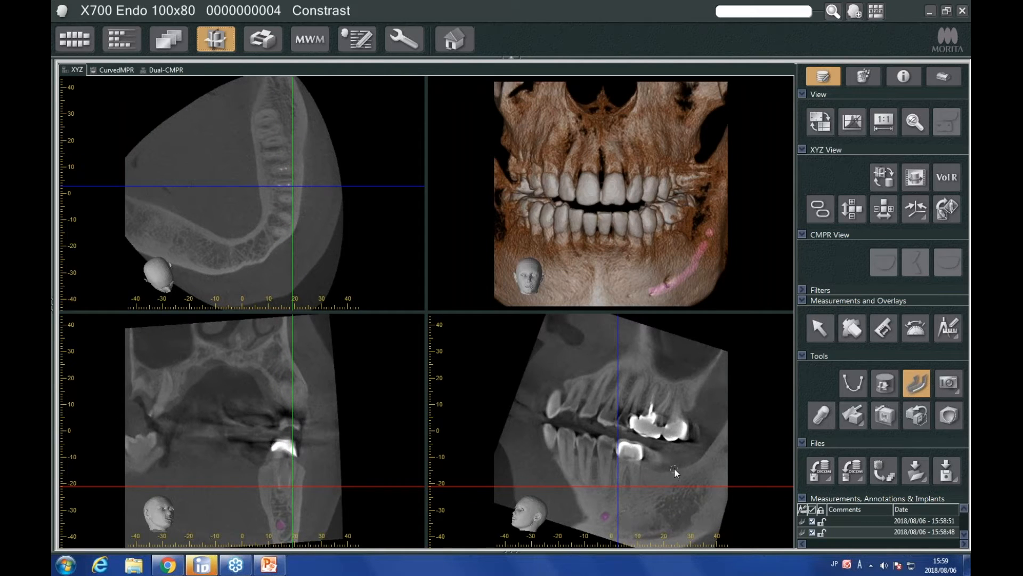
scroll(614, 501, up, 1)
scroll(605, 515, up, 3)
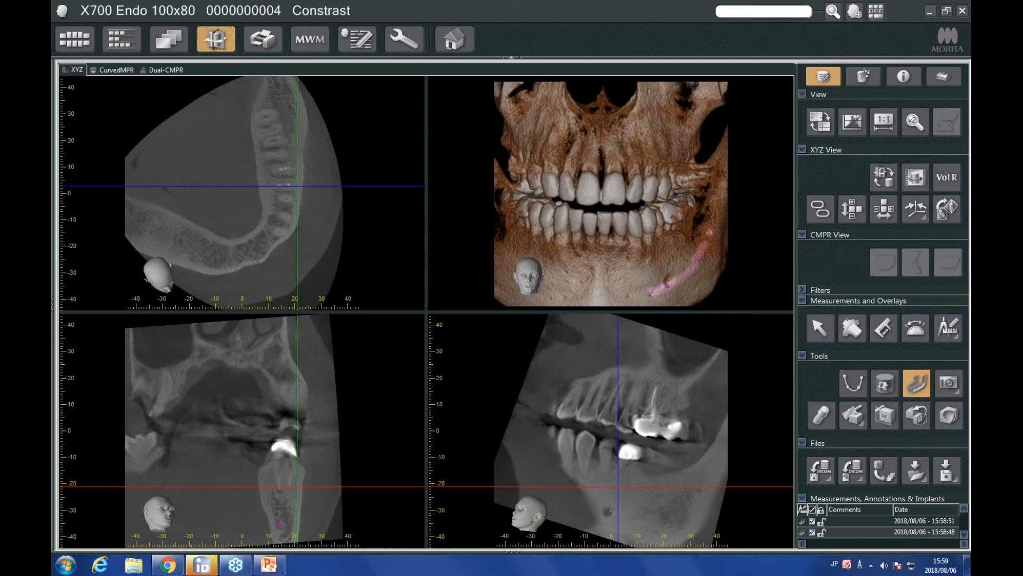
click(609, 513)
click(820, 328)
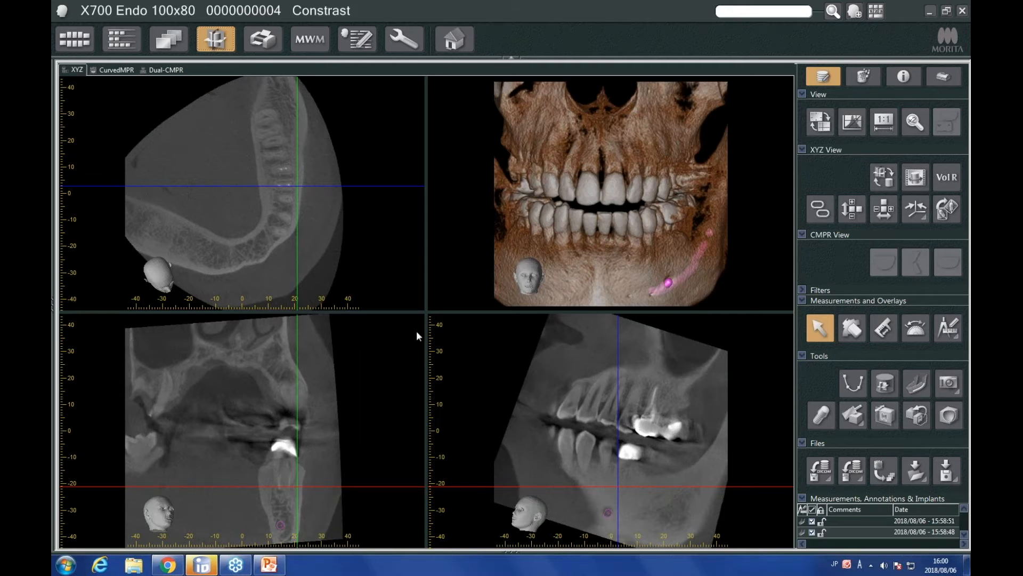
- Tilt the sagittal view slightly, return its plane to about 15 mm, and rotate the 3D model to the side with the traced canal
mouse_move(694, 421)
mouse_down()
mouse_move(696, 394)
mouse_move(704, 411)
mouse_up()
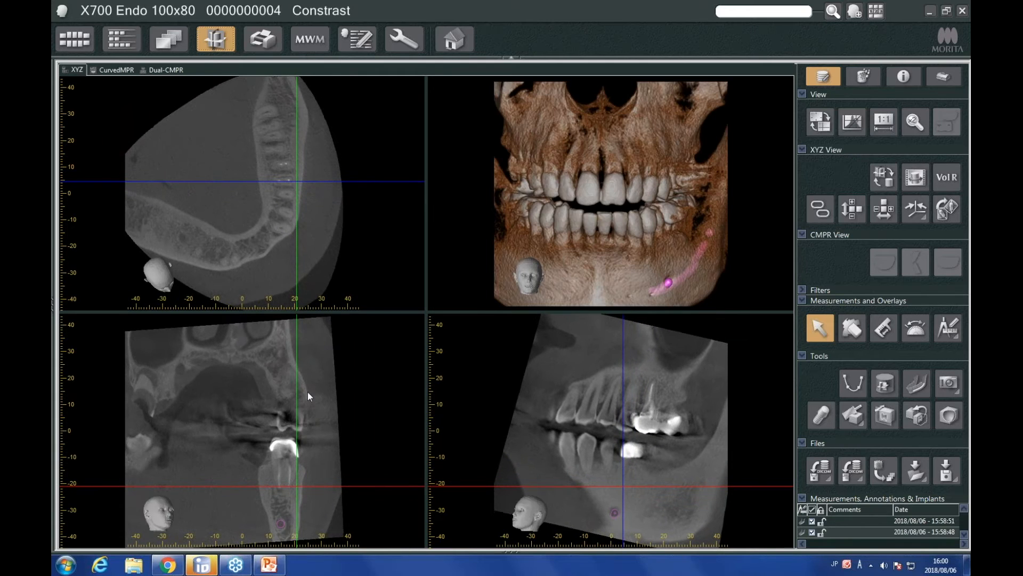
drag(297, 397, 281, 400)
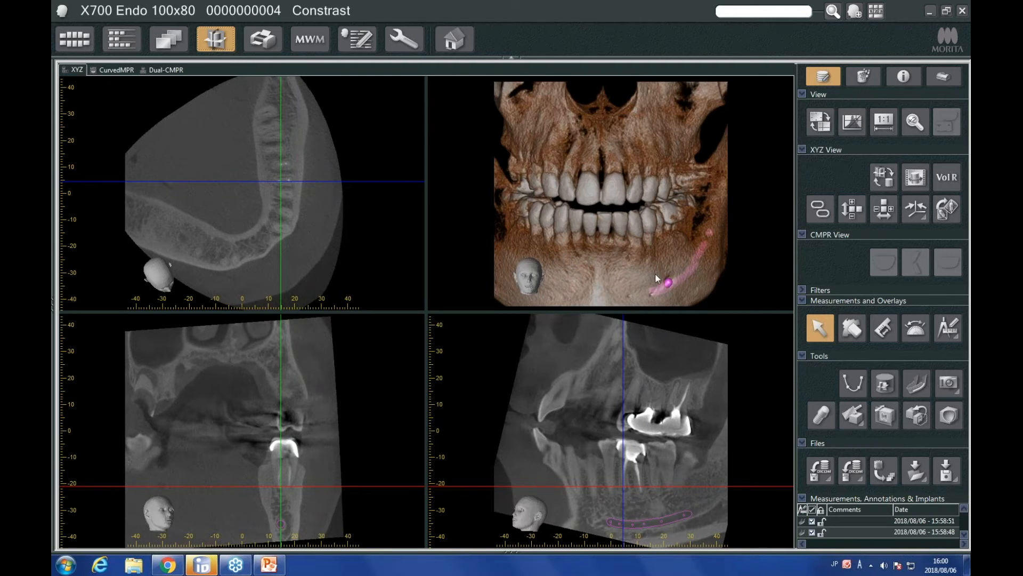
drag(657, 278, 609, 263)
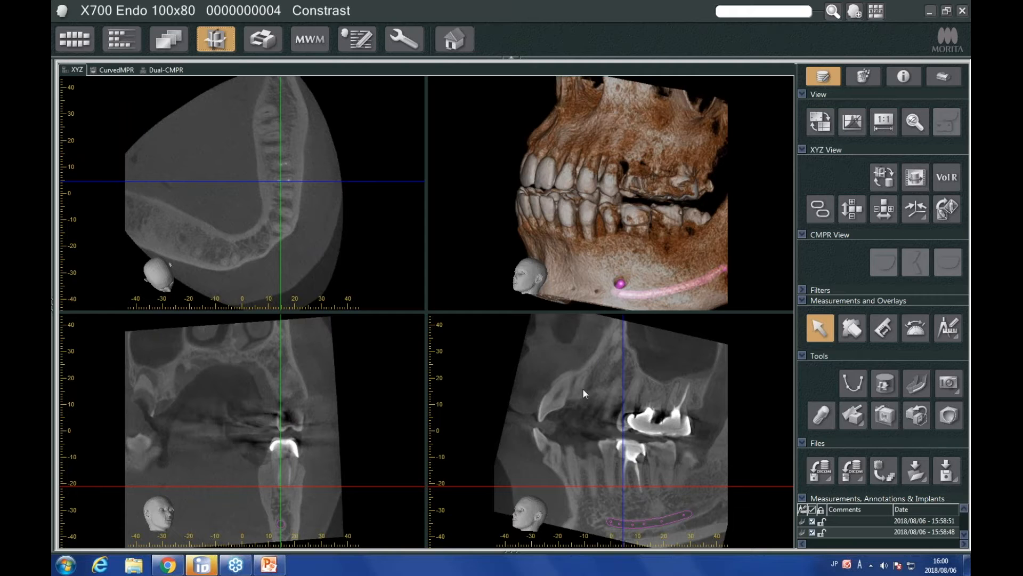
- Try out the sagittal slice's brightness and contrast, and adjust the 3D rendering until the molar roots and nerve canal show through the bone
mouse_move(584, 360)
mouse_down()
mouse_move(584, 378)
mouse_move(581, 361)
mouse_up()
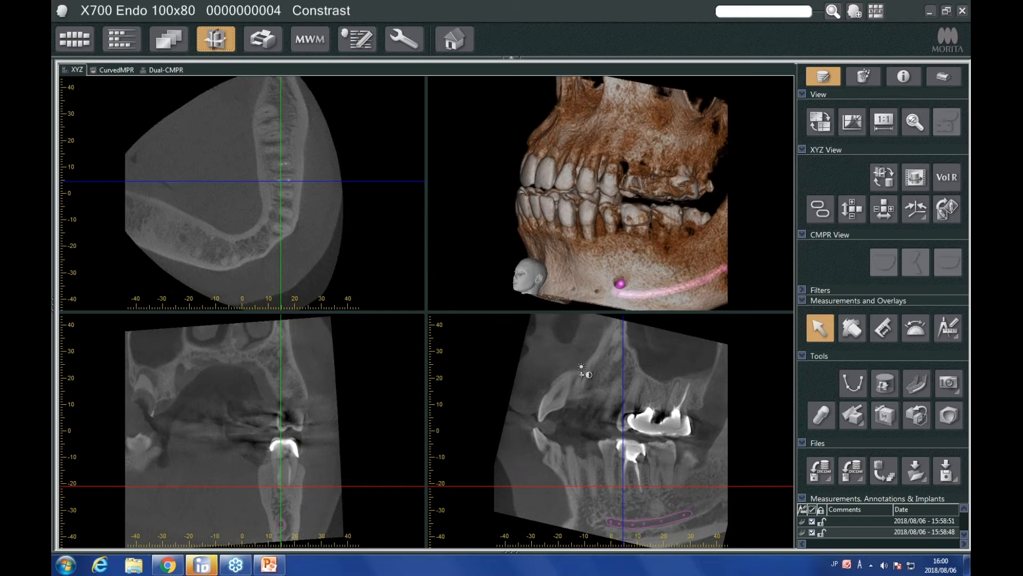
drag(570, 372, 580, 375)
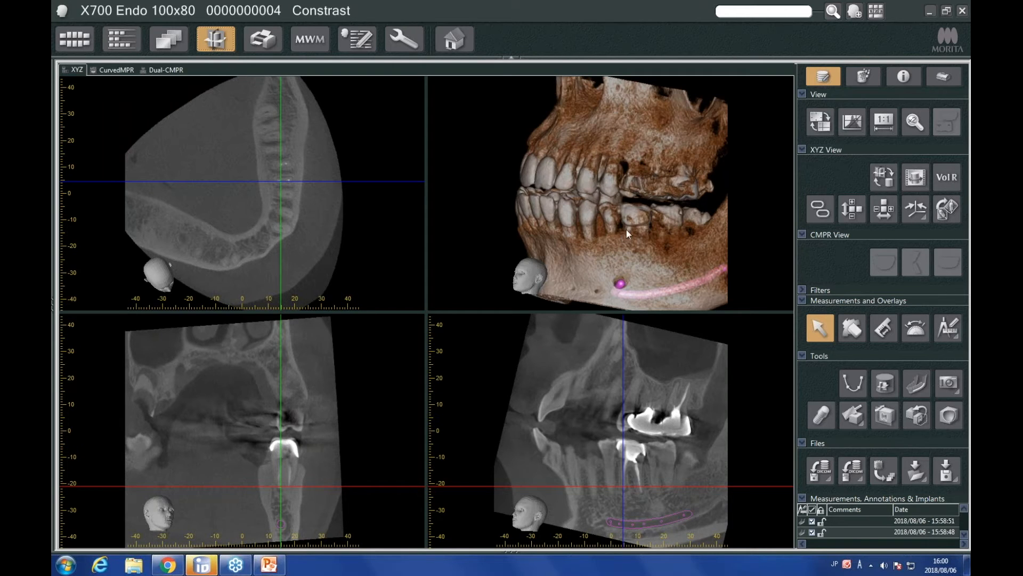
right_drag(625, 215, 625, 231)
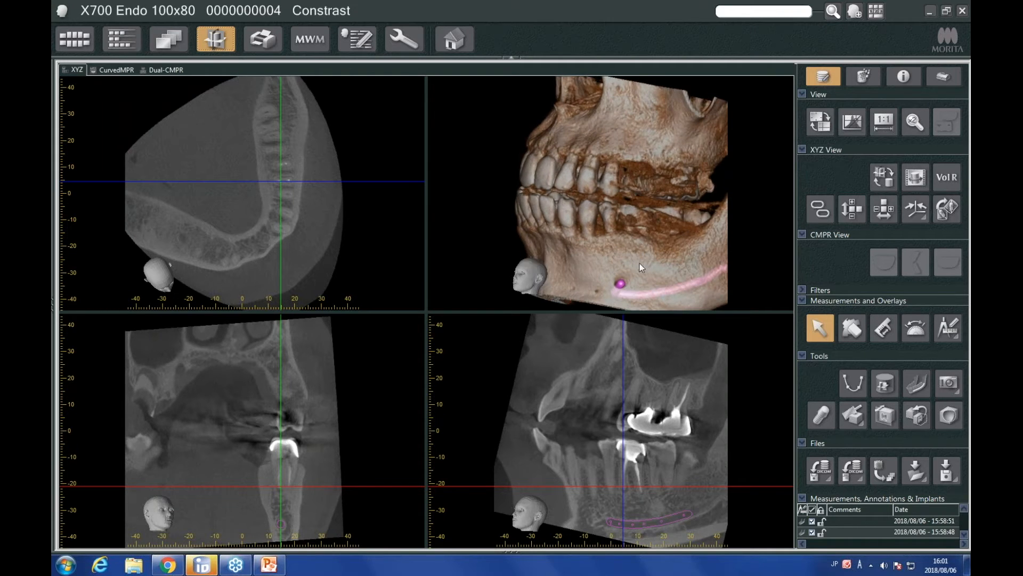
right_drag(638, 243, 640, 199)
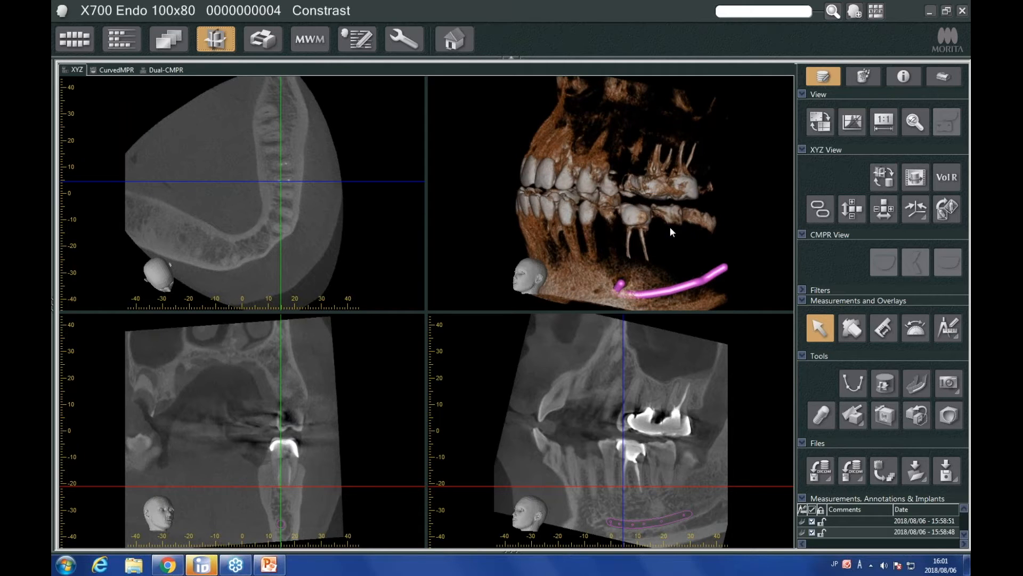
- Make the bone opaque again in the 3D rendering and rotate the model slightly further to the side
right_drag(669, 199, 666, 229)
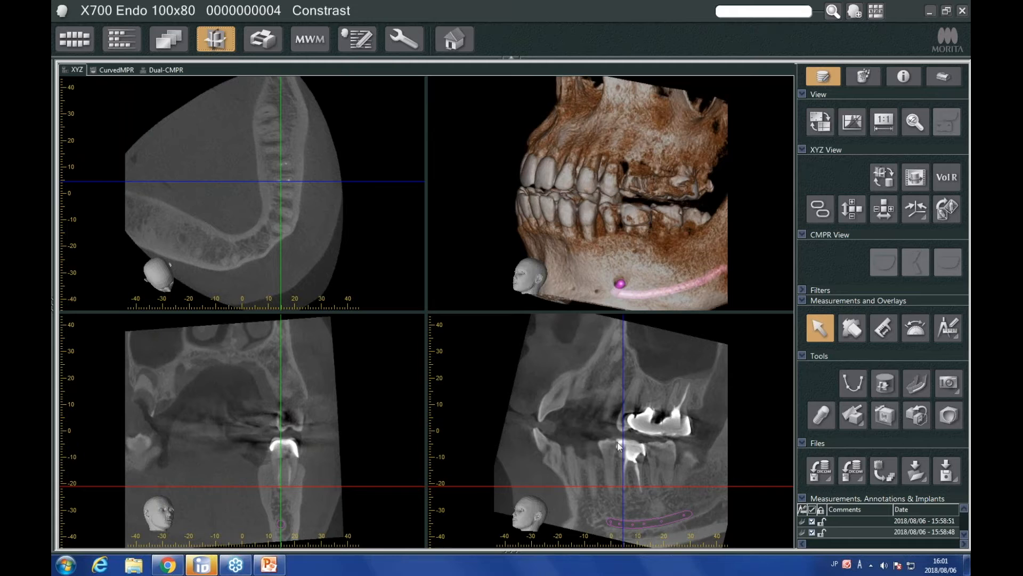
mouse_move(558, 295)
mouse_down()
mouse_move(632, 290)
mouse_move(542, 291)
mouse_up()
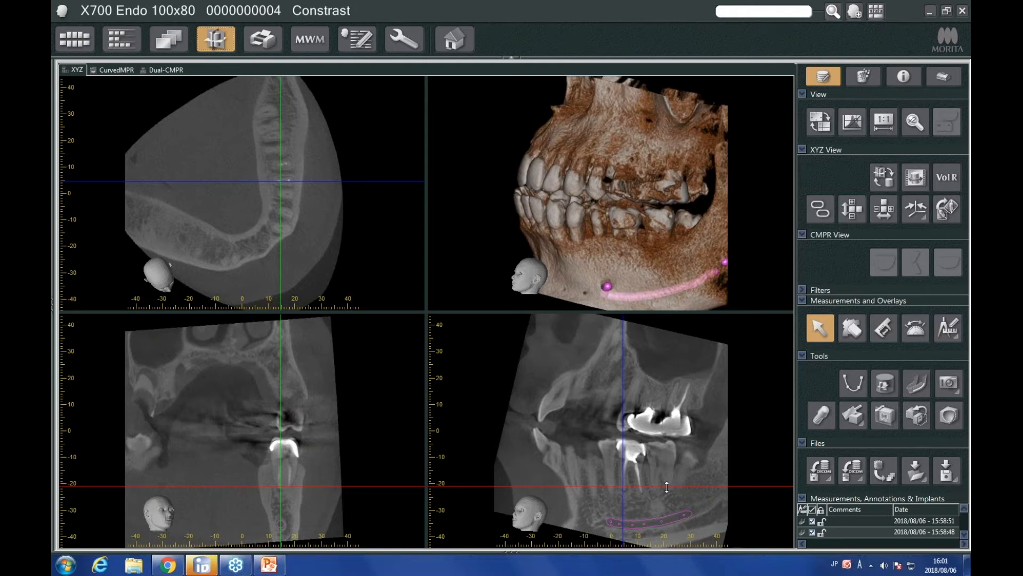
- Position the slice planes on the rear upper molar site: axial about 10 mm, sagittal about 20 mm, coronal about 26 mm
drag(664, 485, 667, 396)
drag(311, 205, 307, 235)
drag(281, 172, 297, 176)
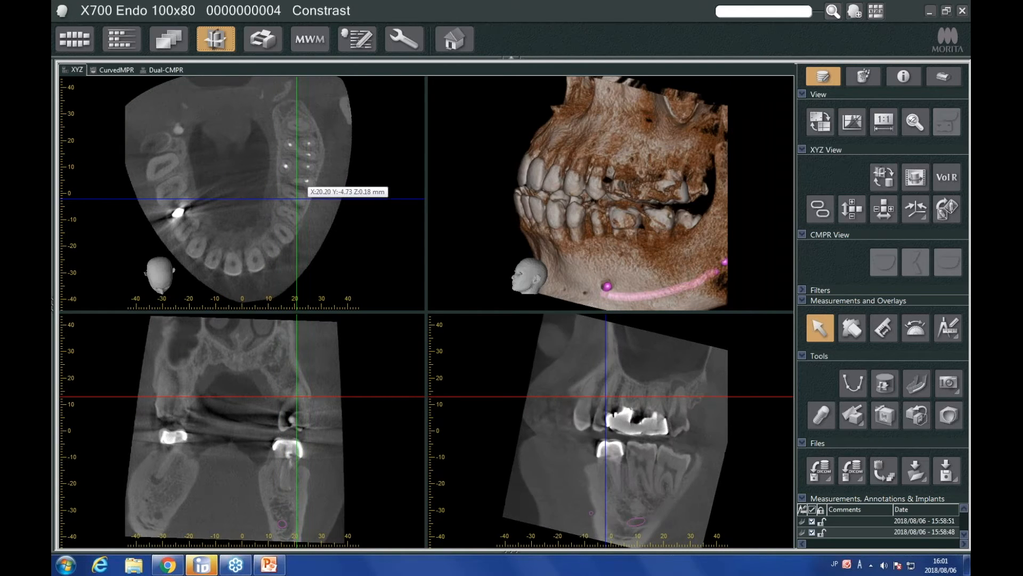
click(677, 385)
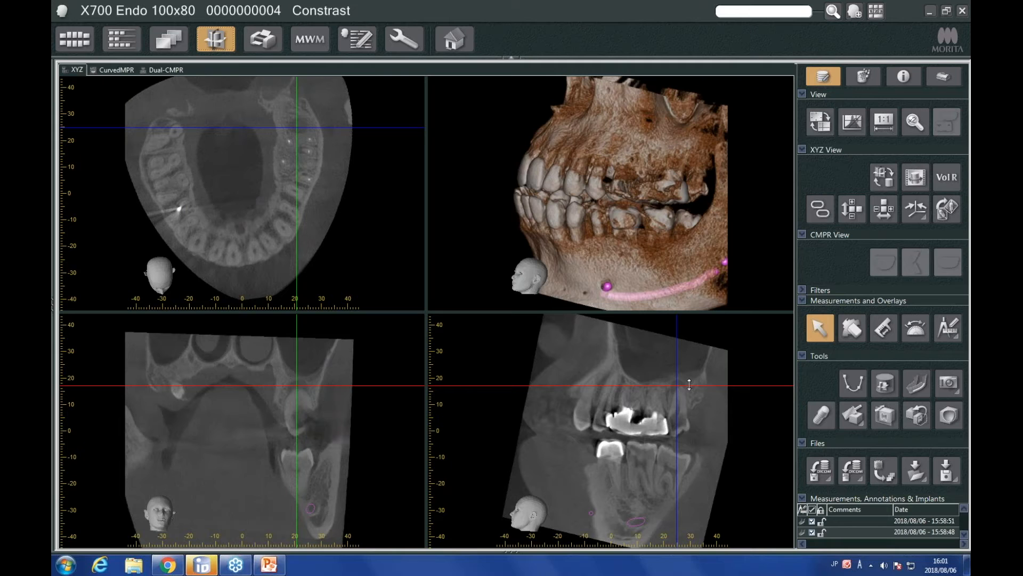
mouse_move(687, 385)
mouse_down()
mouse_move(697, 416)
mouse_move(698, 399)
mouse_up()
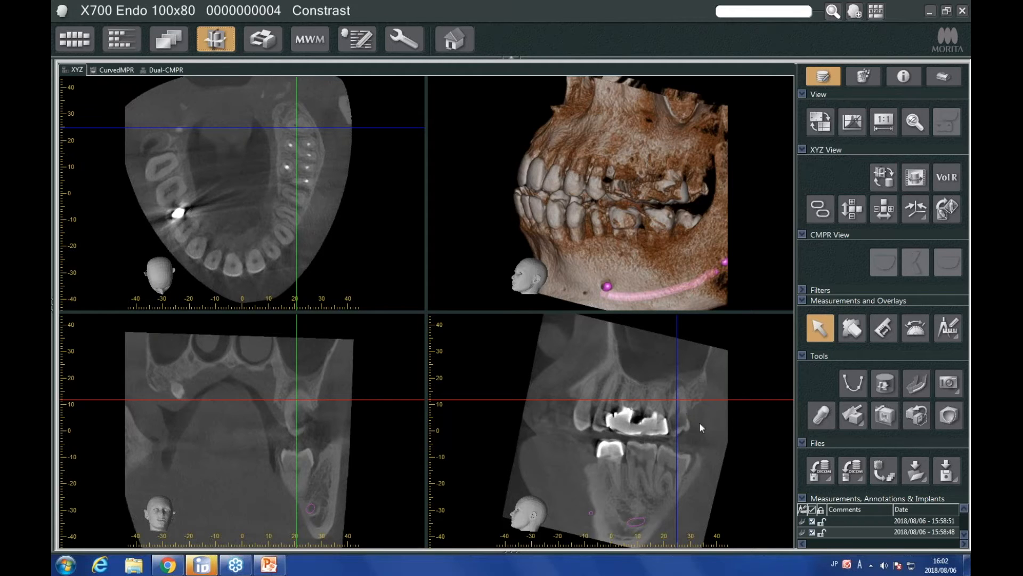
drag(677, 399, 680, 403)
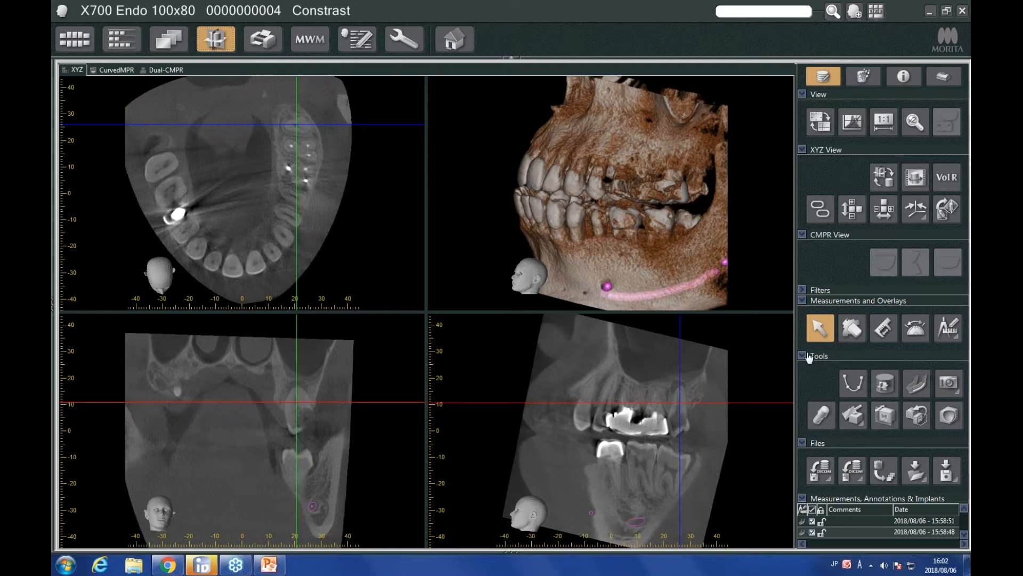
- Open the implant library, choose Straumann as manufacturer, and expand the Bone Level Roxolid(R) SLA(R) line
click(820, 416)
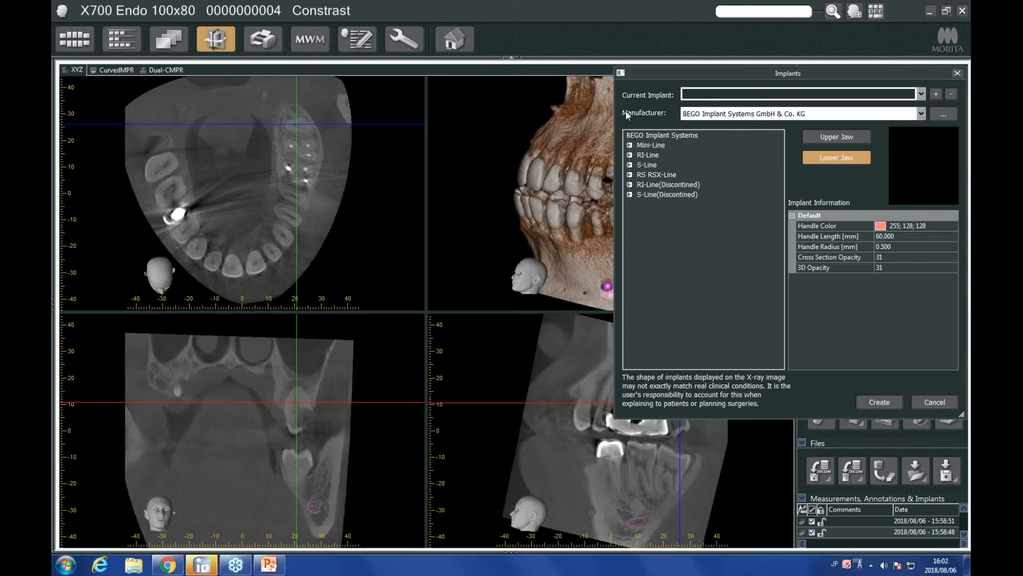
click(921, 114)
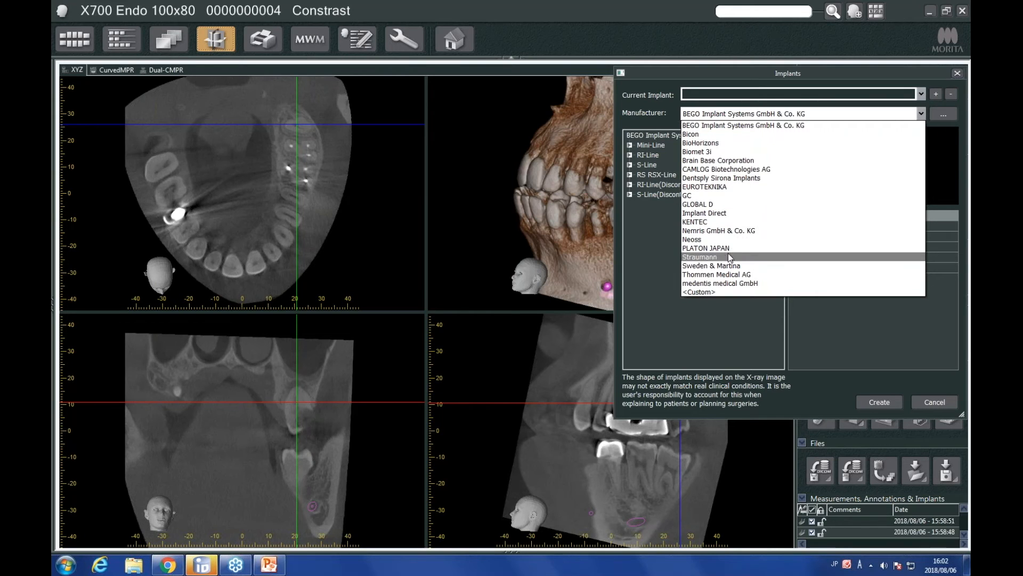
click(701, 256)
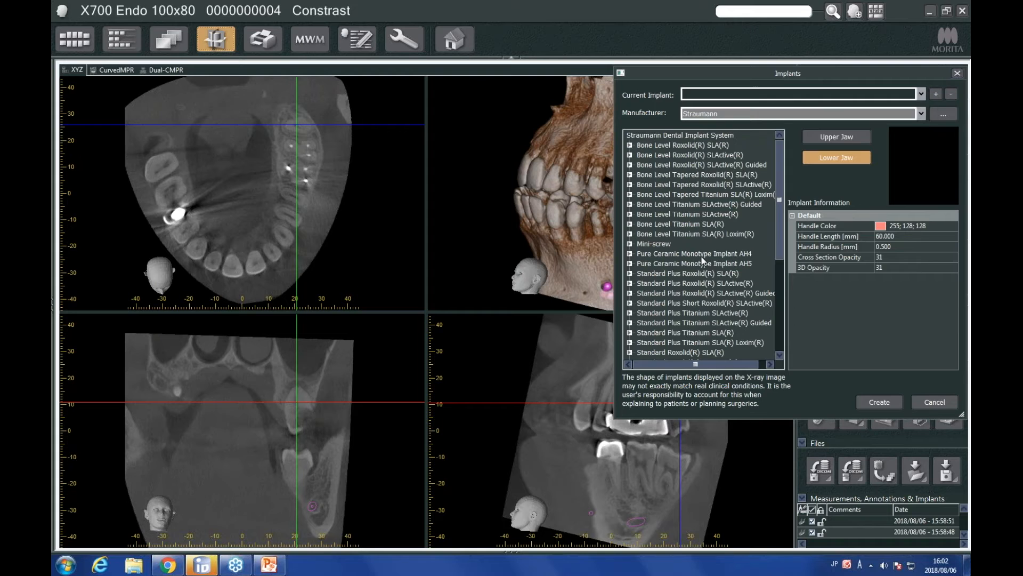
scroll(781, 181, down, 4)
drag(782, 235, 786, 173)
click(630, 146)
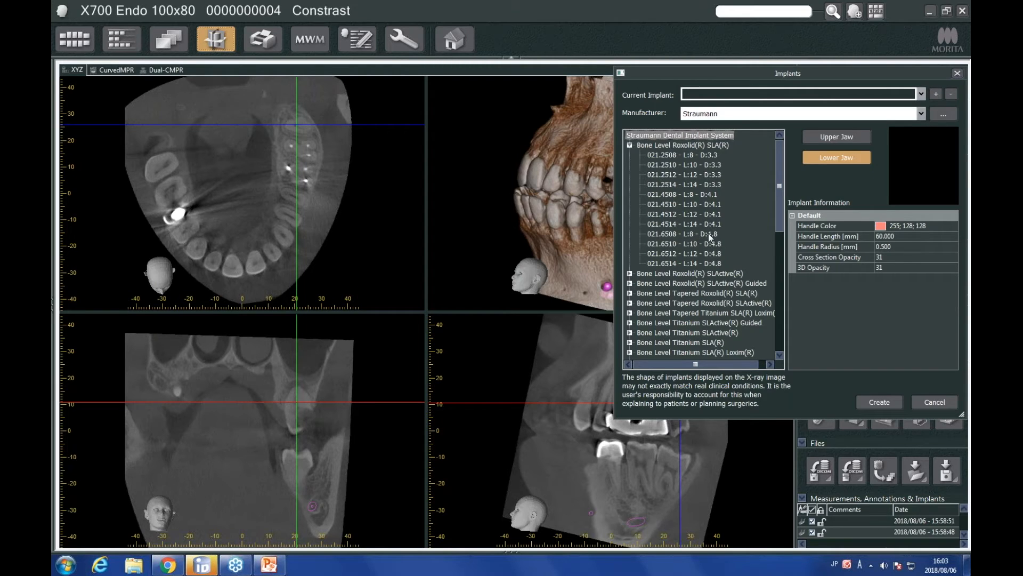
- Create implant 021.6508, 8 mm long and 4.8 mm in diameter, oriented for the upper jaw
click(689, 234)
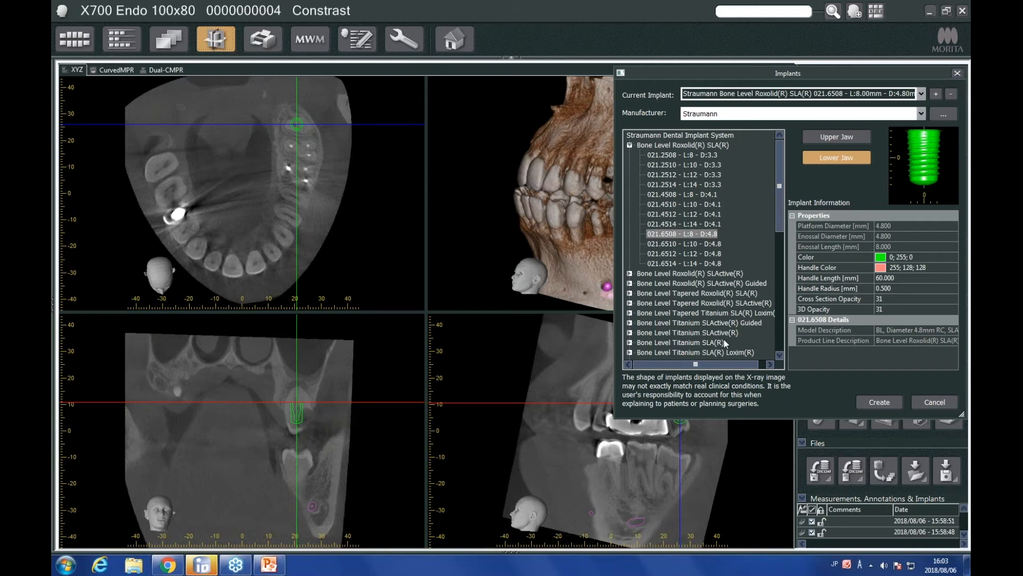
click(845, 139)
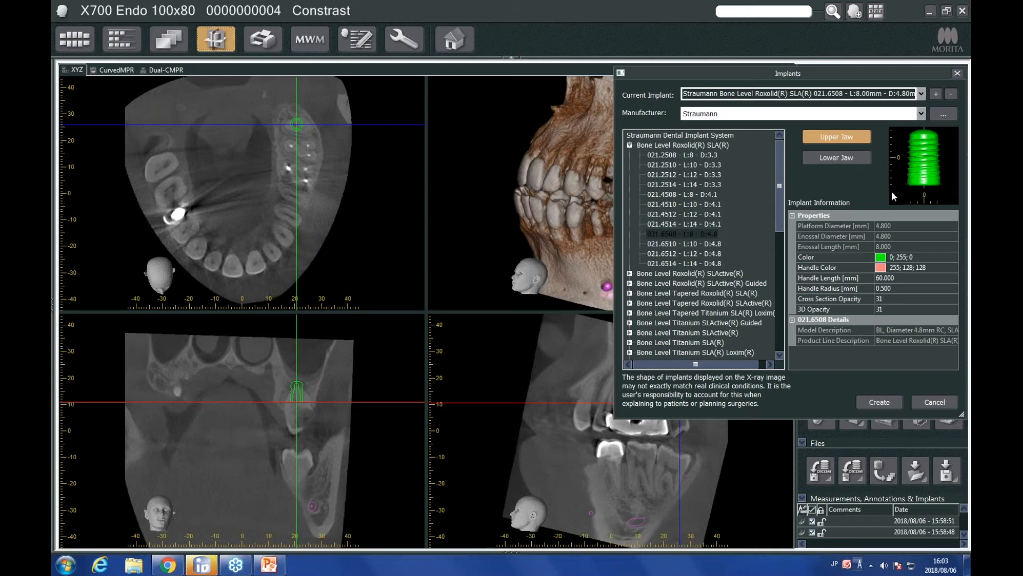
click(878, 402)
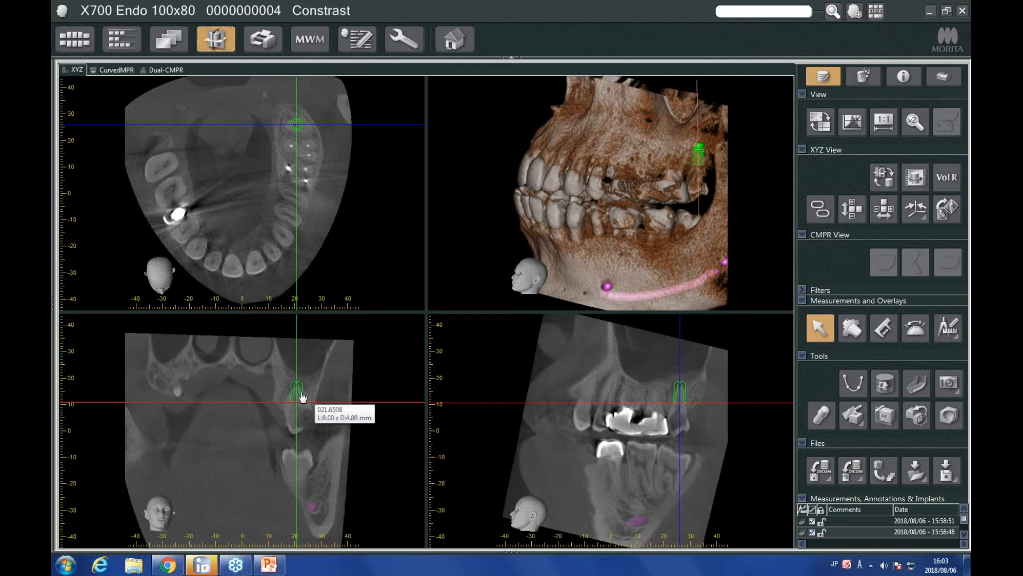
- Fine-position the implant at the rear upper molar site in the sagittal, coronal and axial slices
mouse_move(685, 393)
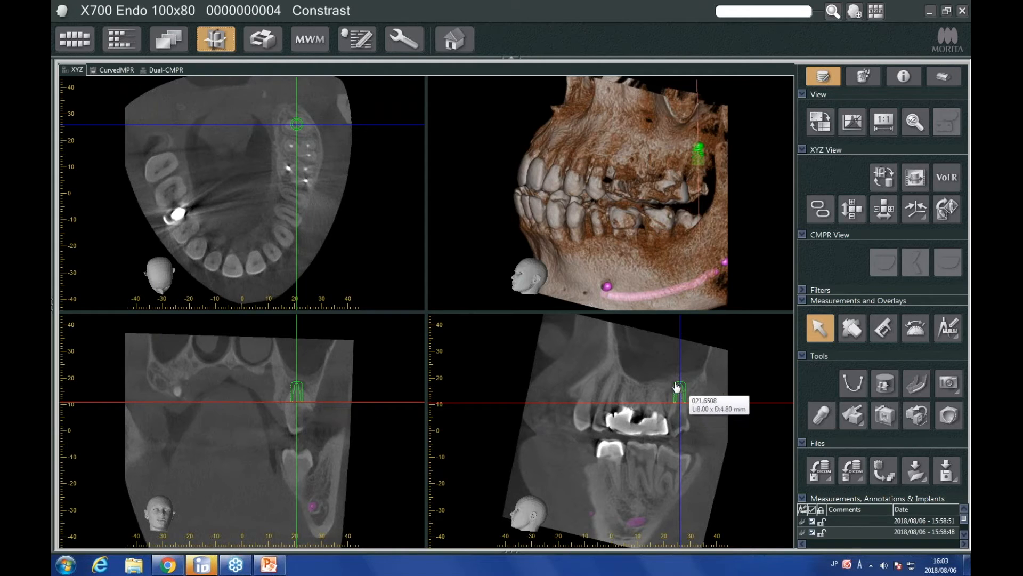
click(684, 395)
mouse_move(684, 397)
mouse_down()
mouse_move(684, 408)
mouse_move(684, 397)
mouse_up()
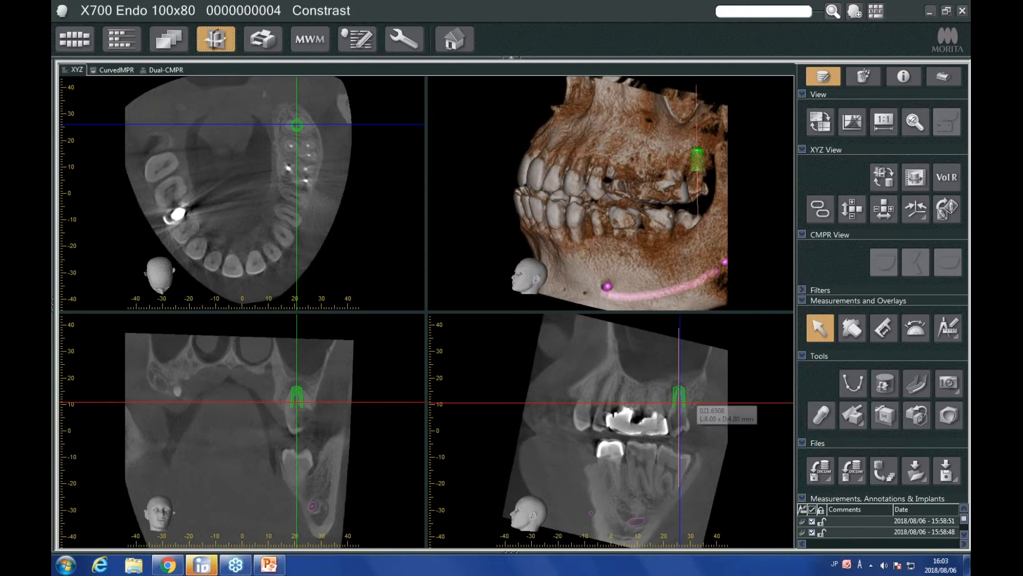
drag(297, 395, 299, 399)
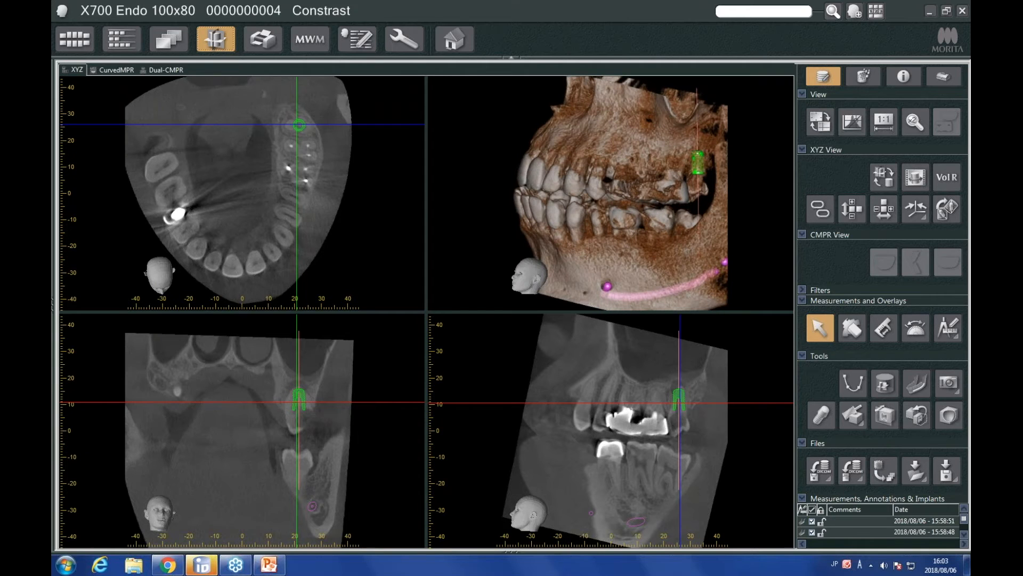
drag(302, 135, 301, 135)
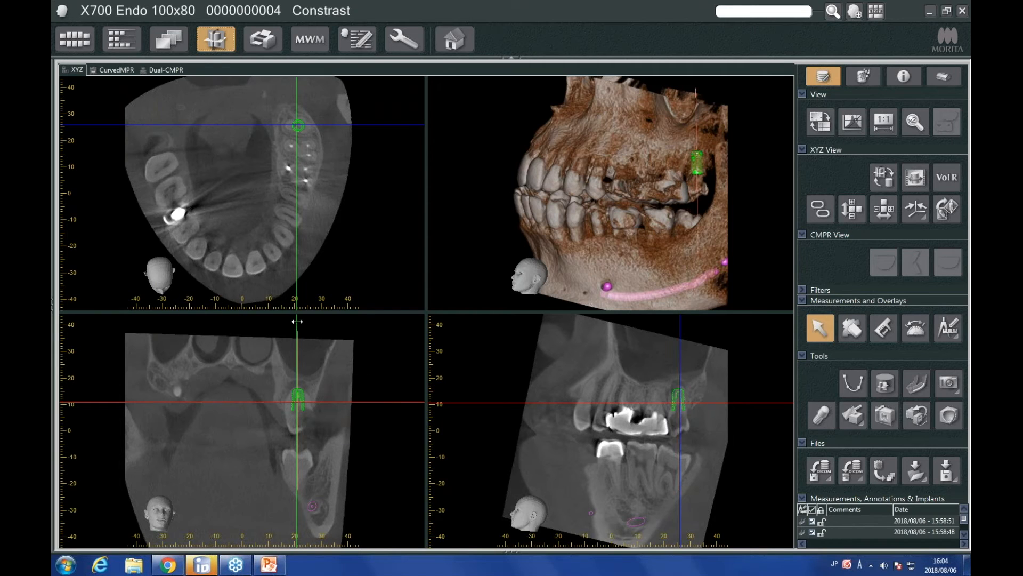
- Tilt the implant by its handle in the coronal slice, nudge it into place, and align the slice planes with its axis
drag(297, 323, 277, 339)
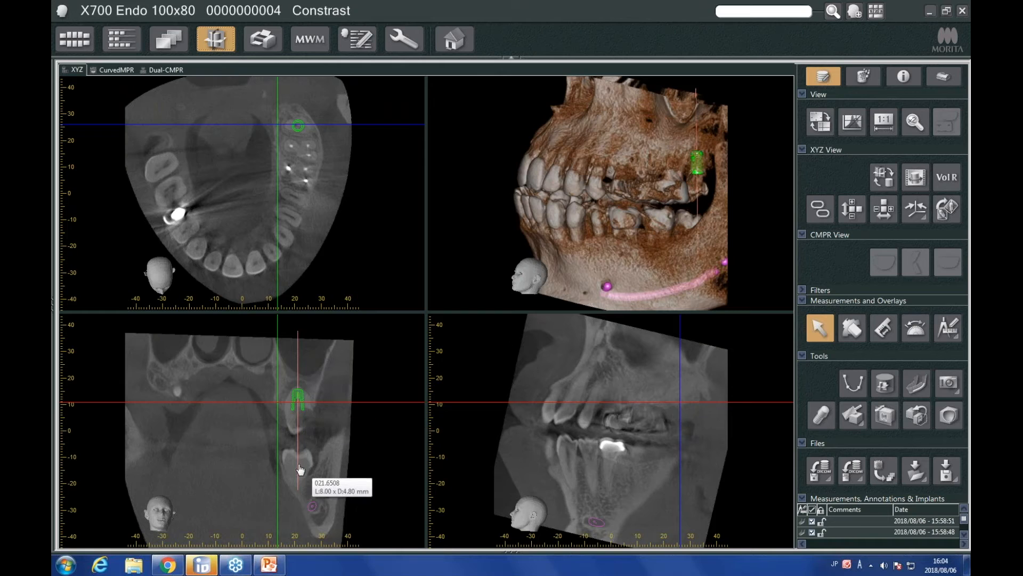
mouse_move(300, 471)
mouse_down()
mouse_move(287, 469)
mouse_move(304, 465)
mouse_up()
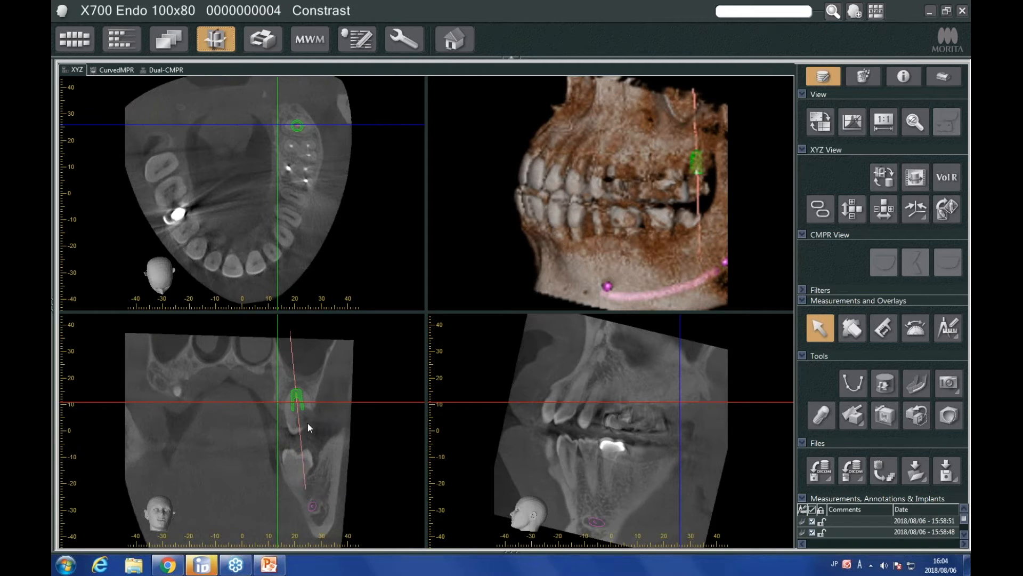
drag(297, 396, 299, 393)
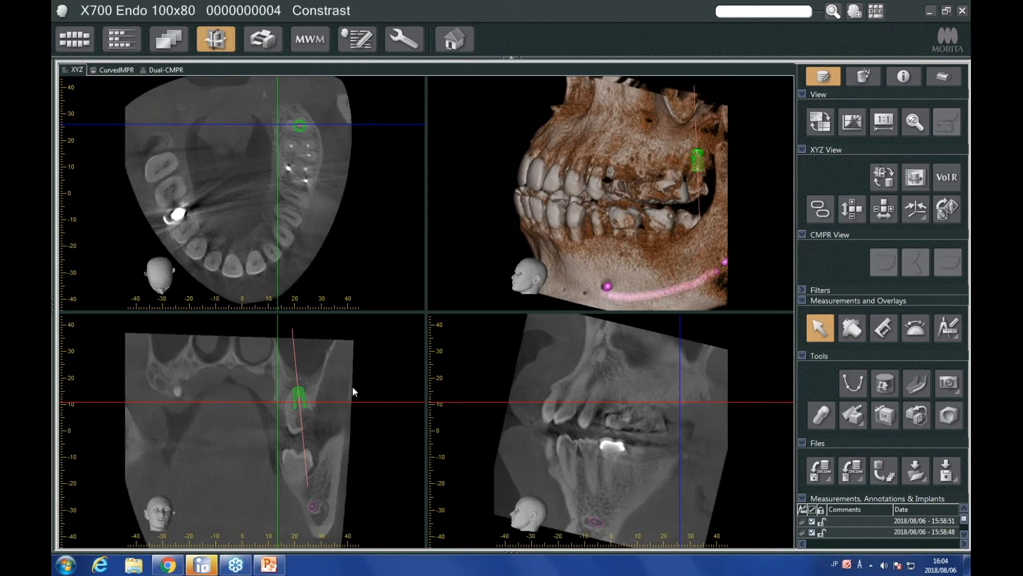
mouse_move(302, 392)
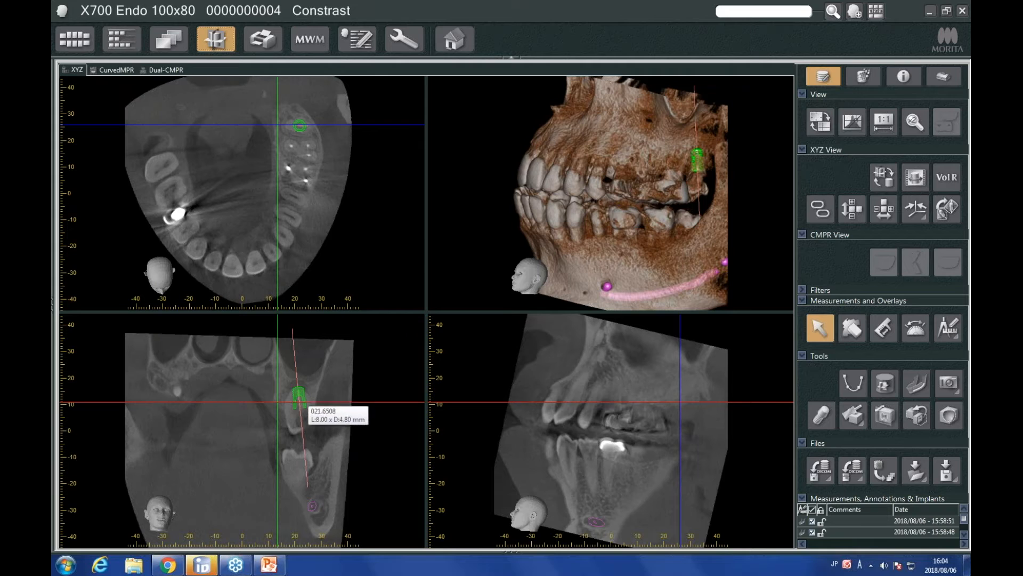
double_click(298, 393)
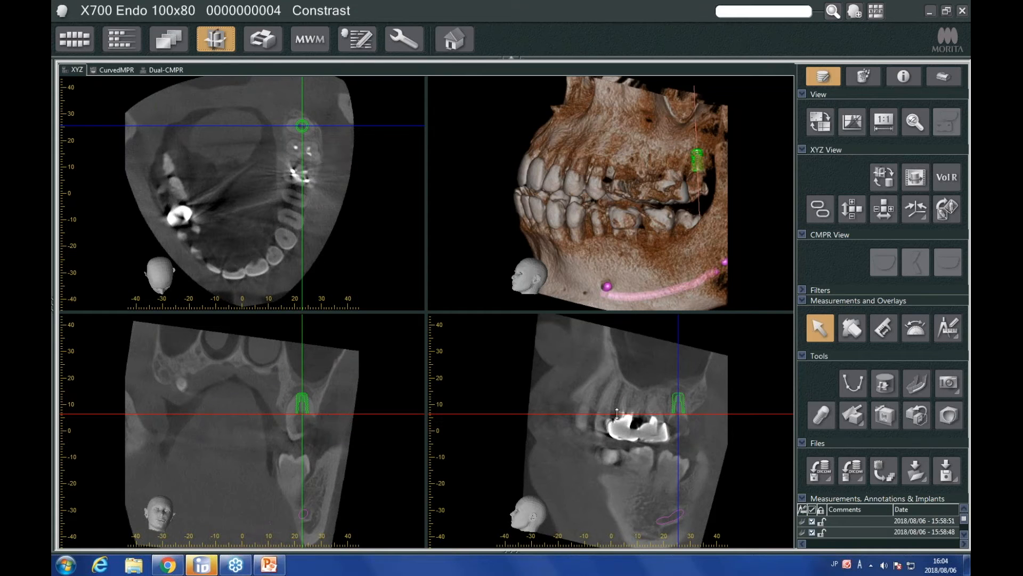
- Lower the axial plane to about -6 mm and rotate the 3D model to an oblique front view of the implant side
drag(616, 413, 616, 446)
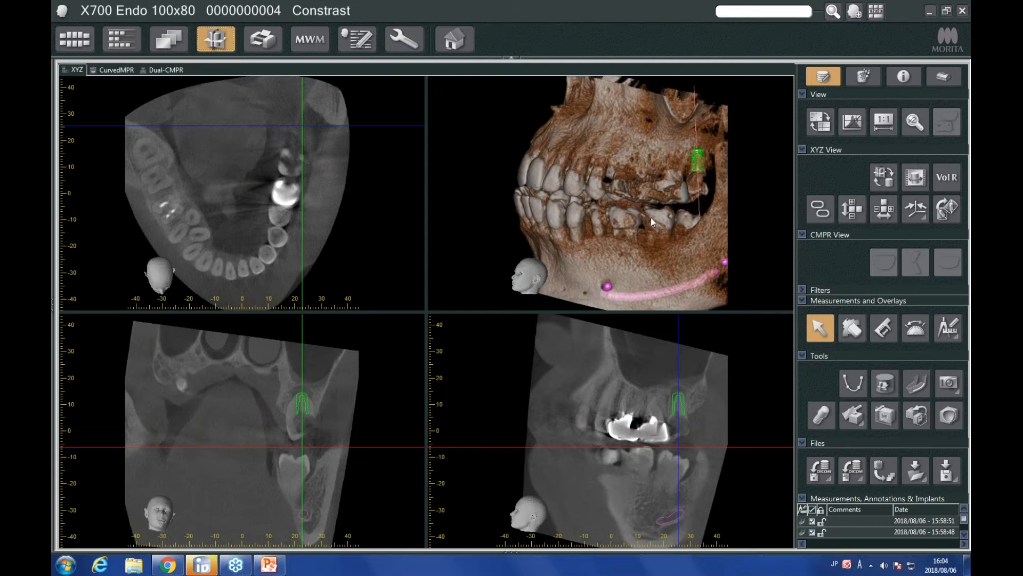
drag(645, 296, 591, 264)
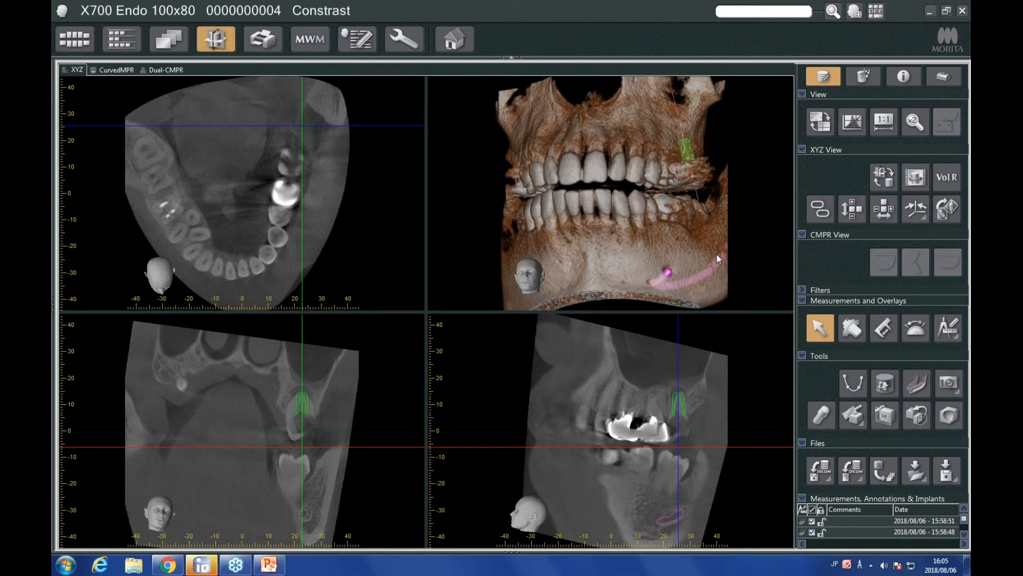
drag(665, 258, 641, 272)
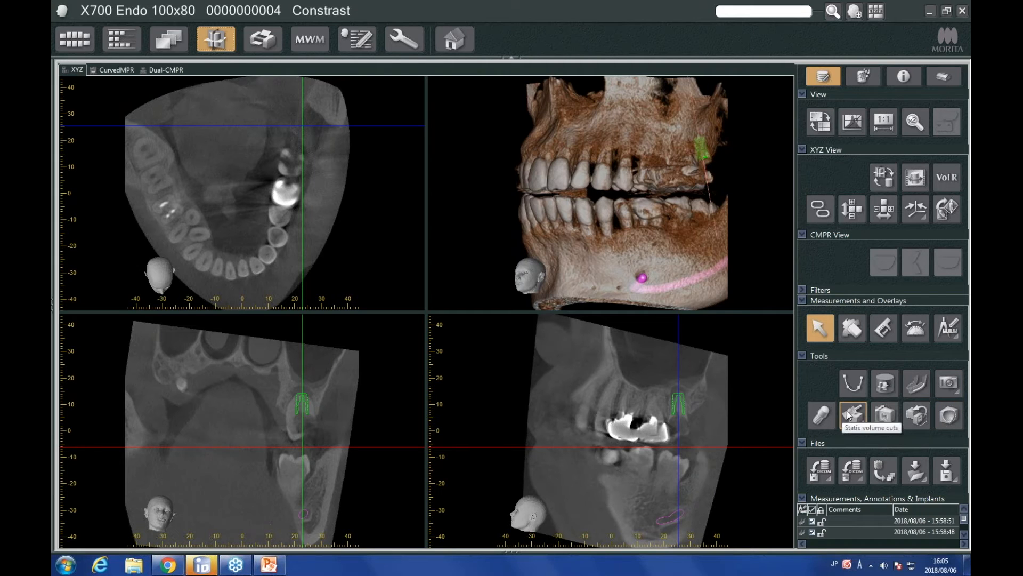
- Adjust the axial plane's height and tilt so it runs between the jaws at about -4 mm
click(856, 424)
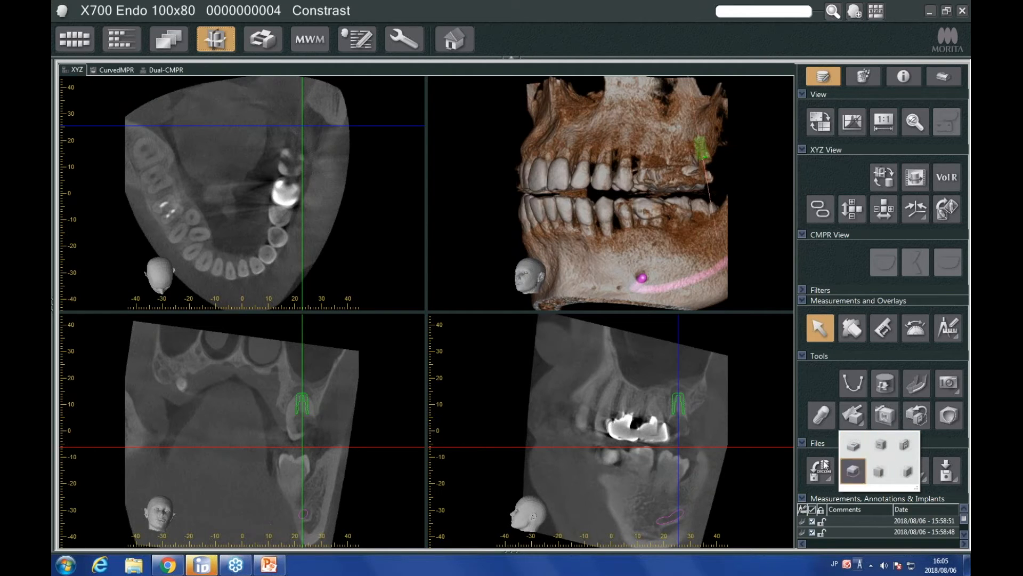
drag(546, 446, 548, 444)
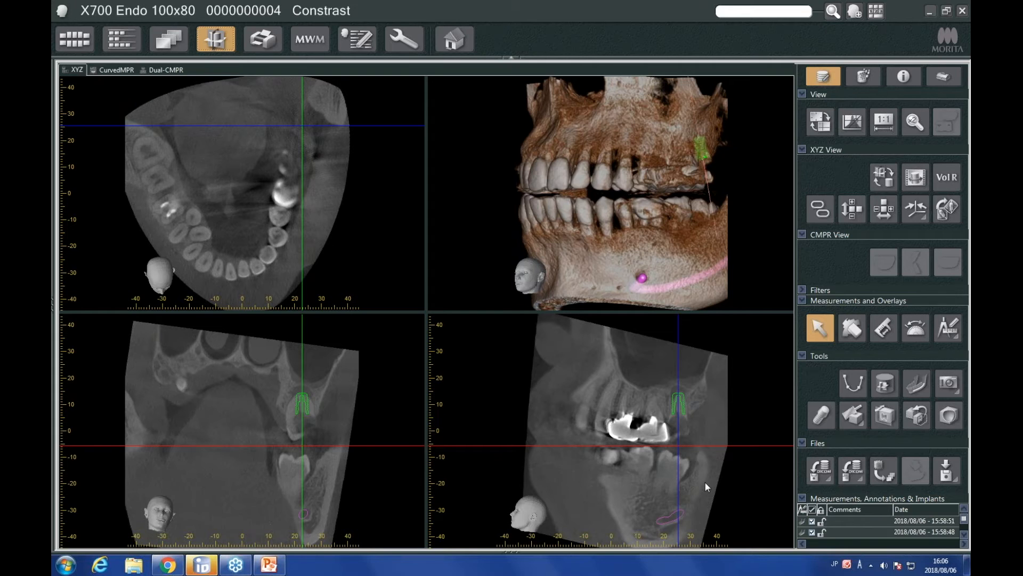
drag(698, 486, 702, 485)
drag(699, 442, 700, 442)
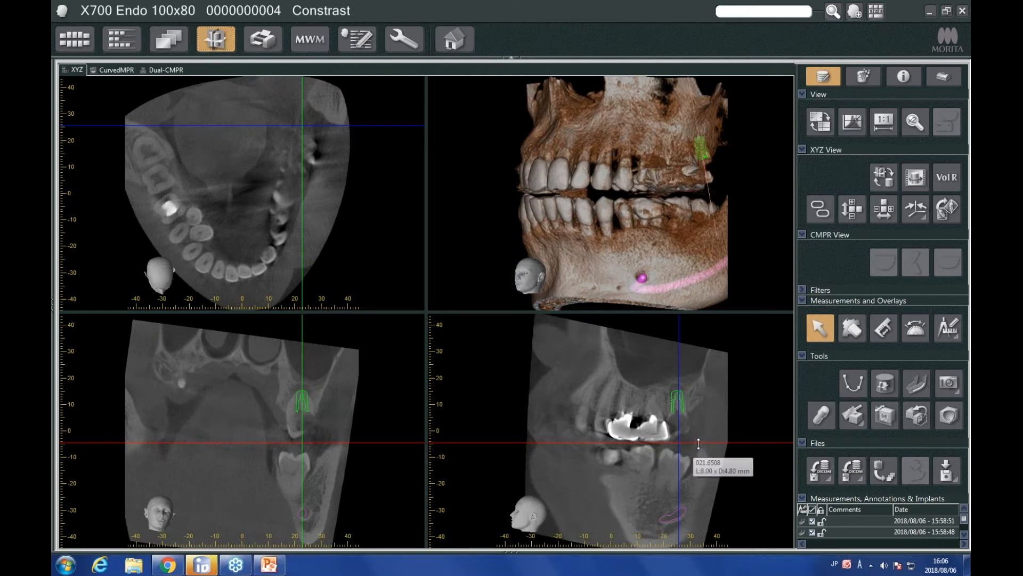
- Apply a static volume cut that removes everything below the axial plane, and view the cut model from the front with the slices re-tilted
click(859, 421)
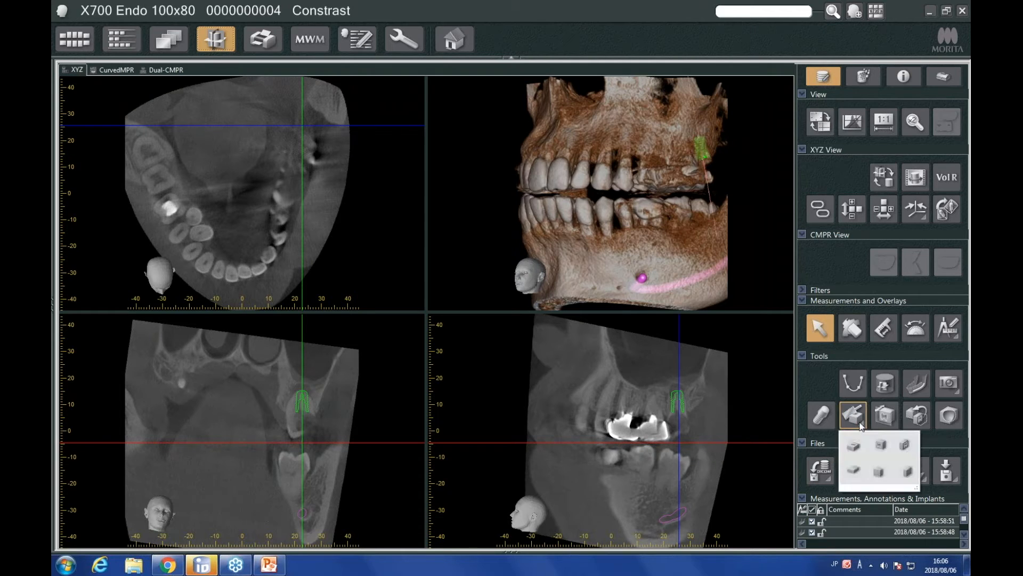
click(854, 471)
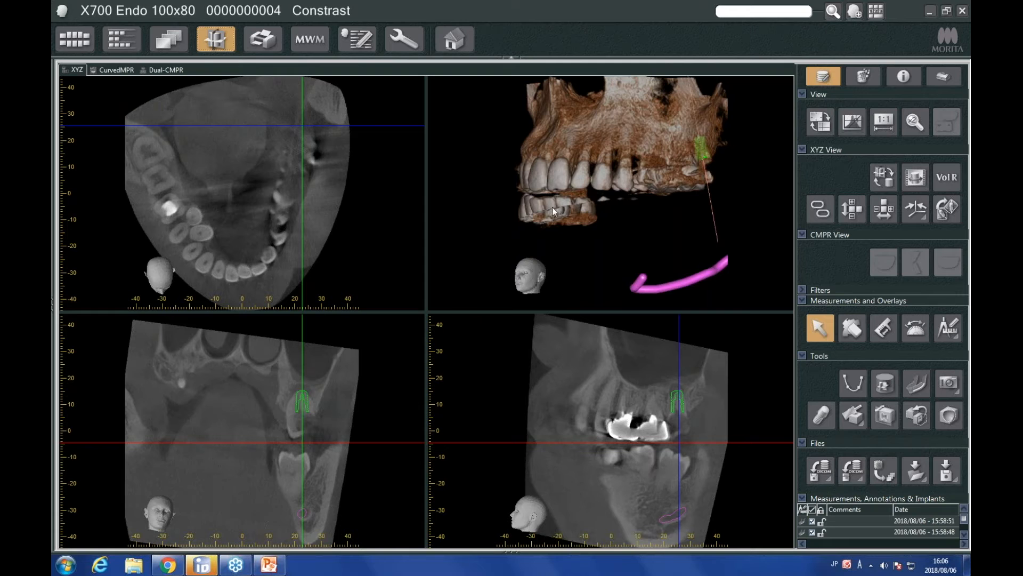
drag(533, 198, 573, 207)
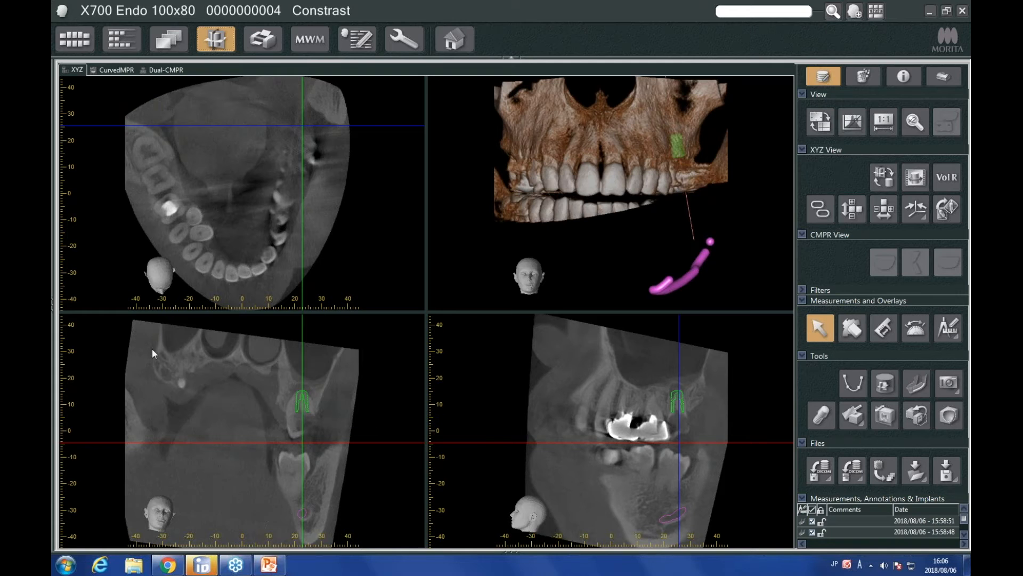
drag(152, 350, 177, 355)
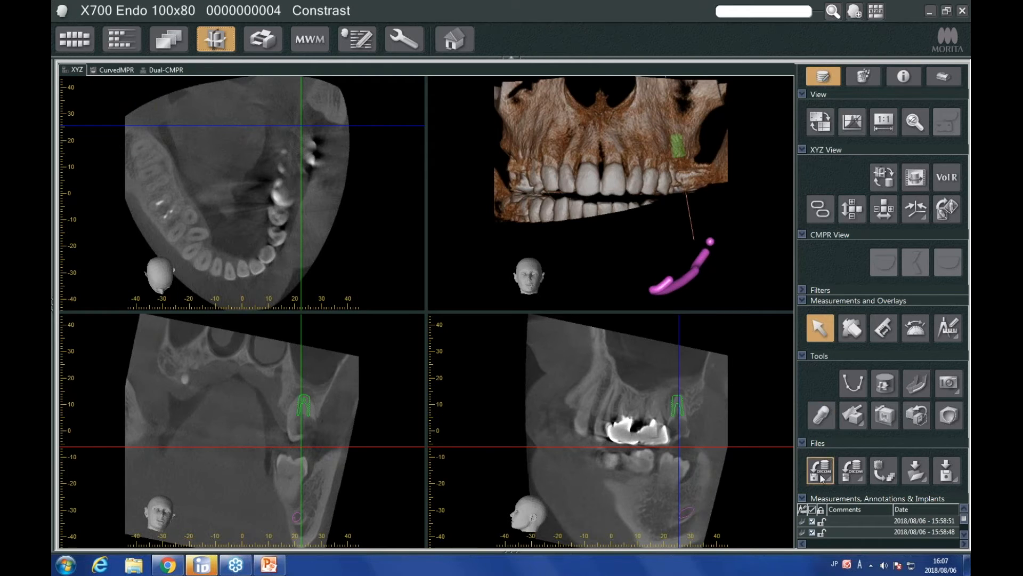
- Collapse the Files section and hide both nerve canal traces, keeping implant 021.6508 shown
click(802, 445)
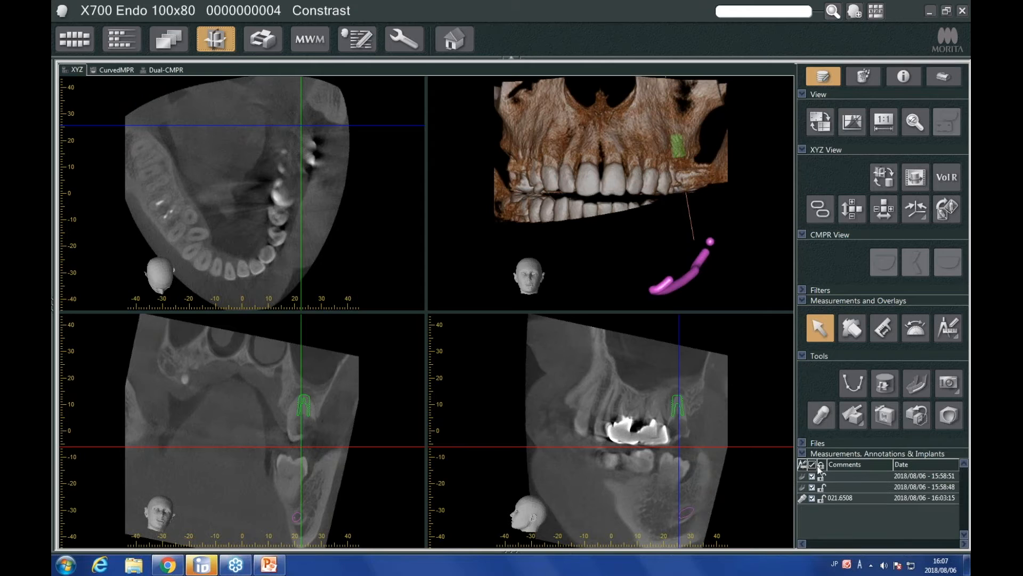
click(812, 498)
click(812, 476)
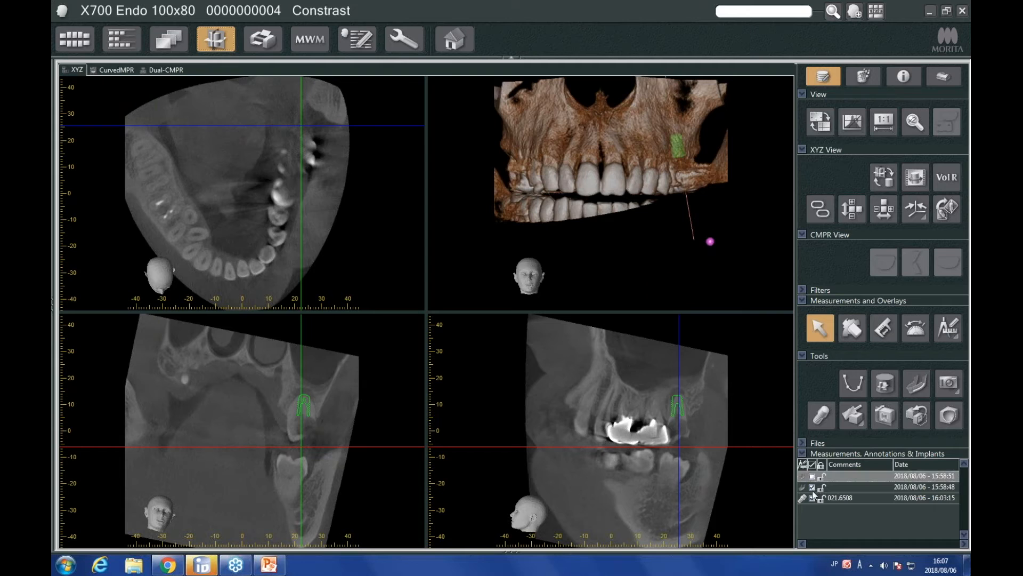
click(812, 486)
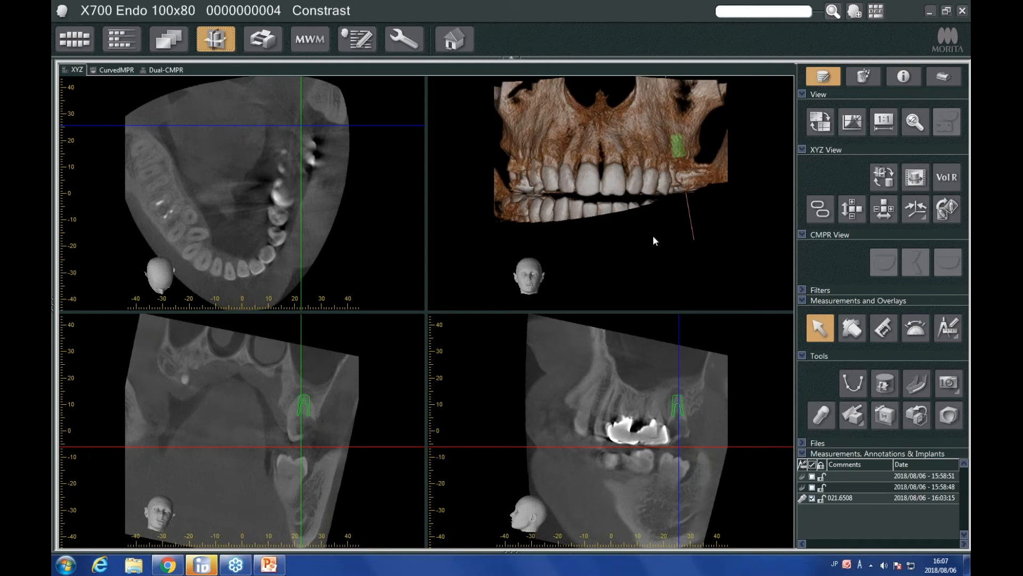
- View the cut 3D model of the upper jaw from below and enlarge the area around the green implant
drag(634, 219, 642, 162)
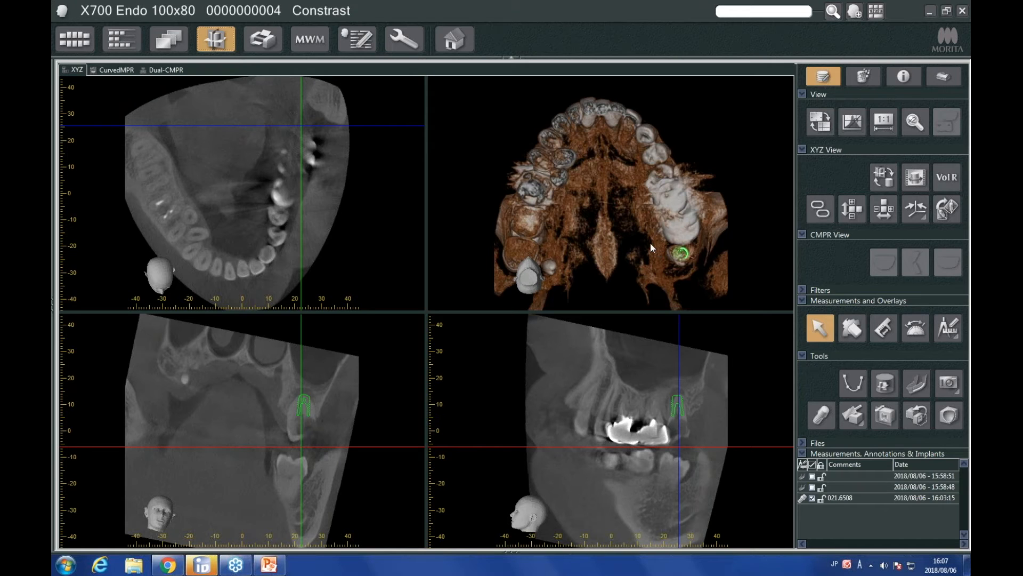
right_drag(649, 235, 684, 258)
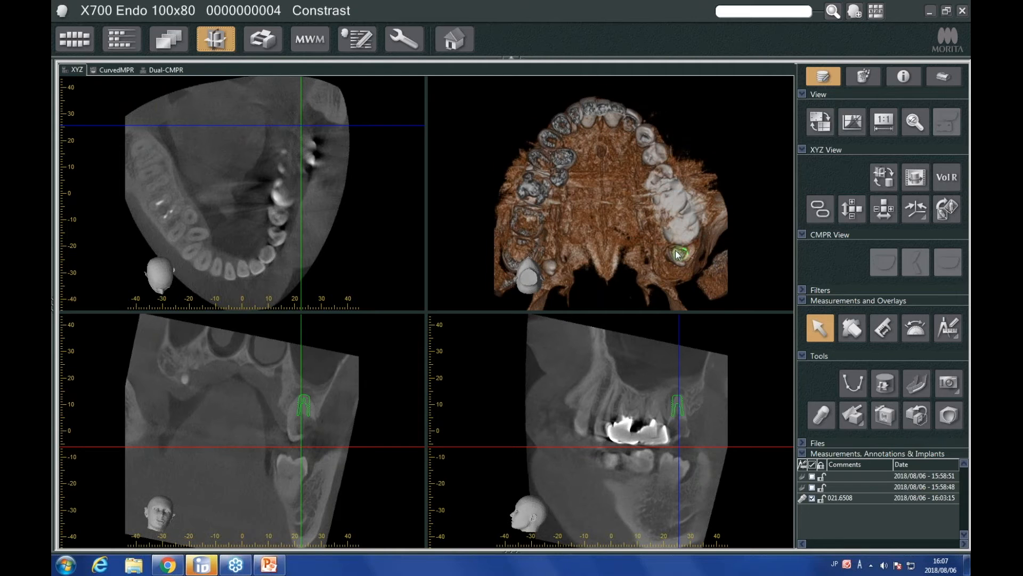
scroll(685, 253, up, 3)
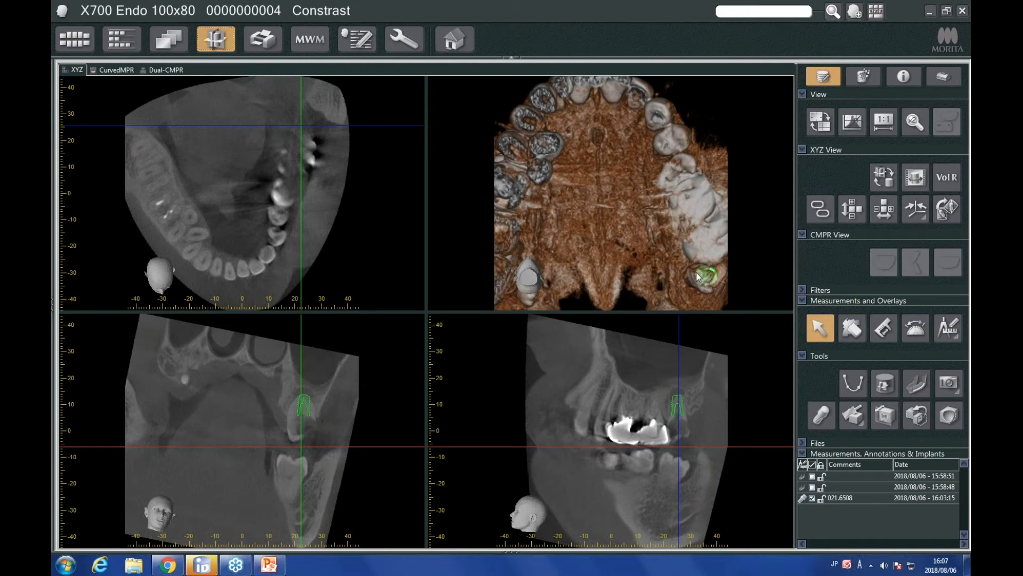
drag(696, 281, 649, 249)
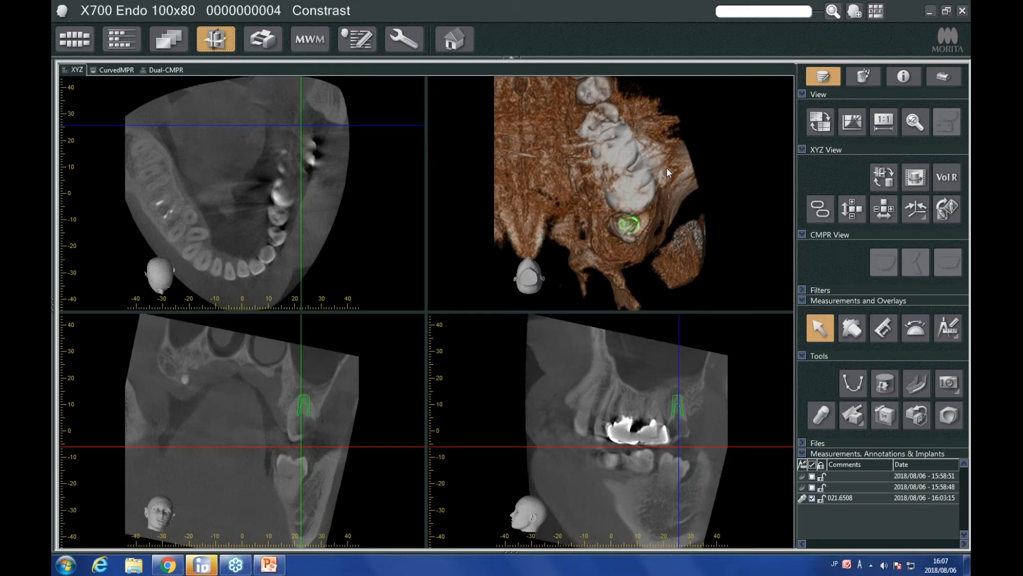
drag(661, 156, 674, 213)
scroll(631, 229, down, 1)
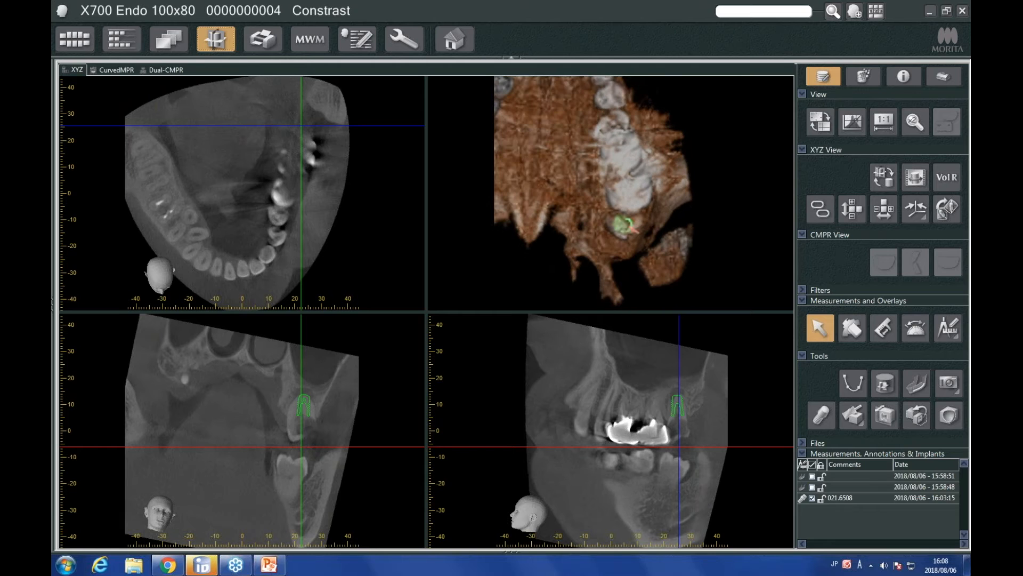
scroll(631, 229, up, 3)
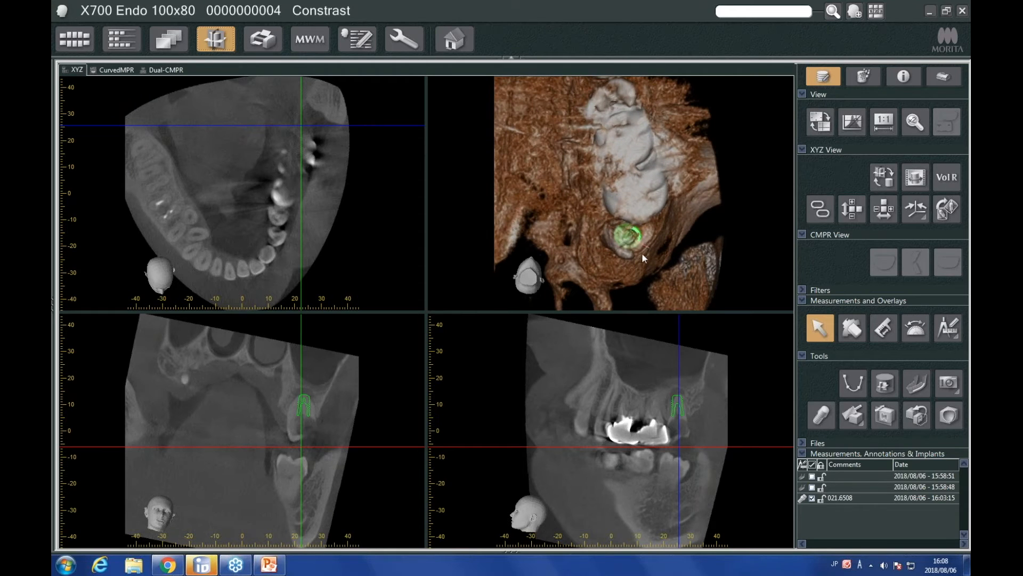
- Rotate the enlarged 3D model around the implant to examine its position in the bone from oblique angles
drag(641, 265, 678, 238)
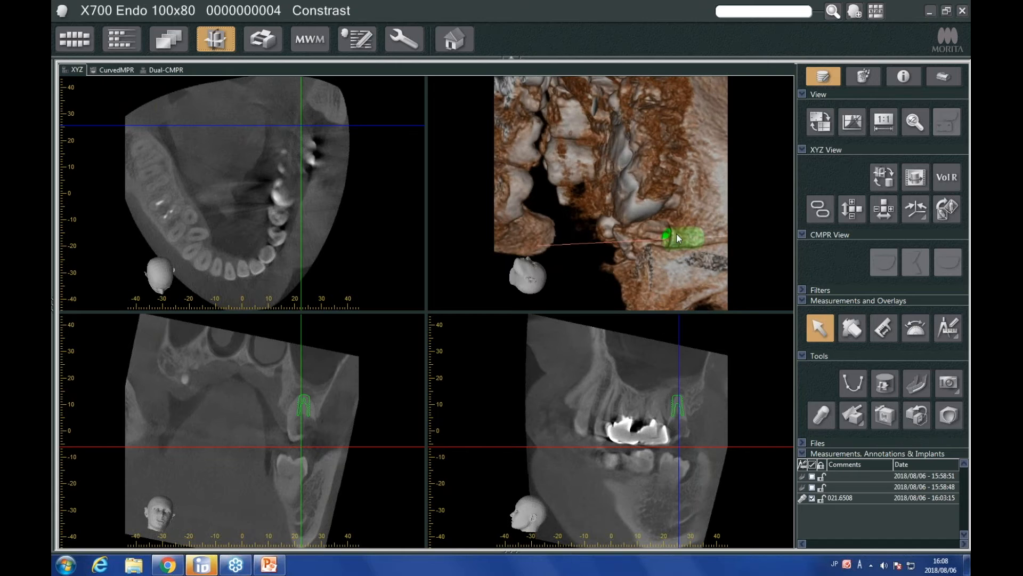
drag(669, 277, 677, 237)
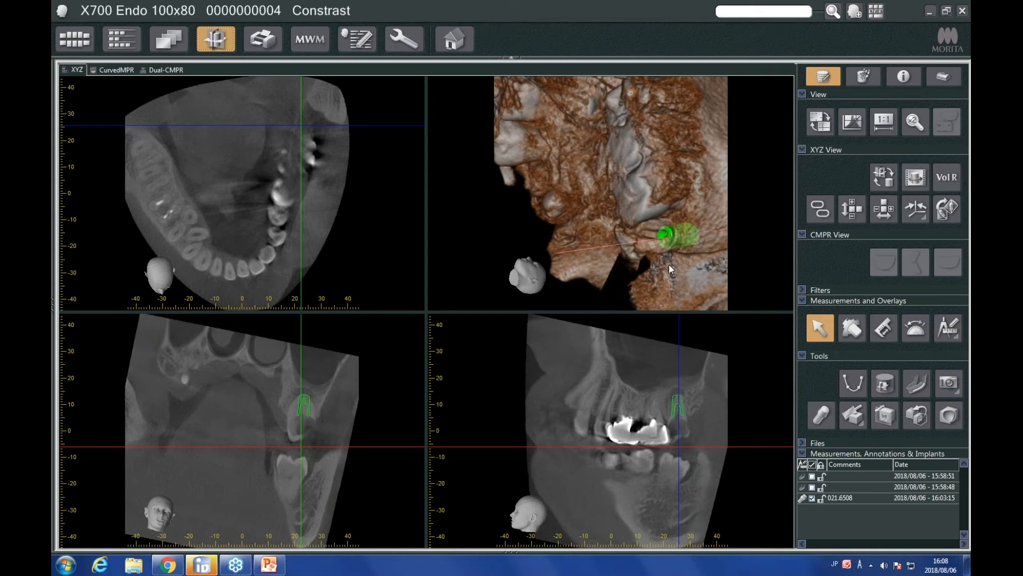
drag(642, 255, 682, 276)
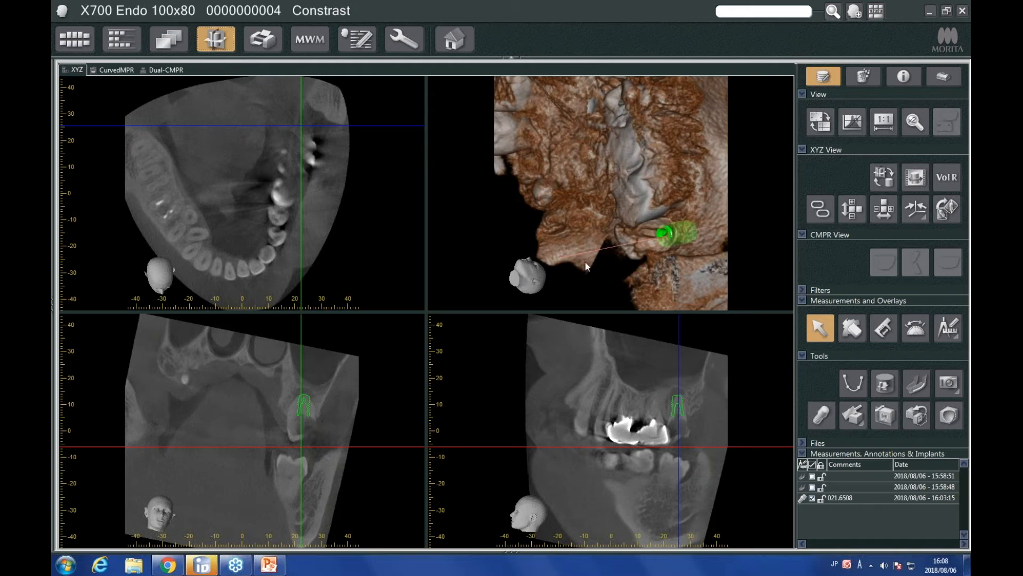
mouse_move(680, 224)
mouse_down()
mouse_move(638, 234)
mouse_move(631, 289)
mouse_up()
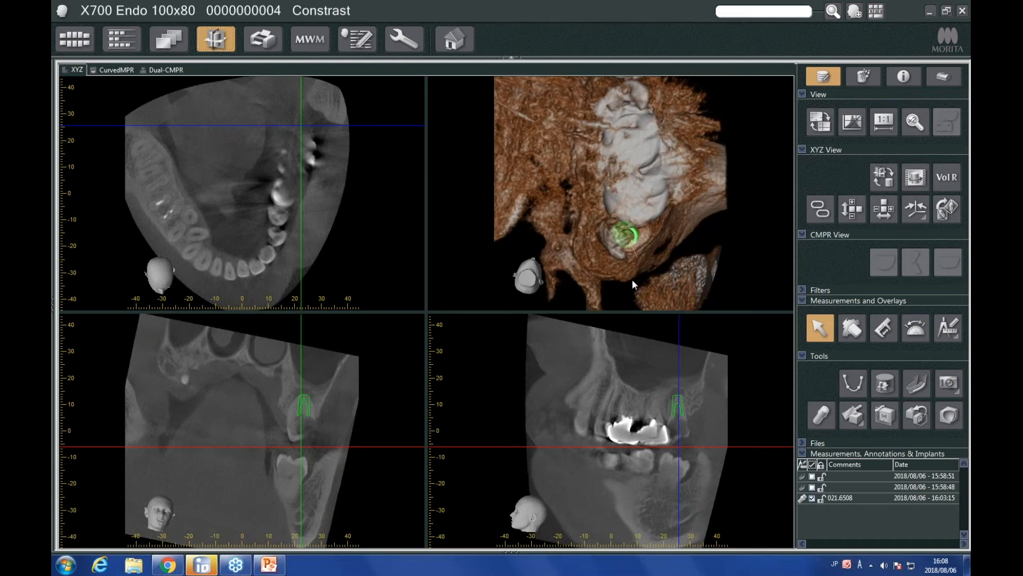
drag(671, 241, 586, 256)
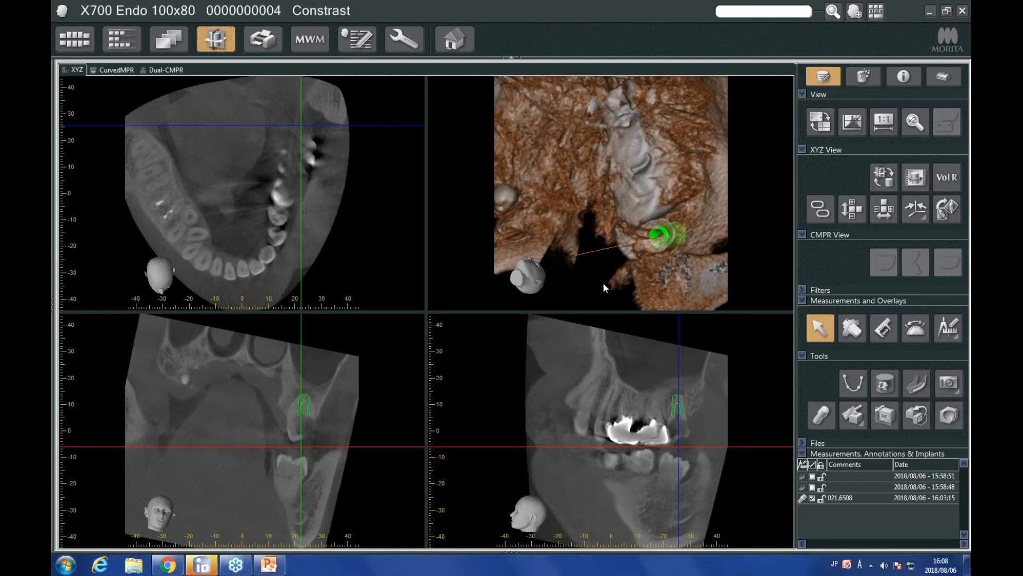
- Hide the head orientation indicators by setting the Orientation Indicator Position to None
right_click(568, 344)
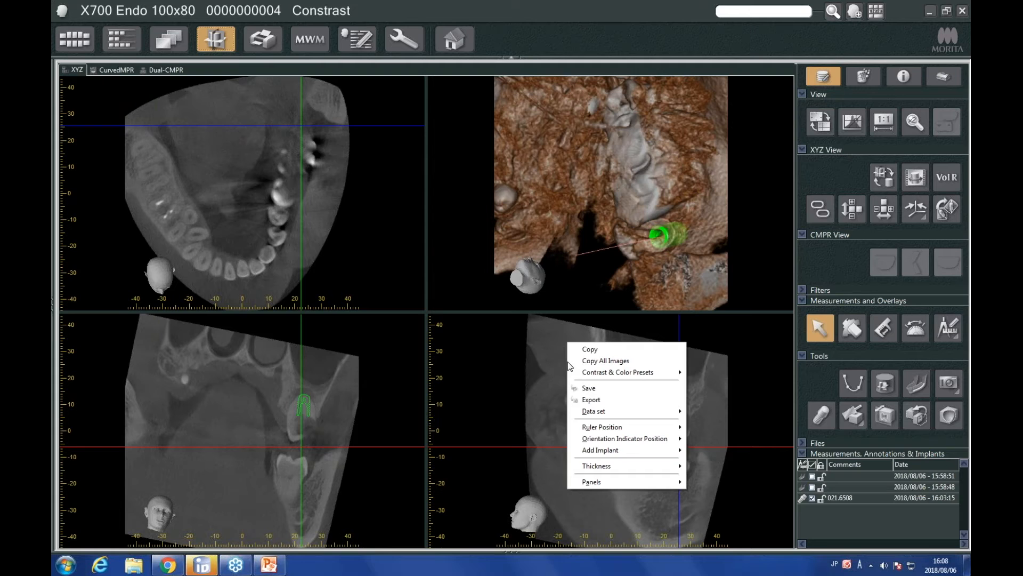
mouse_move(627, 440)
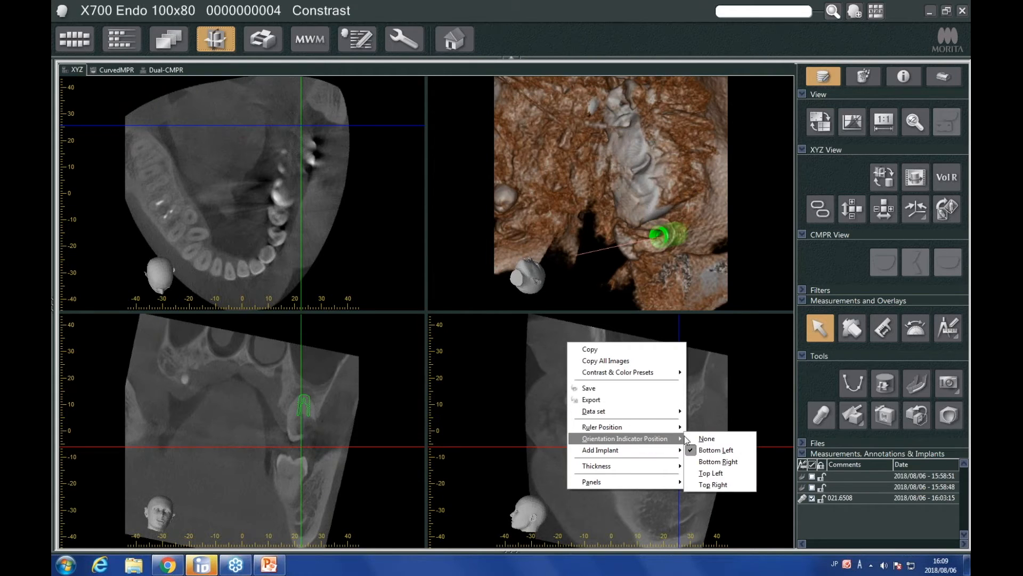
click(717, 439)
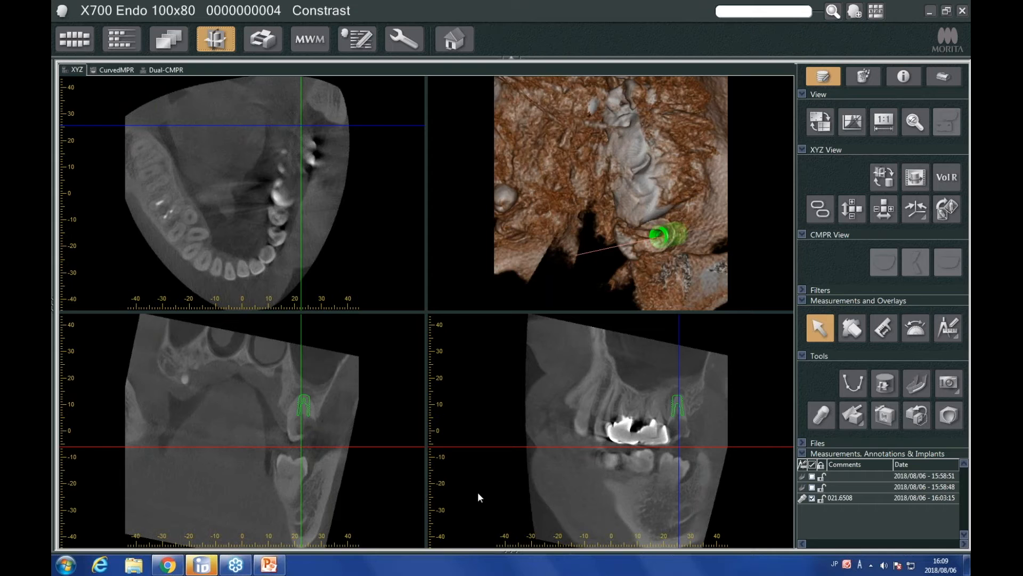
- Turn the 3D model for a clearer view of the implant and nudge implant 021.6508 slightly in the sagittal slice
drag(550, 264, 682, 252)
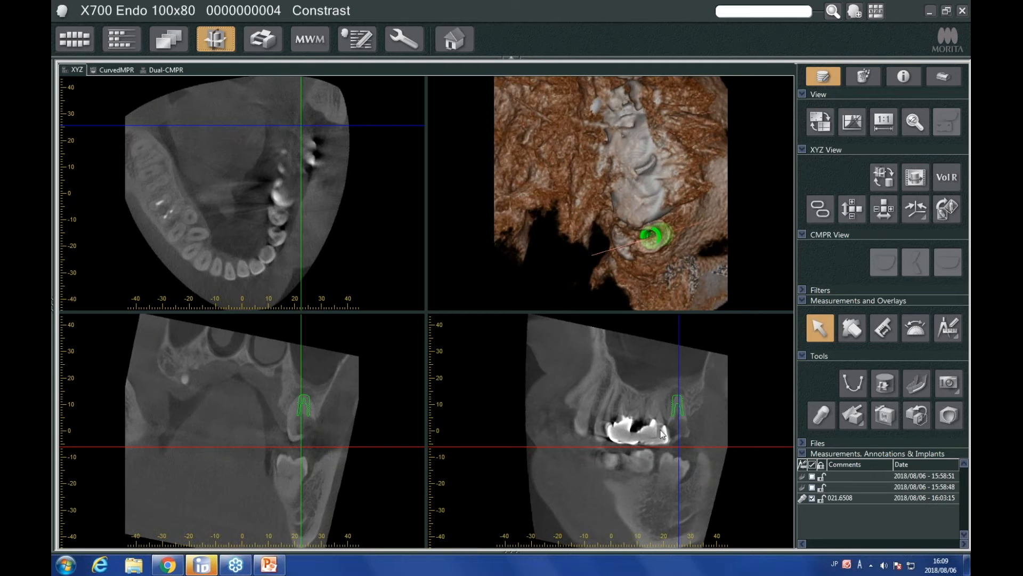
click(683, 411)
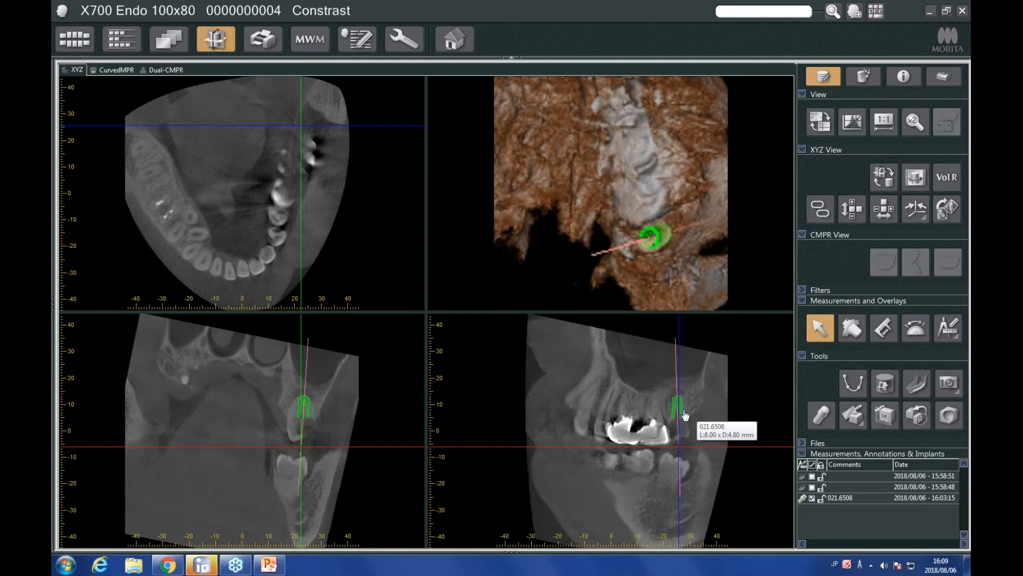
drag(683, 410, 682, 410)
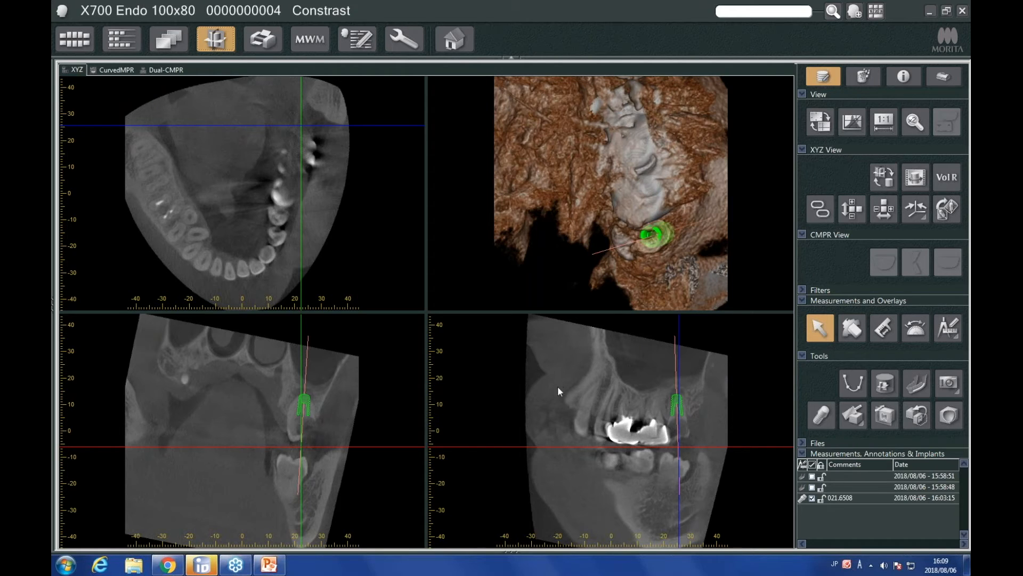
- Save the current state as a data set named "Maxilla Implant"
click(806, 443)
click(920, 477)
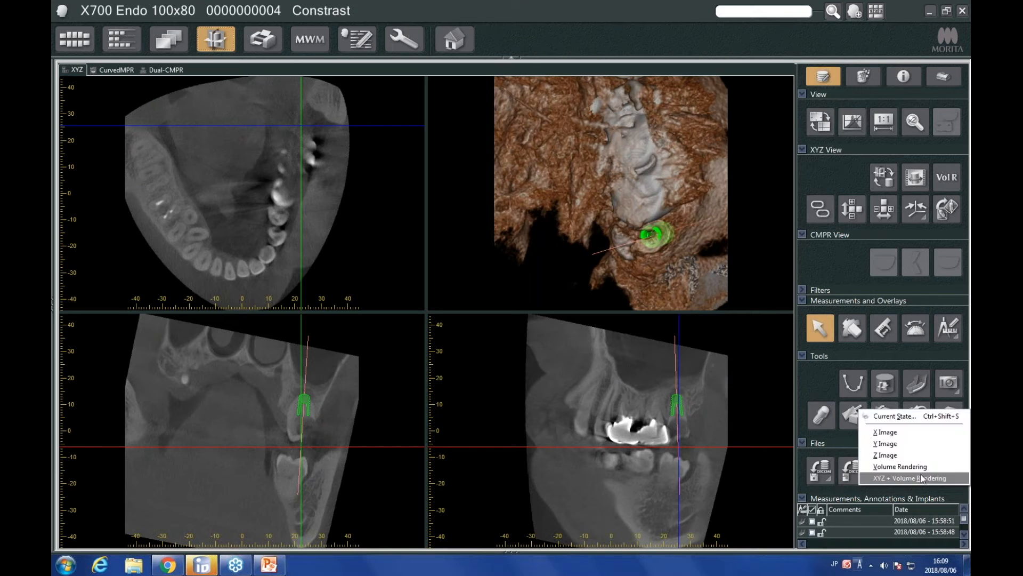
click(922, 416)
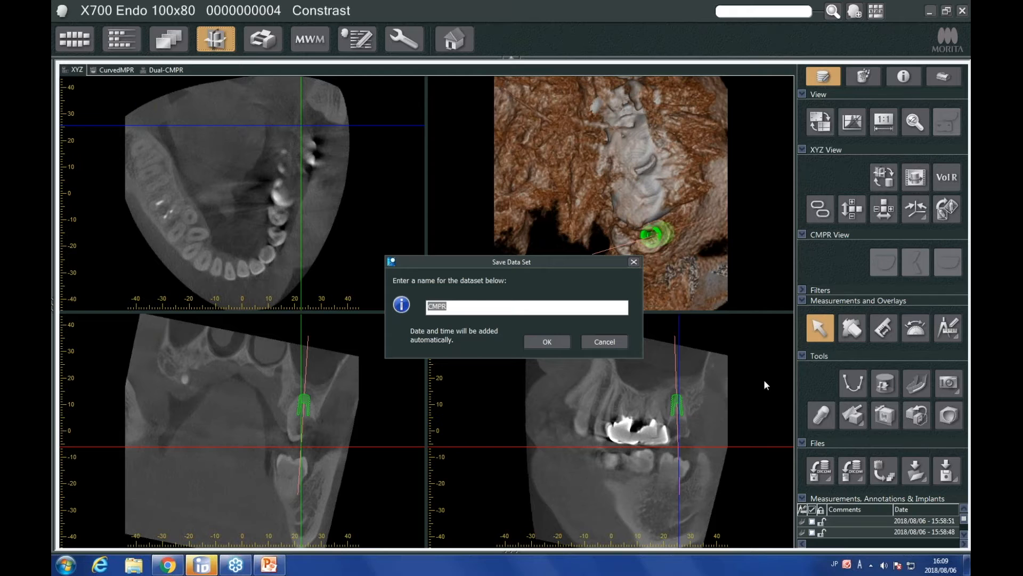
text(Maxilla Implant)
click(549, 343)
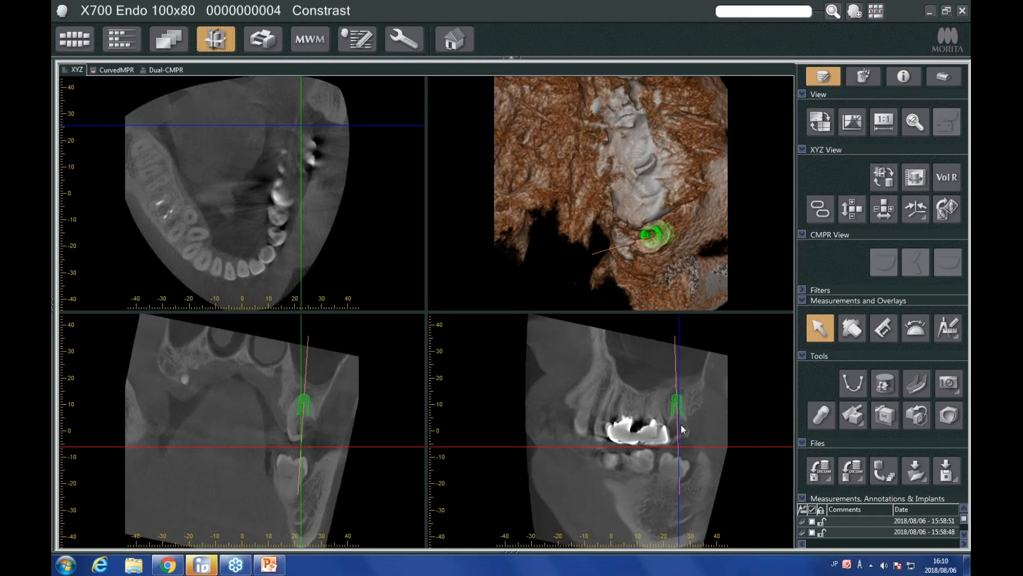
- Check the study's list of saved data sets and load the Constrast data set
click(909, 78)
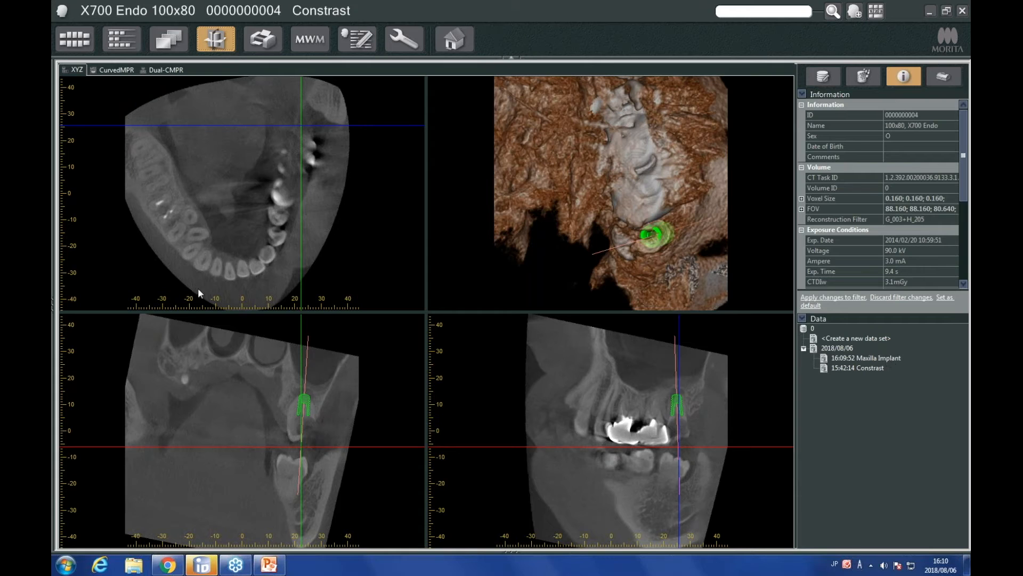
click(868, 369)
click(826, 77)
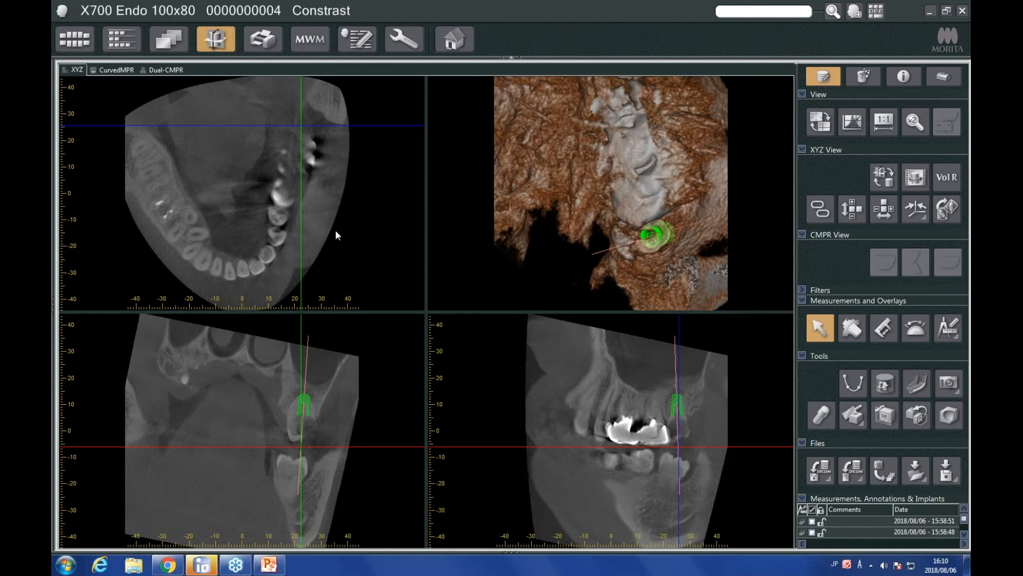
right_click(320, 180)
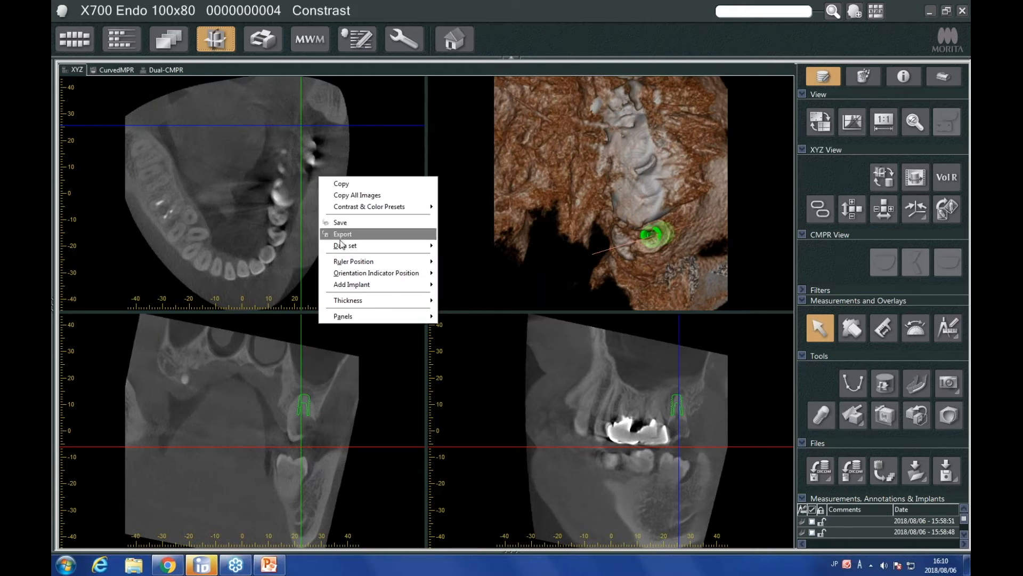
mouse_move(364, 246)
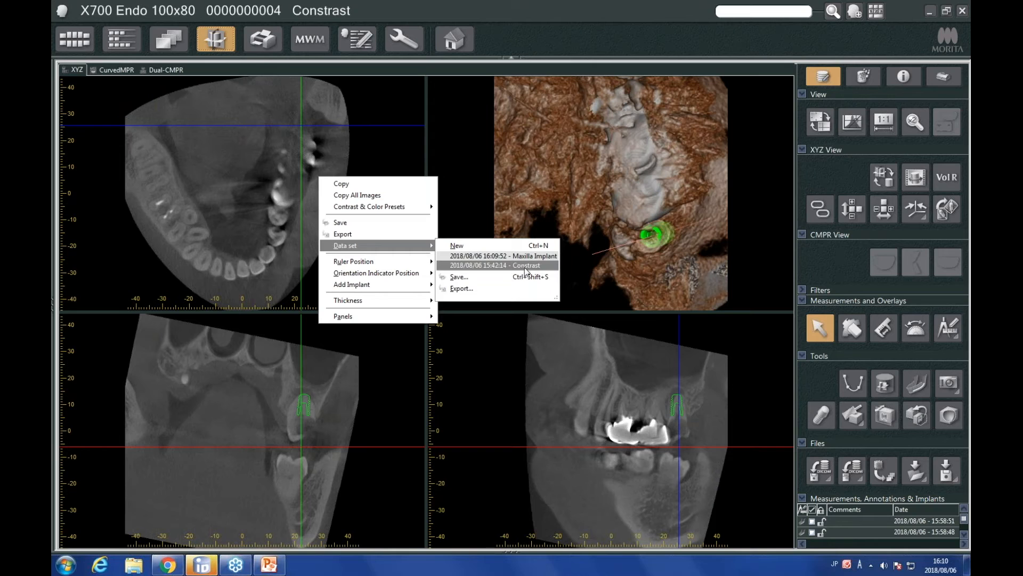
click(478, 266)
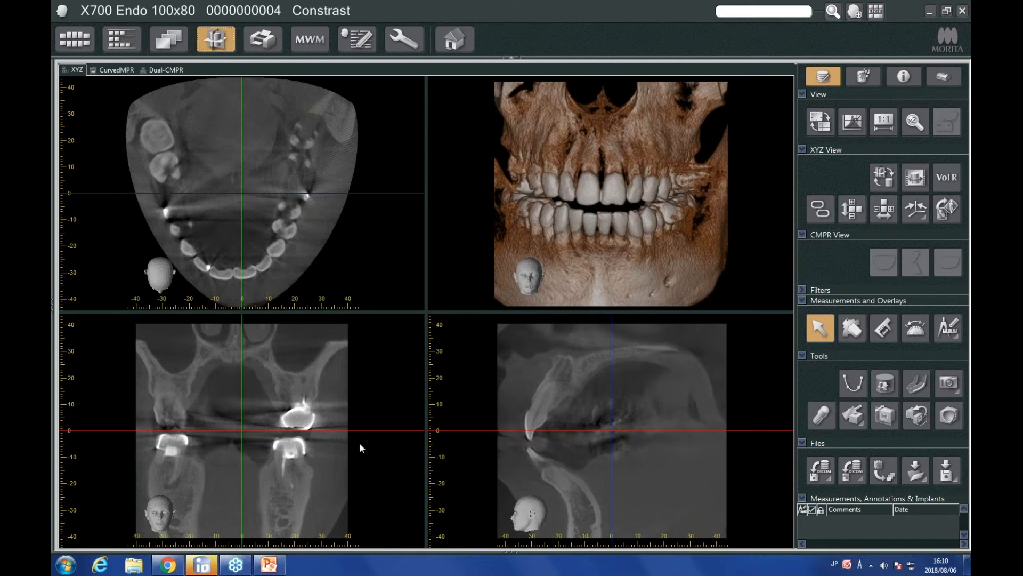
- Tilt the coronal and sagittal slices and set the axial plane between the upper and lower teeth at about 0 mm
drag(314, 484, 317, 482)
drag(347, 430, 350, 432)
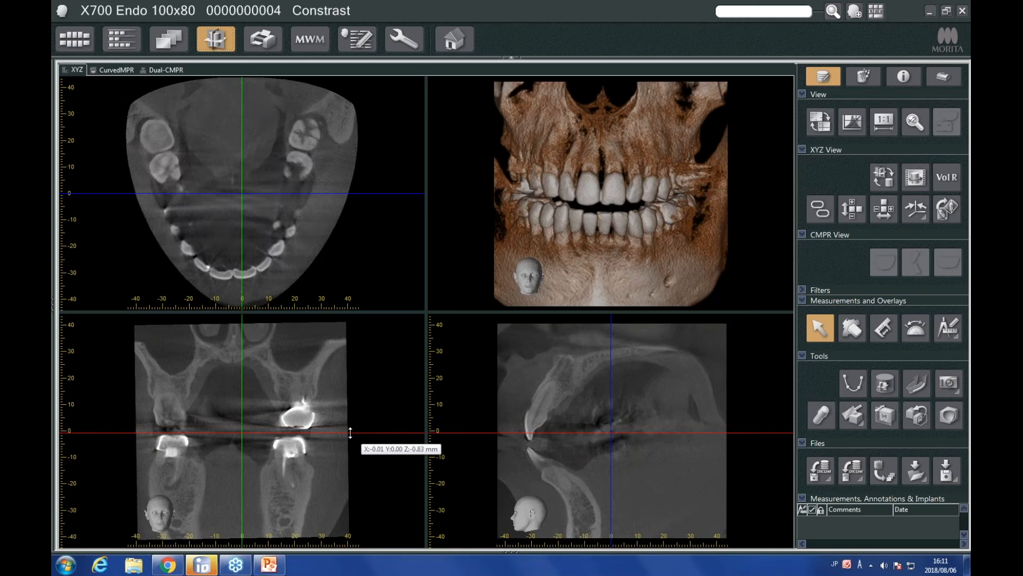
drag(685, 396, 702, 399)
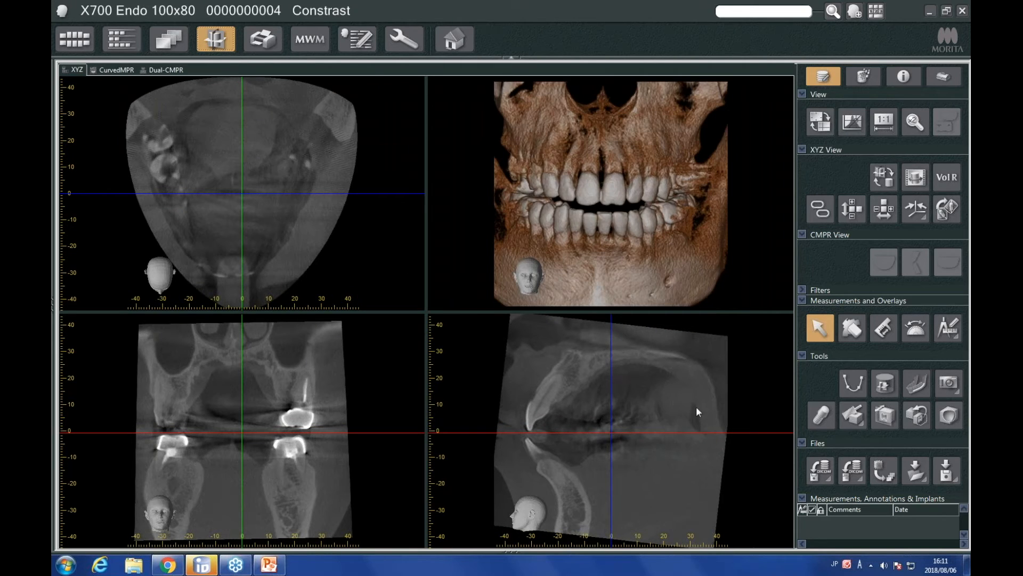
drag(335, 432, 331, 430)
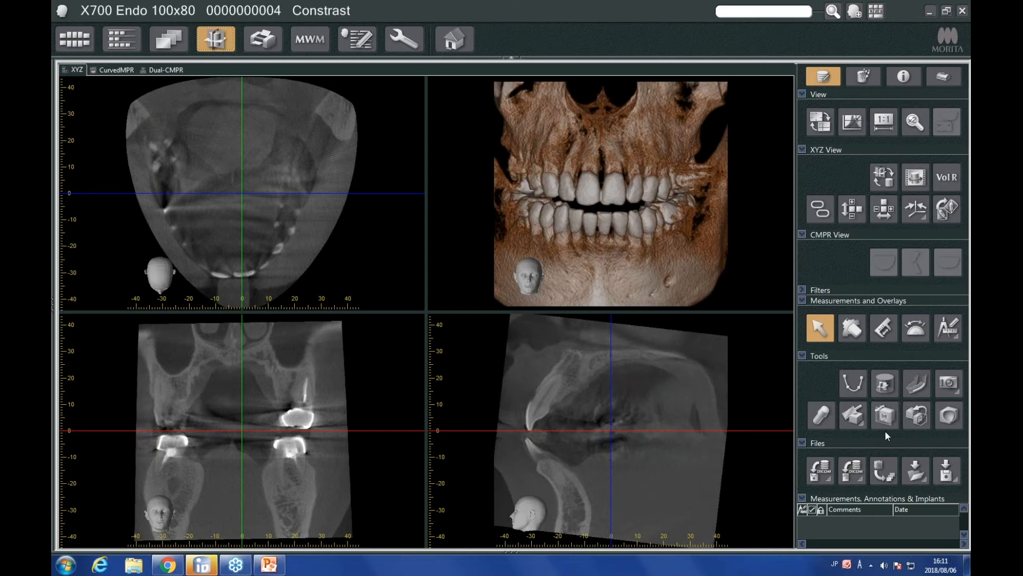
- Apply a static volume cut that removes everything above the axial plane, and view the lower teeth from above
click(856, 426)
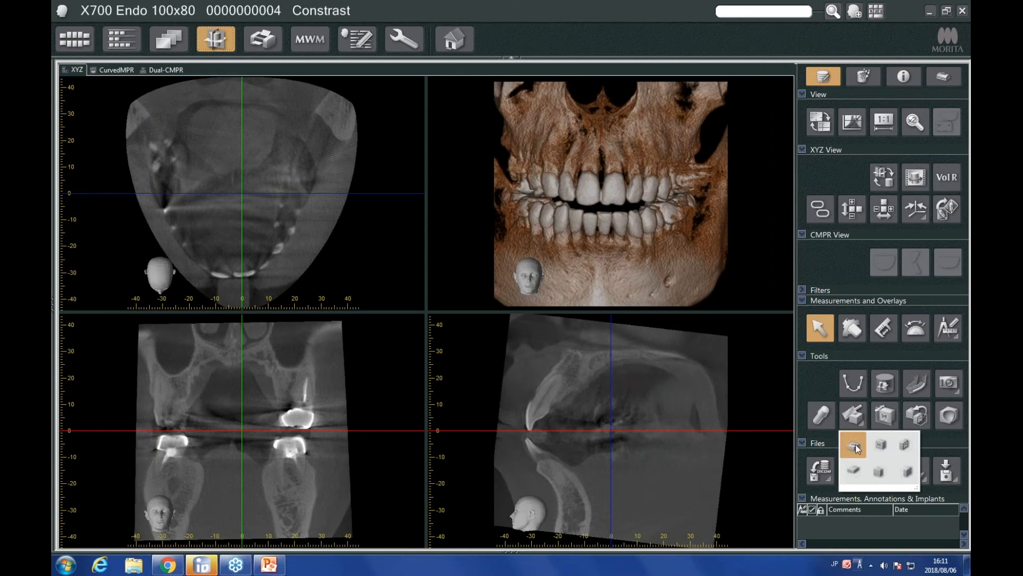
click(855, 447)
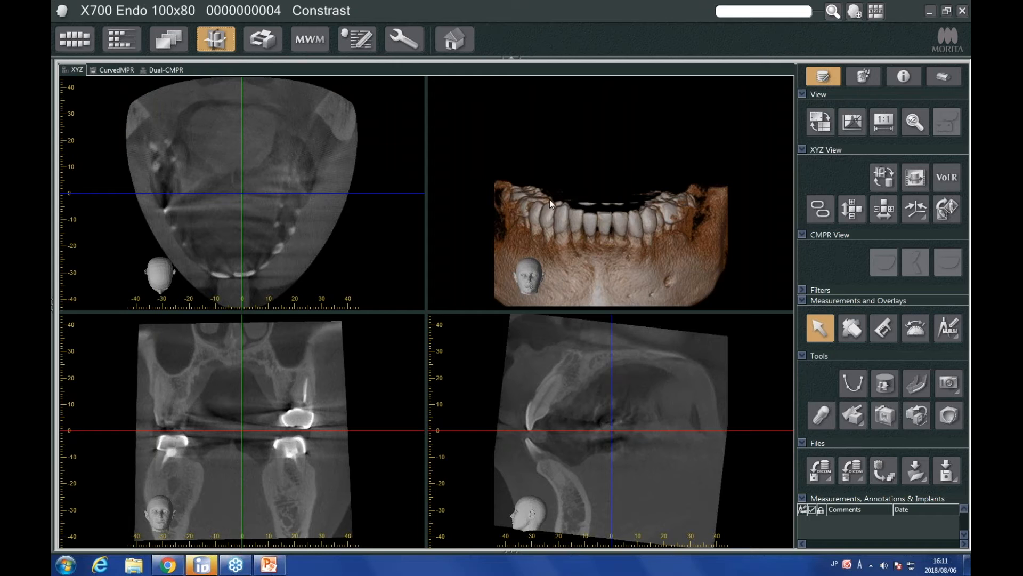
drag(641, 216, 619, 279)
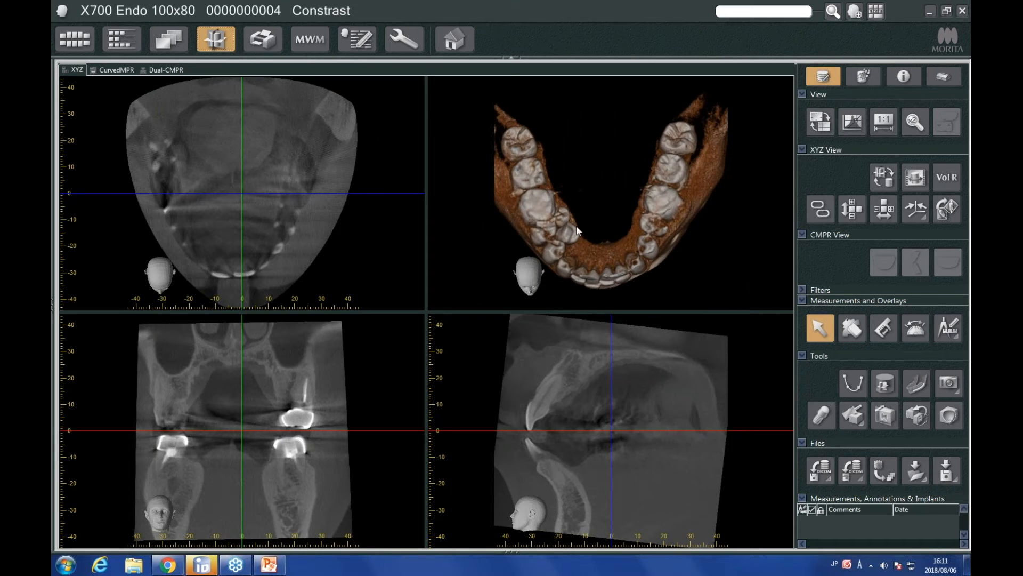
drag(612, 262, 552, 207)
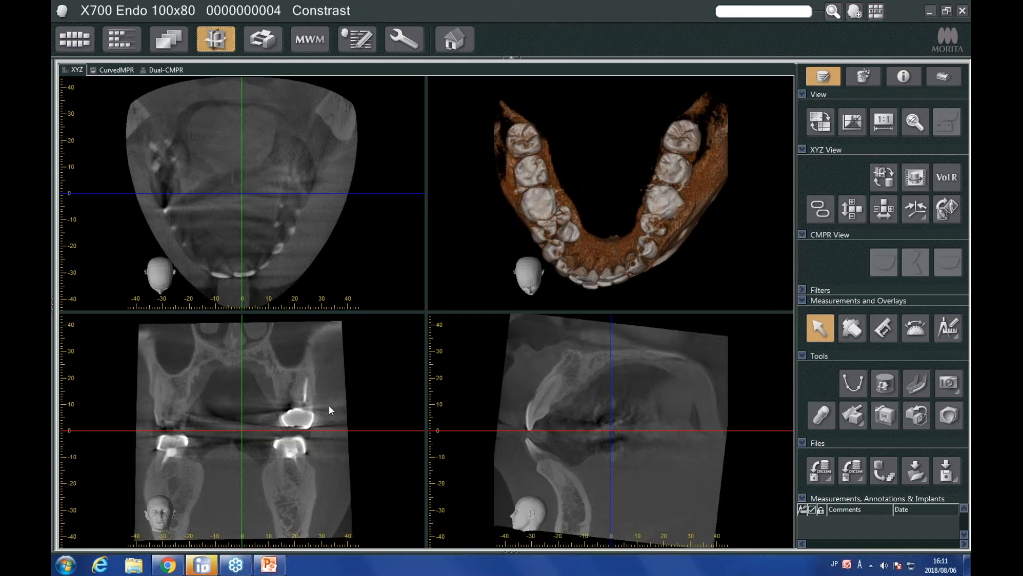
- Lower the axial plane to about -15 mm and align the sagittal plane with the patient's right lower molars at about -26 mm
drag(654, 430, 648, 471)
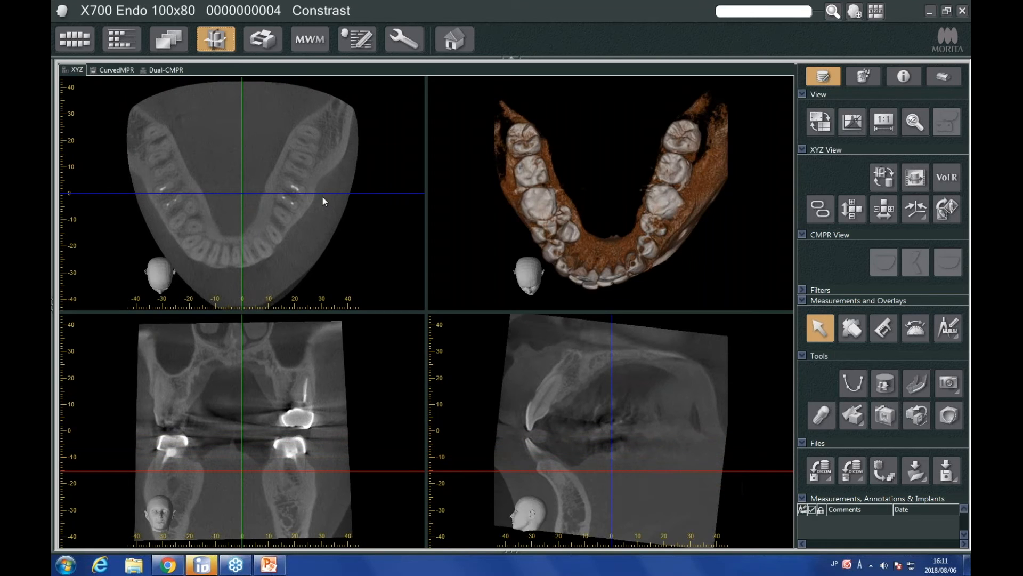
drag(326, 153, 189, 158)
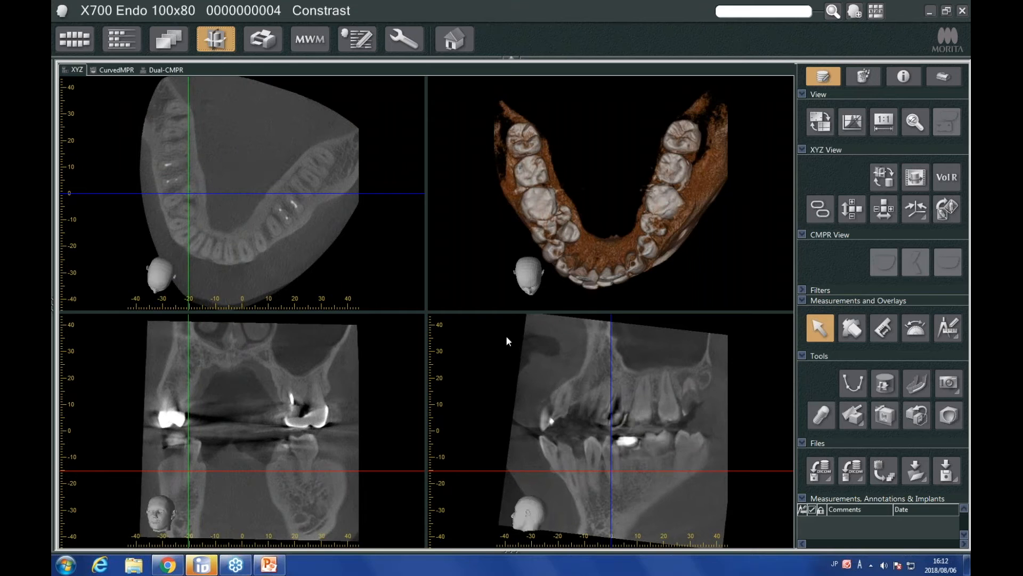
drag(190, 249, 172, 252)
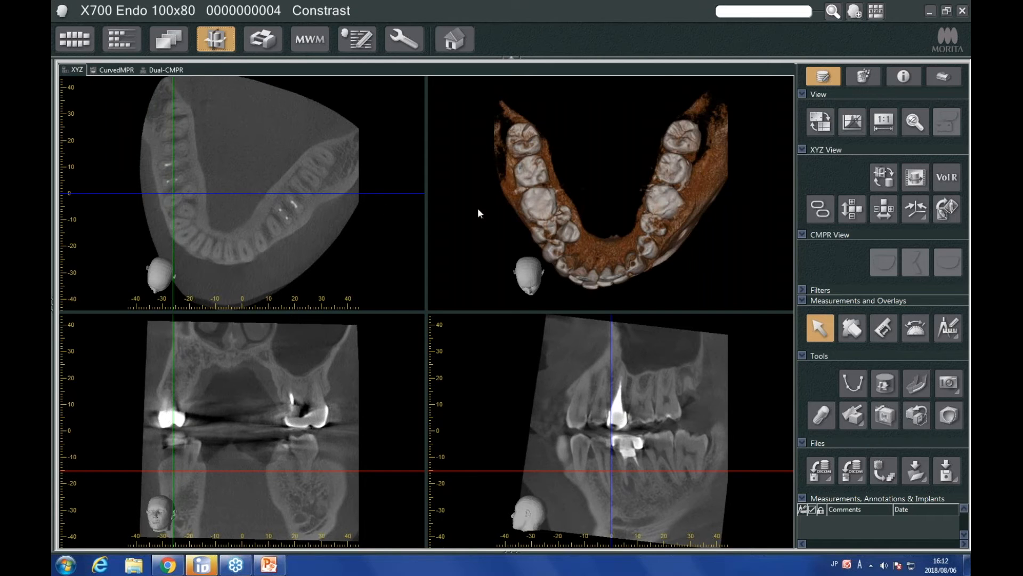
- Check the saved data sets available for the study and close the list without loading one
drag(577, 251, 582, 257)
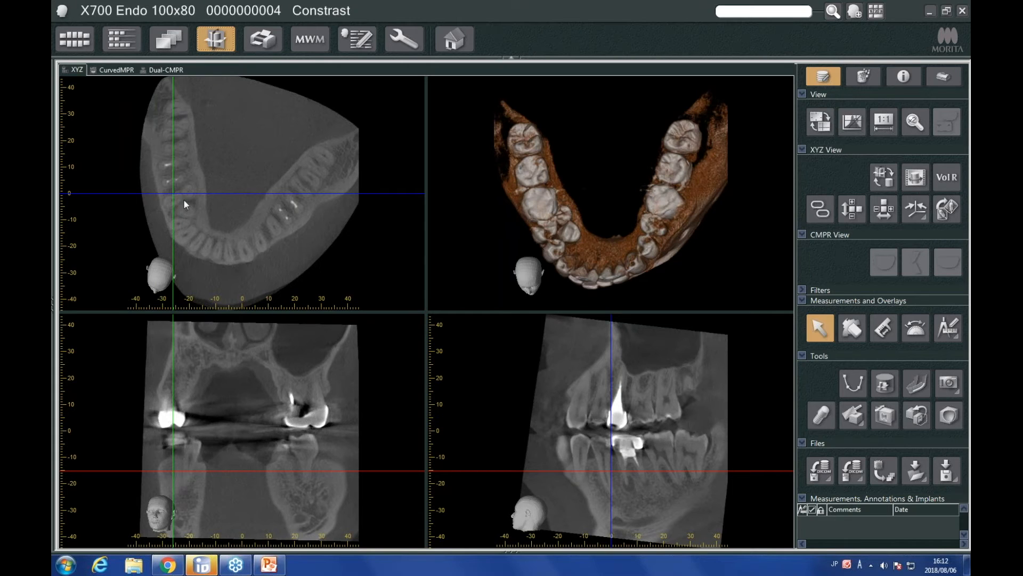
right_click(286, 221)
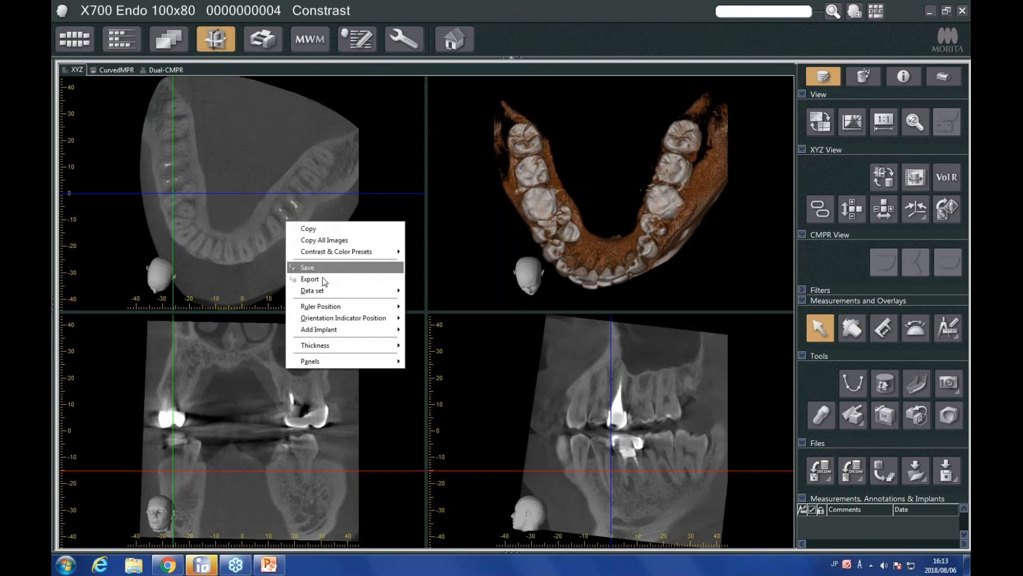
mouse_move(331, 291)
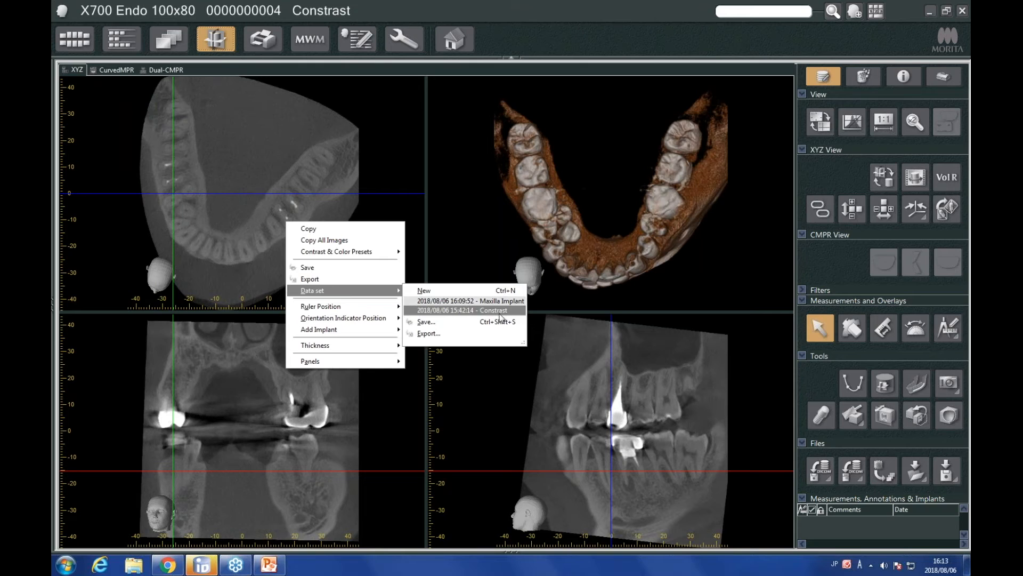
click(827, 269)
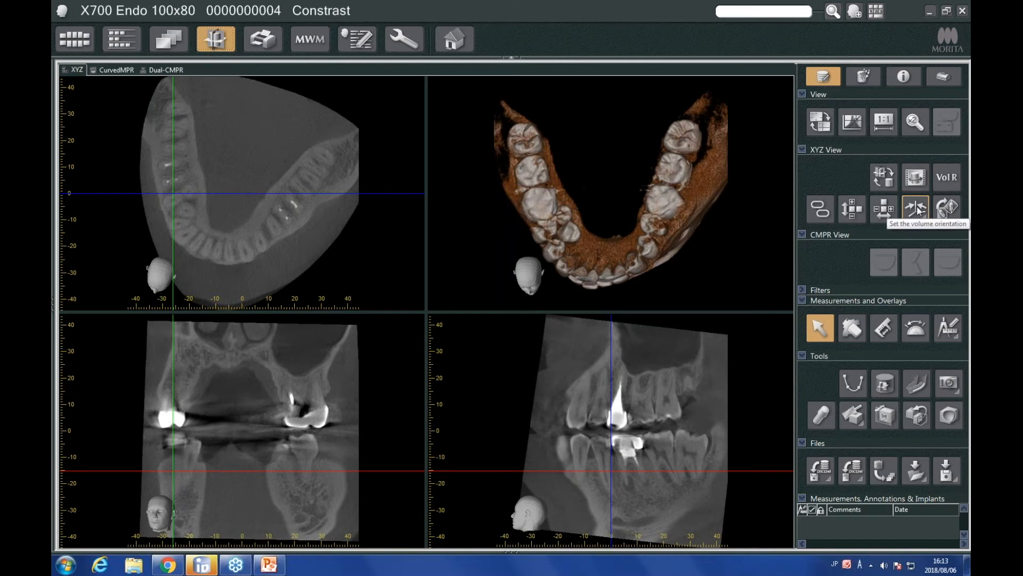
- Set the volume orientation to the front of the head and remove the static cut to restore the full volume
click(918, 211)
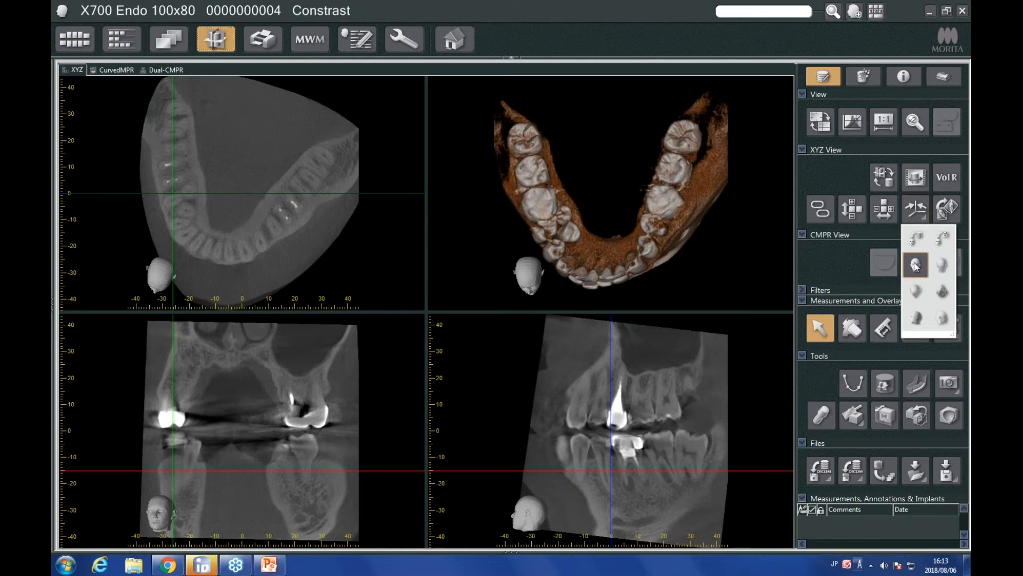
click(916, 265)
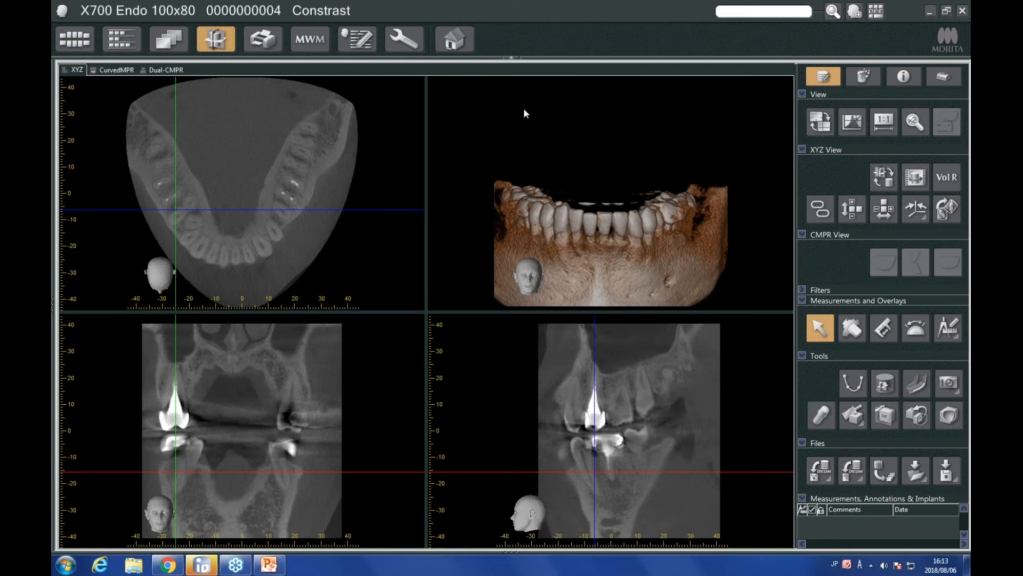
click(919, 421)
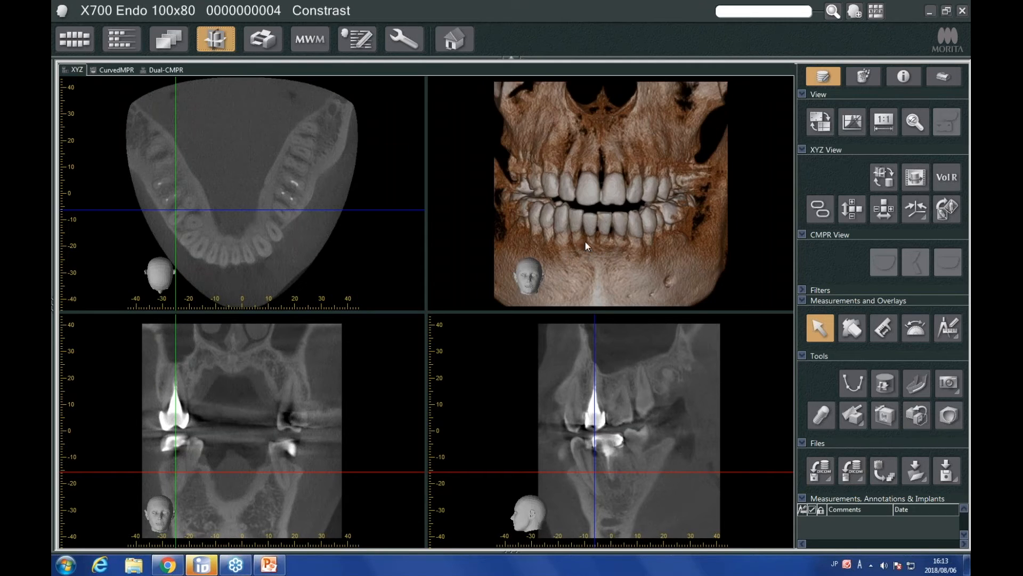
- Try the back-of-head volume orientation and return to the front orientation
click(921, 214)
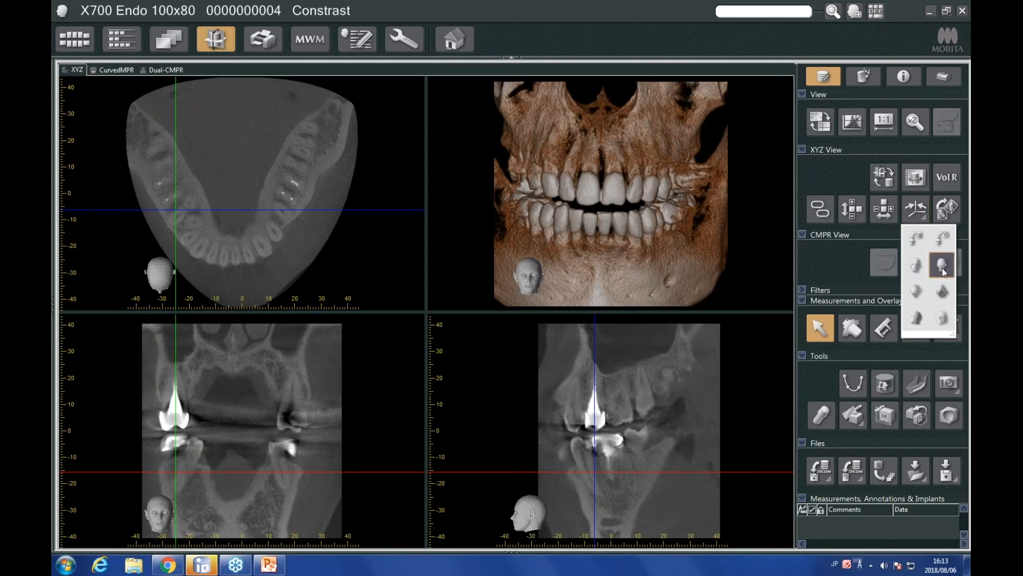
click(943, 265)
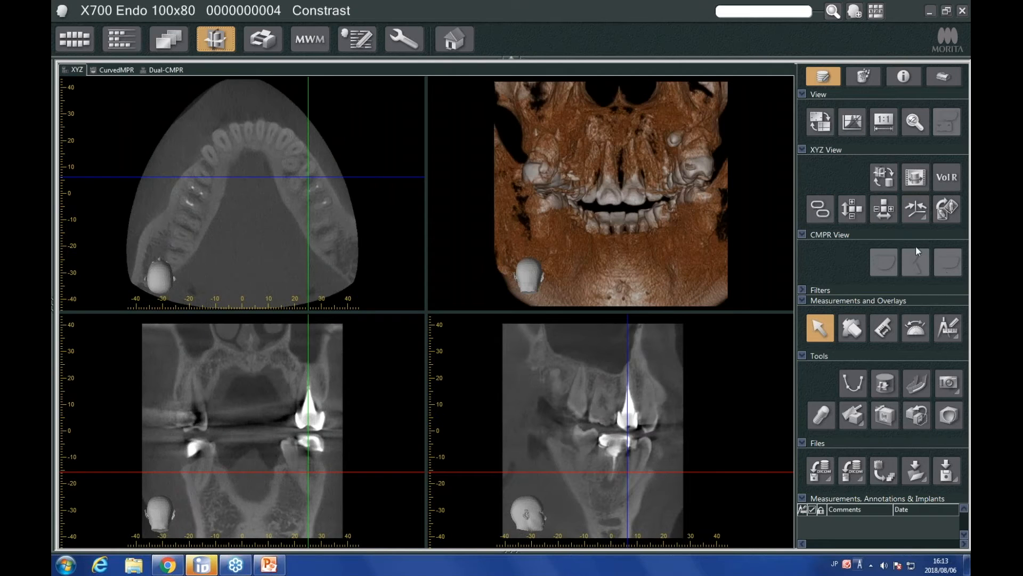
click(921, 219)
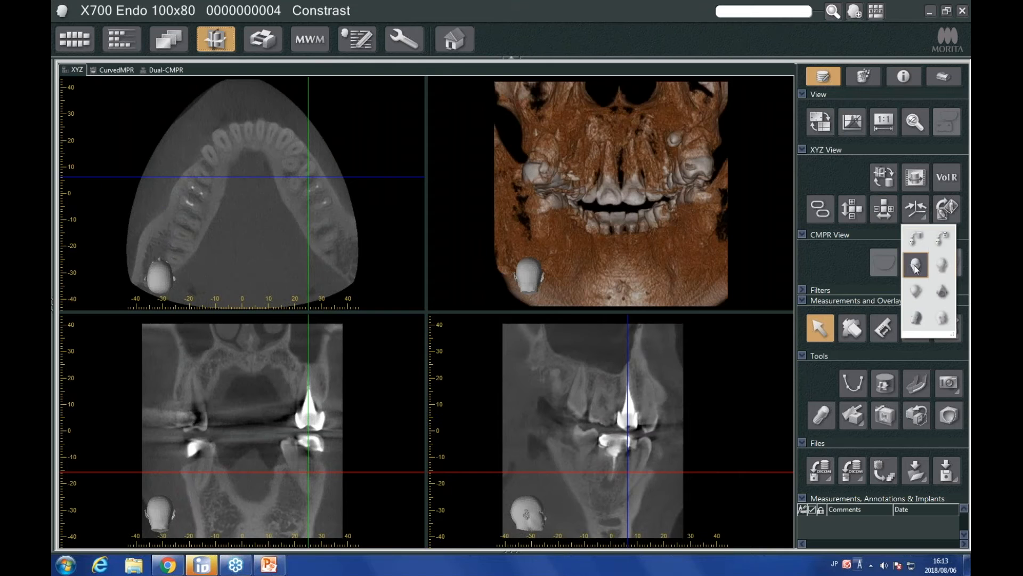
click(915, 263)
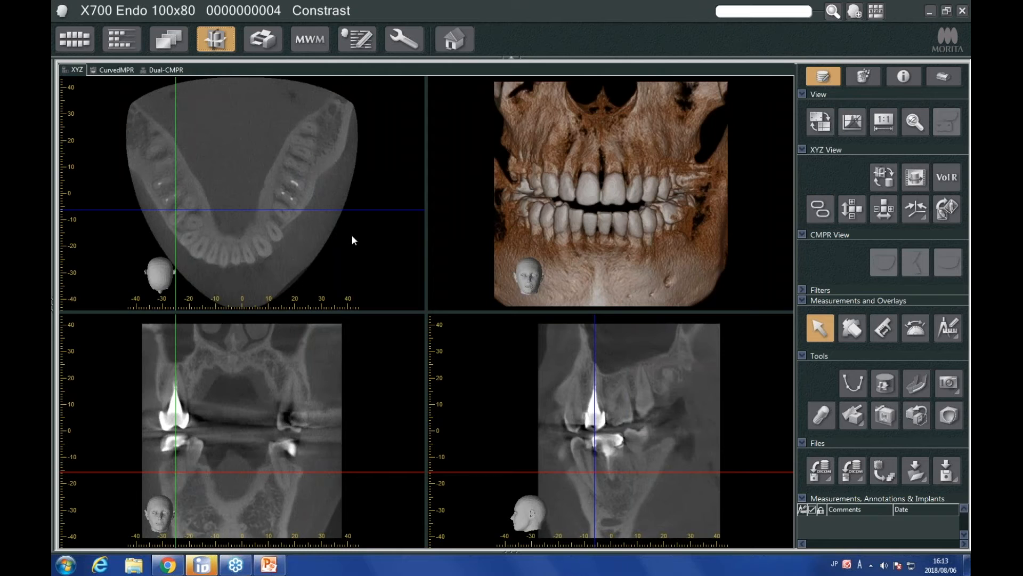
- Lower the axial plane to about -18 mm and tilt the sagittal slice to follow the lower jaw
drag(678, 469, 680, 480)
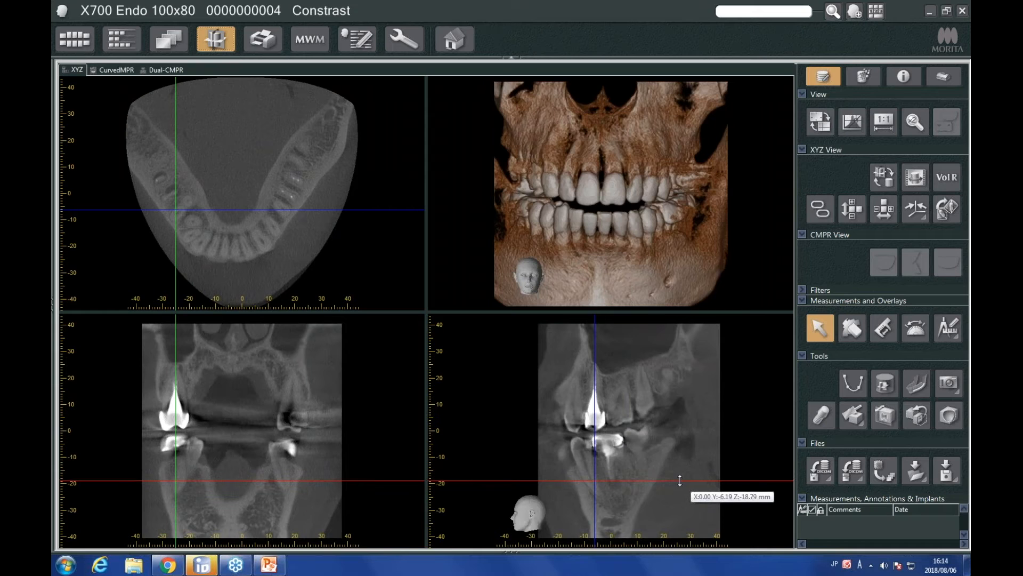
drag(661, 385, 667, 388)
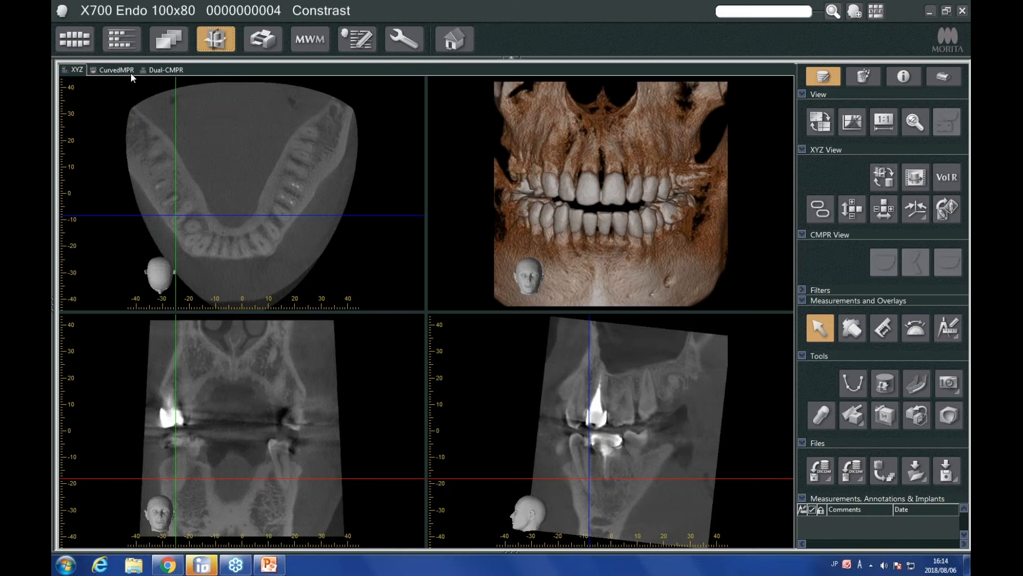
drag(289, 119, 321, 117)
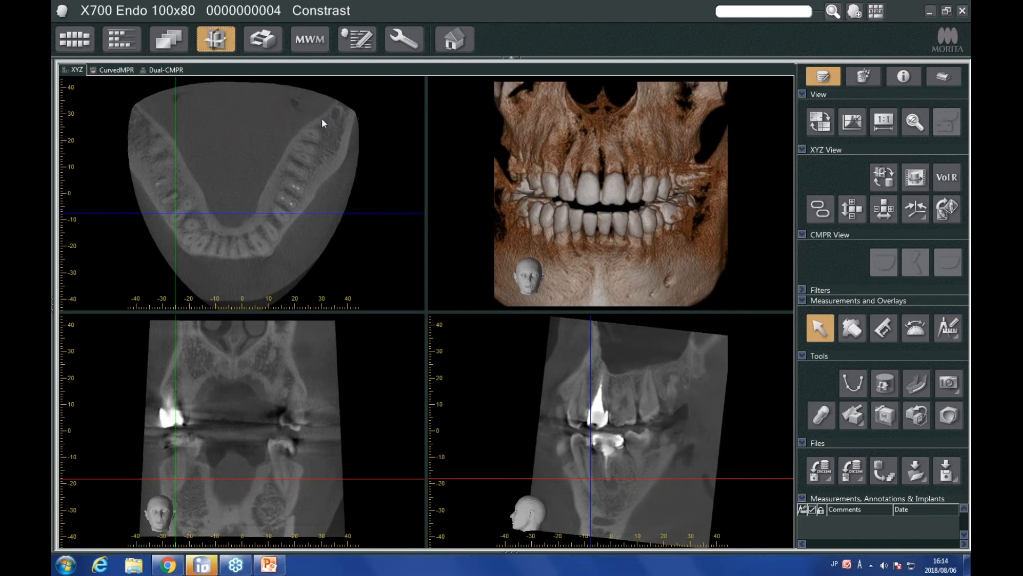
- Try different axial slice rotations, check the arch's placement in the curved MPR view, and turn the arch upright again
click(116, 70)
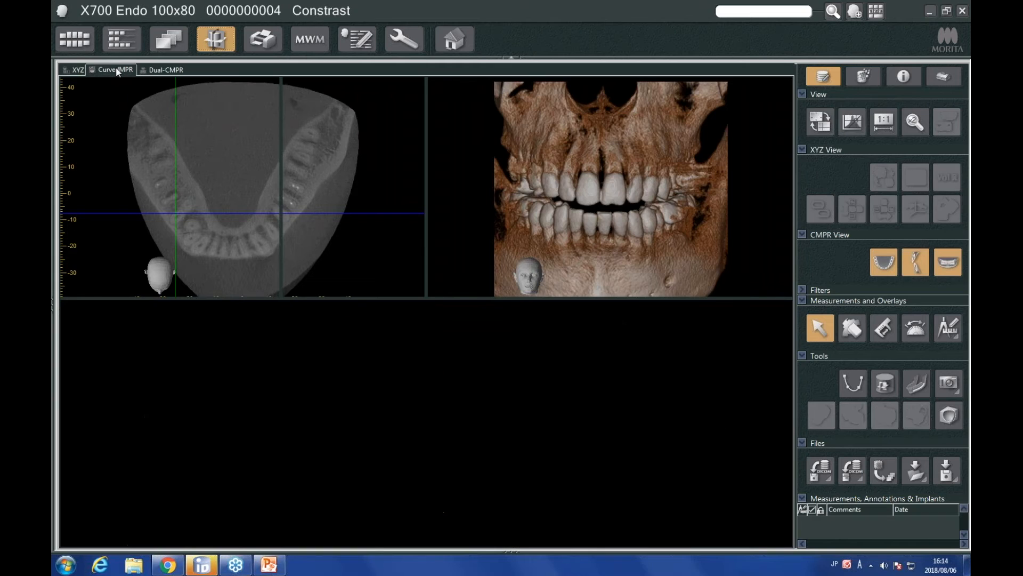
click(76, 69)
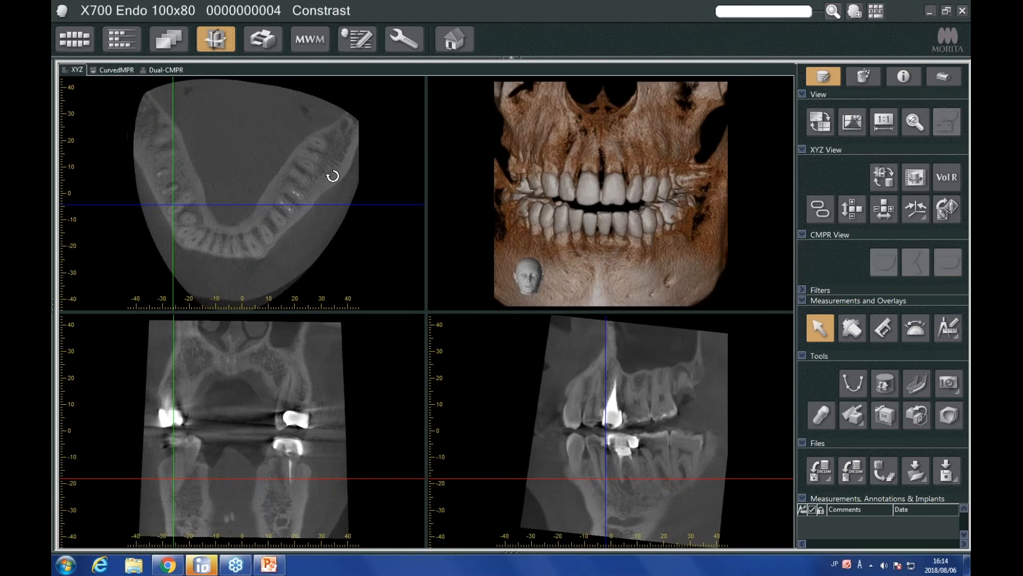
drag(333, 173, 317, 212)
click(122, 72)
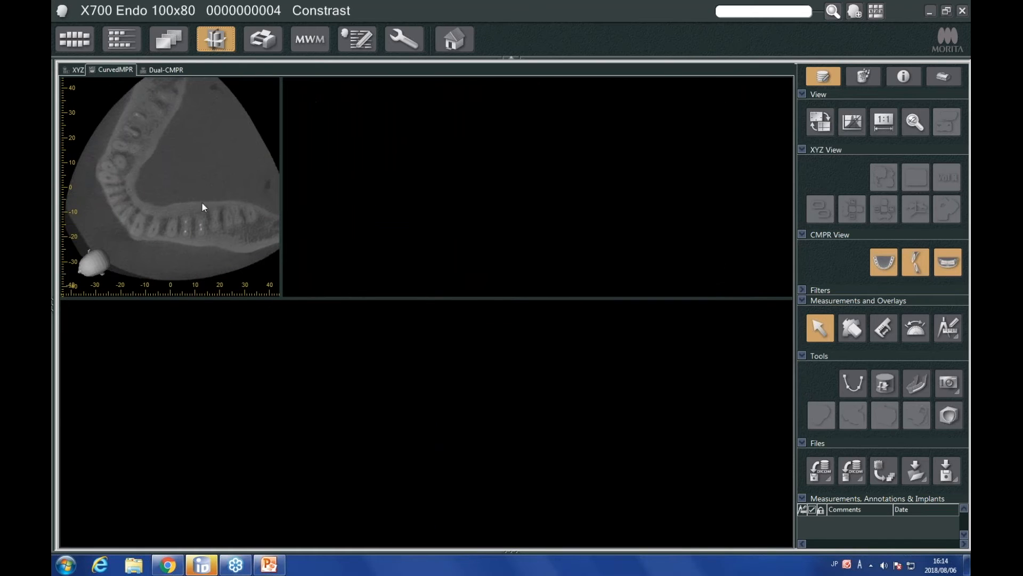
click(68, 71)
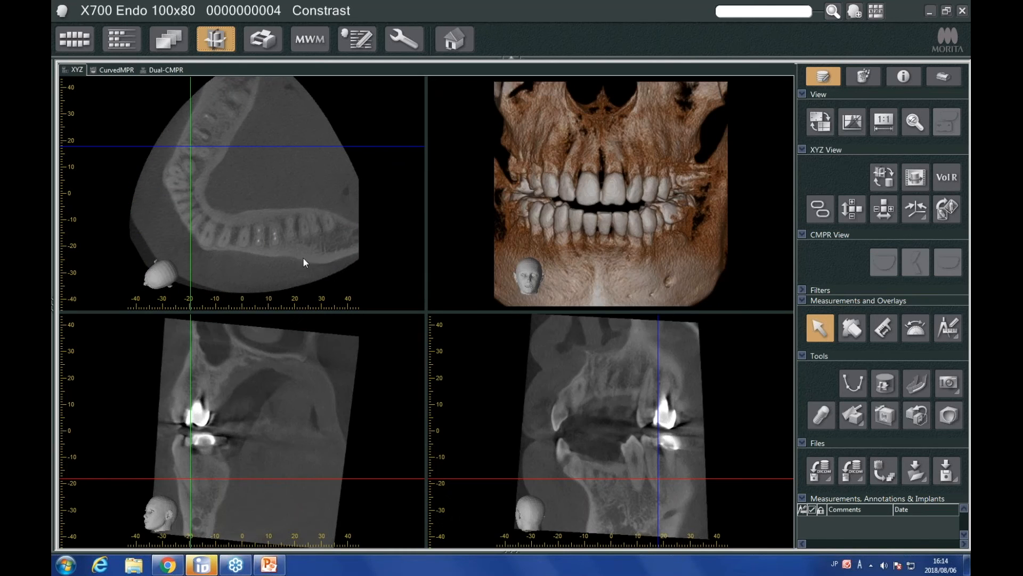
drag(311, 251, 345, 170)
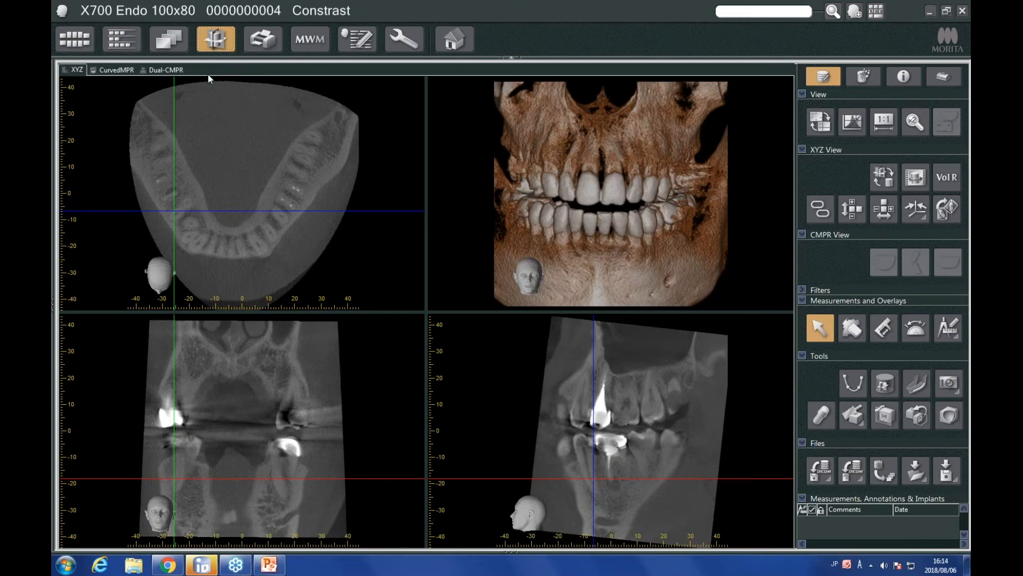
- Trace the lower dental arch in the curved MPR view from the patient's right molars through the incisors to the left molars
click(110, 71)
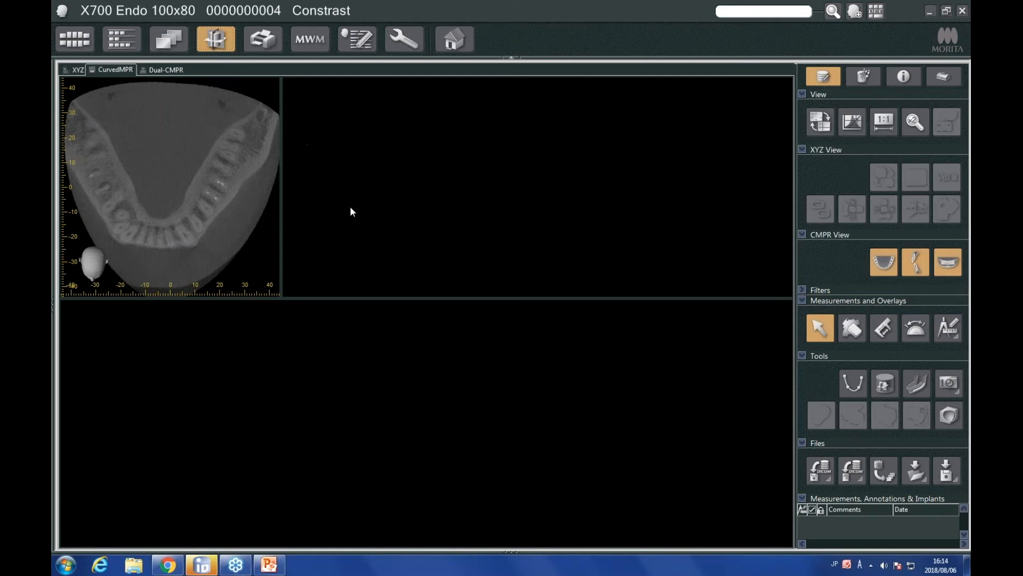
click(852, 384)
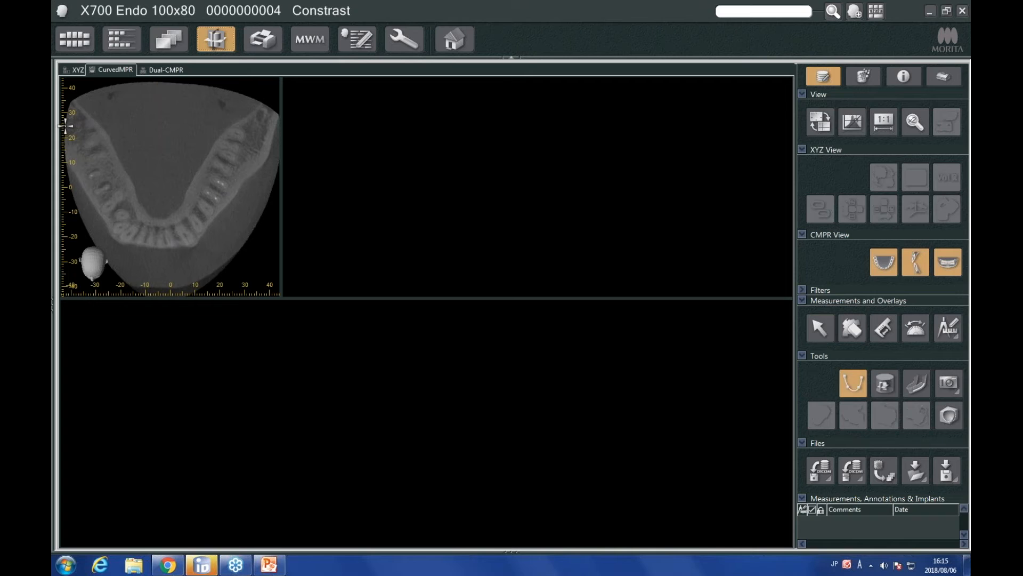
click(856, 390)
click(67, 122)
click(109, 203)
click(174, 238)
click(216, 185)
click(275, 114)
double_click(276, 114)
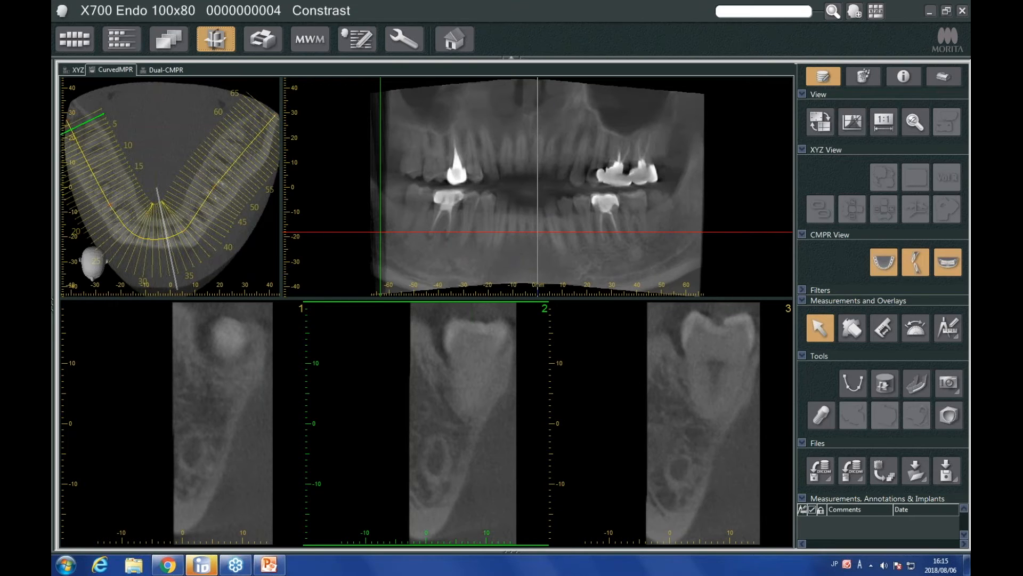
- Shift the panoramic midline marker to about -3 mm and move the current cross section through the front teeth to section 27
drag(538, 126, 529, 129)
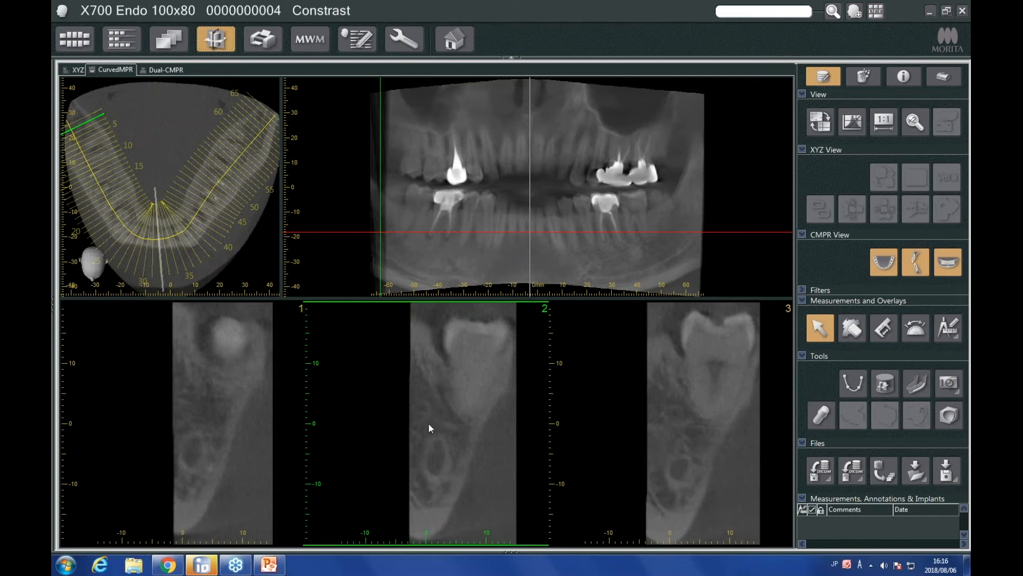
drag(382, 190, 542, 209)
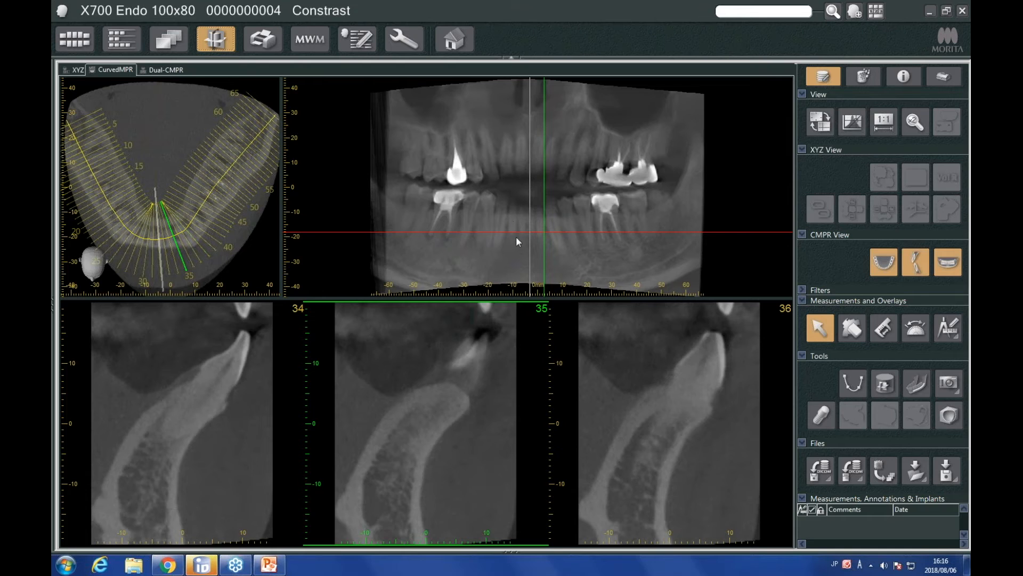
drag(544, 215, 504, 222)
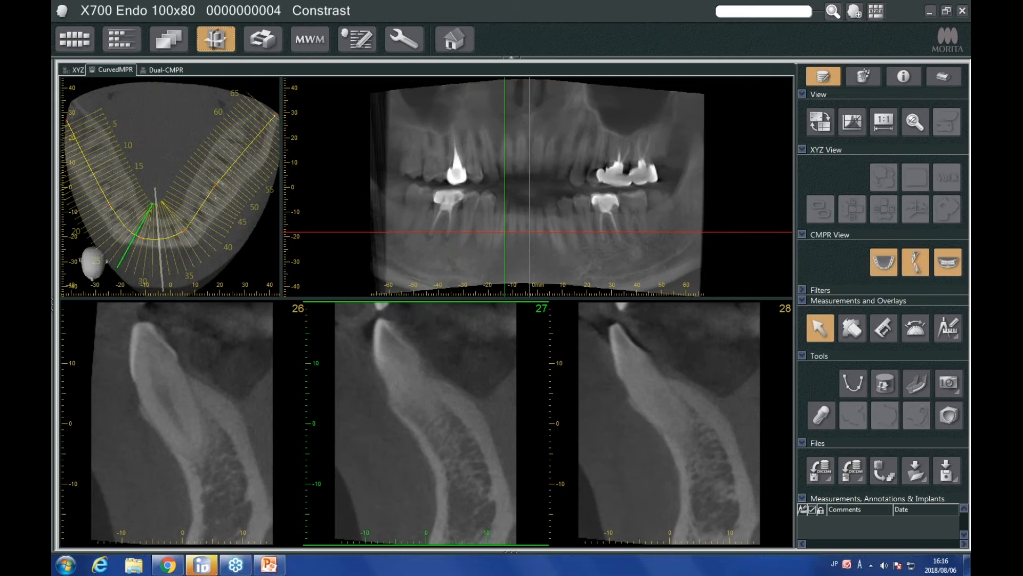
- Set the interval between cross sections to 0.5 mm
right_click(433, 176)
mouse_move(443, 382)
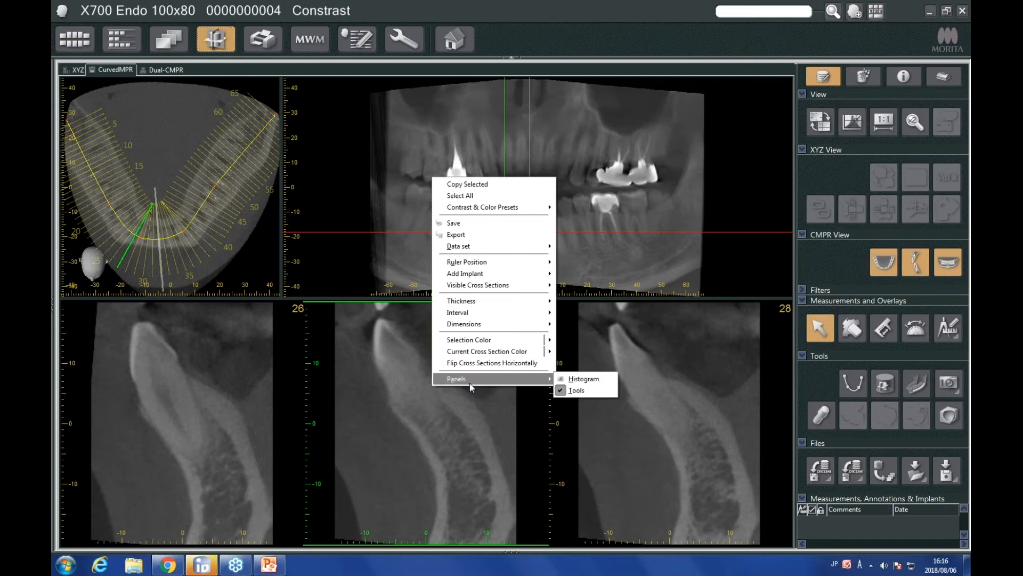
mouse_move(456, 315)
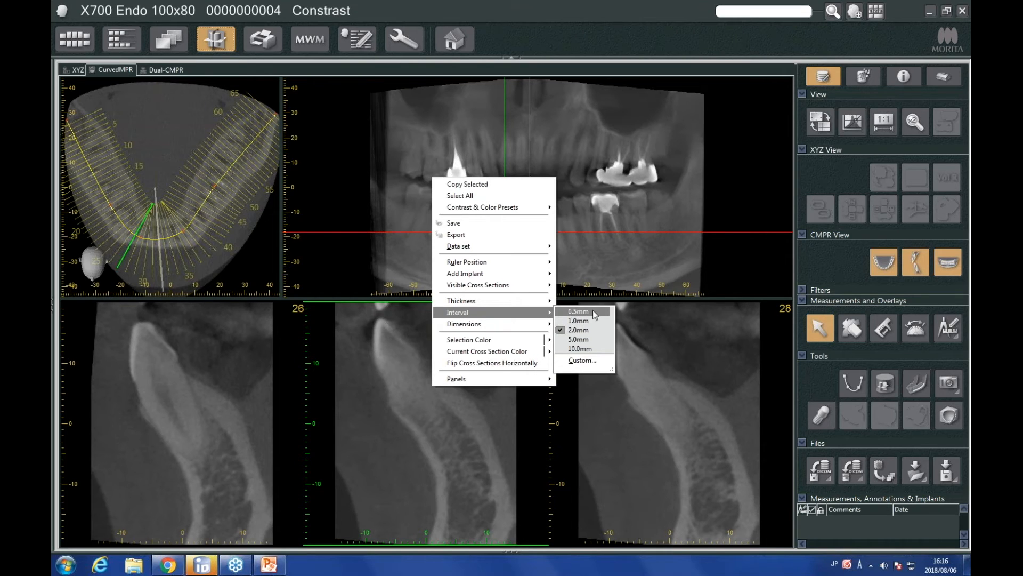
click(576, 312)
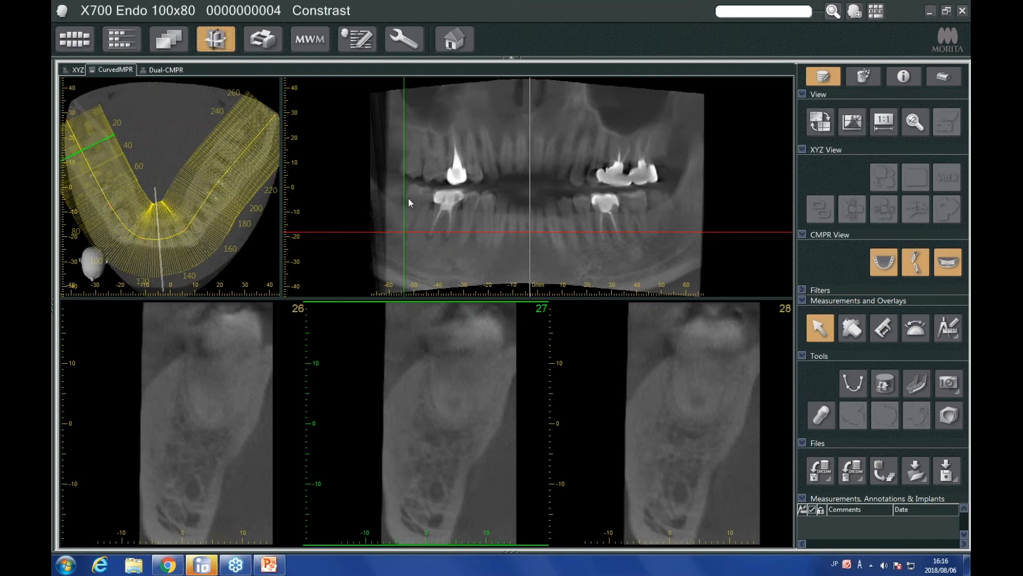
- Examine the cross sections through the patient's lower right premolar region, from section 87 to 99 and back to 87
drag(408, 199, 478, 205)
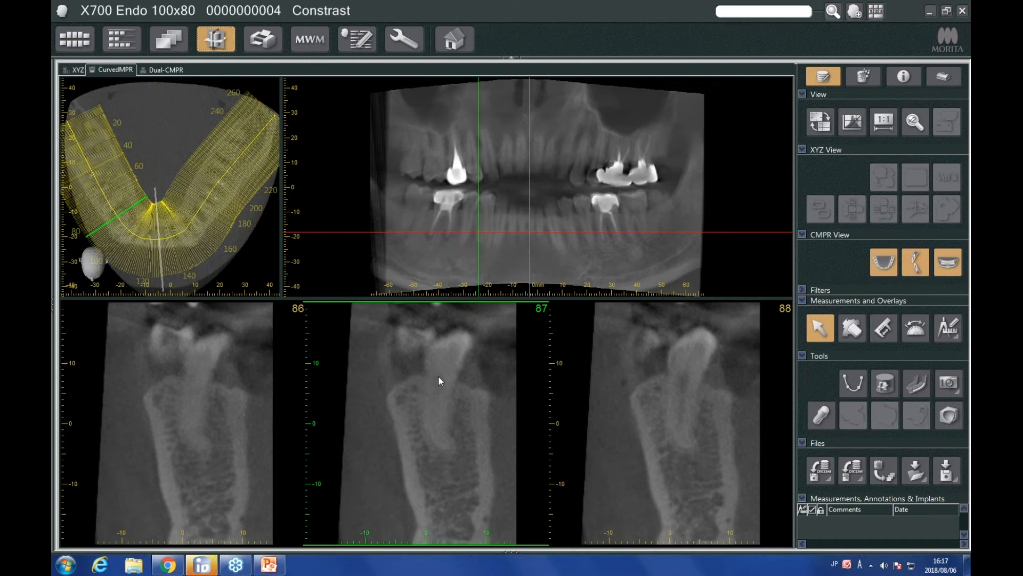
scroll(439, 389, down, 3)
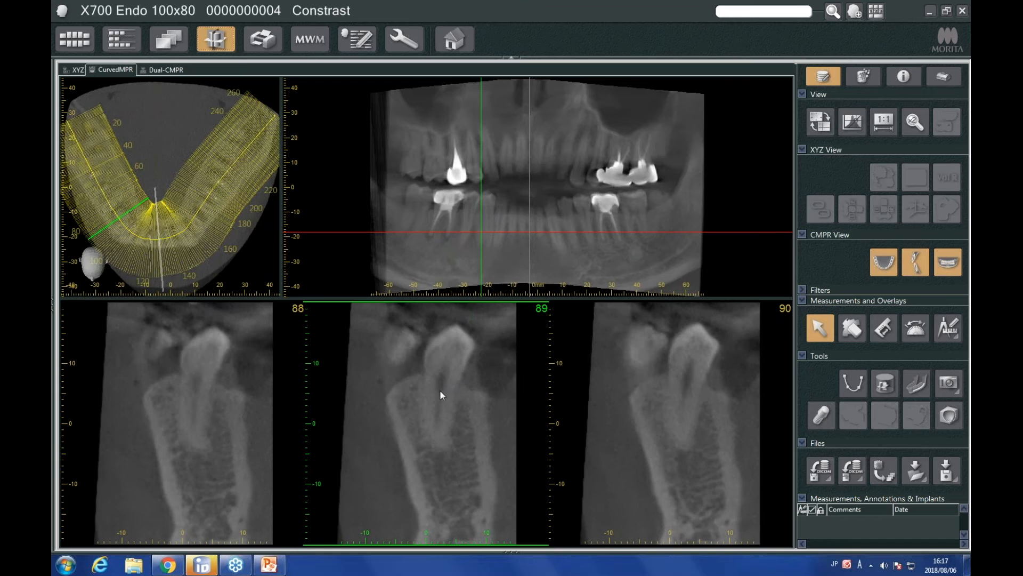
scroll(440, 395, down, 3)
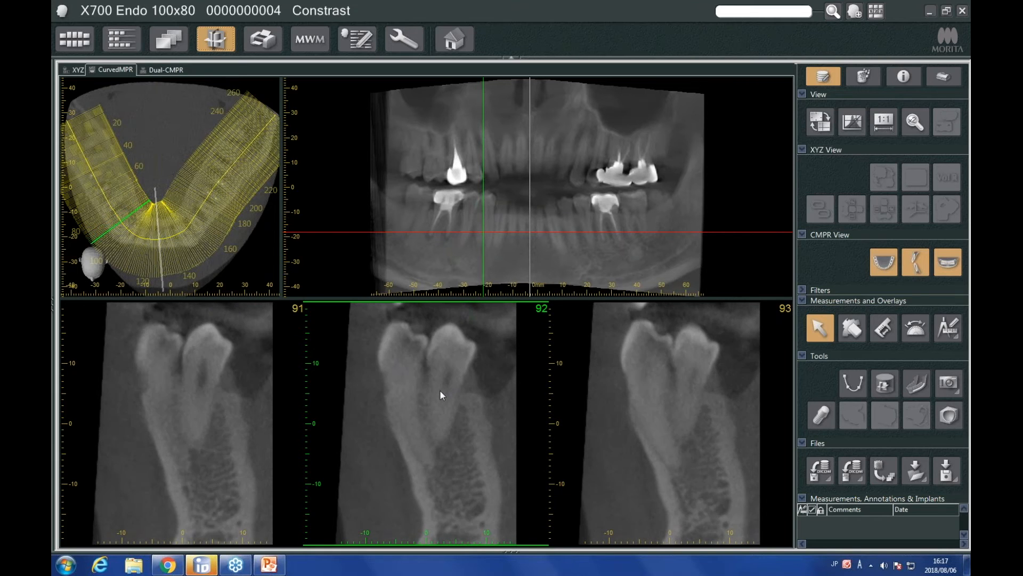
scroll(440, 392, down, 4)
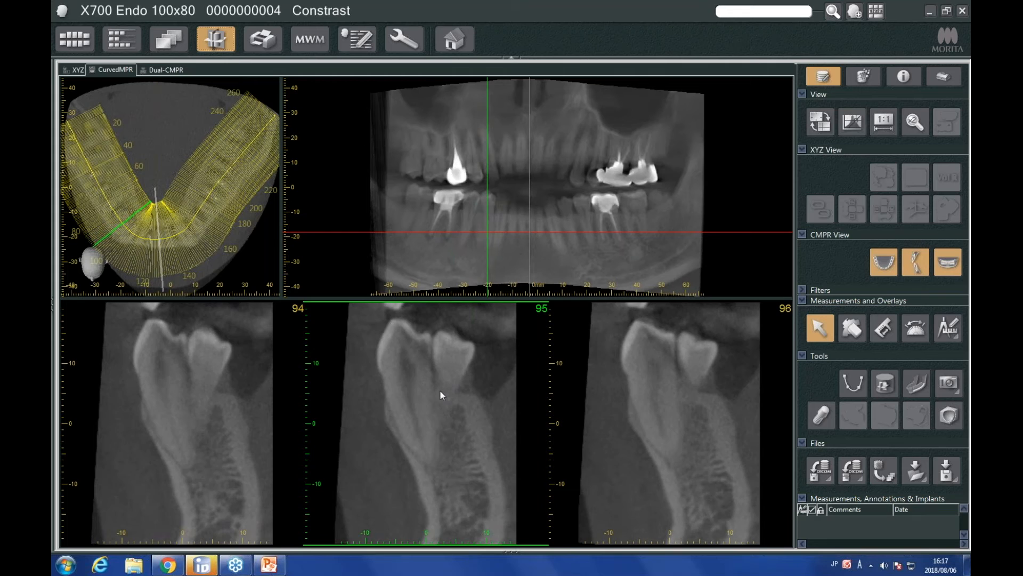
scroll(440, 394, down, 4)
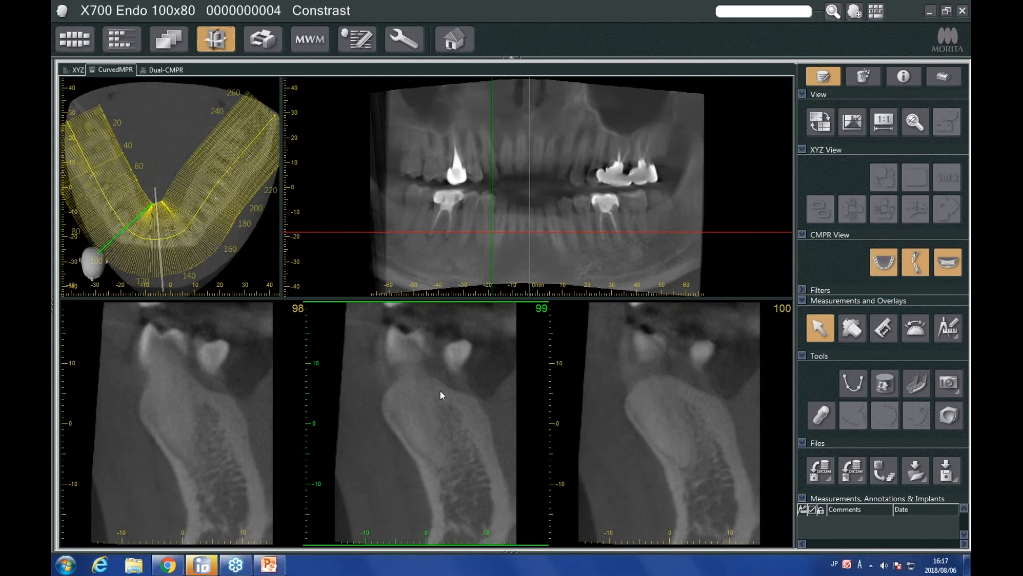
scroll(440, 395, up, 5)
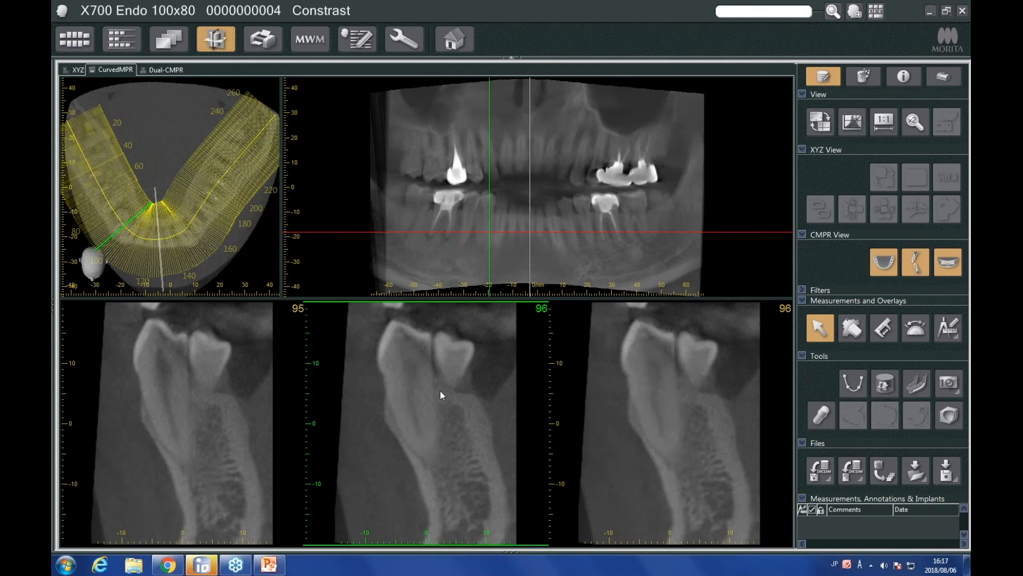
scroll(440, 393, up, 5)
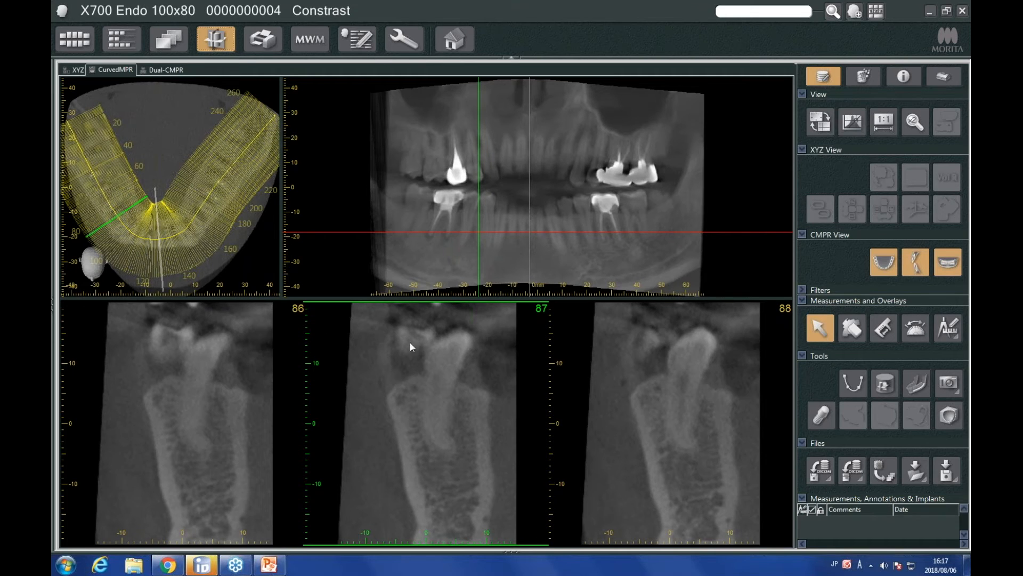
- Move the current cross section to the patient's restored lower right molar, at section 60
drag(478, 211, 446, 212)
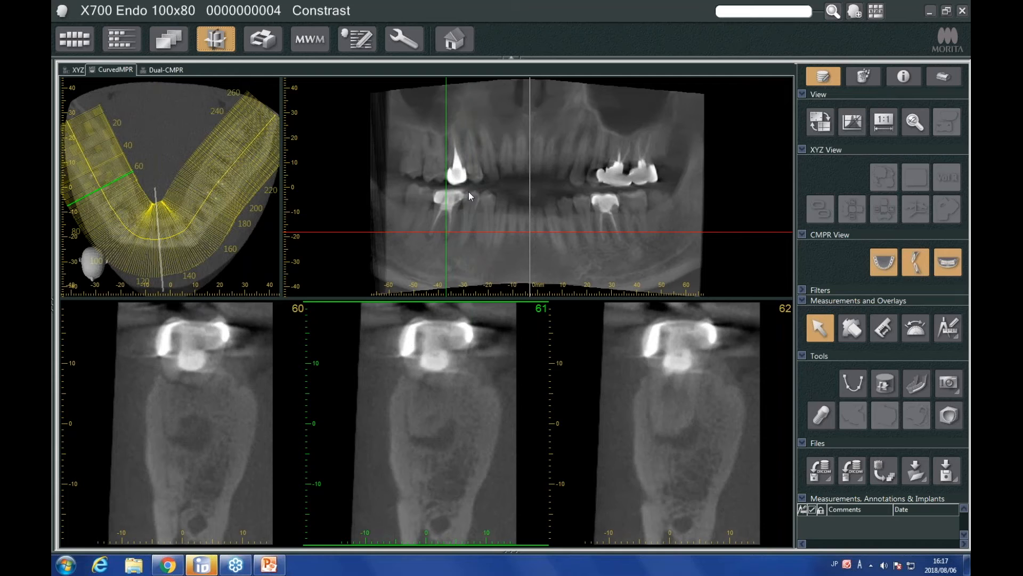
mouse_move(446, 194)
mouse_down()
mouse_move(607, 197)
mouse_move(446, 197)
mouse_up()
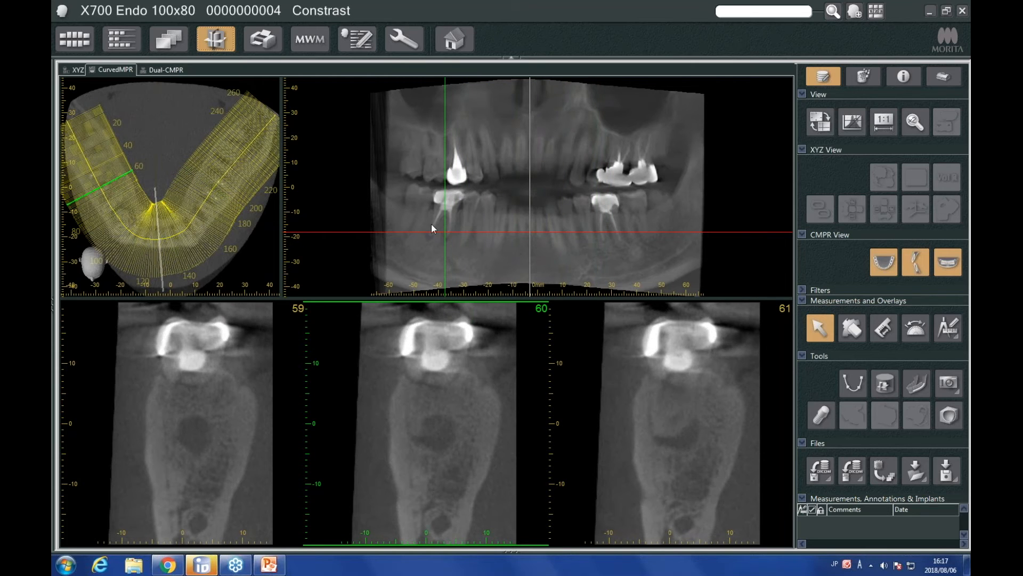
- Delete the full arch curve without saving the data set changes, and trace a short curve of about 29 mm along the lower right molars
right_click(105, 198)
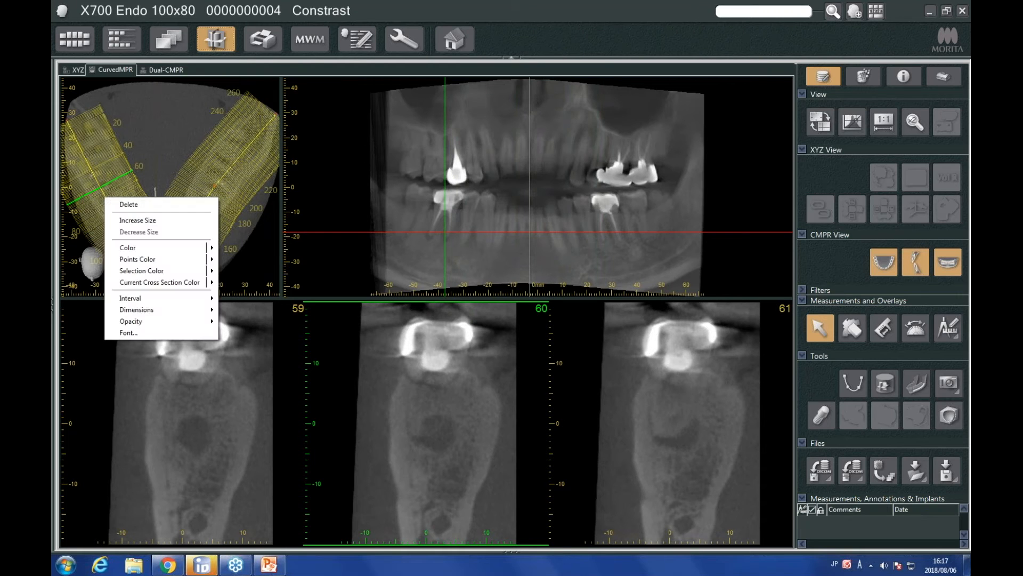
click(128, 204)
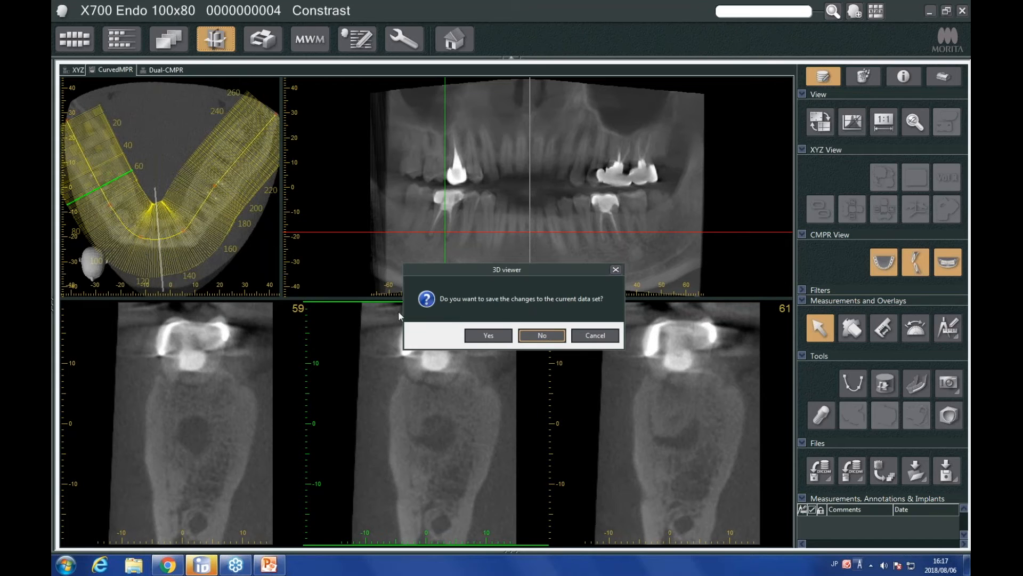
click(542, 336)
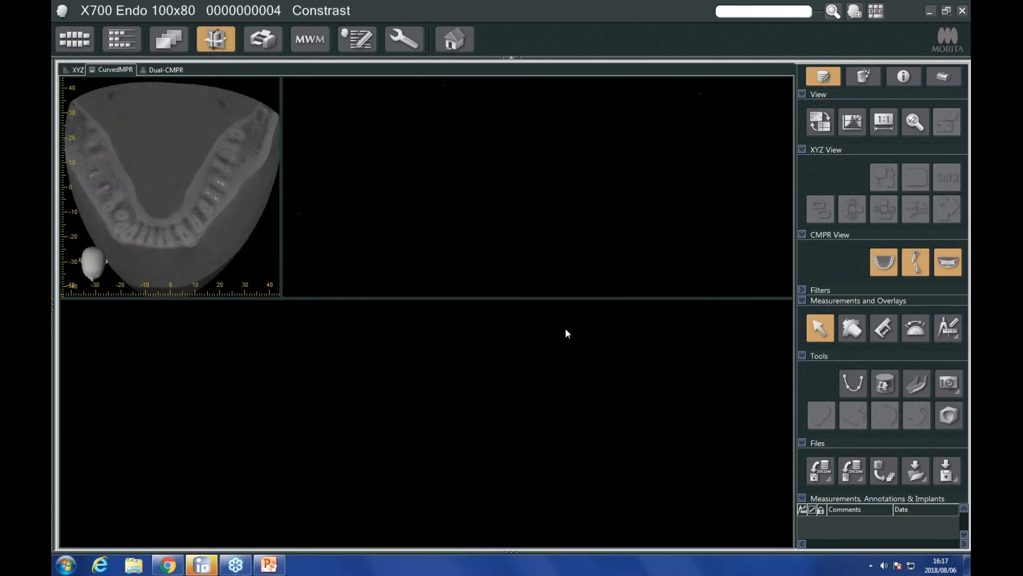
click(853, 381)
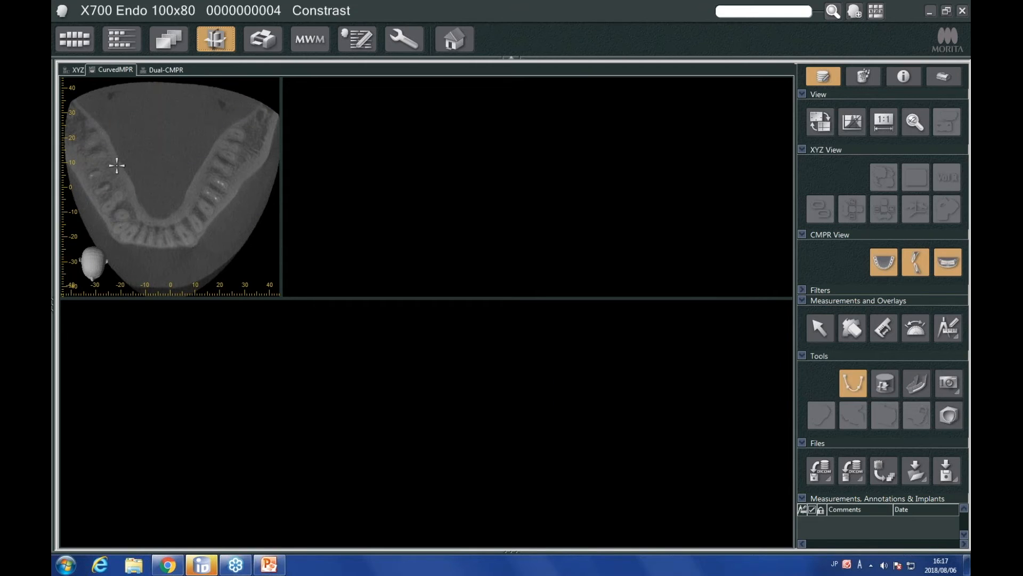
click(83, 155)
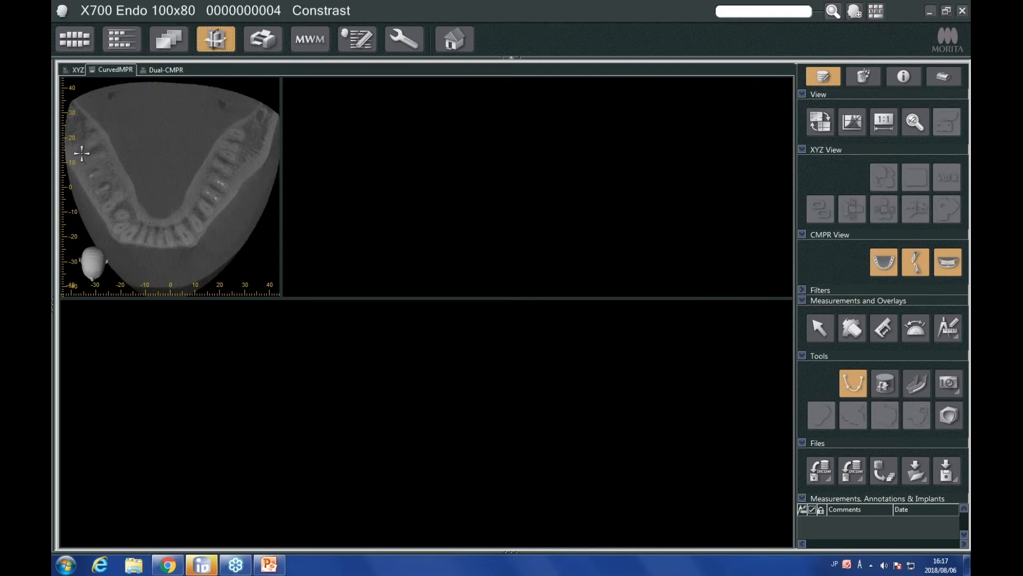
double_click(121, 214)
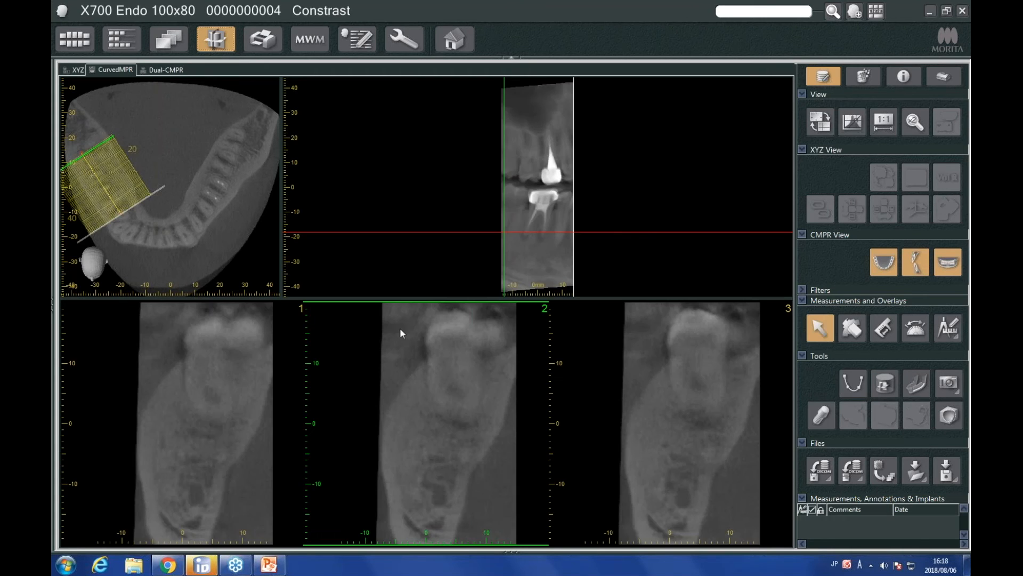
- Move the current cross section to section 30 through the restored molar, and apply a custom cross-section interval finer than 0.5 mm
drag(506, 184, 540, 194)
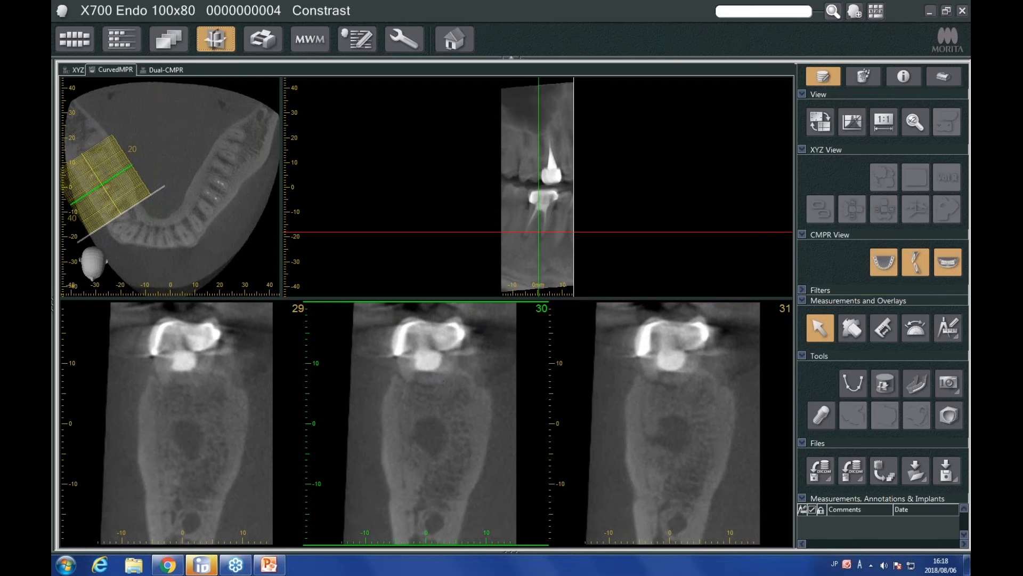
right_click(447, 156)
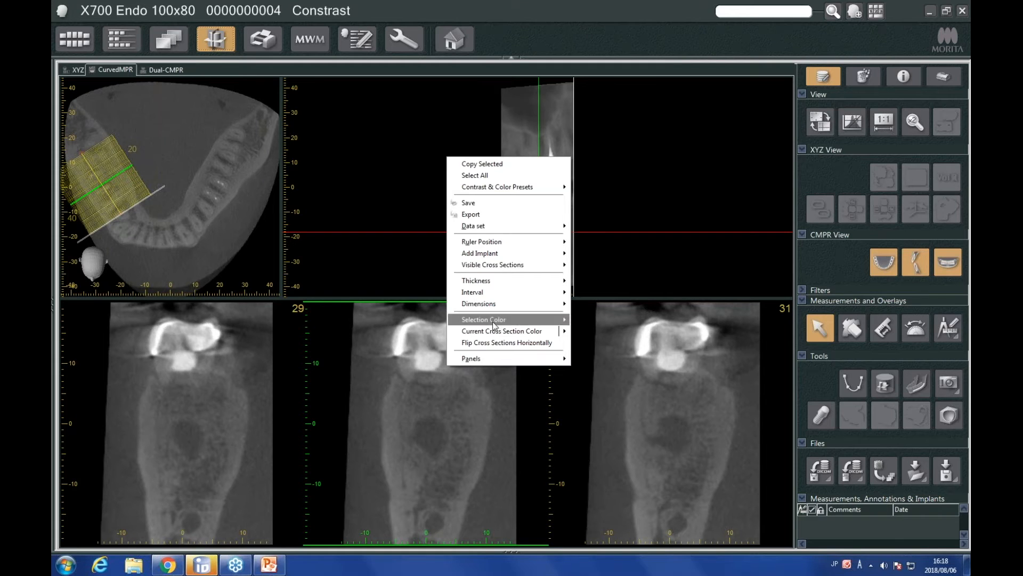
mouse_move(518, 294)
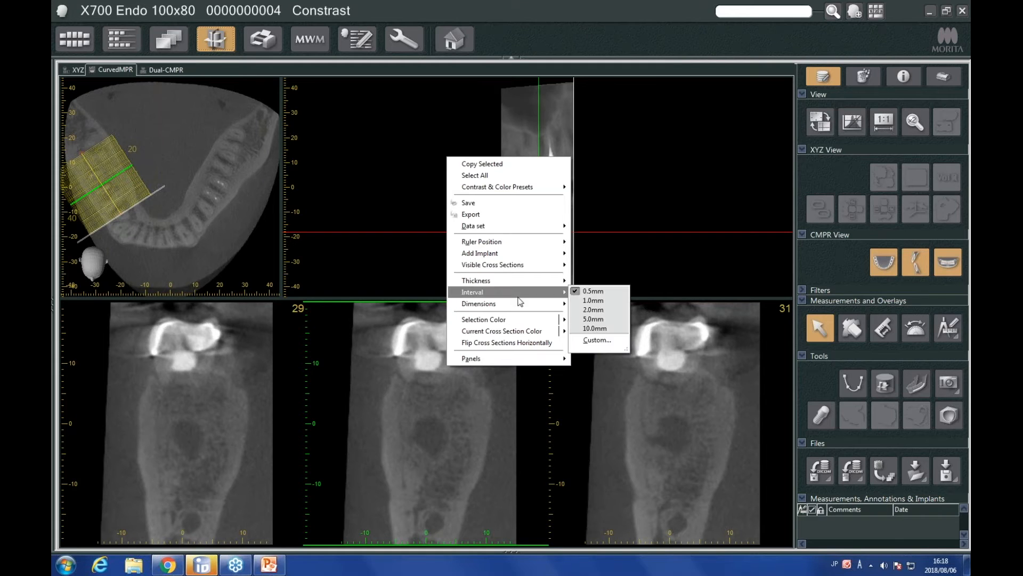
click(598, 341)
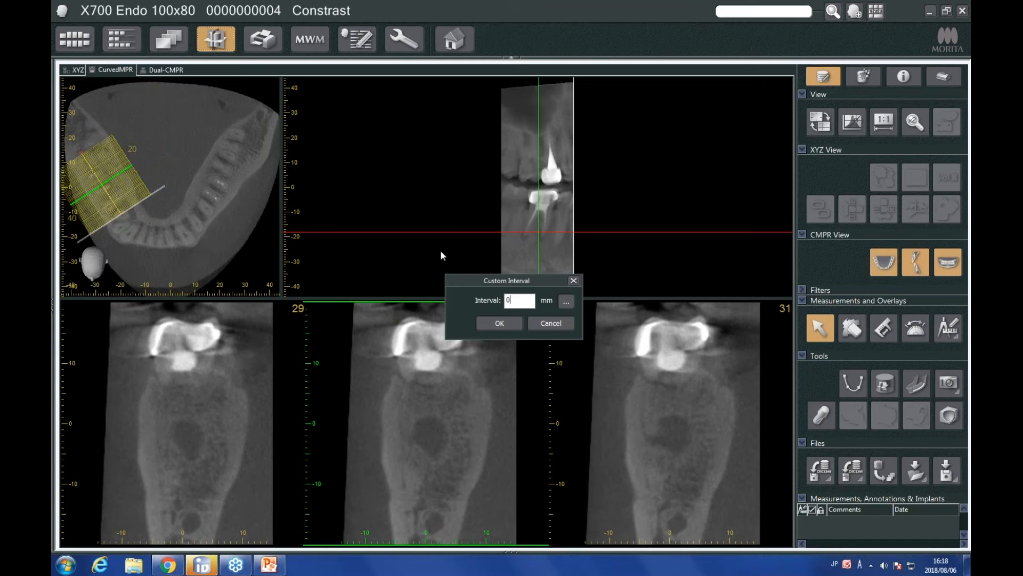
click(497, 323)
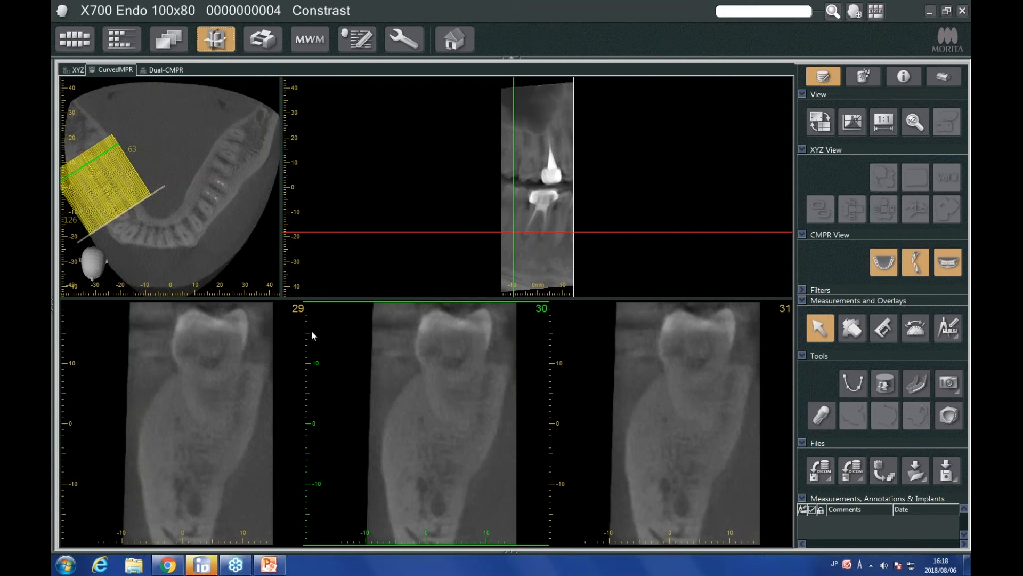
- Examine the closely spaced cross sections through the lower right molars from section 30 to section 62
scroll(440, 395, down, 3)
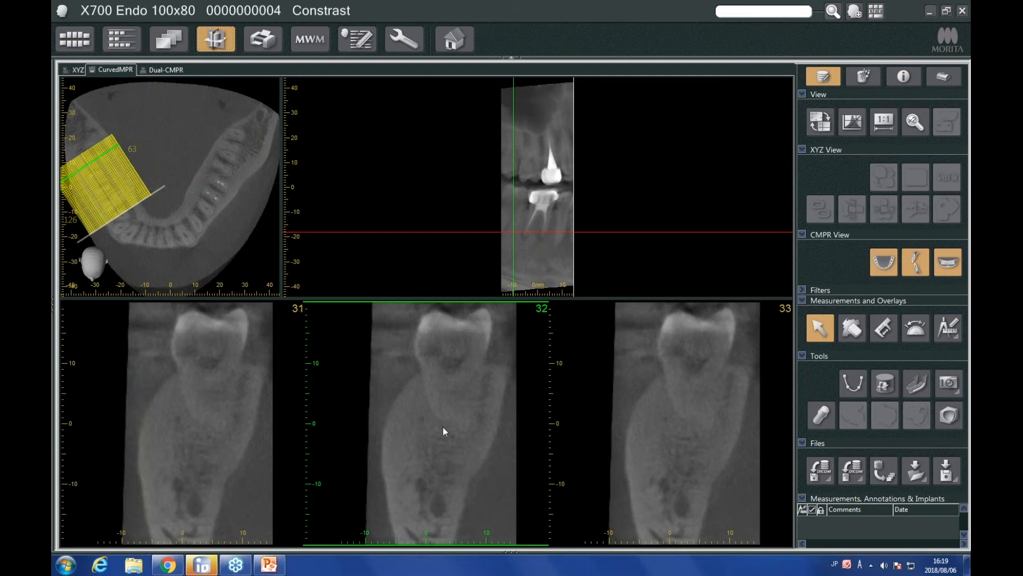
scroll(445, 428, down, 6)
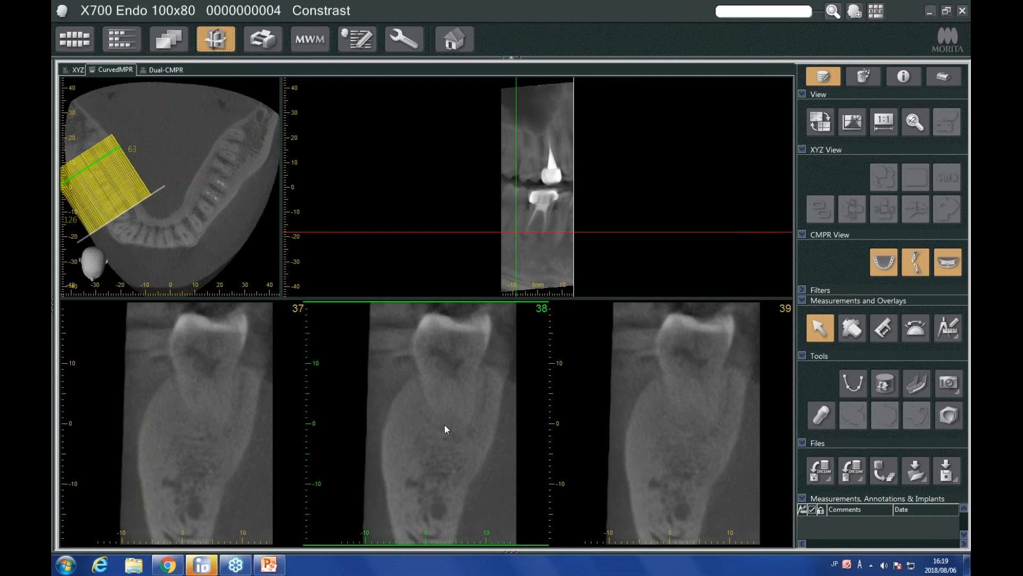
scroll(445, 426, down, 3)
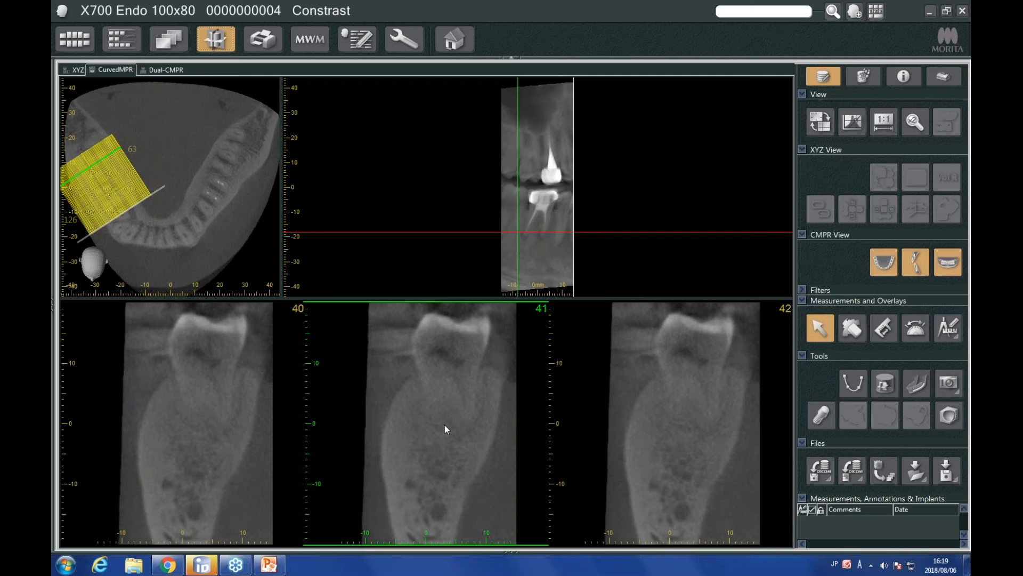
scroll(445, 428, down, 4)
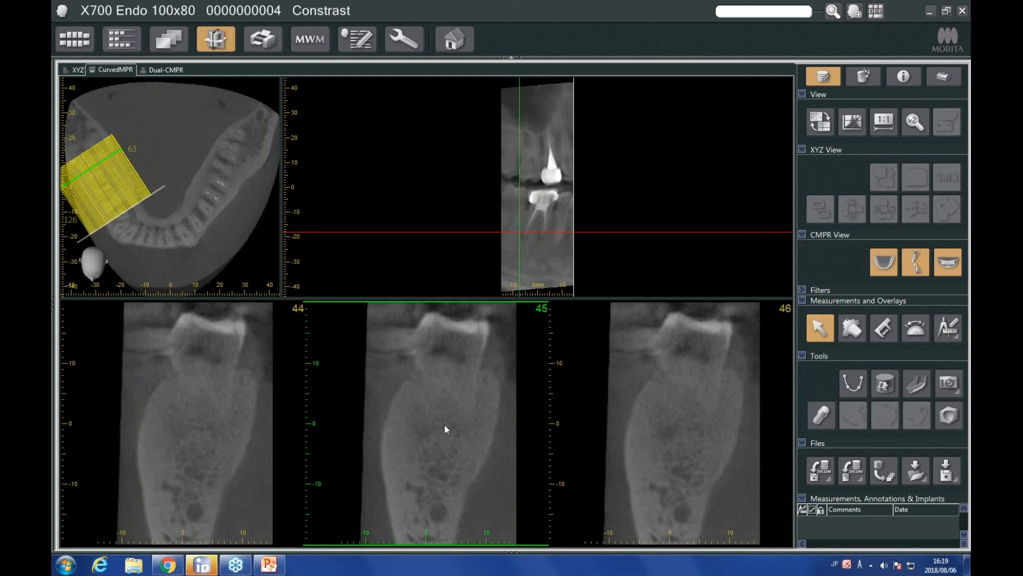
scroll(445, 429, down, 3)
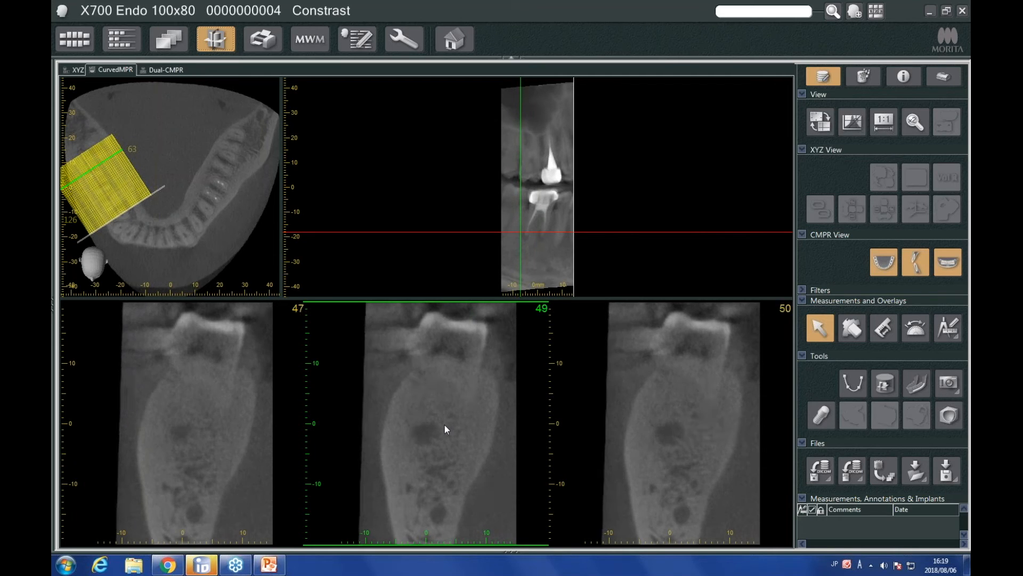
scroll(445, 424, down, 1)
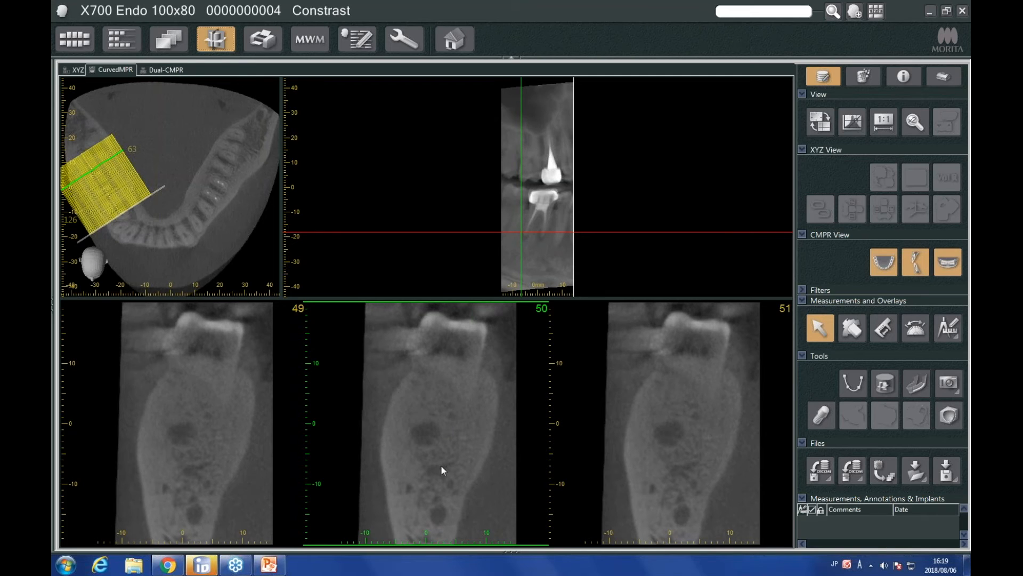
scroll(437, 431, down, 4)
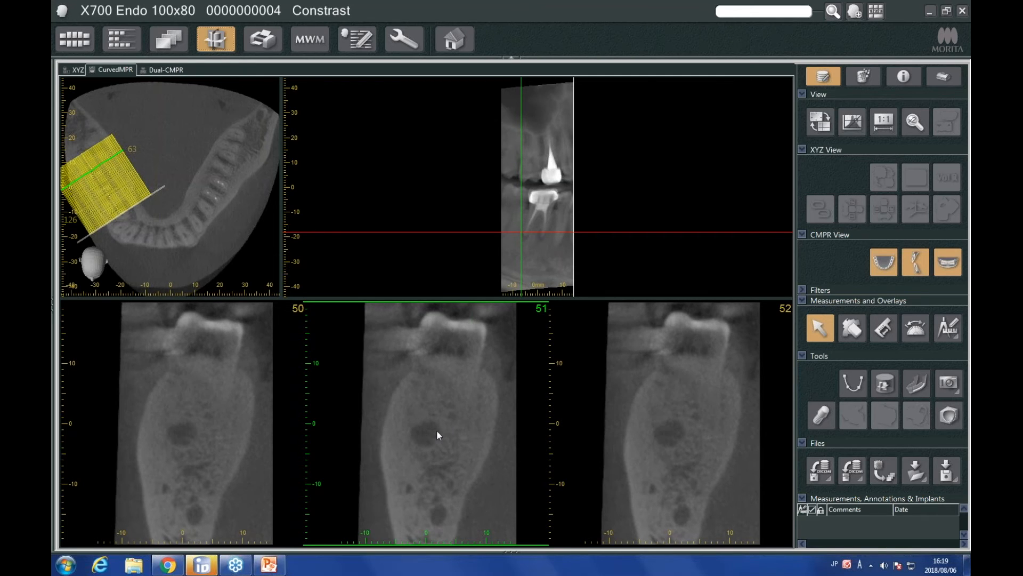
scroll(437, 435, down, 3)
scroll(437, 429, down, 4)
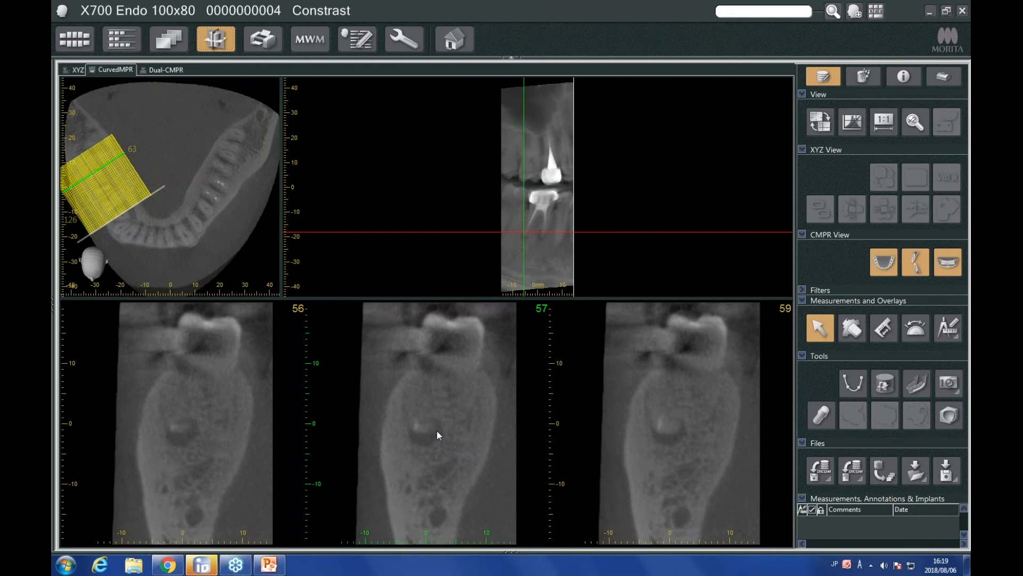
scroll(438, 434, down, 1)
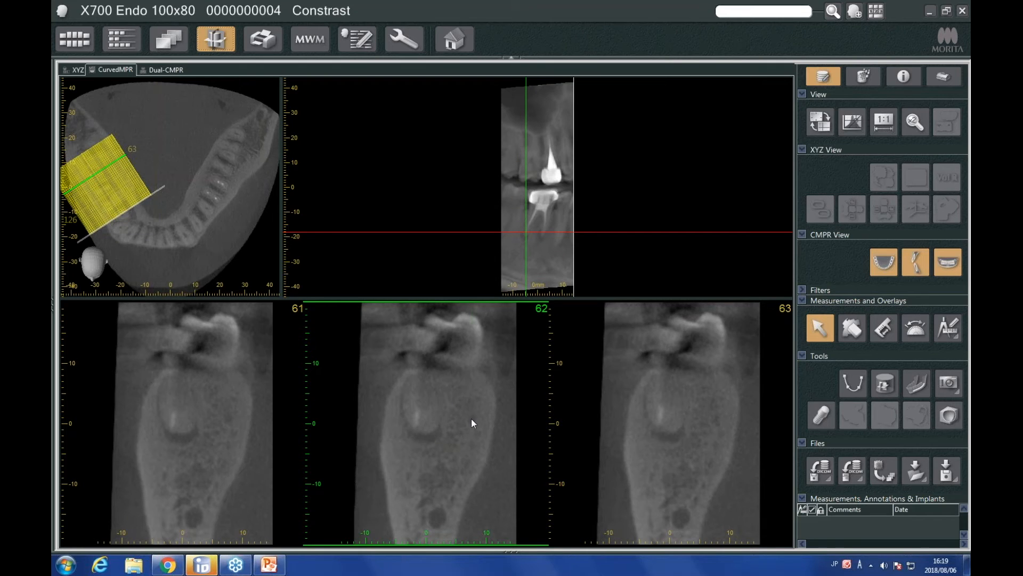
- Try a cross-section thickness of 0.5 mm, and restore it to 1.0 mm
right_click(456, 196)
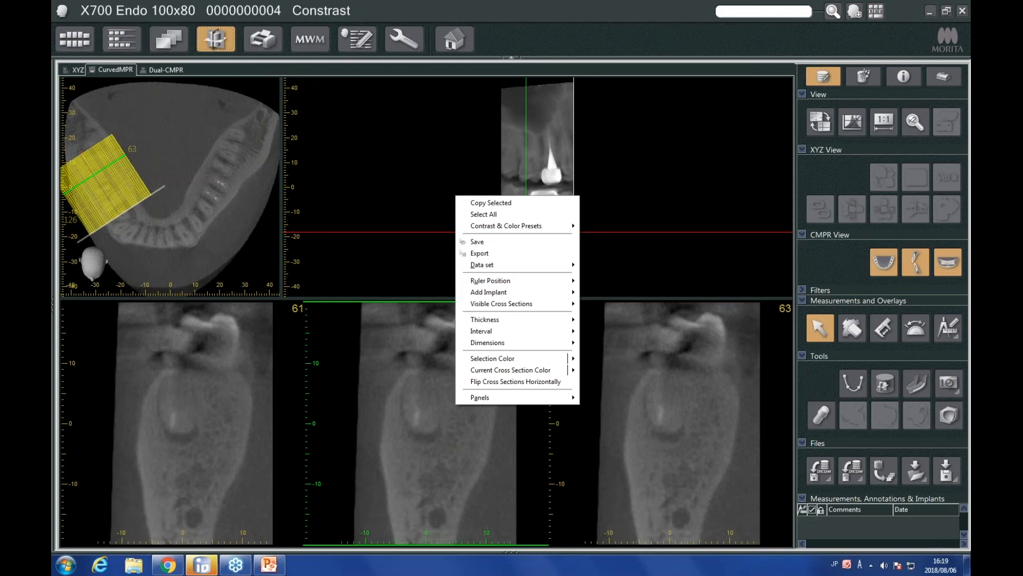
mouse_move(495, 323)
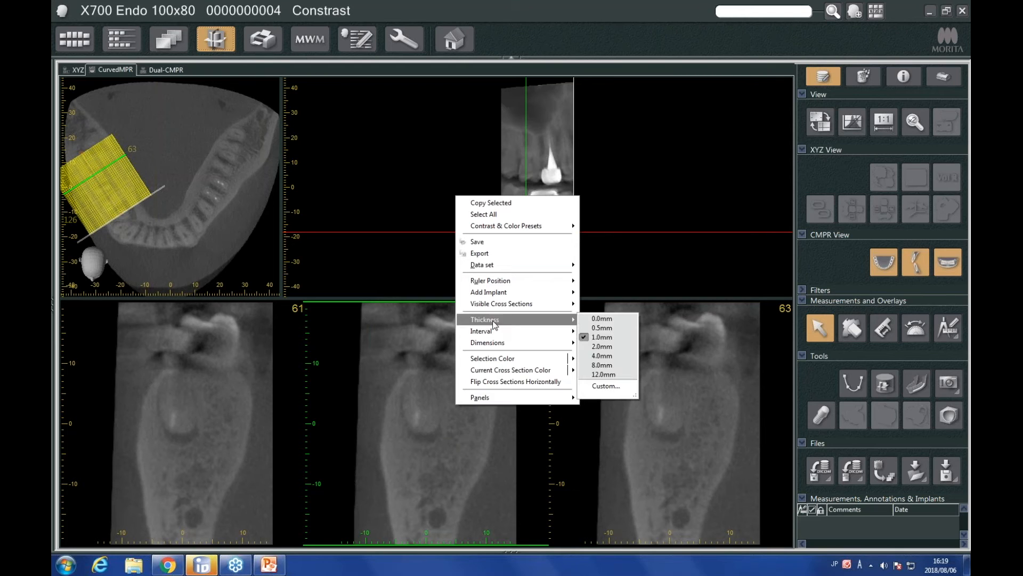
click(617, 329)
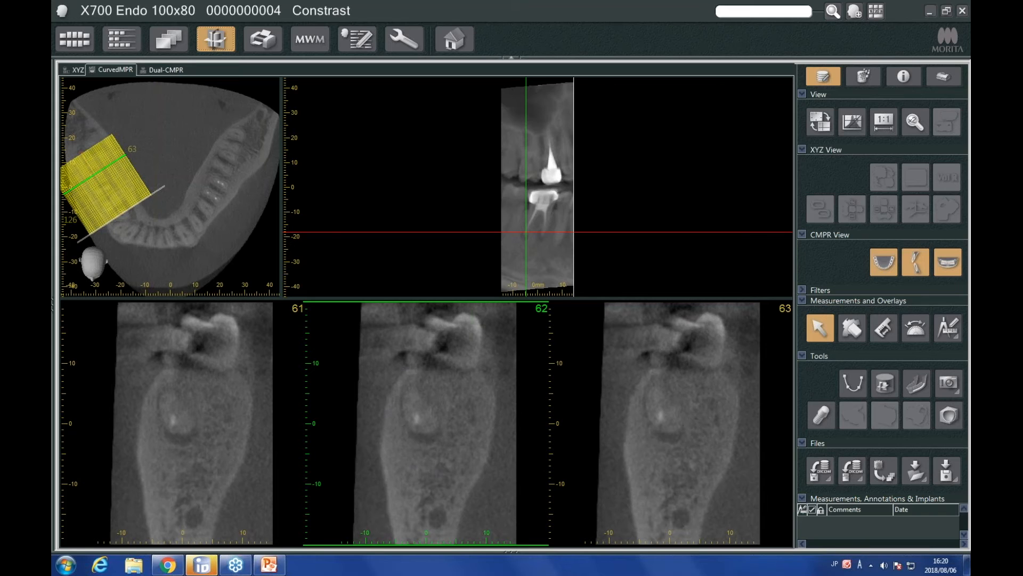
right_click(438, 182)
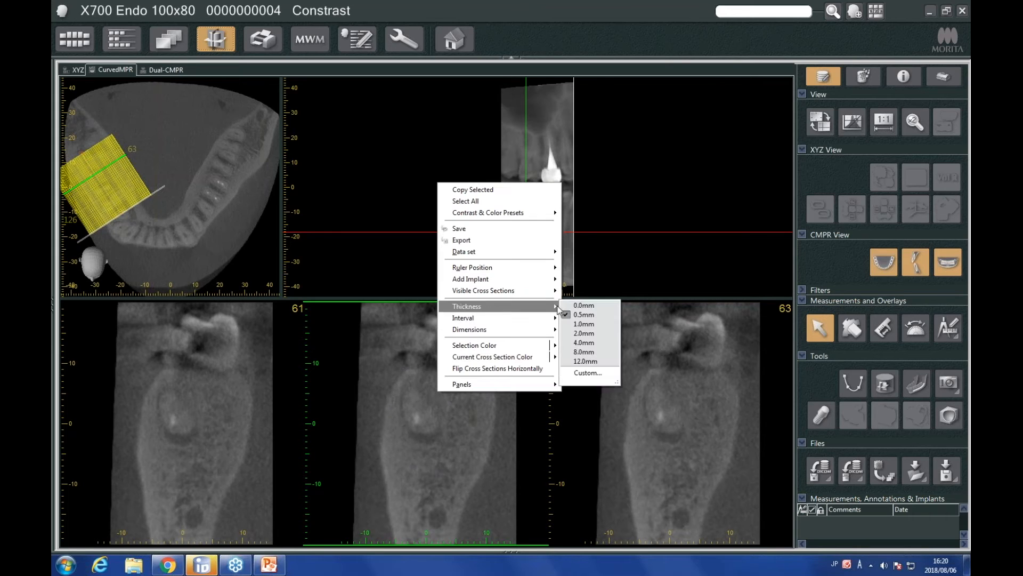
click(582, 324)
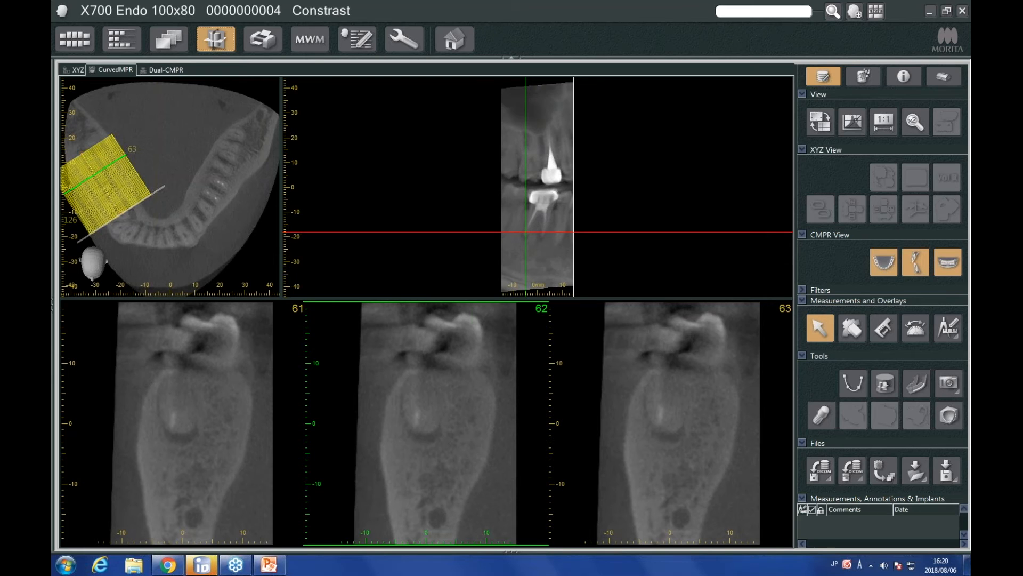
- Set the panoramic view's thickness to 1.0 mm
right_click(545, 254)
mouse_move(607, 353)
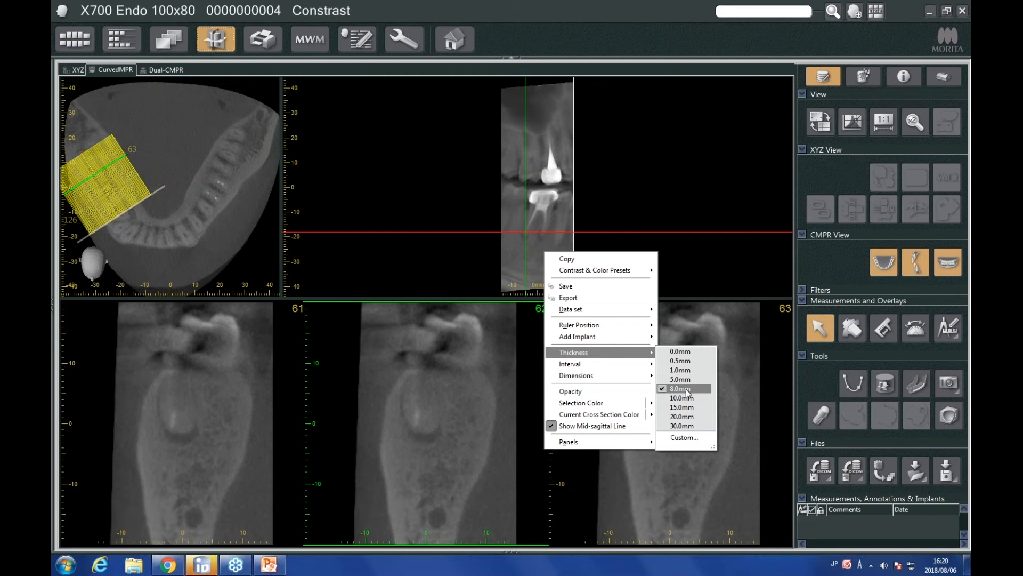
click(692, 370)
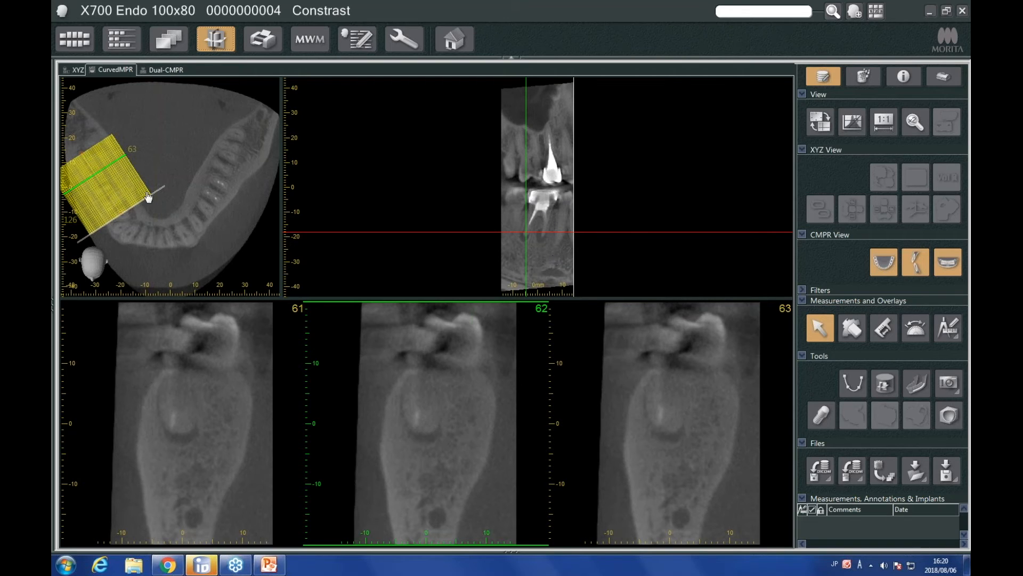
- Replace the molar curve with a shorter one of about 22 mm along the lower right molars, without saving the data set changes
right_click(112, 200)
click(159, 207)
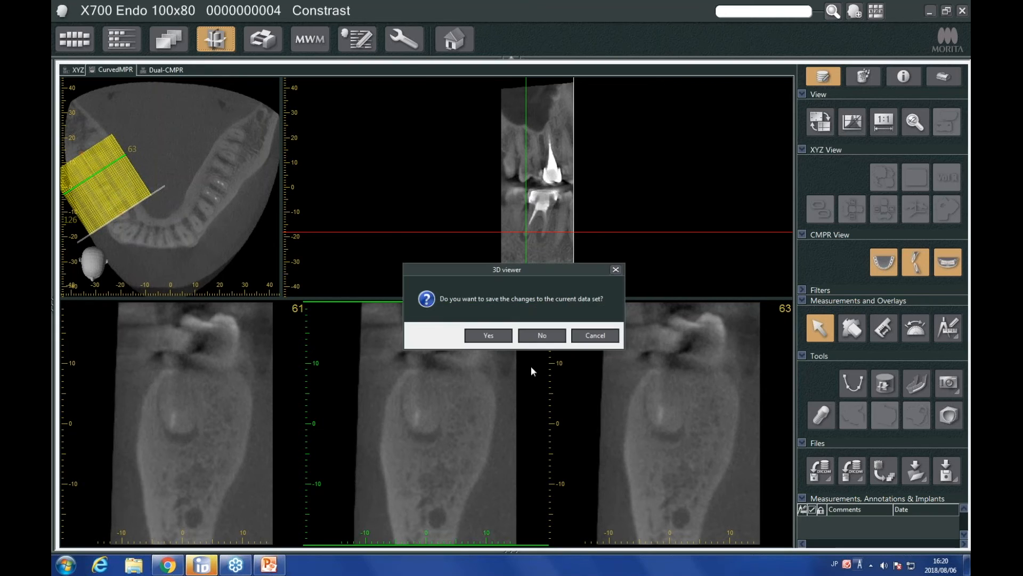
click(526, 337)
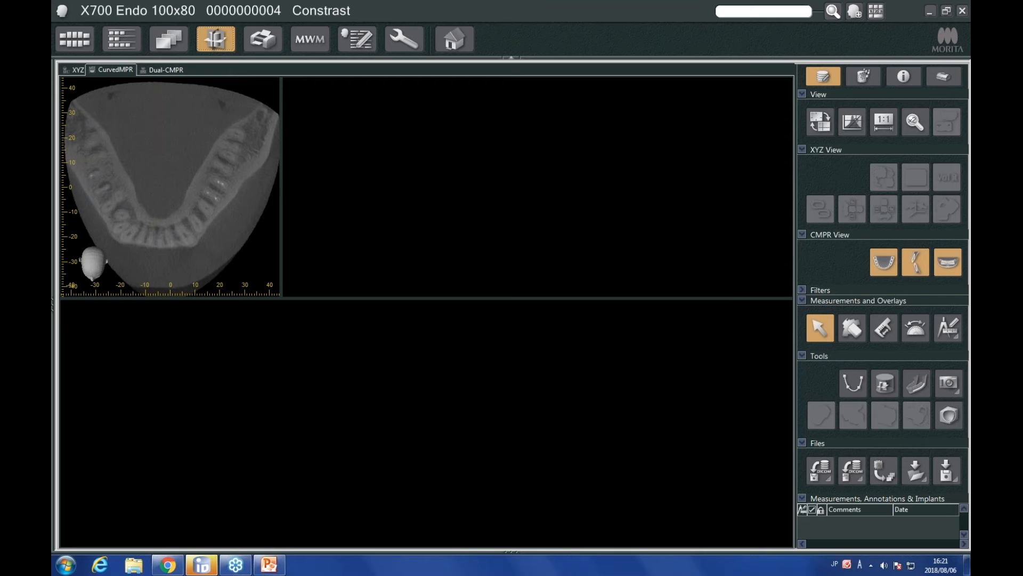
click(847, 384)
click(84, 158)
double_click(97, 182)
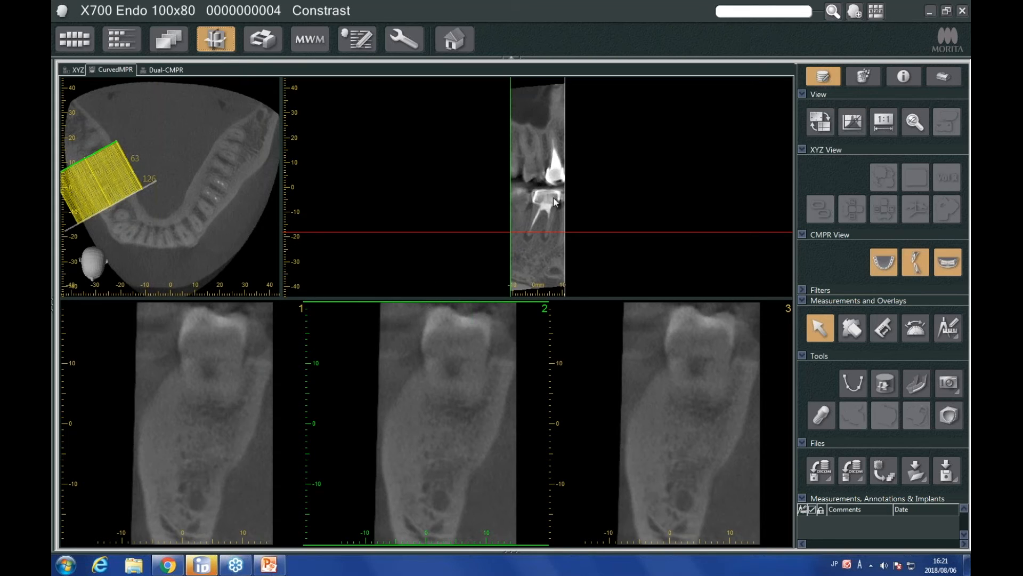
- Delete the shorter molar curve without saving the data set changes, and rotate the axial slice into a frontal view
right_click(105, 198)
click(135, 202)
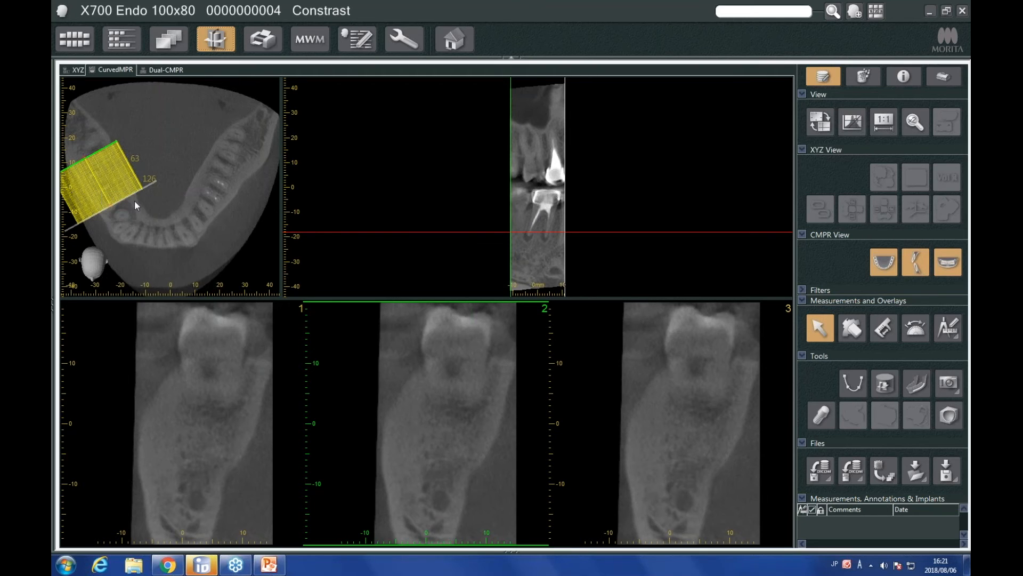
click(542, 336)
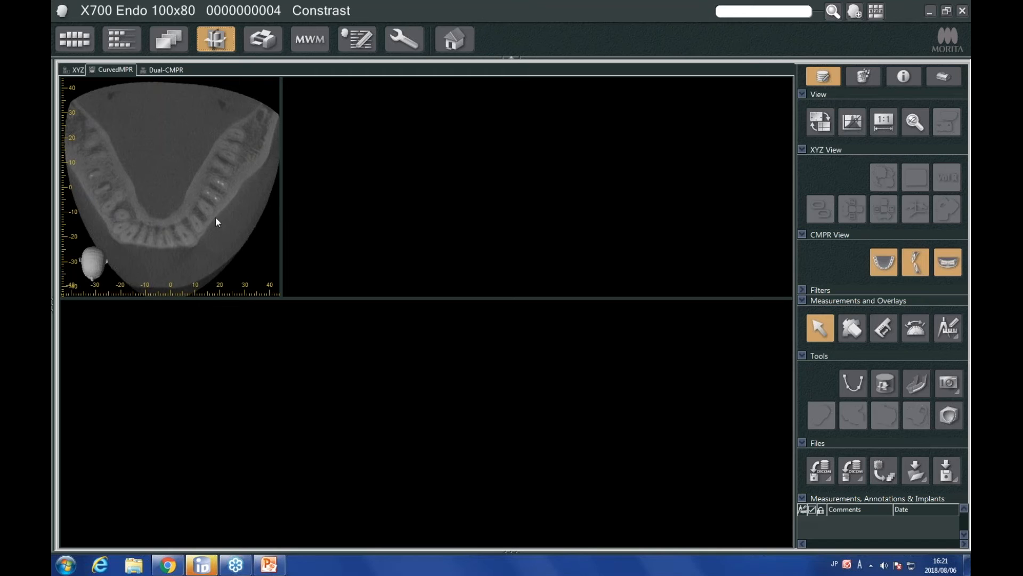
drag(219, 229, 223, 191)
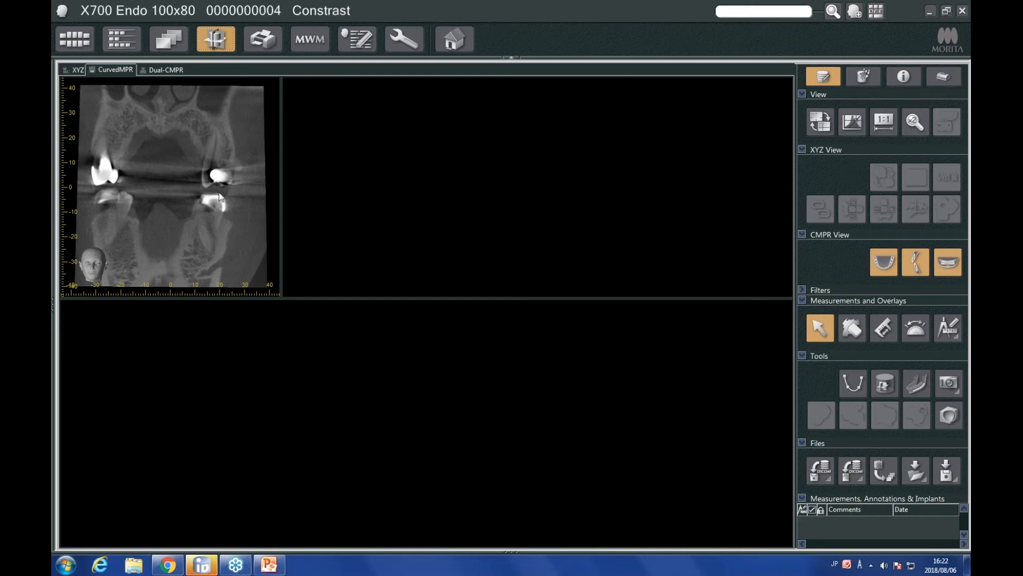
- Return to the XYZ view, reposition the slice planes and rotate the axial slice so the frontal slice passes through the crowned lower right molar
drag(190, 136, 172, 184)
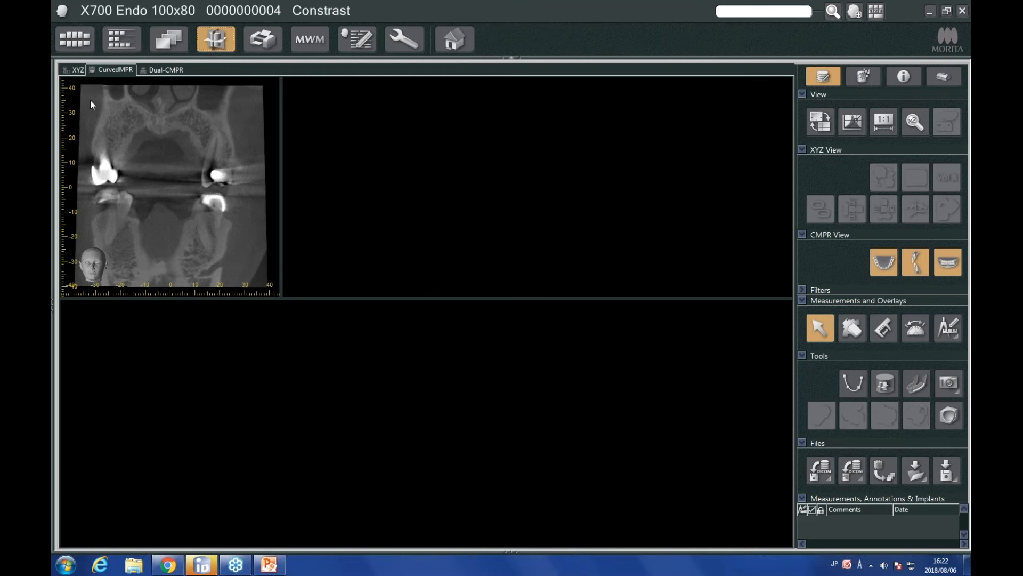
click(71, 69)
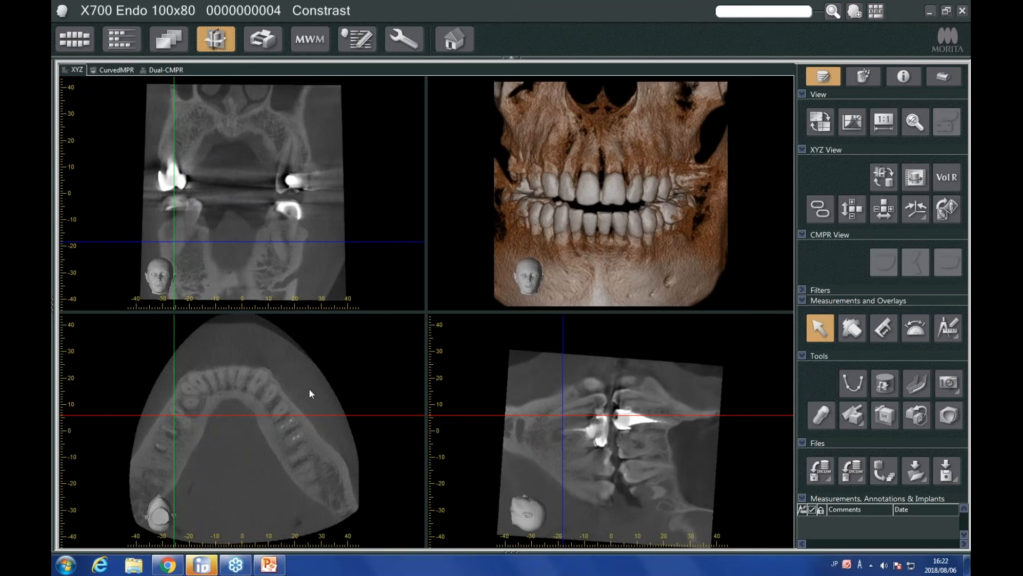
drag(319, 416, 330, 434)
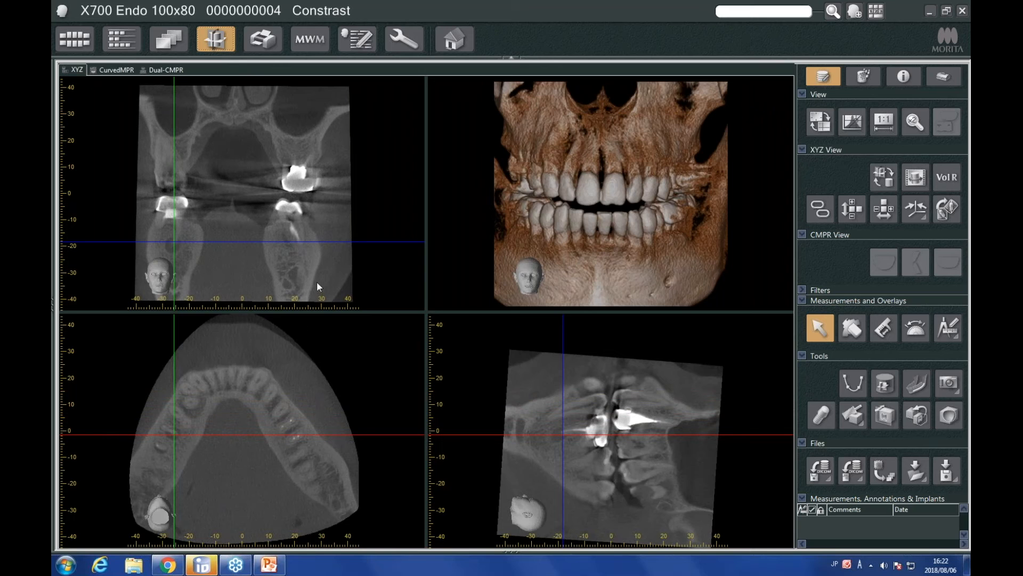
drag(335, 277, 338, 276)
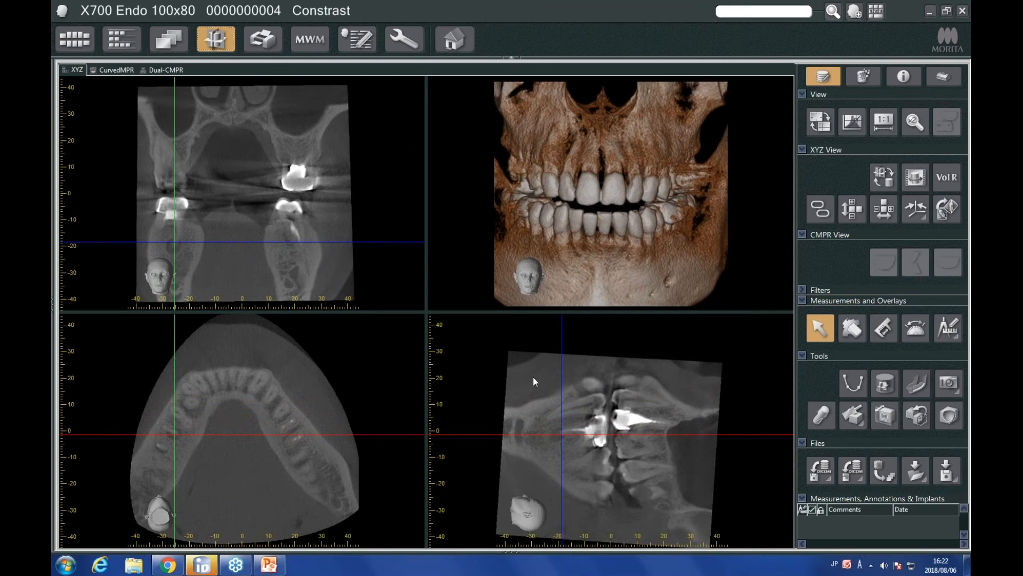
drag(560, 387, 587, 390)
drag(339, 470, 349, 457)
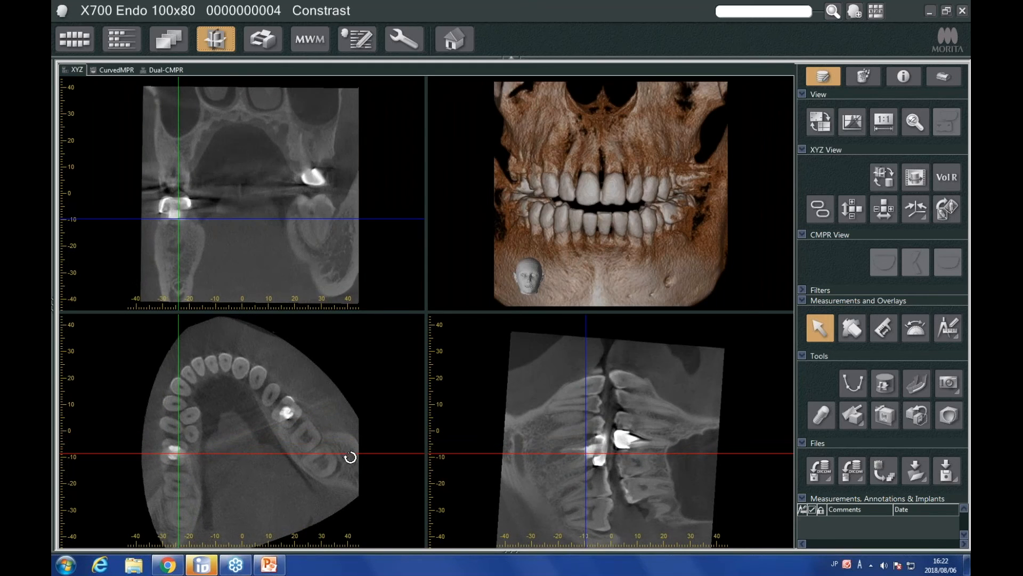
mouse_move(594, 451)
mouse_down()
mouse_move(598, 466)
mouse_move(603, 449)
mouse_up()
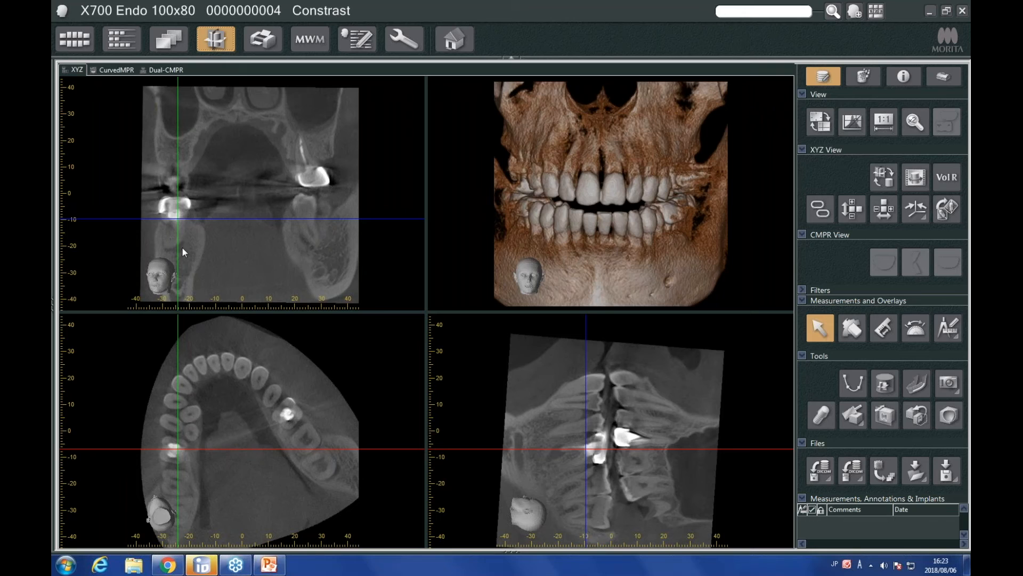
- In the curved MPR frontal slice, draw a vertical curve about 25 mm long down through the crowned lower right molar
click(112, 71)
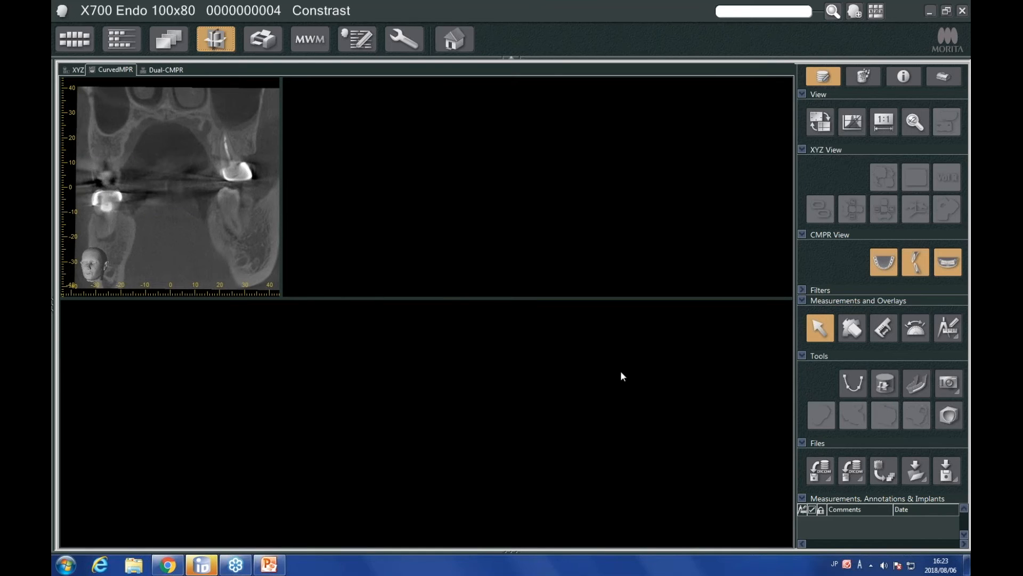
click(856, 391)
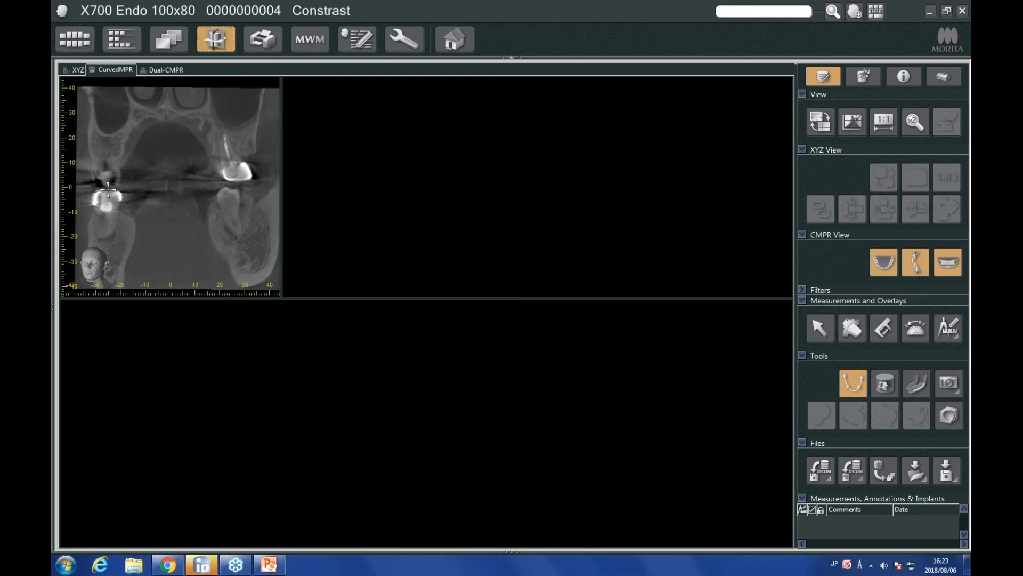
click(106, 249)
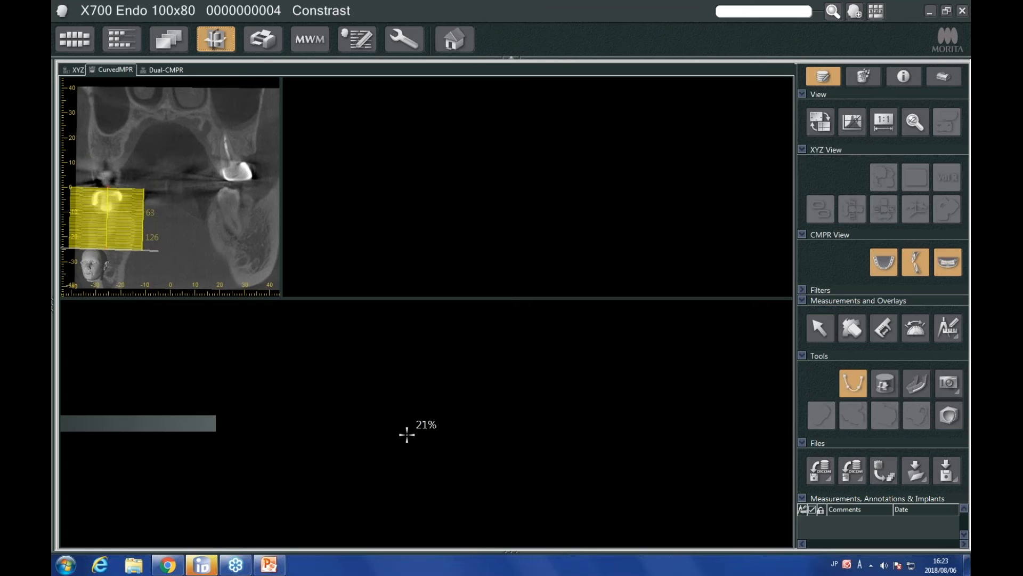
- Examine the molar's cross-sections one after another from the crown toward the roots, up to section 41
scroll(418, 398, down, 3)
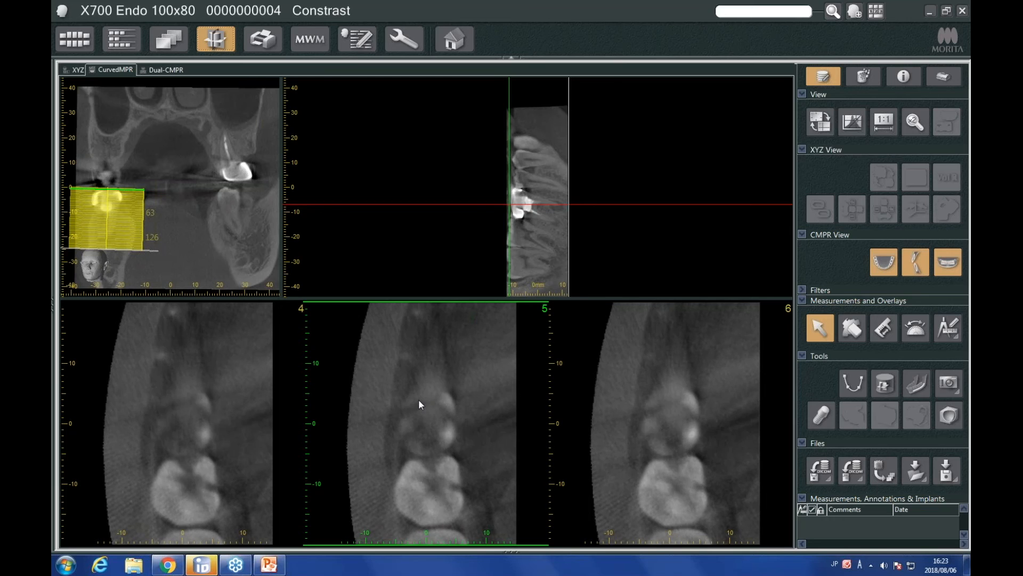
scroll(419, 401, down, 9)
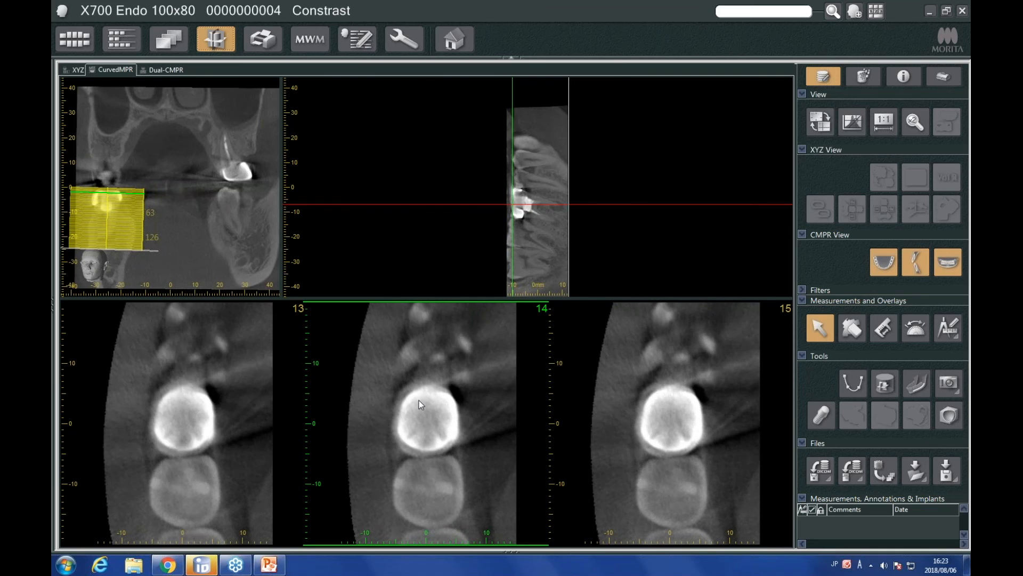
scroll(419, 401, down, 14)
scroll(421, 401, down, 10)
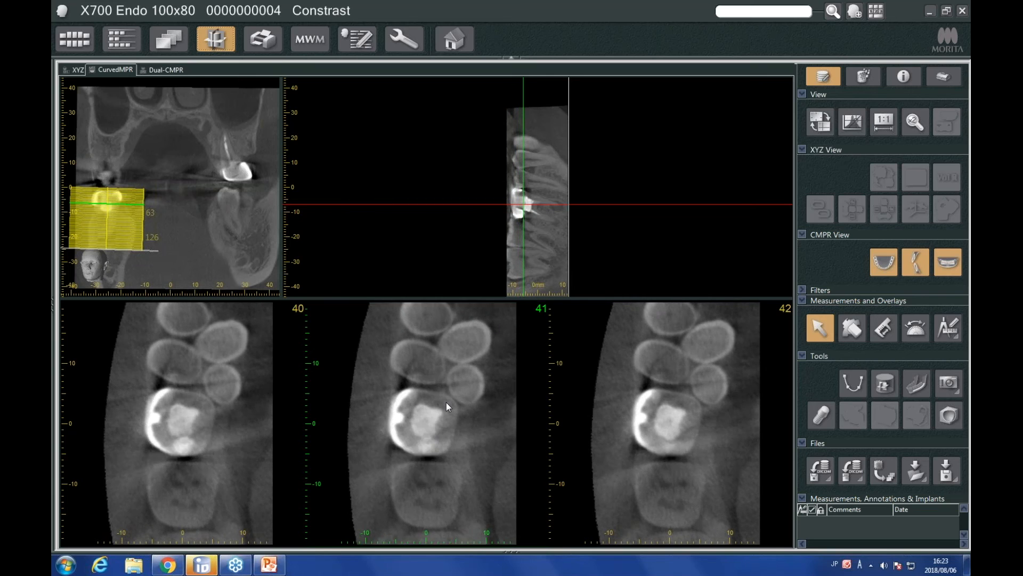
- Examine the cross-sections through the crowned lower molar from crown level down to the root tips, as far as section 123
scroll(446, 403, down, 20)
scroll(443, 405, down, 12)
scroll(443, 410, down, 12)
scroll(442, 410, down, 12)
scroll(441, 408, down, 12)
scroll(440, 409, down, 10)
scroll(461, 413, down, 3)
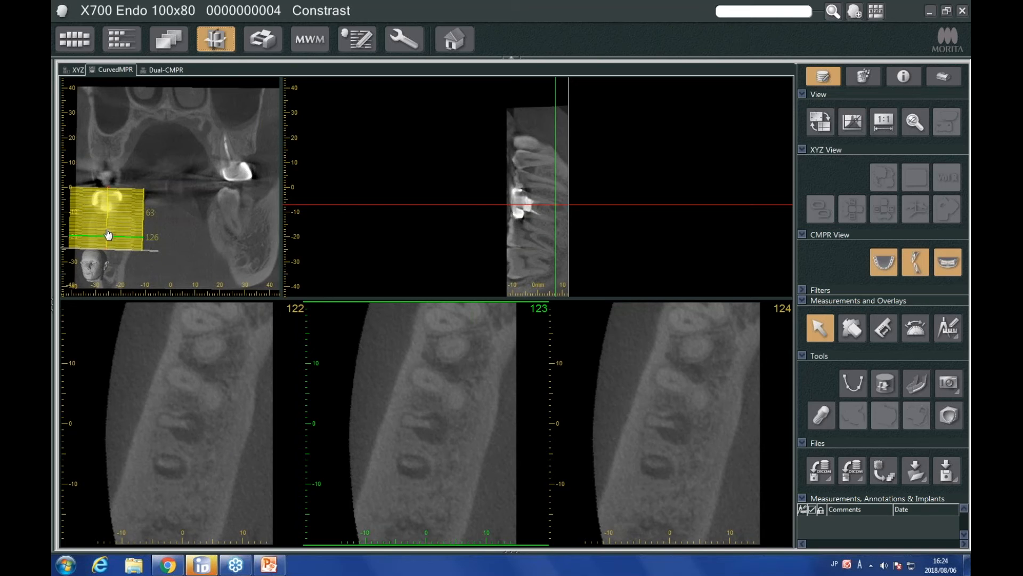
- Delete the existing curve through the lower molar without saving the changes to the data set
right_click(106, 211)
click(128, 214)
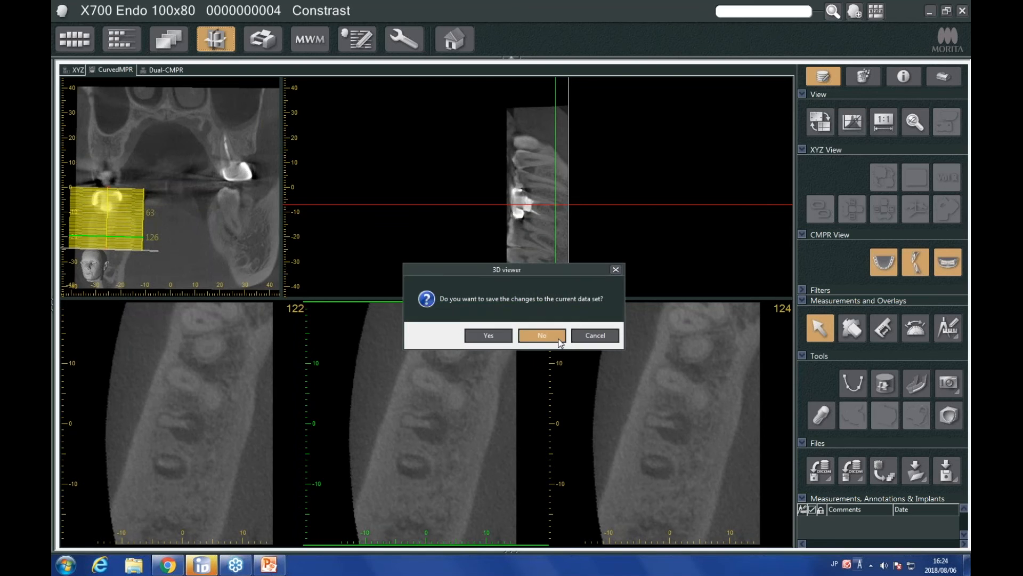
click(542, 339)
- Rotate the volume in the XYZ sagittal view until the lower arch shows as an axial slice, and return to CurvedMPR
click(76, 71)
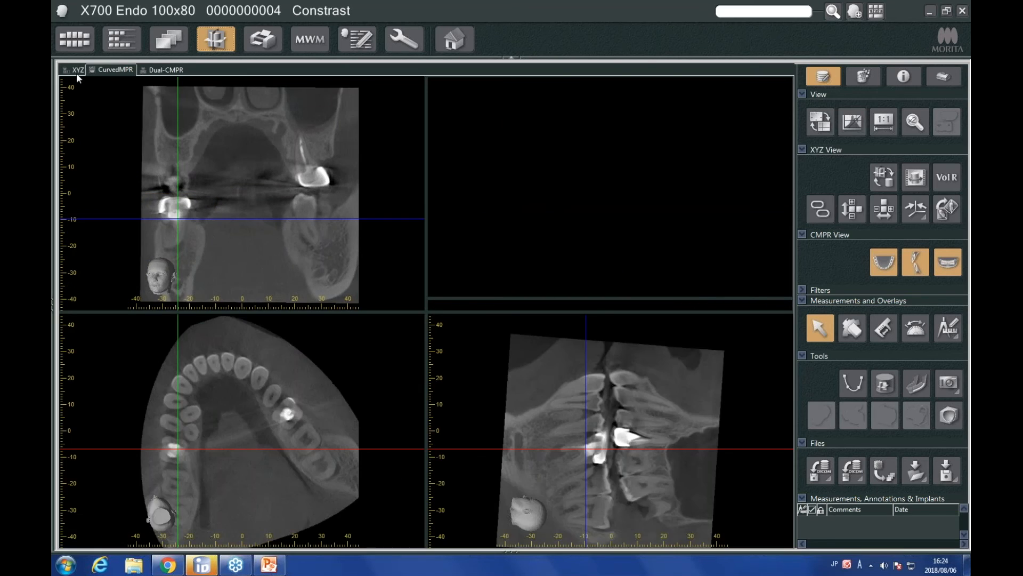
drag(656, 513, 683, 403)
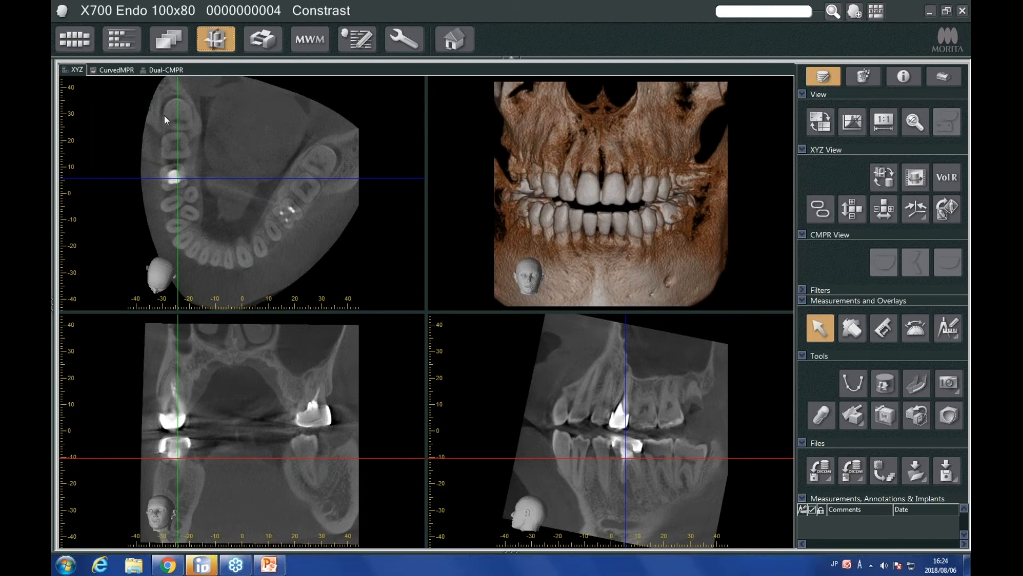
click(113, 71)
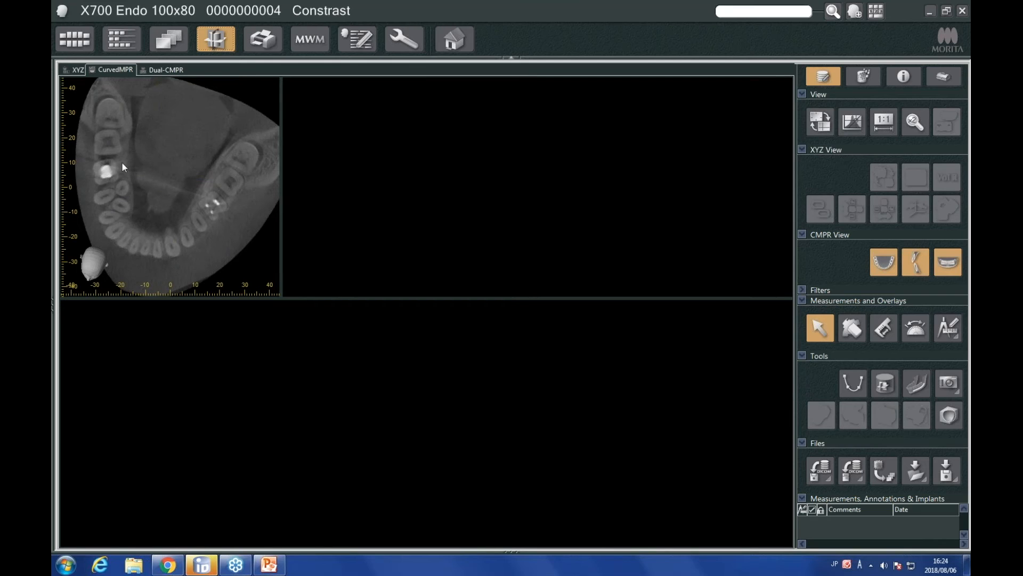
- Draw a short curve along the arch through the crowned lower molar on the axial slice
click(853, 384)
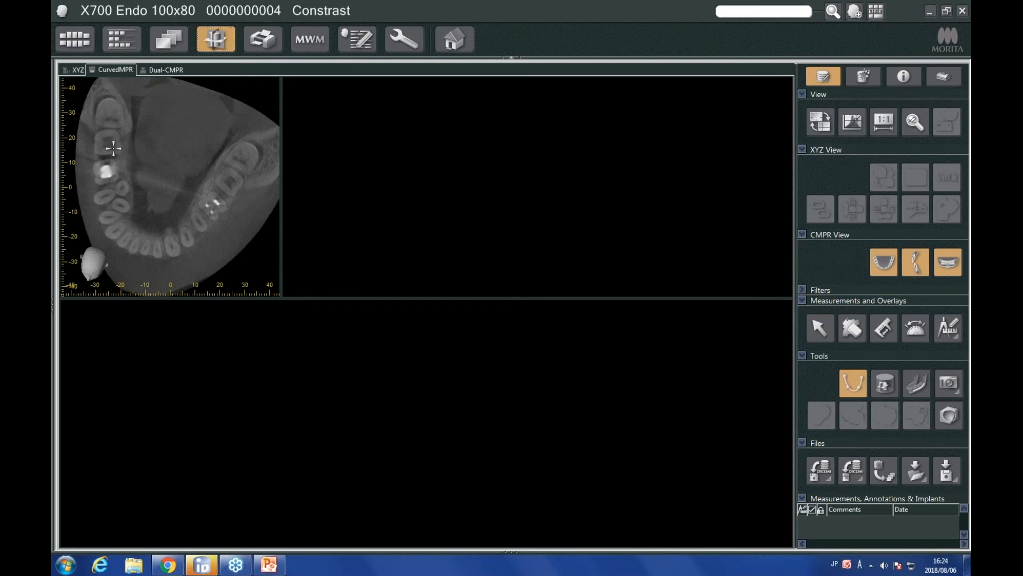
click(105, 146)
click(109, 195)
double_click(109, 194)
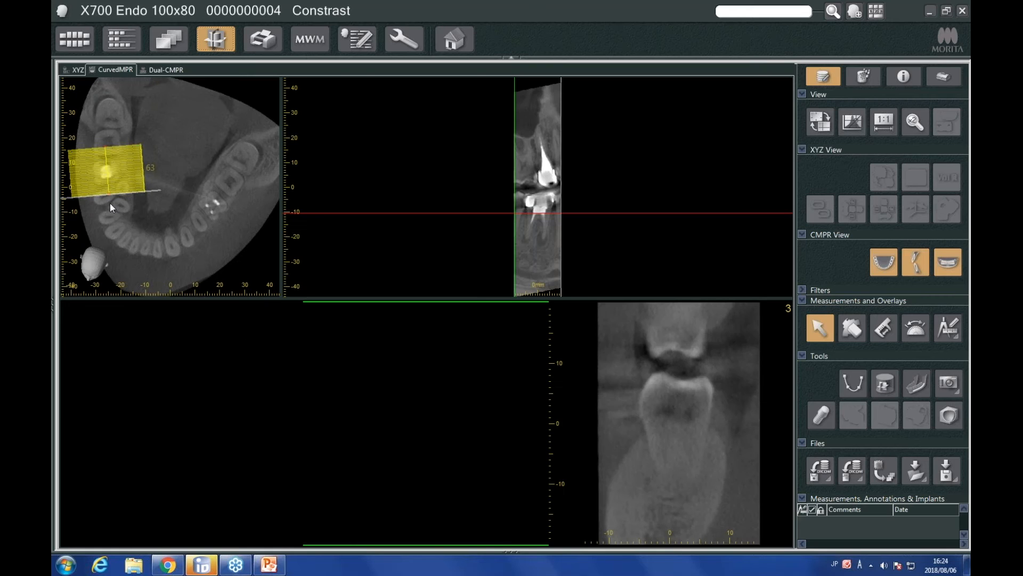
- Delete the short curve along the arch and decline saving the data set changes
right_click(107, 169)
click(130, 174)
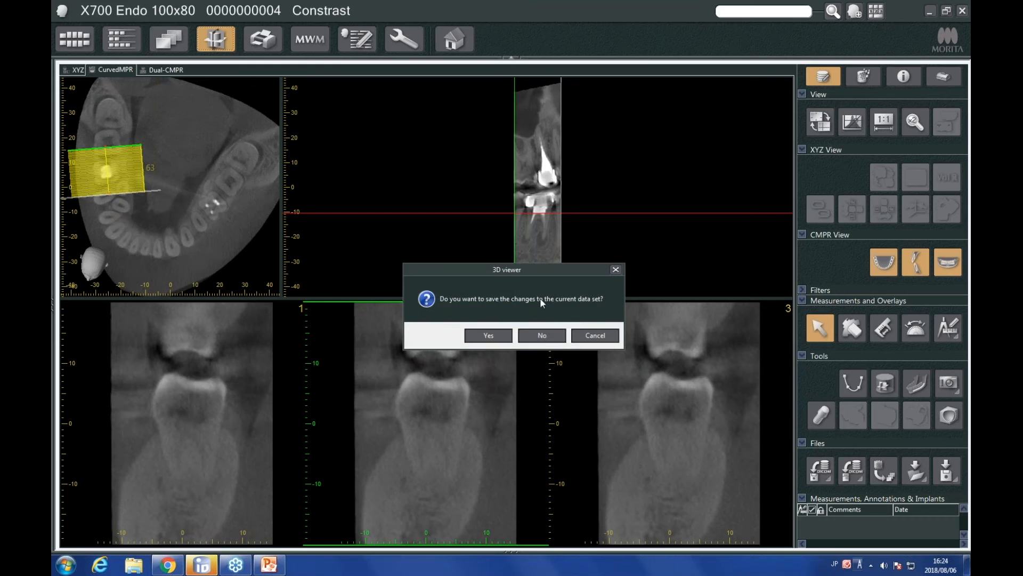
click(547, 335)
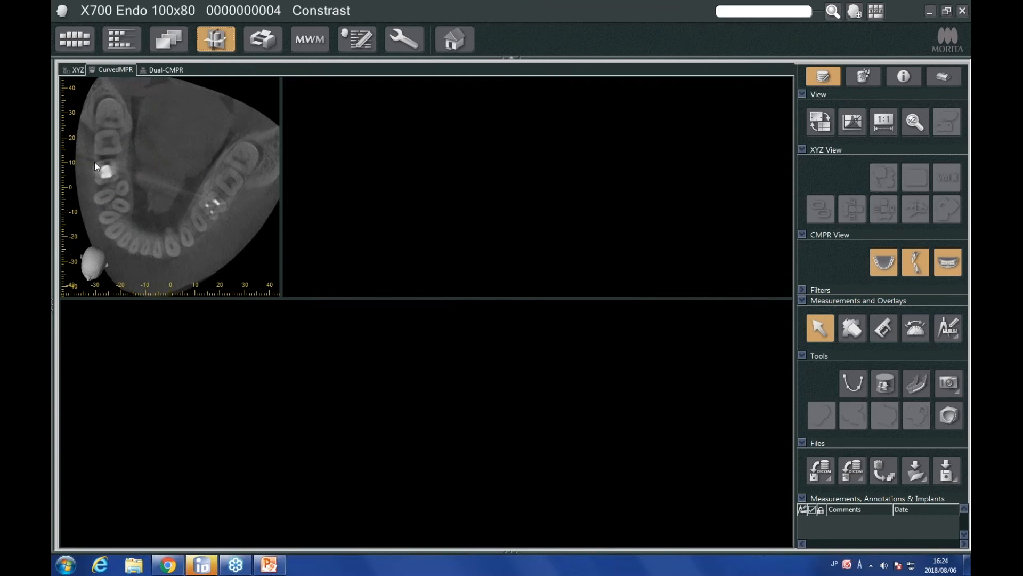
- Draw a curve looping around the crowned lower molar on the axial slice and hide the panoramic view
click(852, 387)
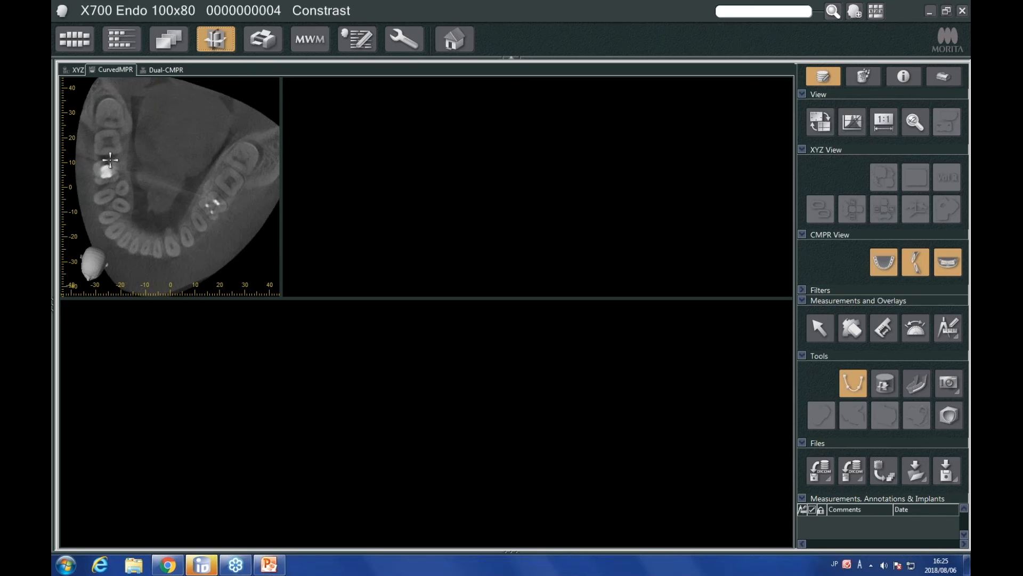
drag(97, 161, 95, 186)
double_click(119, 181)
double_click(117, 161)
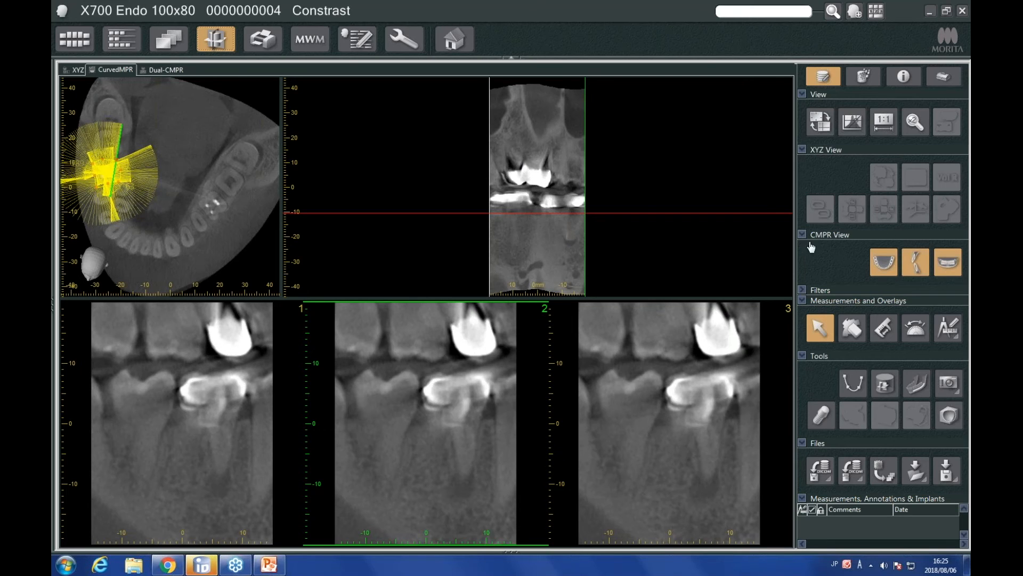
click(952, 265)
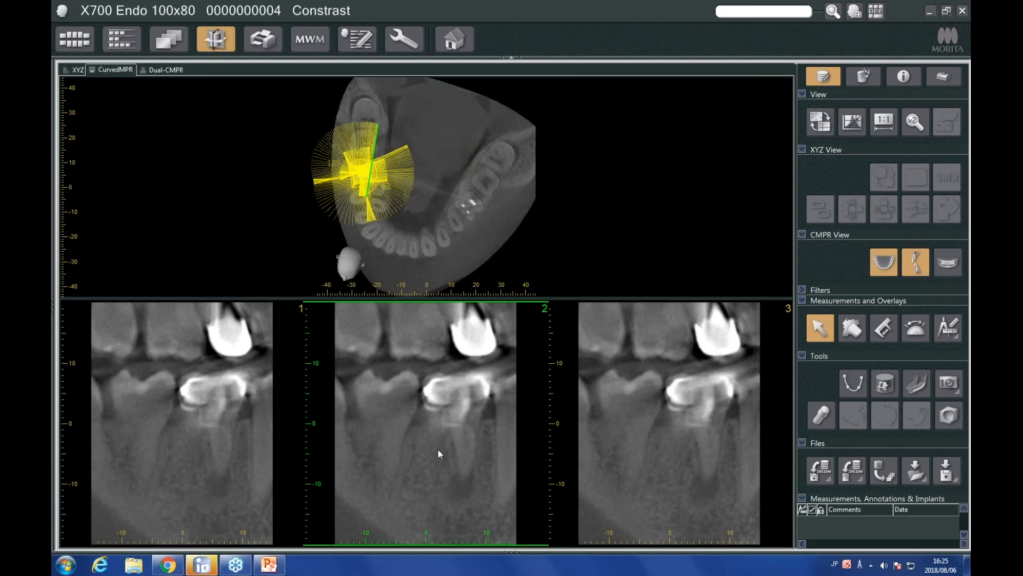
- Examine the radial cross-sections around the crowned lower molar's roots, advancing from section 2 to section 130
scroll(415, 427, down, 6)
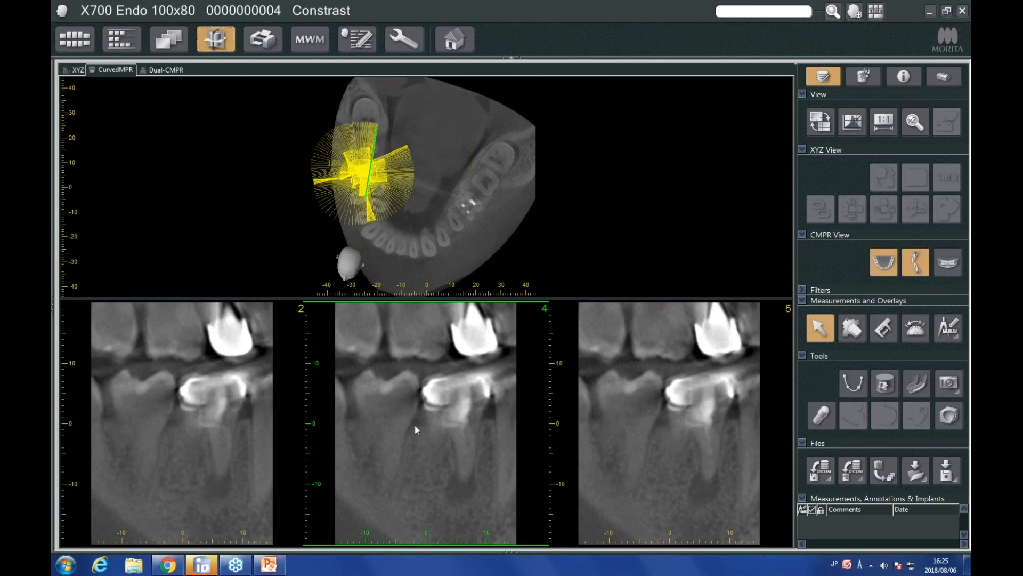
scroll(415, 423, down, 13)
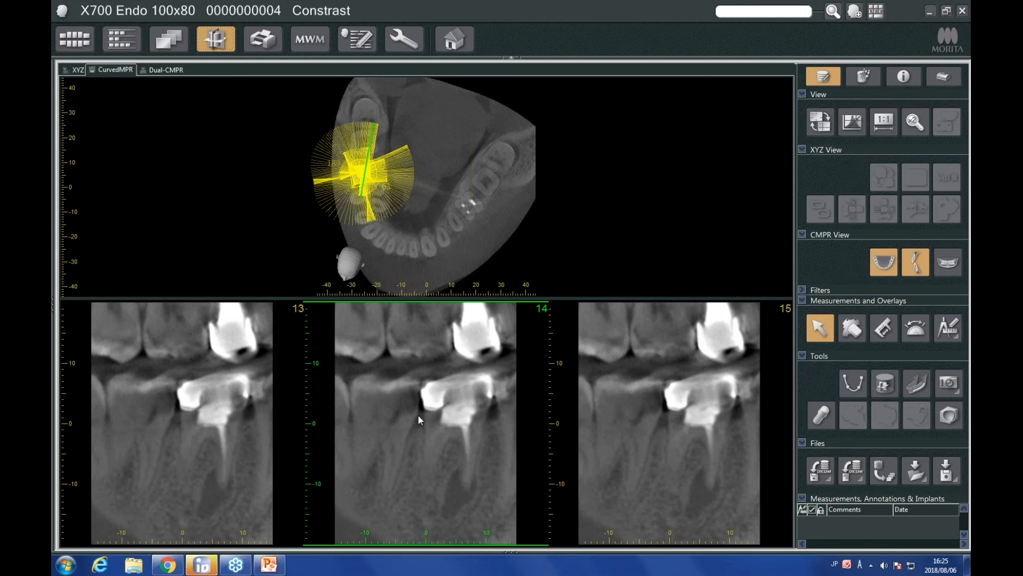
scroll(424, 411, down, 14)
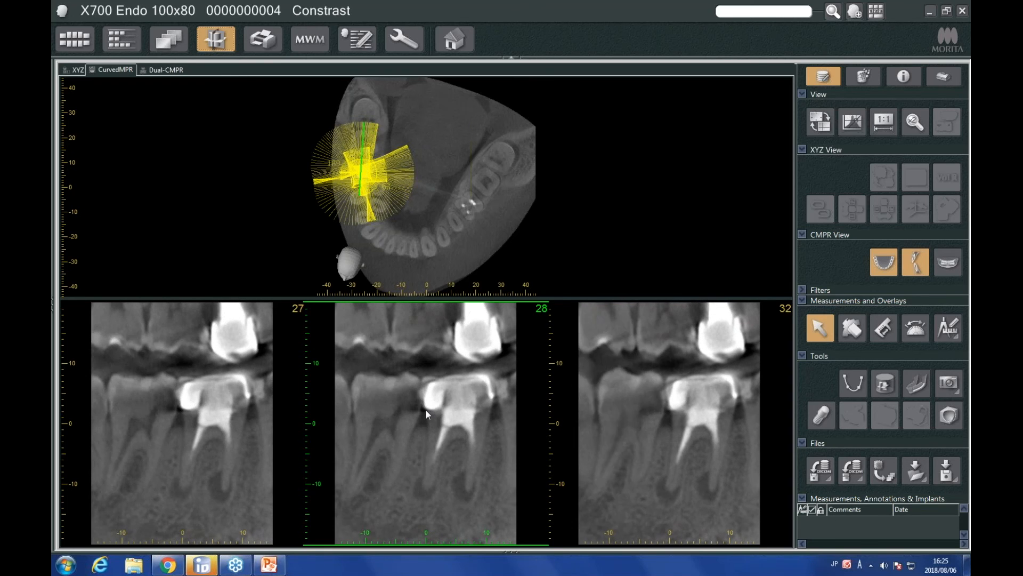
scroll(426, 410, down, 14)
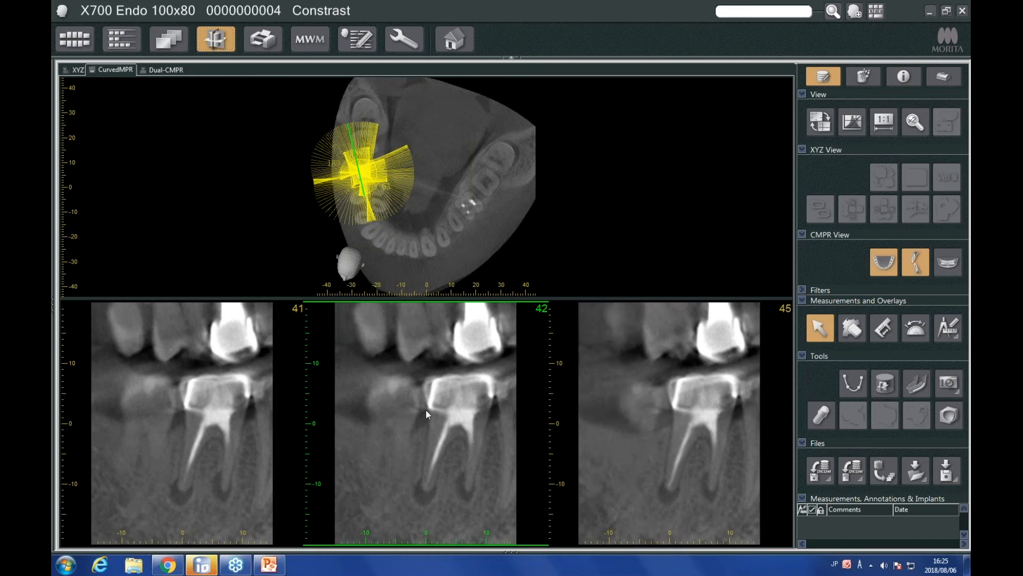
scroll(425, 412, down, 9)
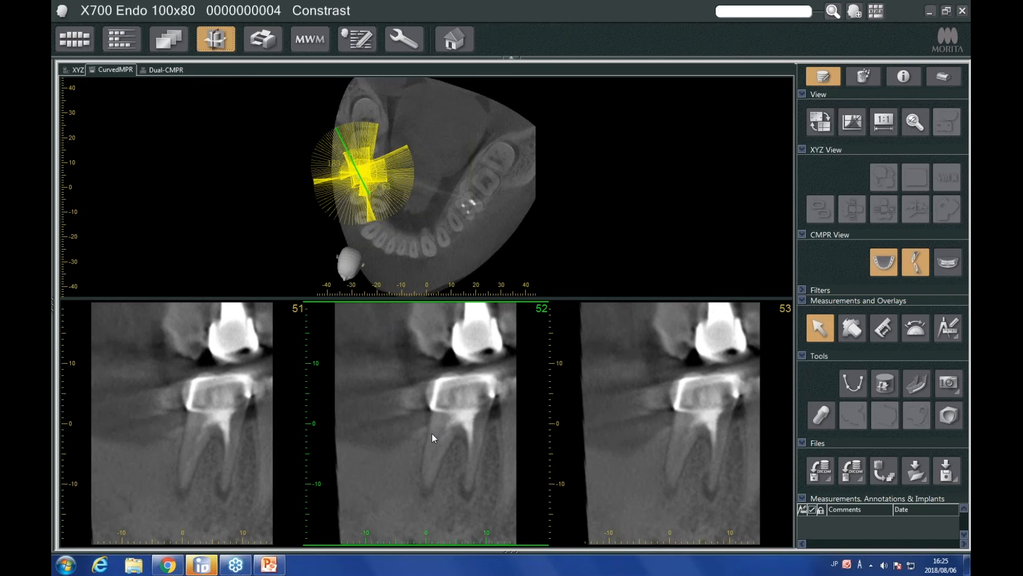
scroll(435, 424, down, 12)
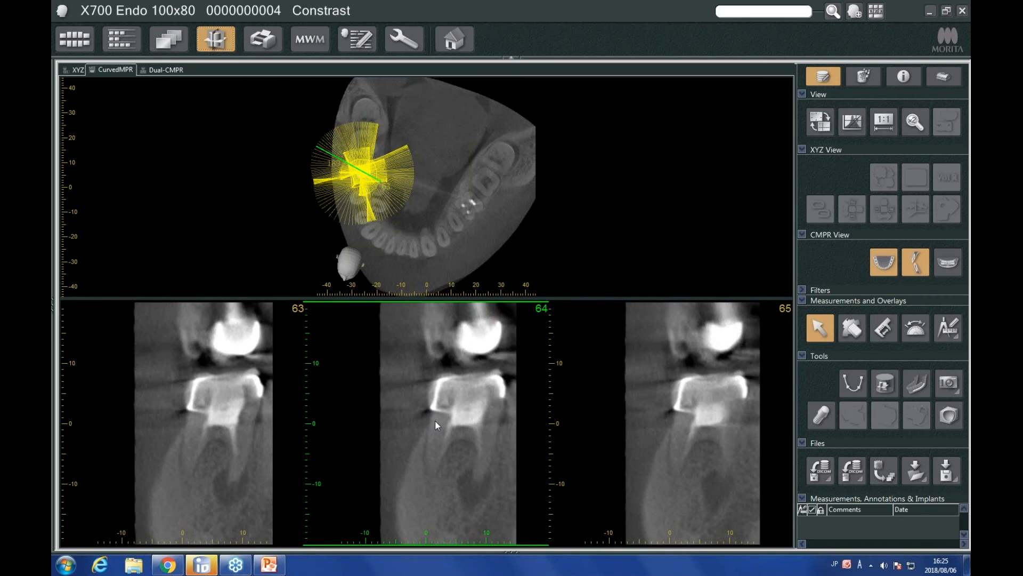
scroll(435, 422, down, 13)
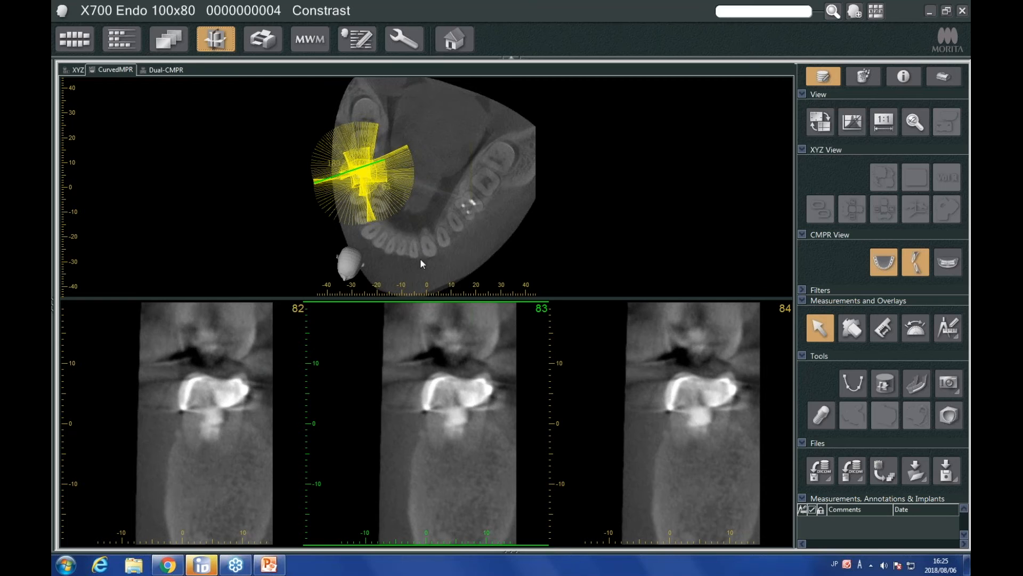
scroll(447, 376, down, 10)
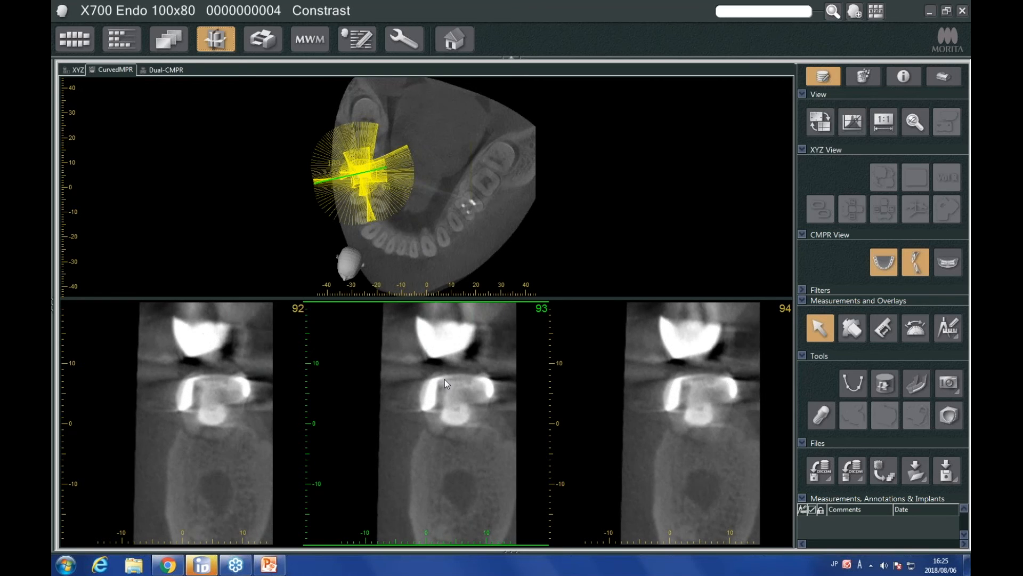
scroll(445, 379, down, 14)
scroll(445, 379, down, 14)
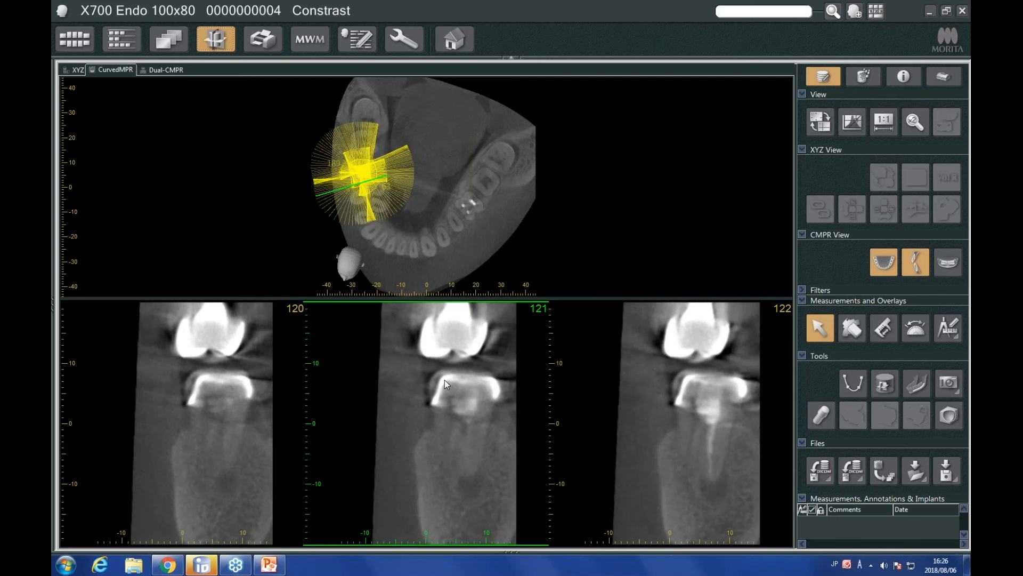
scroll(445, 379, down, 9)
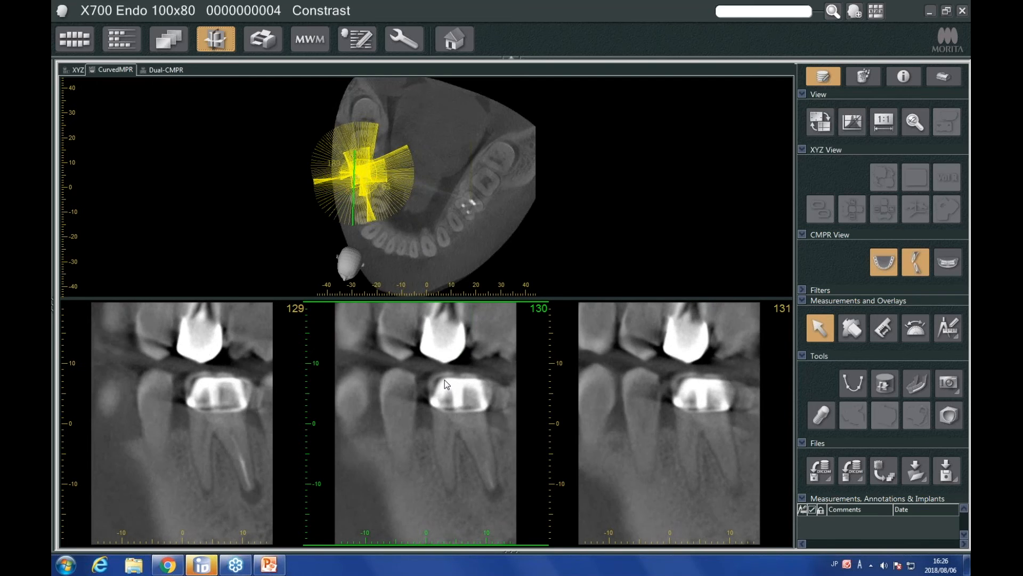
- Compare the filled root canal in sections 127 to 131 and continue examining the roots up to section 154
scroll(445, 380, down, 1)
scroll(444, 380, up, 4)
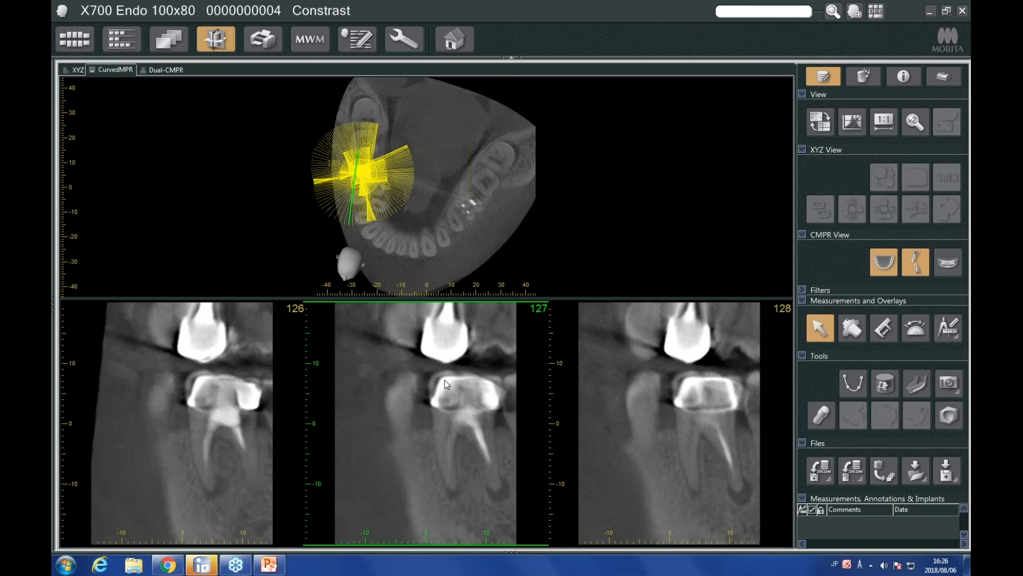
scroll(444, 380, down, 3)
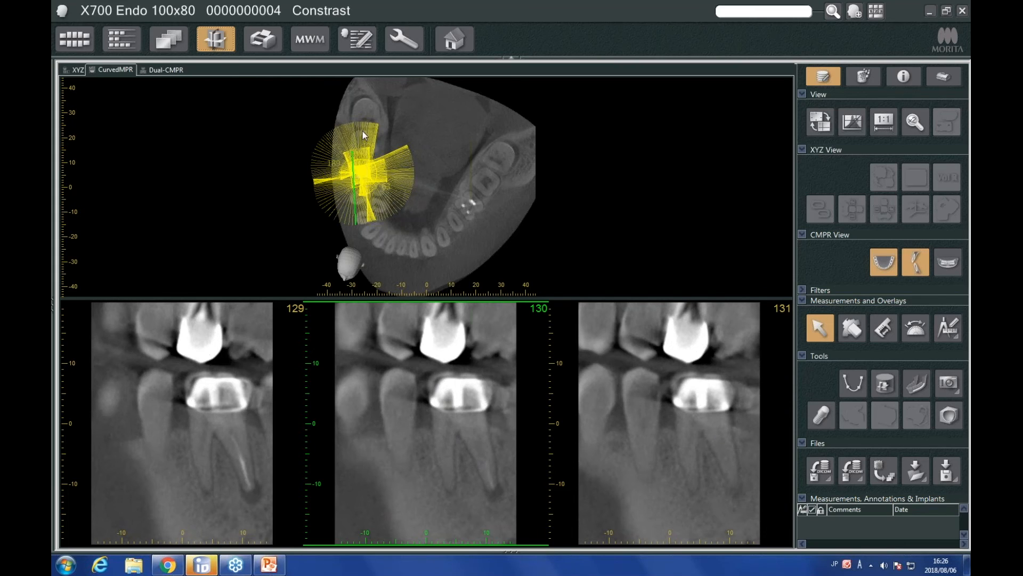
scroll(468, 439, down, 2)
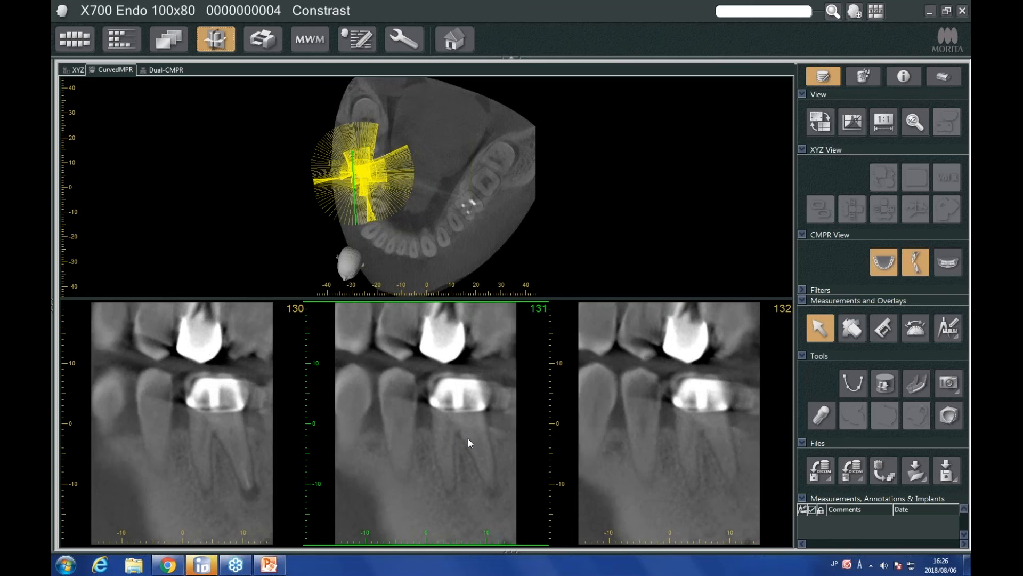
scroll(469, 441, up, 3)
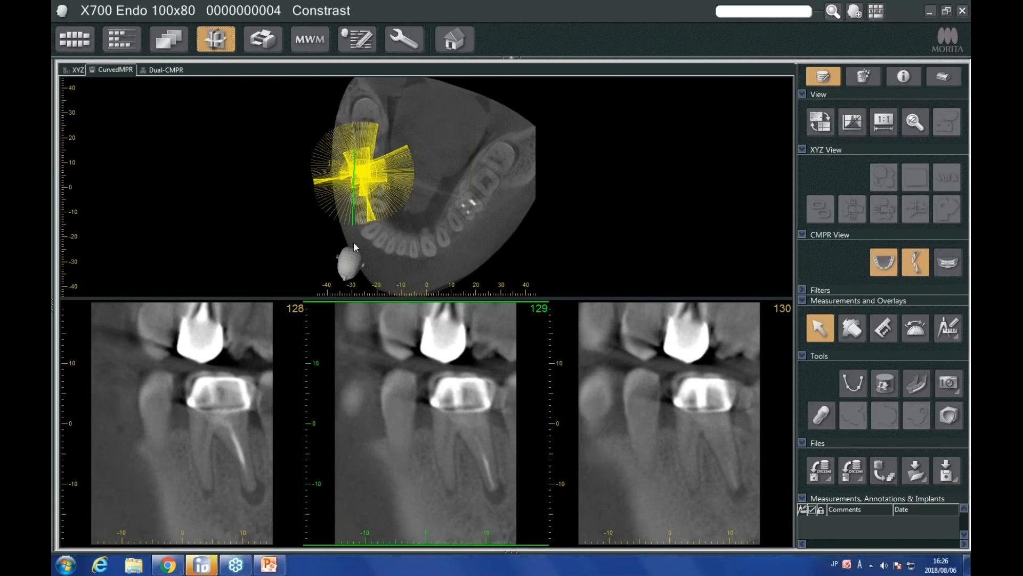
scroll(439, 388, down, 1)
scroll(442, 386, down, 10)
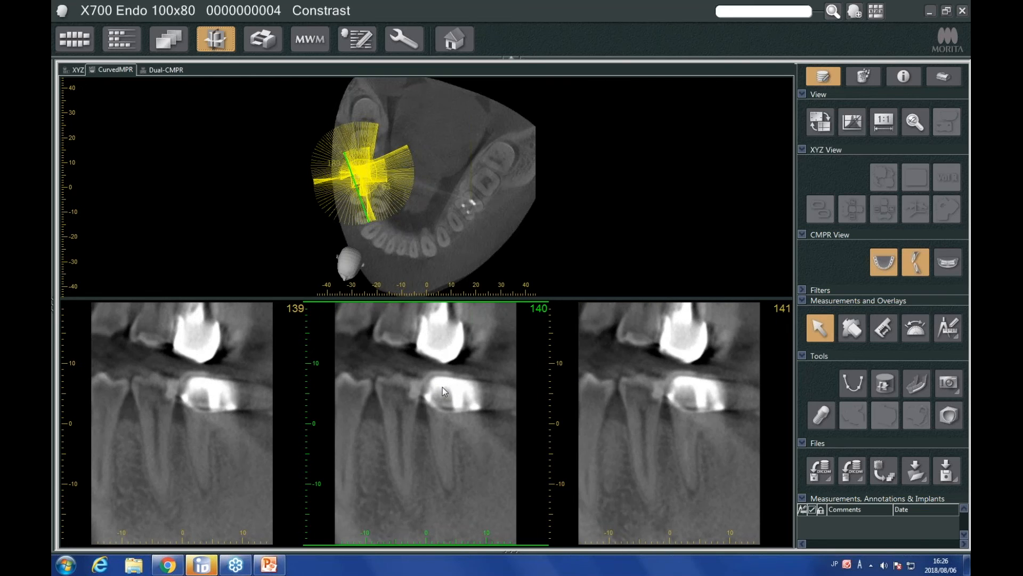
scroll(442, 387, down, 11)
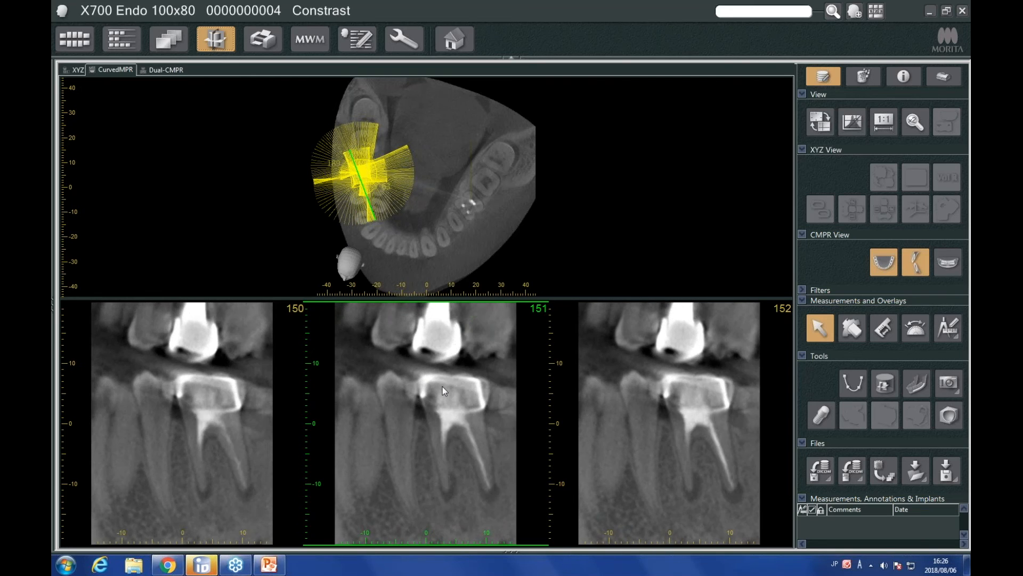
scroll(443, 390, down, 3)
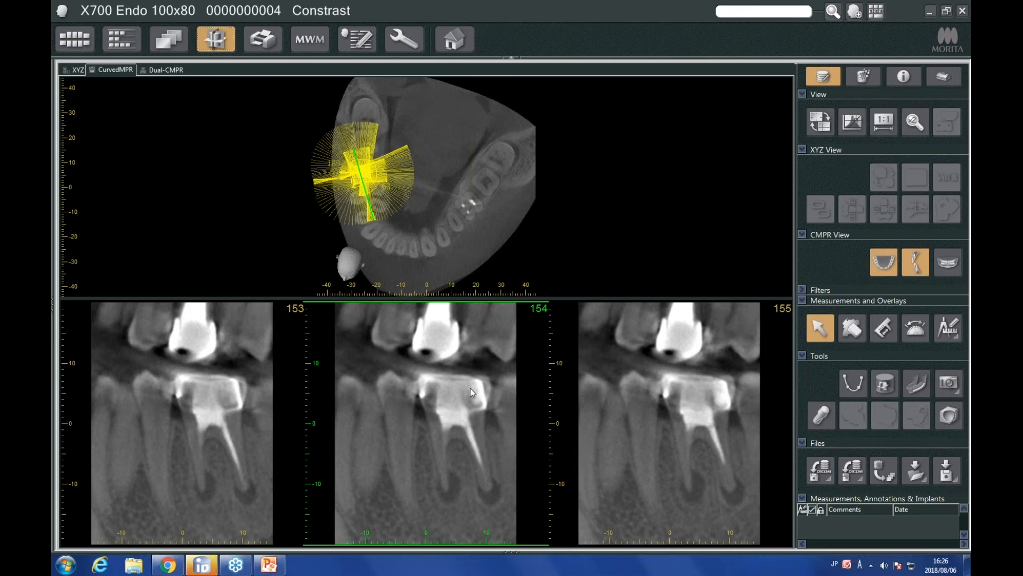
click(77, 69)
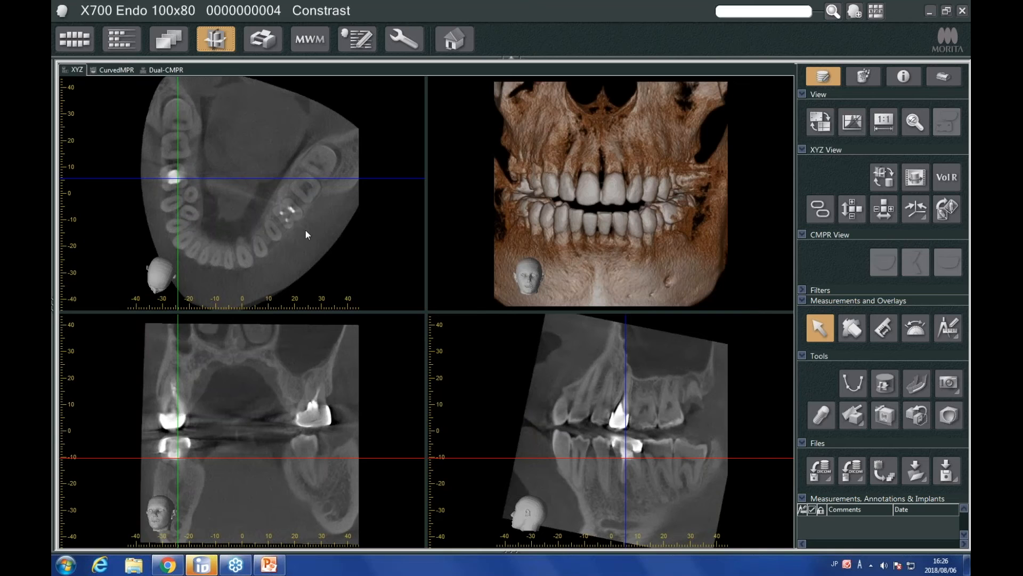
right_click(300, 230)
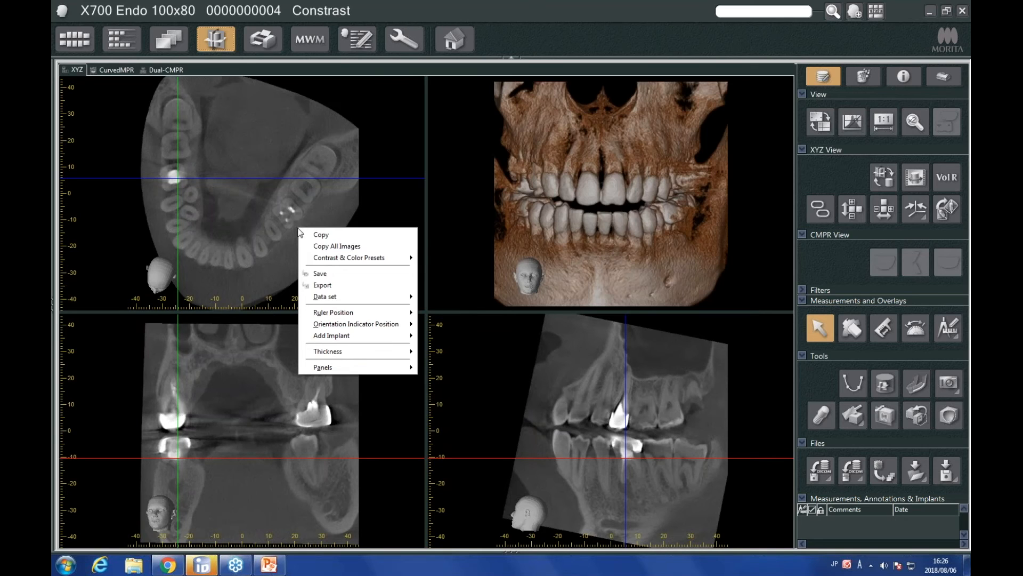
mouse_move(335, 296)
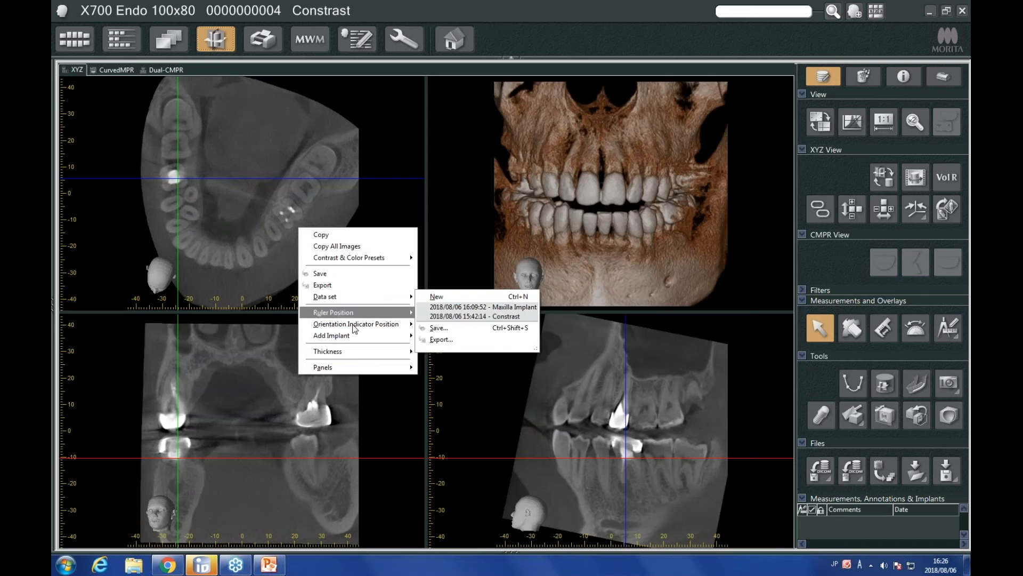
click(485, 318)
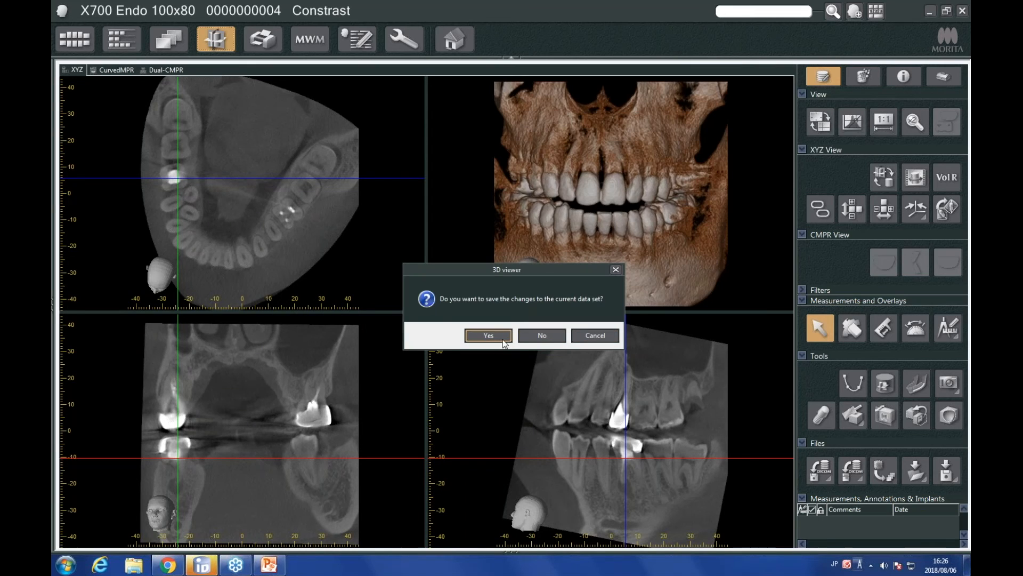
click(585, 337)
- Change the interval of the radial cross-sections around the crowned lower molar to another preset
right_click(385, 170)
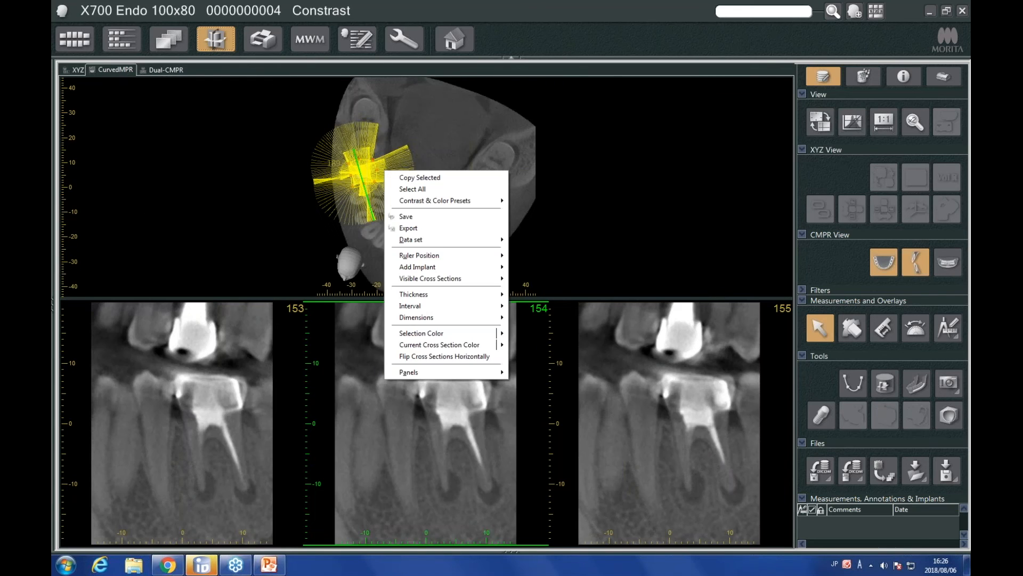
mouse_move(462, 332)
mouse_move(457, 305)
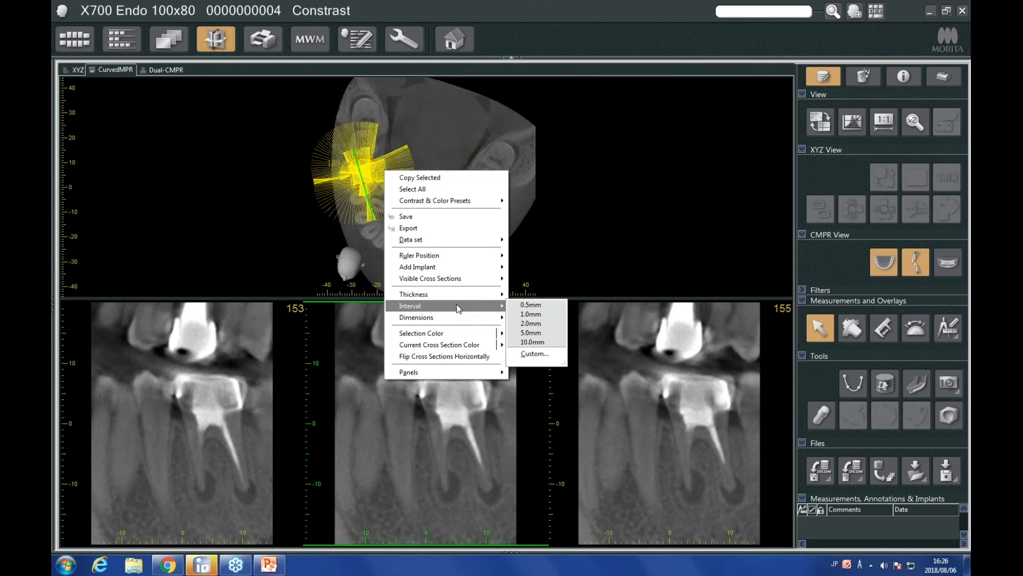
click(529, 329)
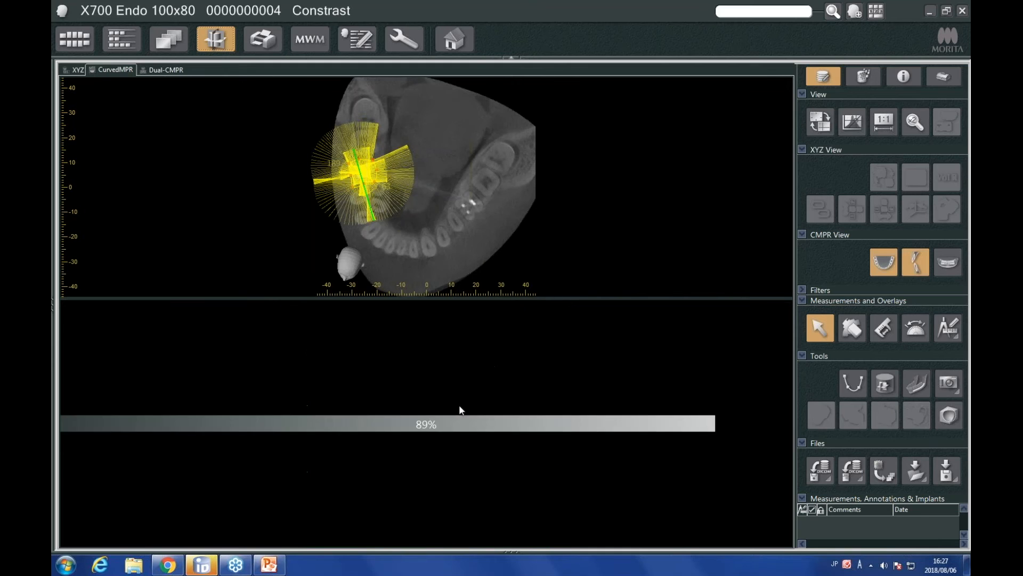
- Return to the XYZ view and reload the saved Constrast data set without saving the current changes
click(79, 69)
right_click(277, 237)
mouse_move(313, 306)
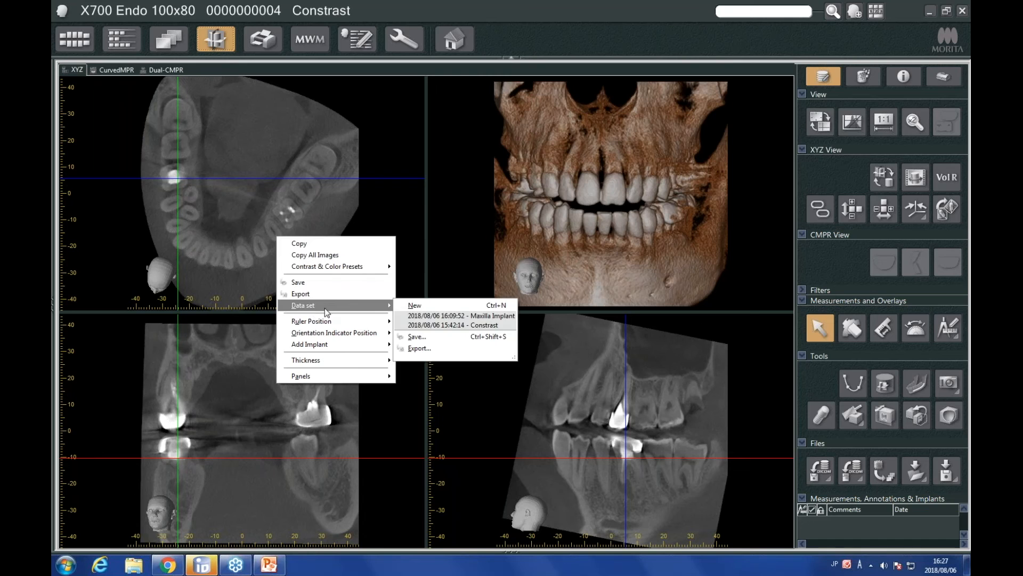
click(476, 324)
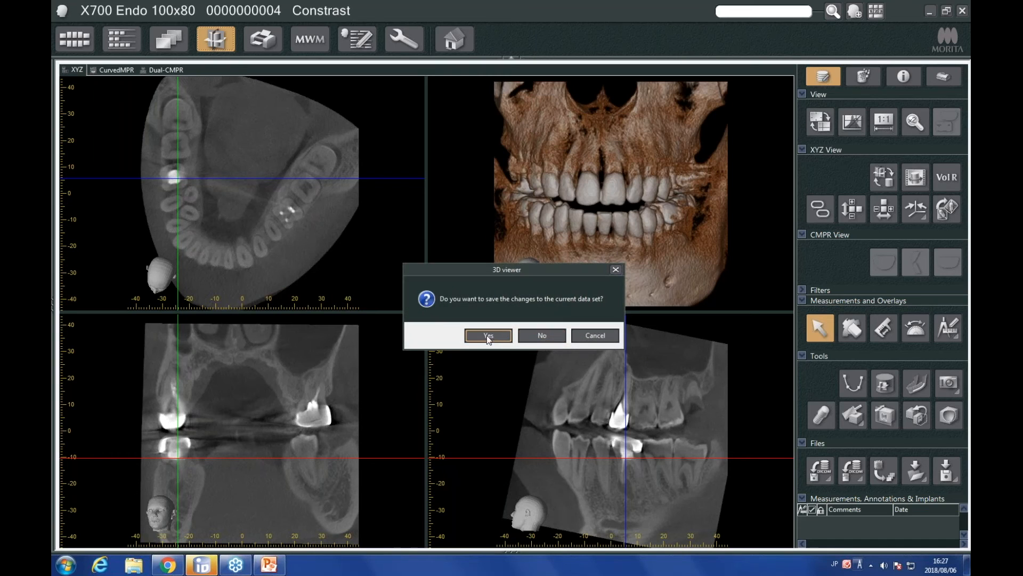
click(544, 335)
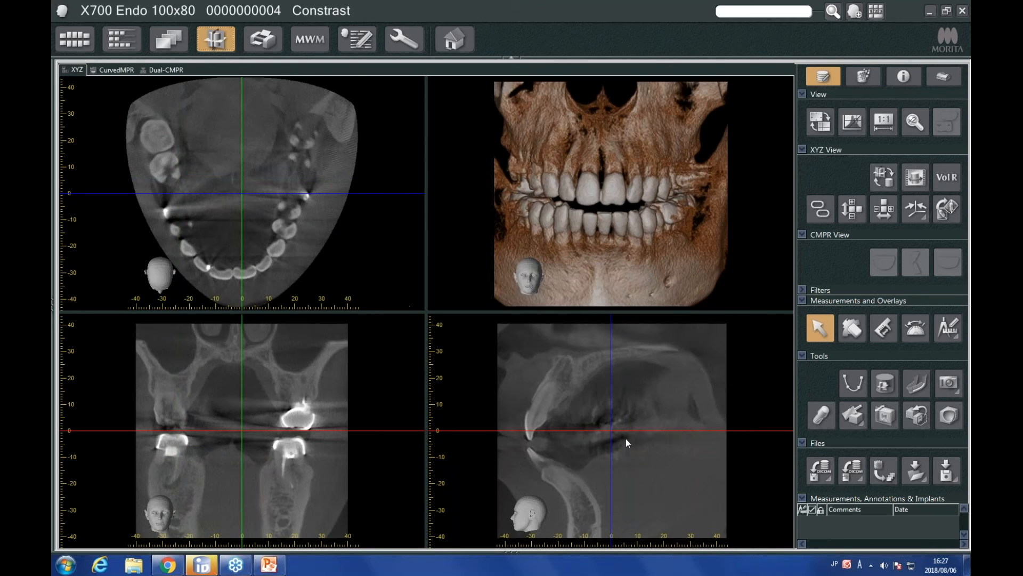
- Lower the axial slice to about -20 mm and draw a CurvedMPR curve through the whole lower dental arch
drag(623, 430, 628, 482)
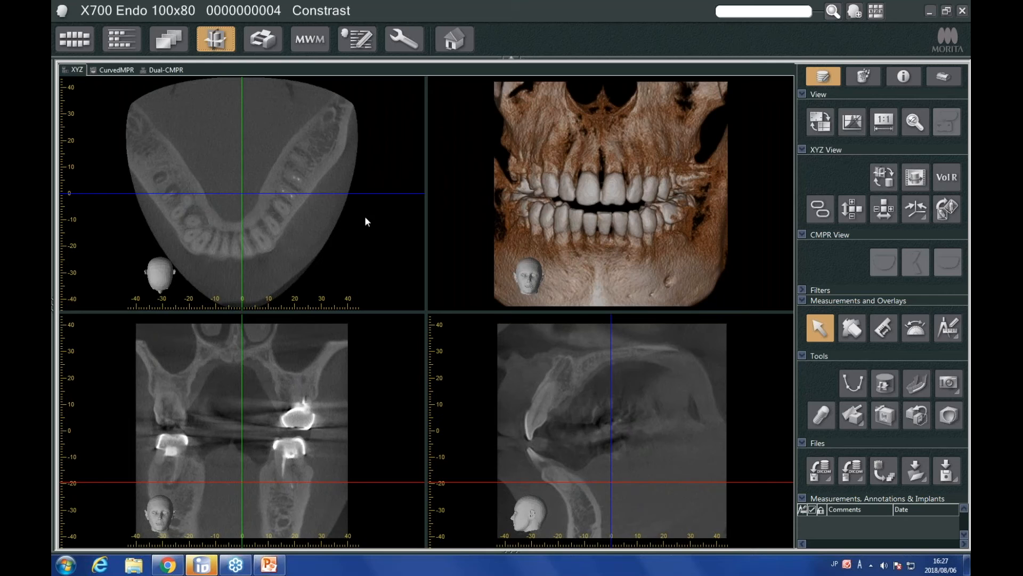
click(852, 379)
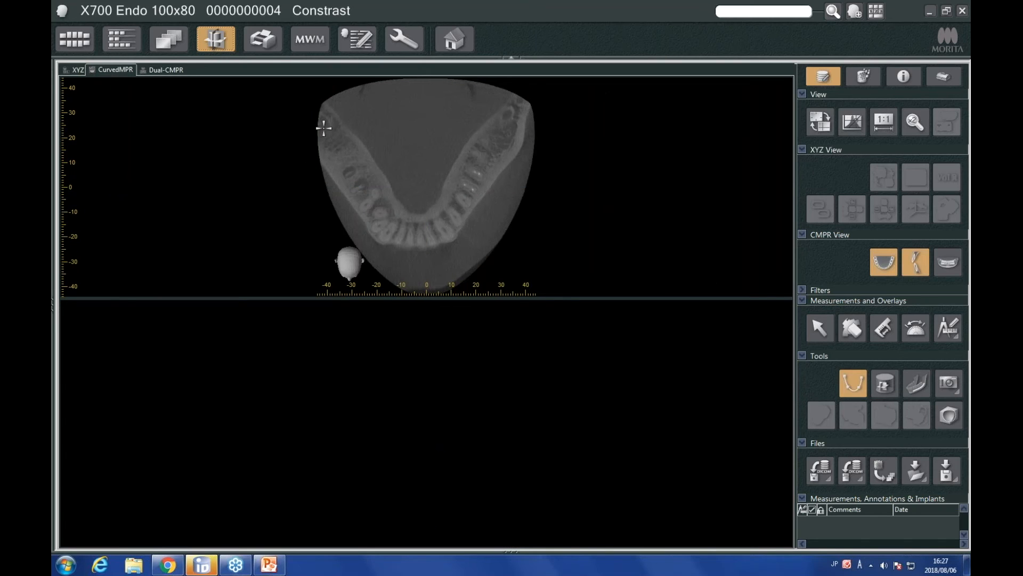
click(321, 133)
click(393, 226)
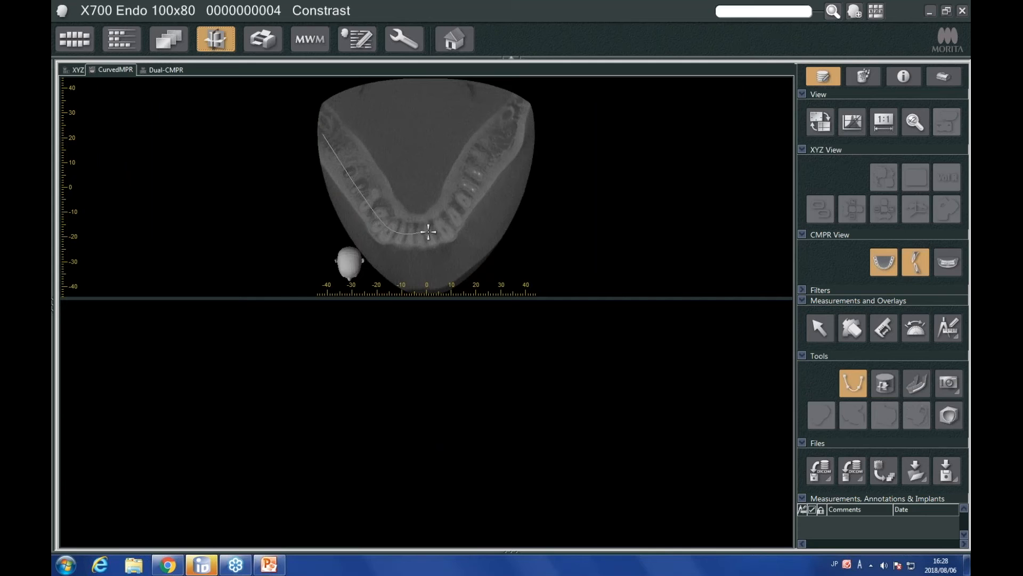
click(477, 173)
double_click(529, 117)
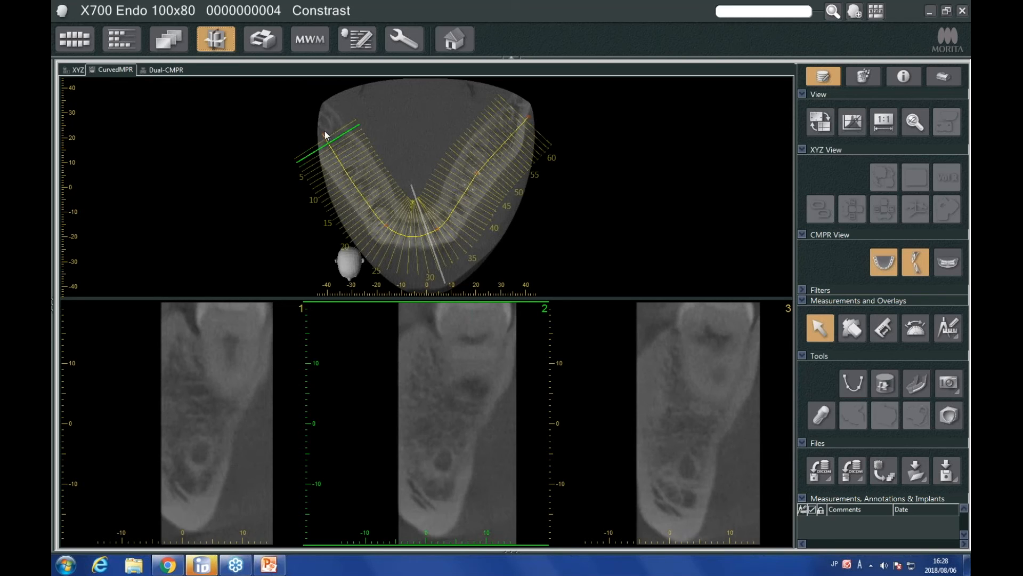
- Extend the curve's end near section 1, adjust its shape beside the front teeth, and display the panoramic view
mouse_move(323, 135)
mouse_down()
mouse_move(355, 132)
mouse_move(319, 133)
mouse_up()
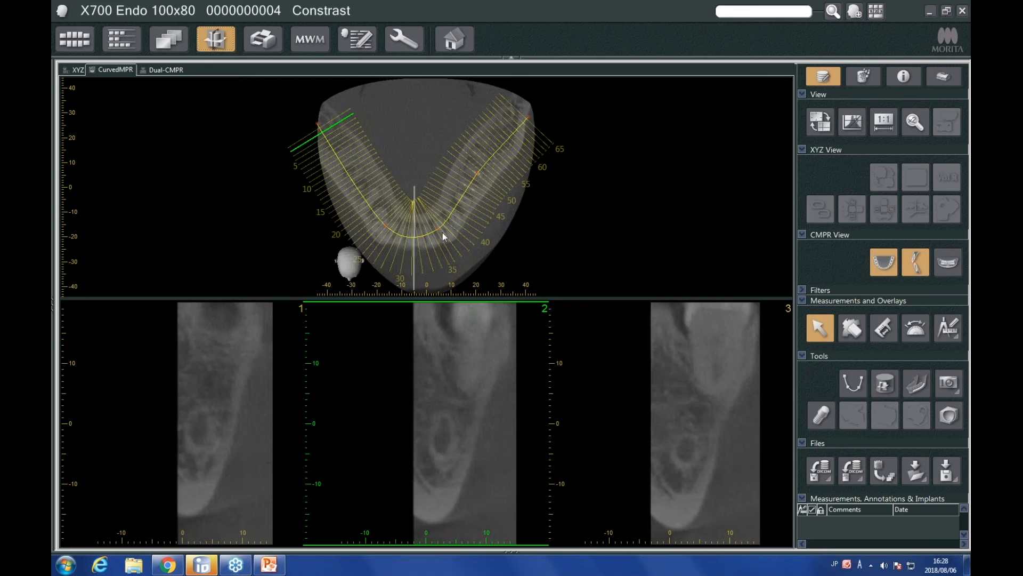
drag(438, 231, 442, 232)
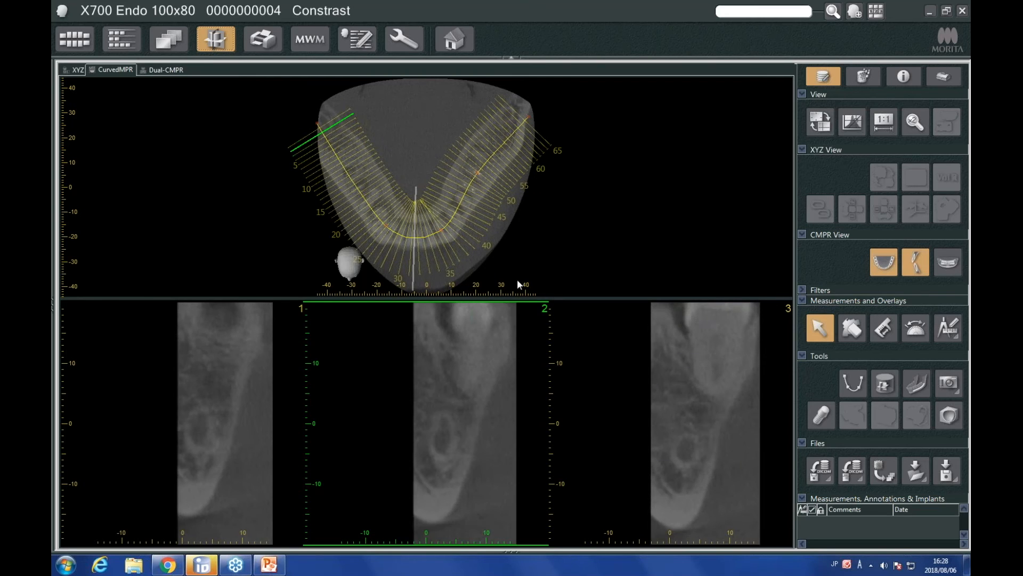
click(948, 264)
click(948, 265)
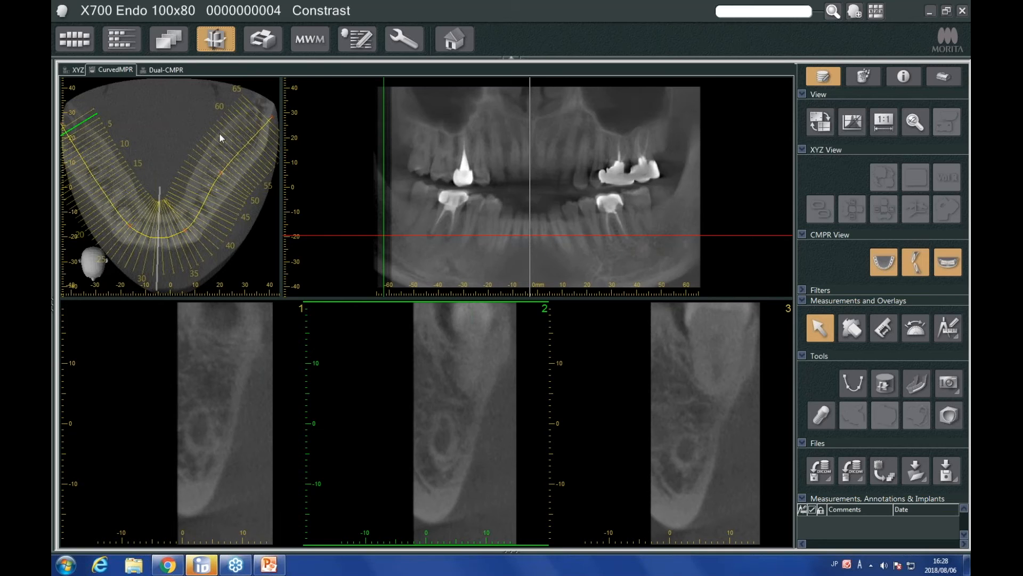
- Turn off Lock attitude for the axial view and tilt the volume slightly
right_click(191, 108)
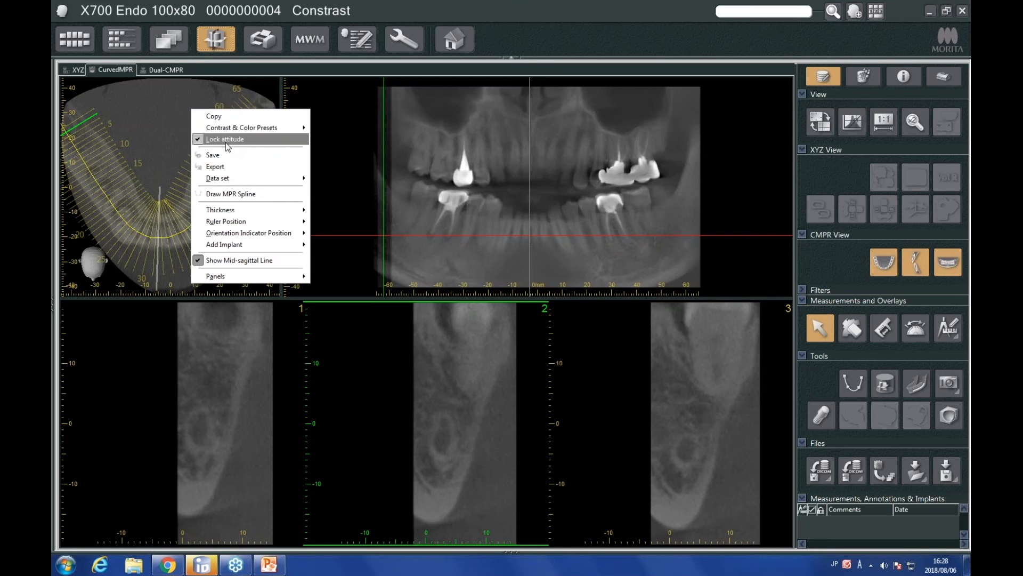
click(162, 118)
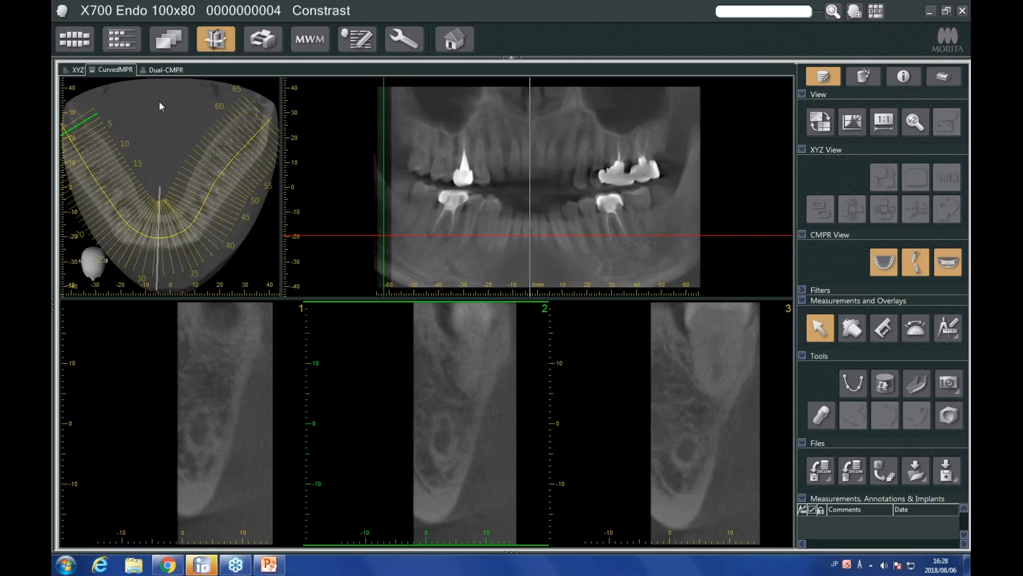
drag(174, 128, 278, 170)
click(179, 112)
drag(192, 104, 273, 170)
click(176, 120)
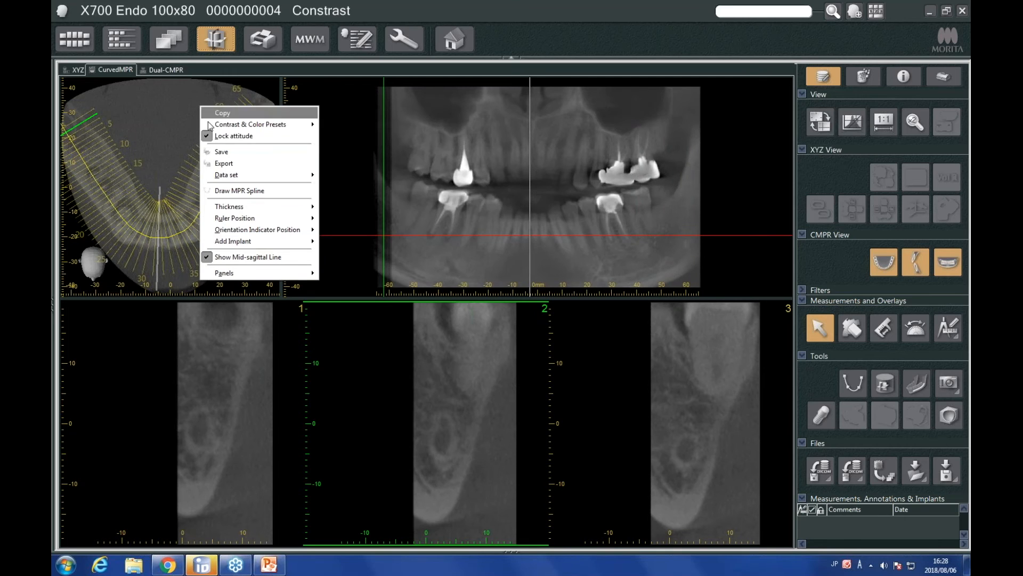
click(256, 137)
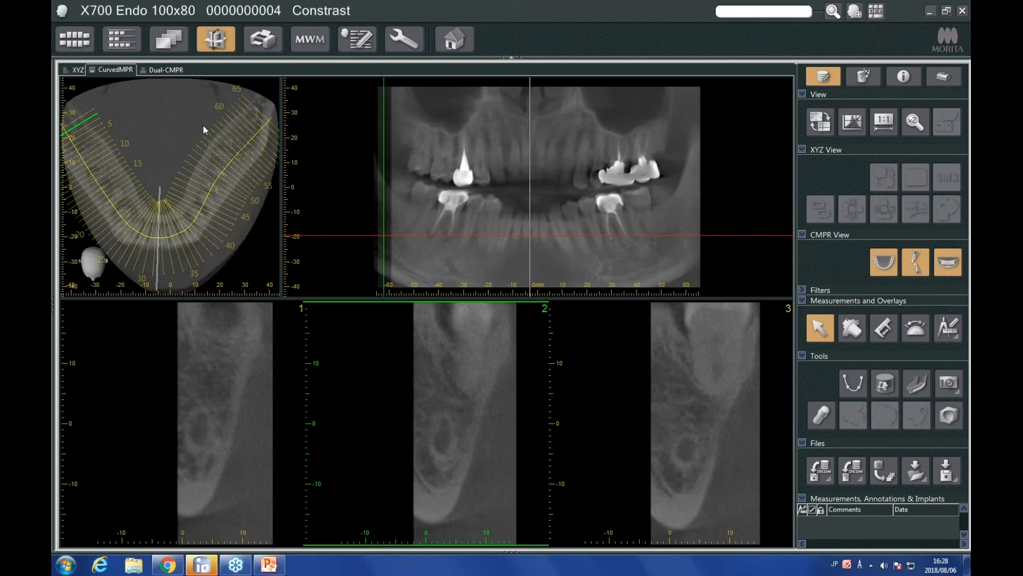
drag(201, 113, 200, 106)
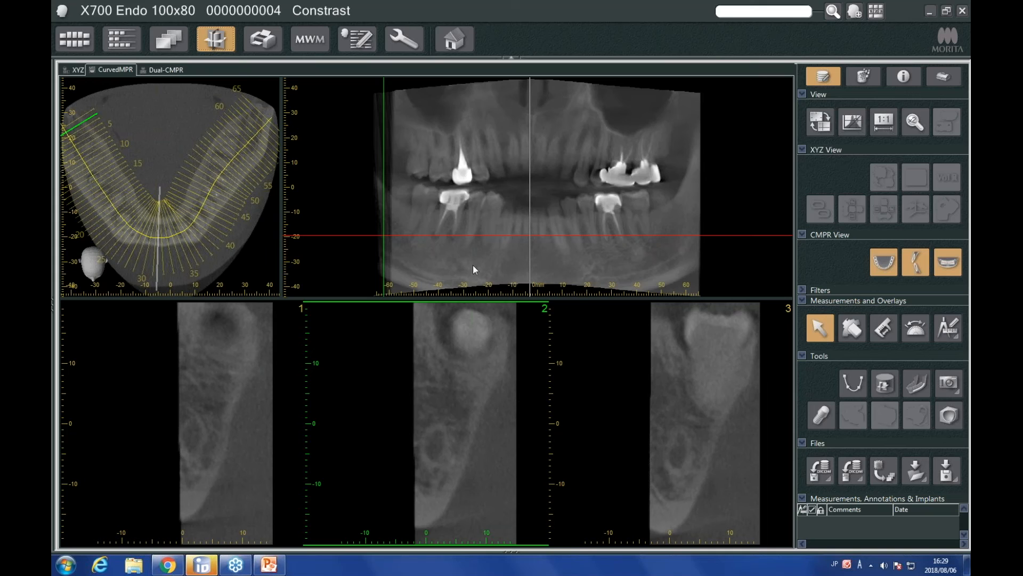
- Select cross-sections 11 to 19 and create a report from the Demo template "Panorama and Cross sections 30x40"
drag(385, 249, 429, 248)
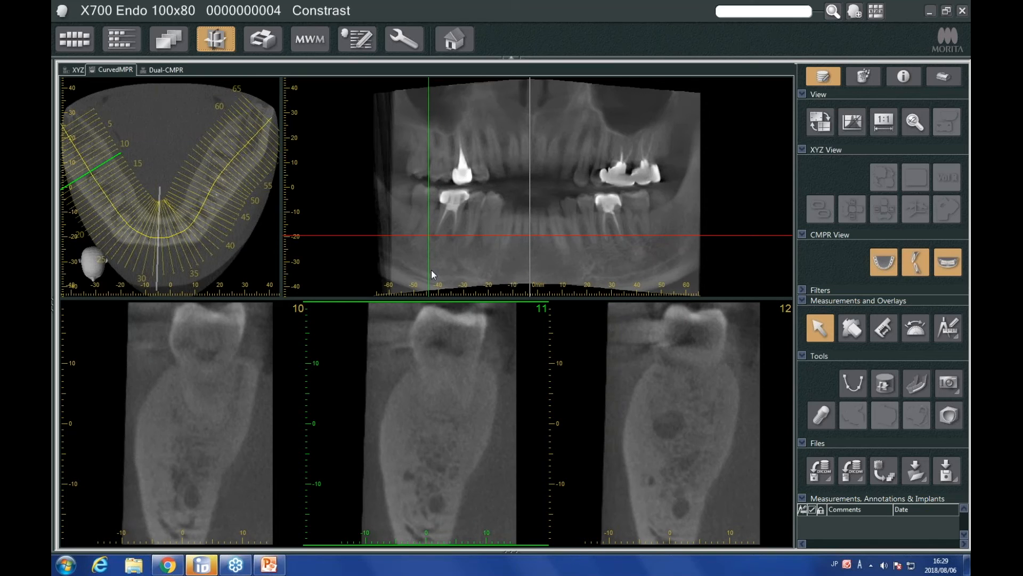
drag(429, 270, 467, 270)
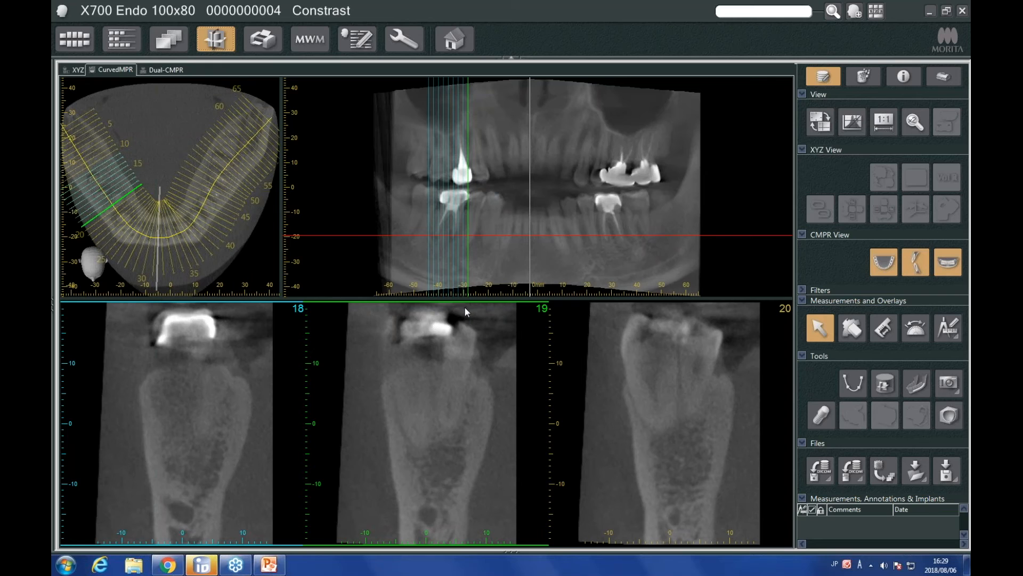
click(263, 41)
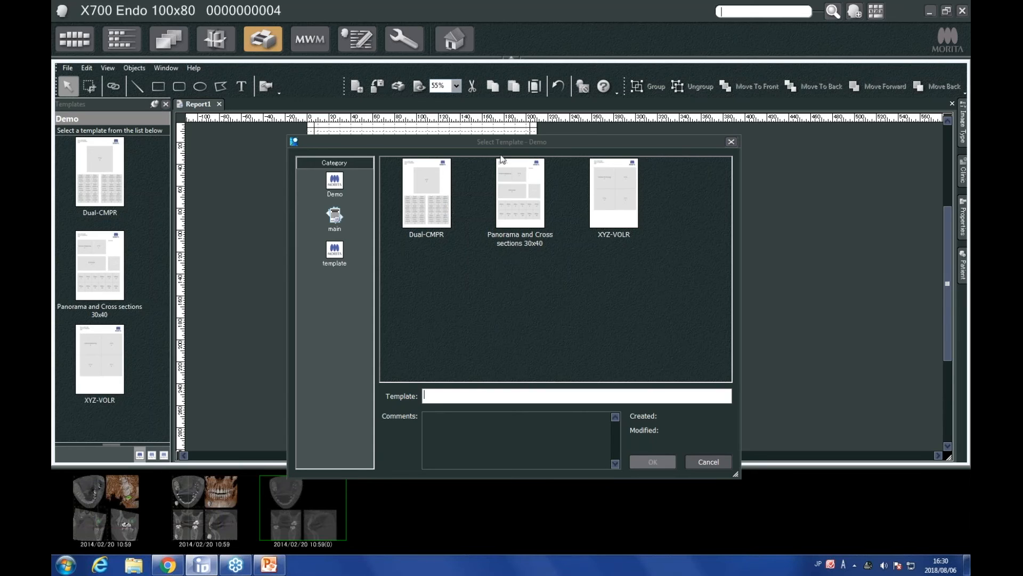
click(525, 260)
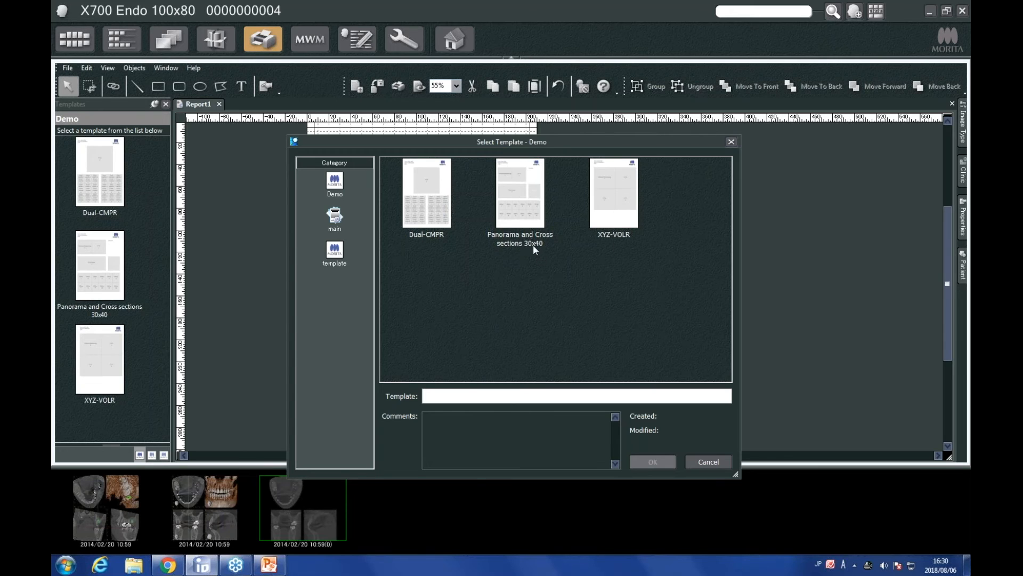
click(524, 210)
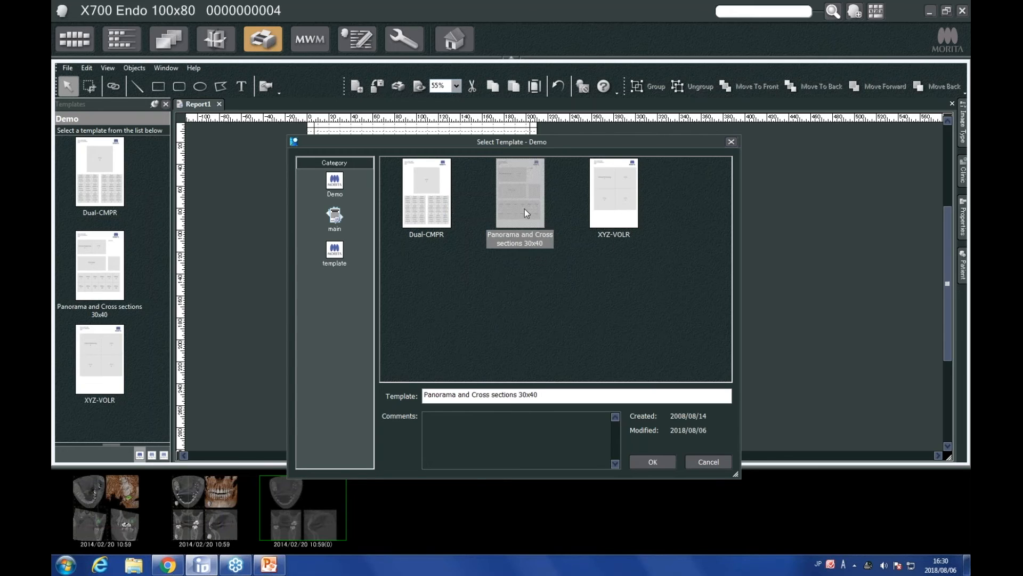
click(661, 465)
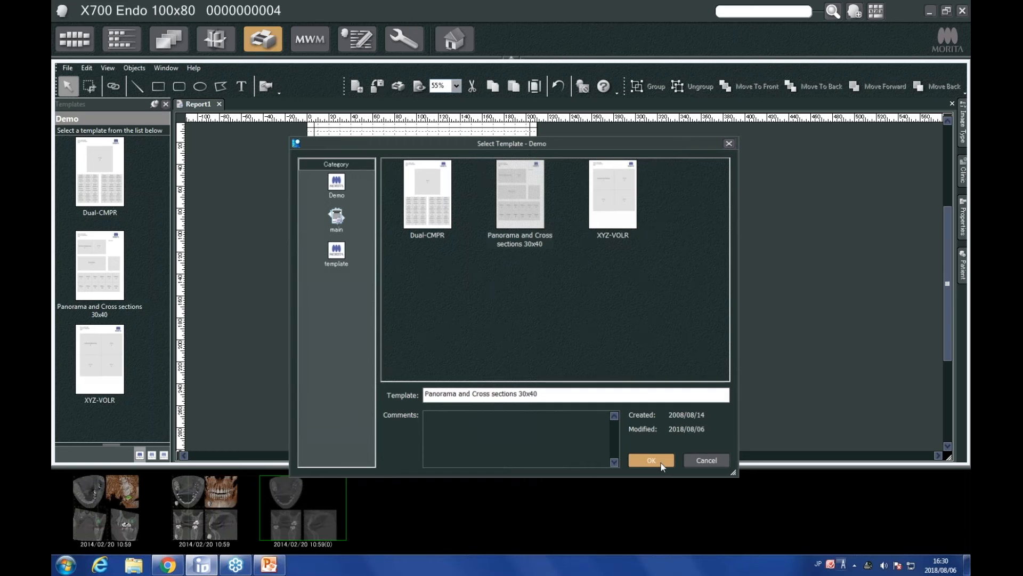
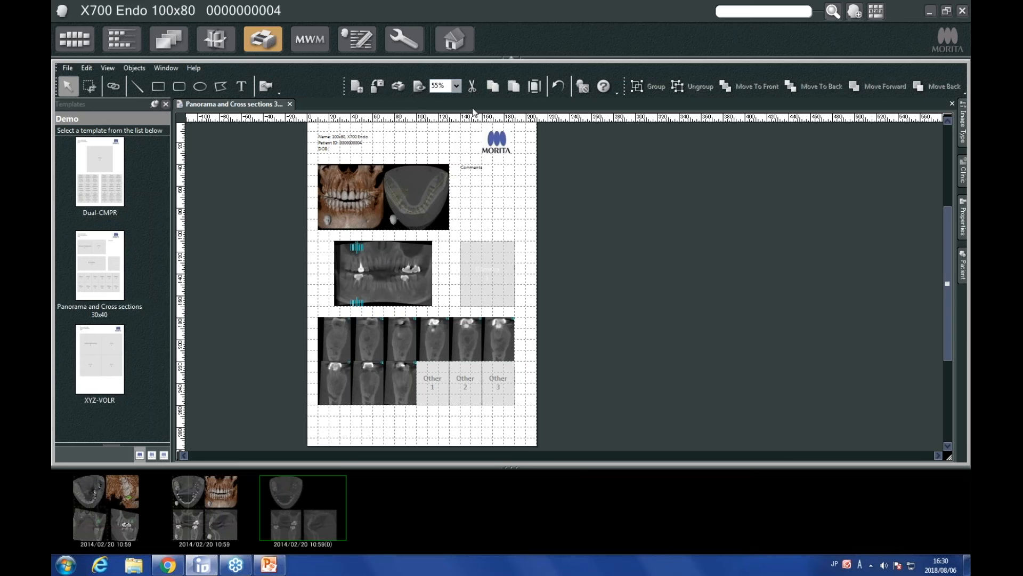
- Display the report at 100% and select the patient information block at the head of the page
click(456, 86)
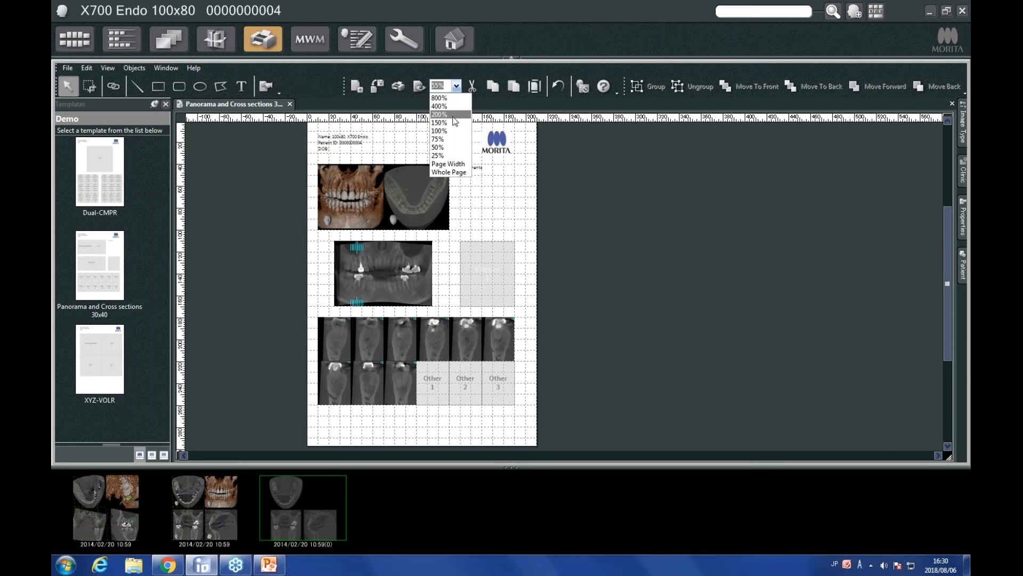
click(449, 131)
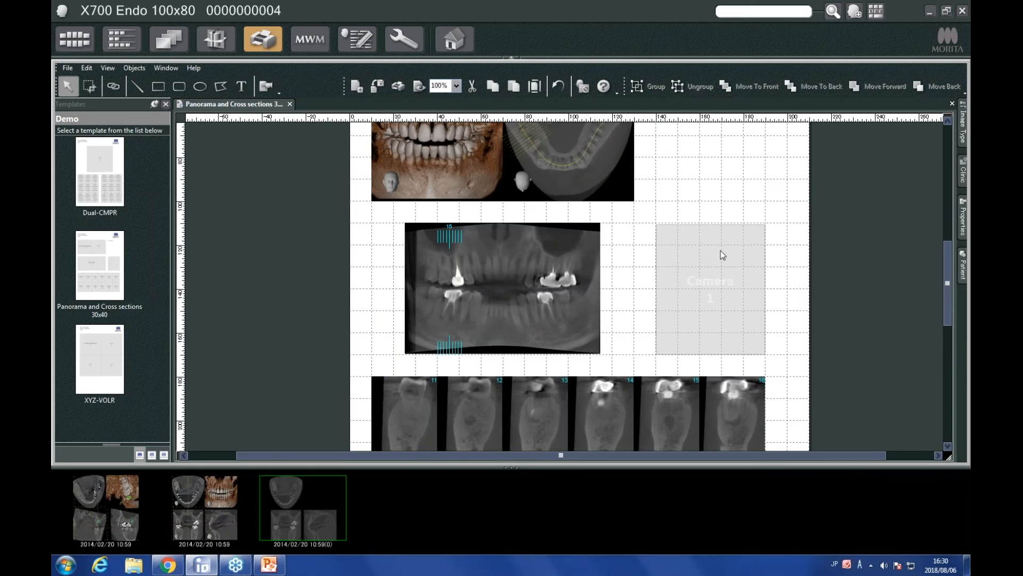
scroll(725, 267, up, 4)
scroll(728, 277, up, 2)
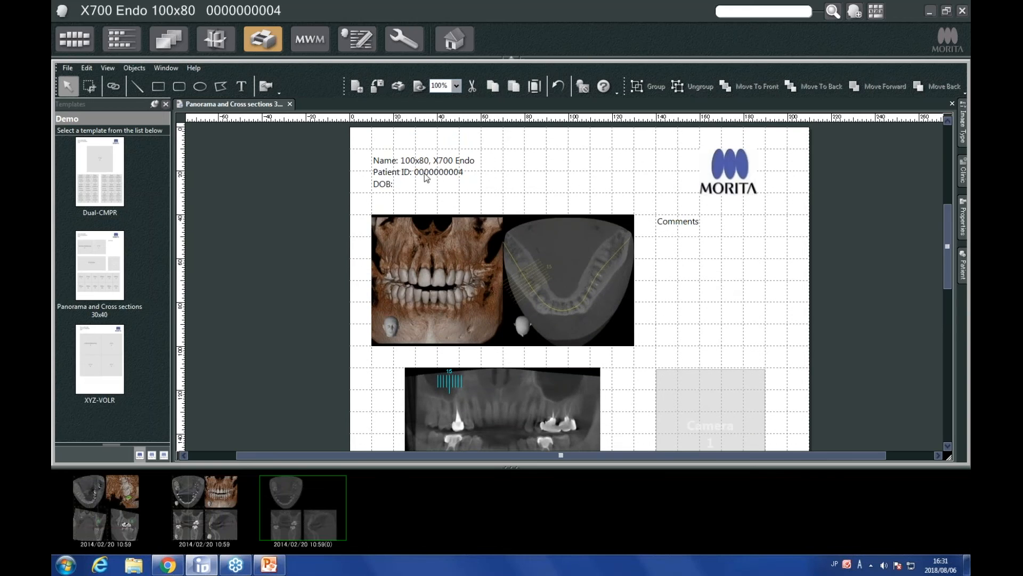
click(392, 168)
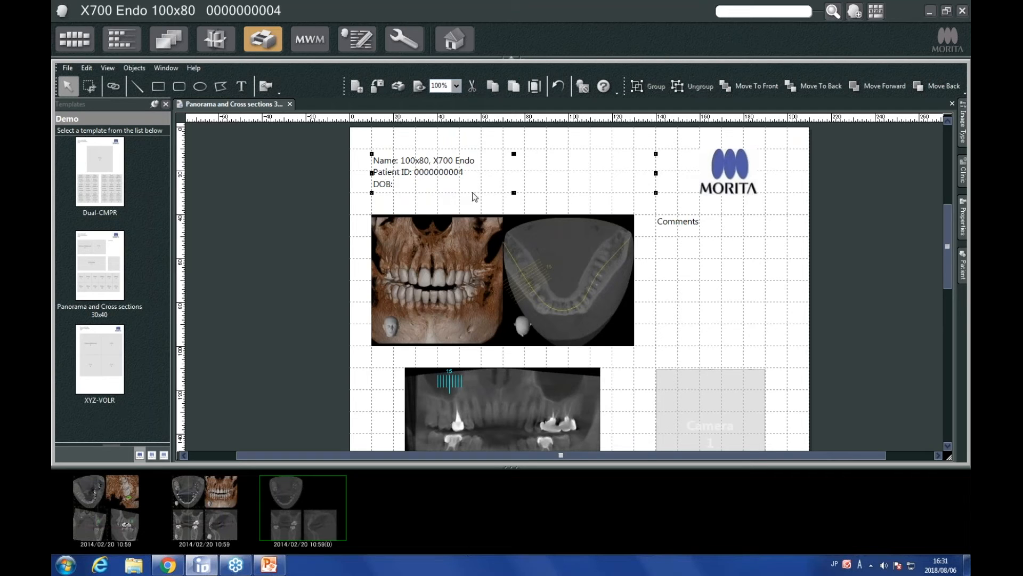
- Change the report's comment heading to "Comments:" and add "New comments" below it after a blank line
click(712, 240)
double_click(711, 225)
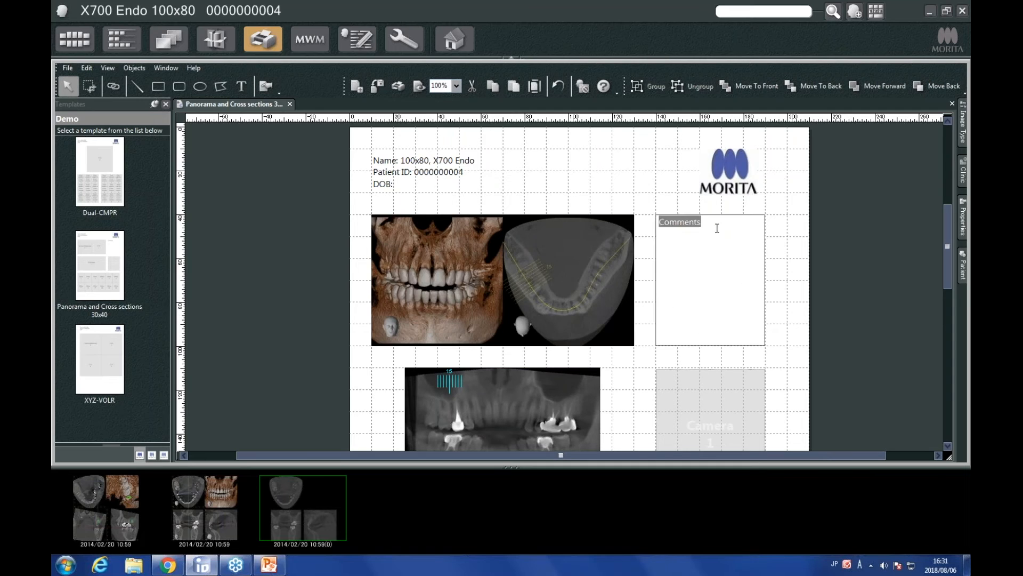
text(:)
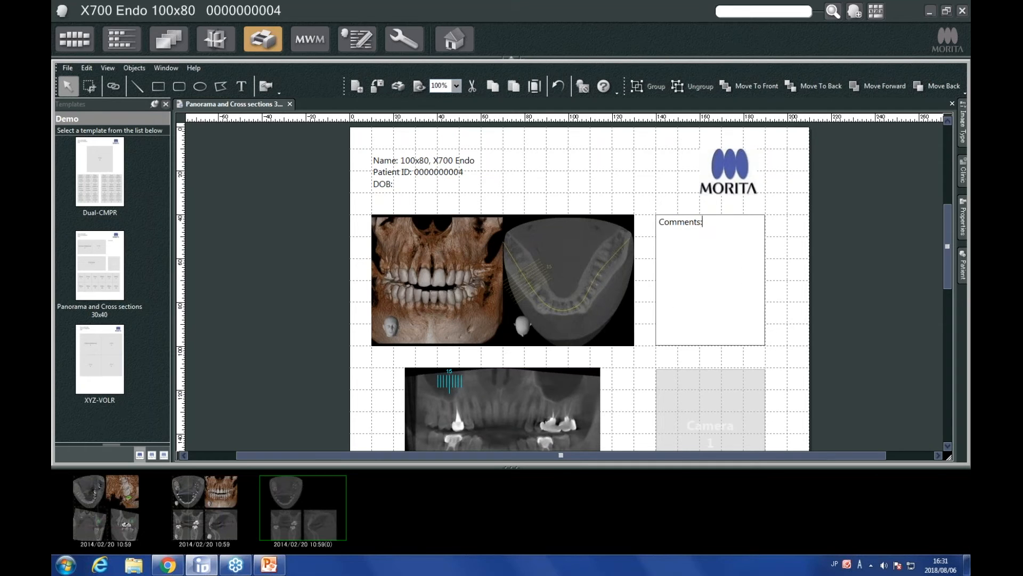
key(Return)
key(Return)
text(New comments)
click(805, 292)
- Review the cross-section images on the report page and select the panoramic image
scroll(751, 291, down, 5)
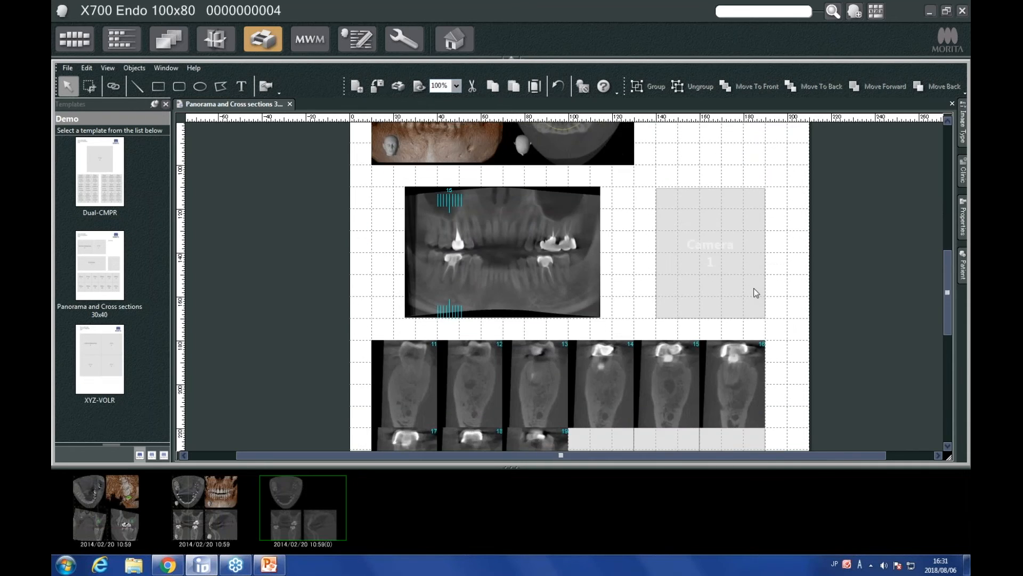
scroll(451, 353, down, 1)
scroll(454, 353, down, 2)
scroll(510, 349, up, 2)
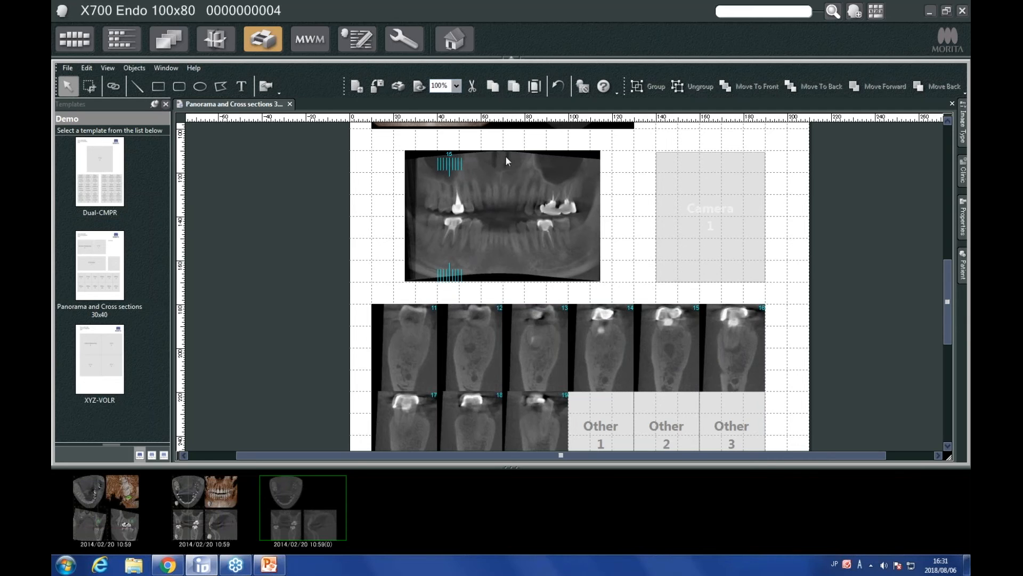
click(511, 240)
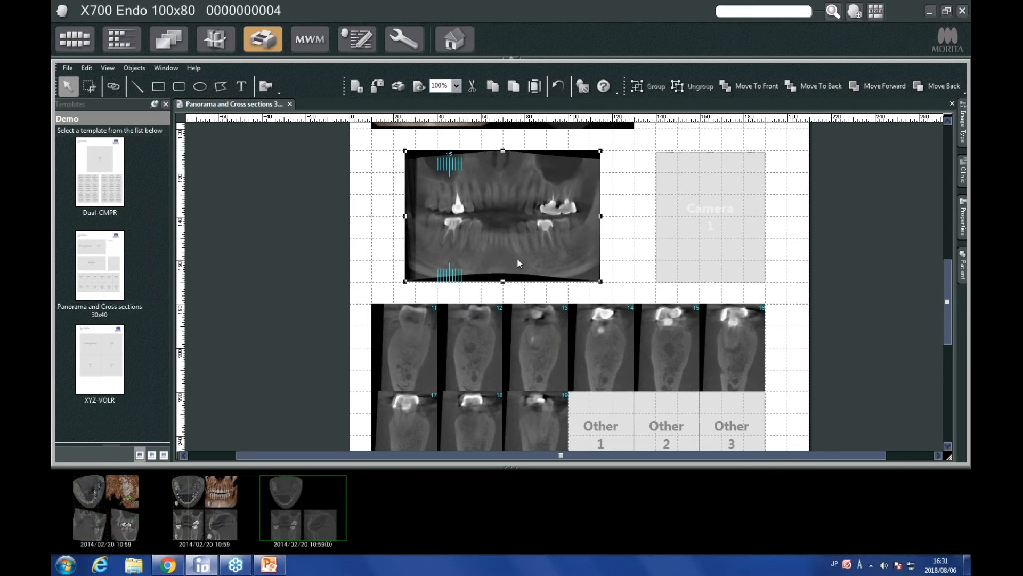
scroll(754, 460, up, 2)
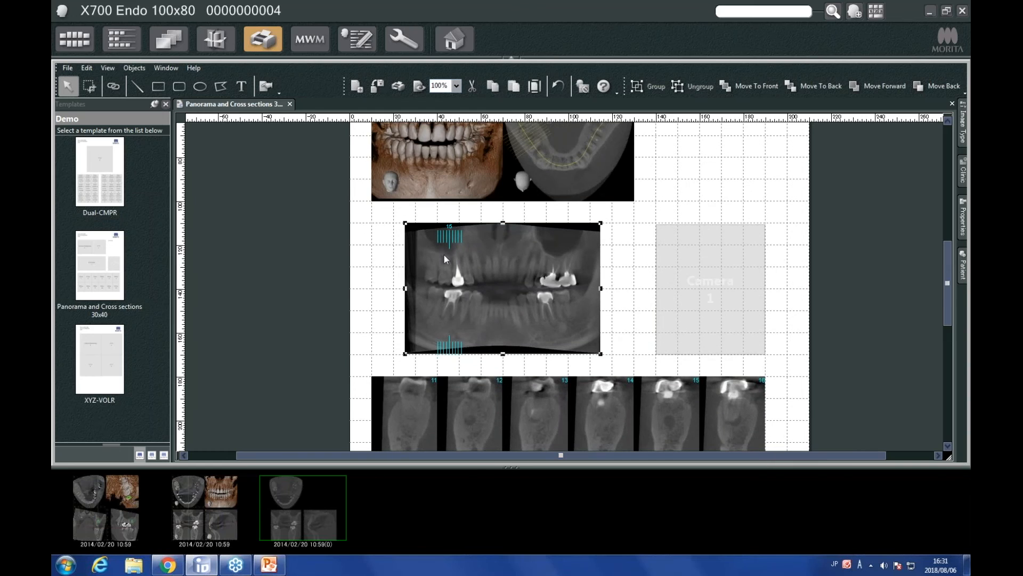
- Align the panoramic image with the outer edge of the images above it and enlarge it to about 110 mm wide
drag(476, 267, 455, 266)
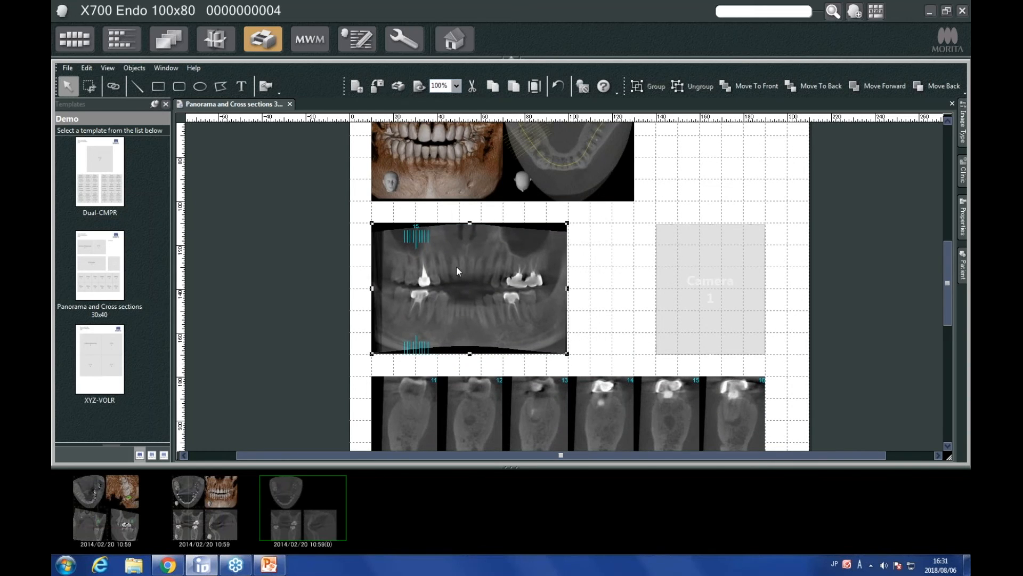
drag(567, 353, 614, 372)
scroll(815, 395, down, 3)
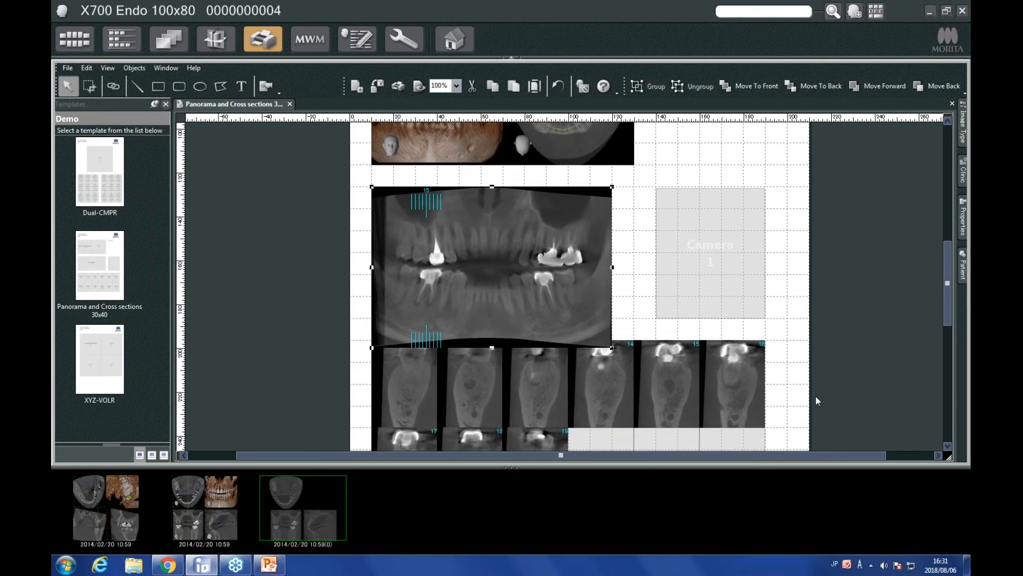
- Move all cross-section images and their empty placeholders down the page, clear of the enlarged panoramic image
scroll(823, 397, down, 2)
drag(839, 251, 315, 346)
drag(408, 261, 424, 308)
click(855, 314)
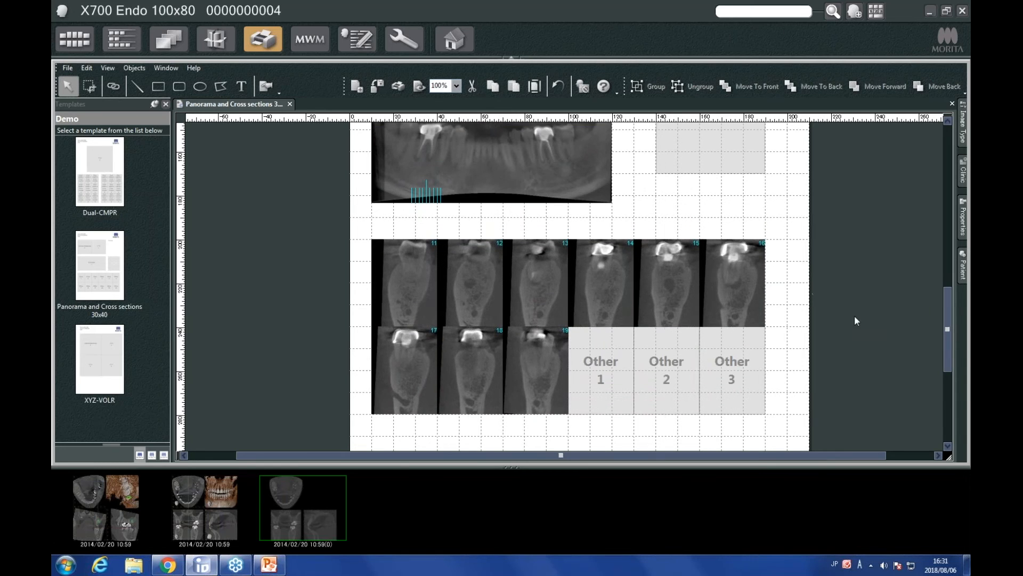
- Enlarge the panoramic image to about 120 mm wide, matching the width of the image pair above it
scroll(862, 337, up, 1)
scroll(863, 337, up, 4)
click(586, 365)
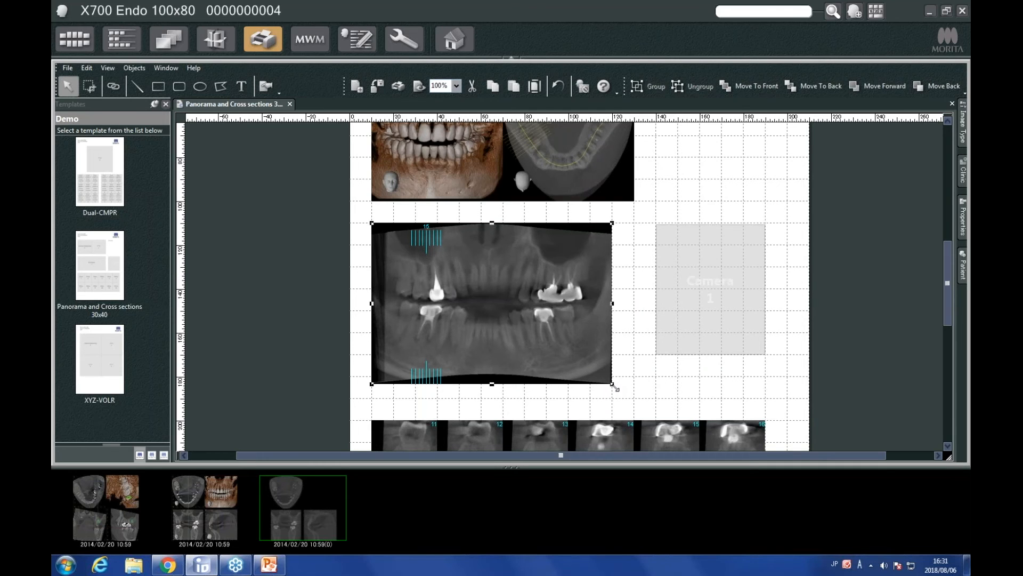
drag(612, 385, 622, 393)
click(806, 359)
scroll(797, 363, up, 3)
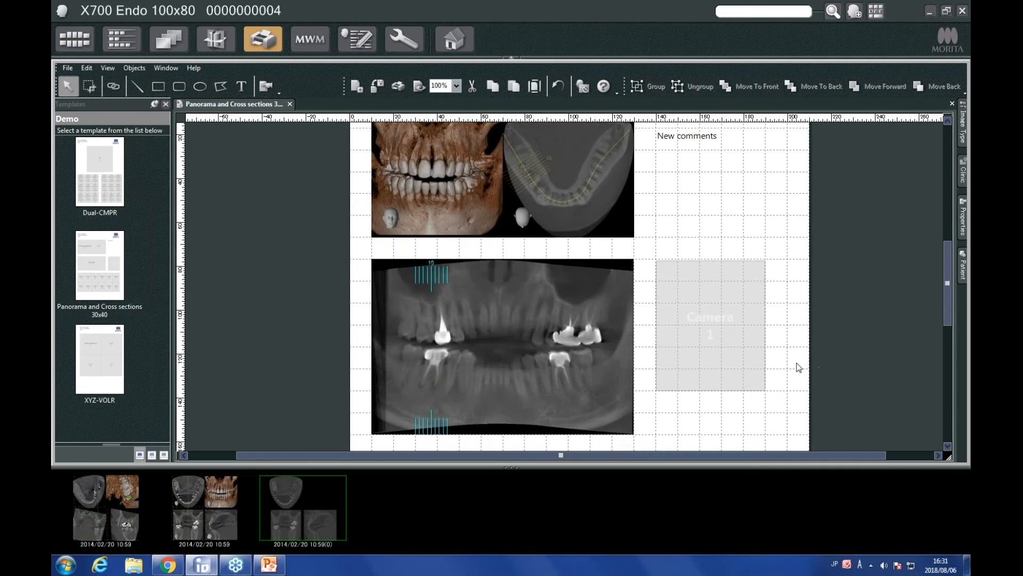
- Check the whole report page in the print preview and return to the report editor
ctrl+scroll(739, 284, down, 2)
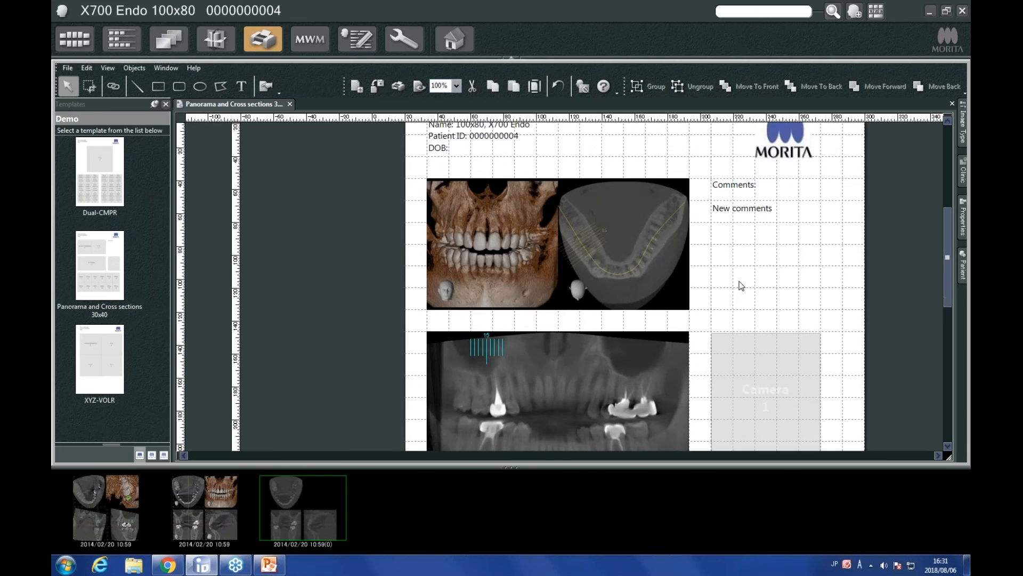
ctrl+scroll(738, 279, down, 1)
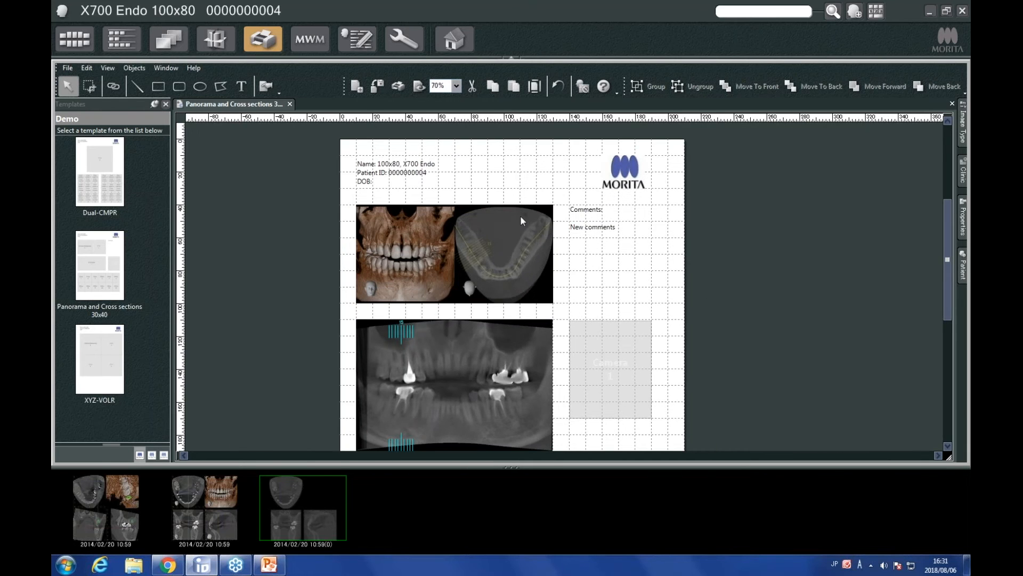
scroll(531, 289, down, 5)
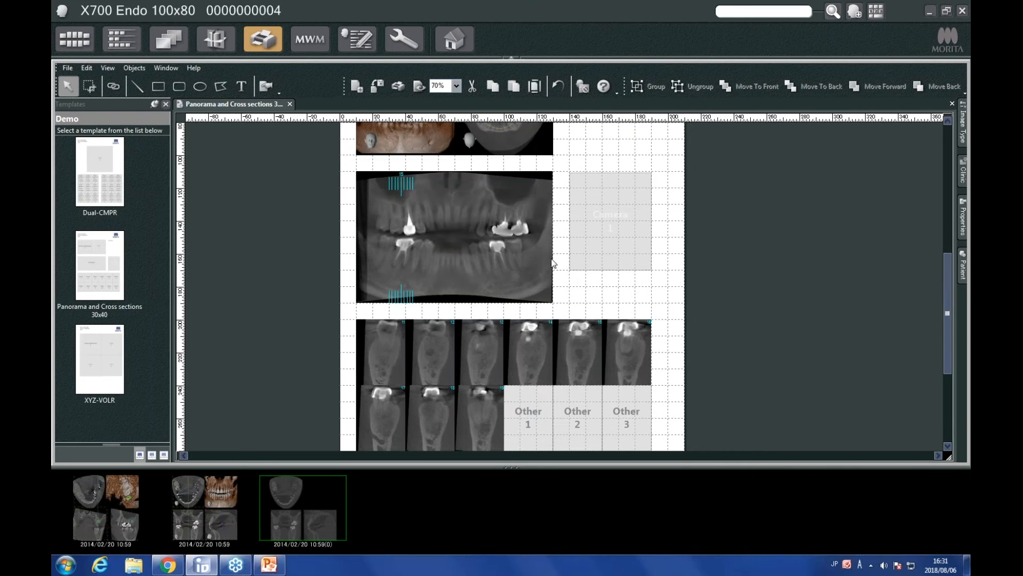
click(67, 67)
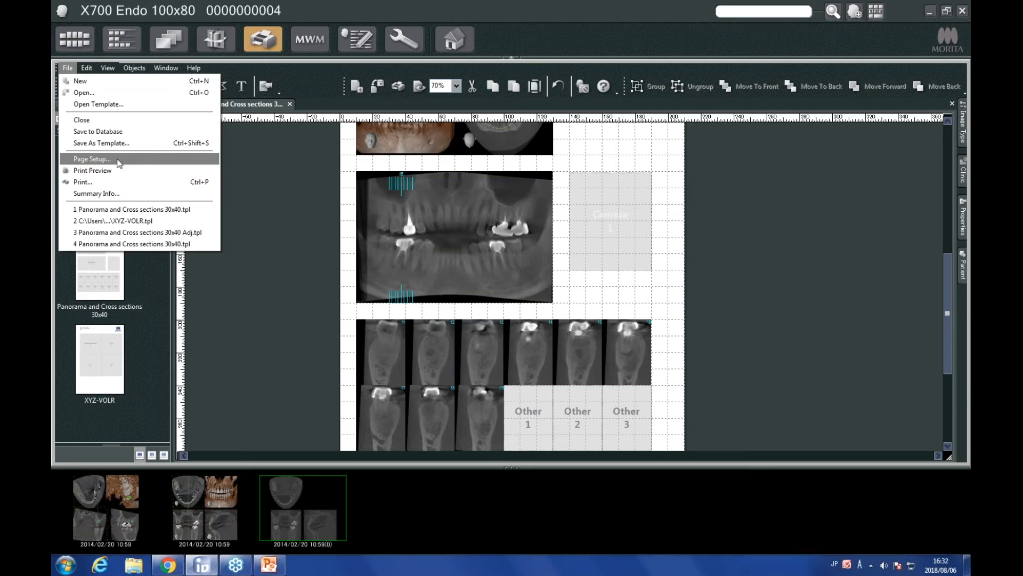
click(790, 280)
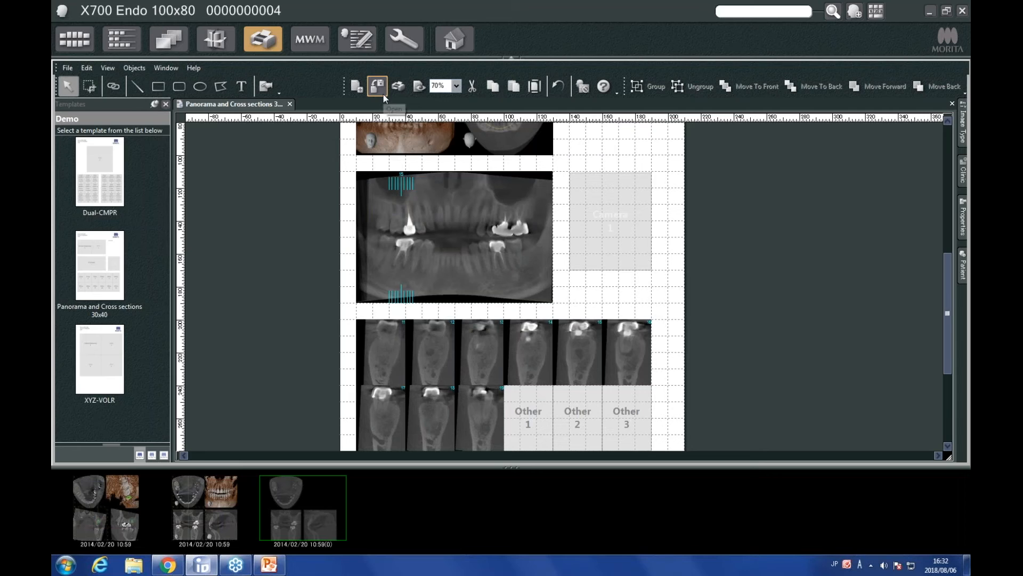
click(420, 86)
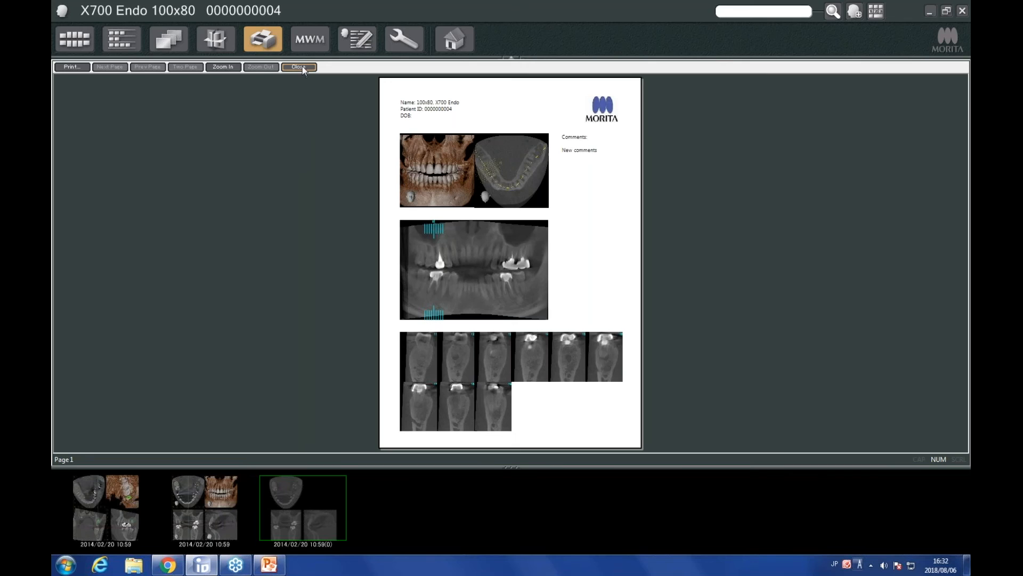
click(298, 66)
- Open the Demo template "Panorama and Cross sections 30x40" as a second, empty report document
scroll(715, 239, down, 2)
scroll(741, 246, up, 2)
scroll(727, 248, up, 1)
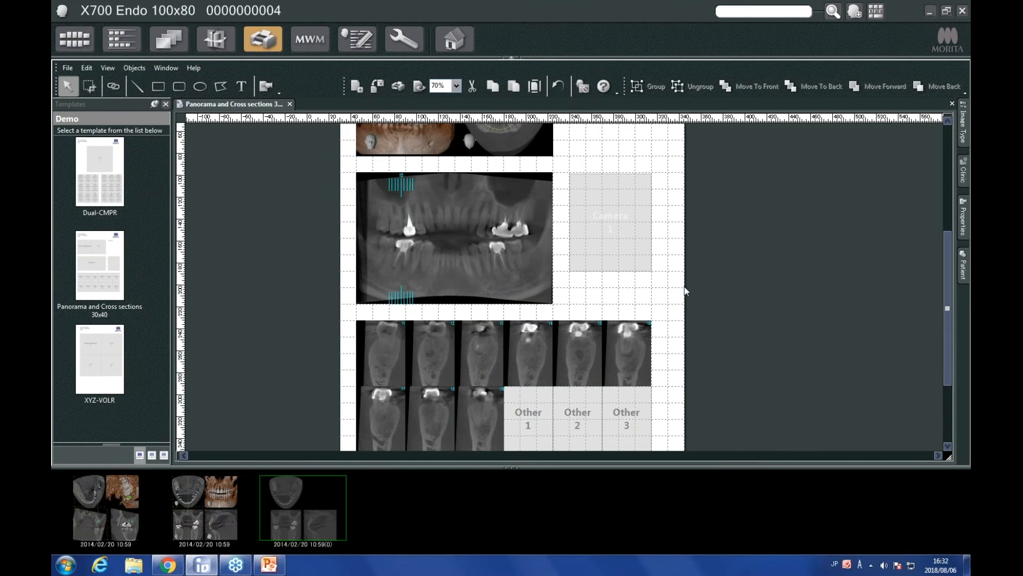
ctrl+scroll(684, 286, down, 1)
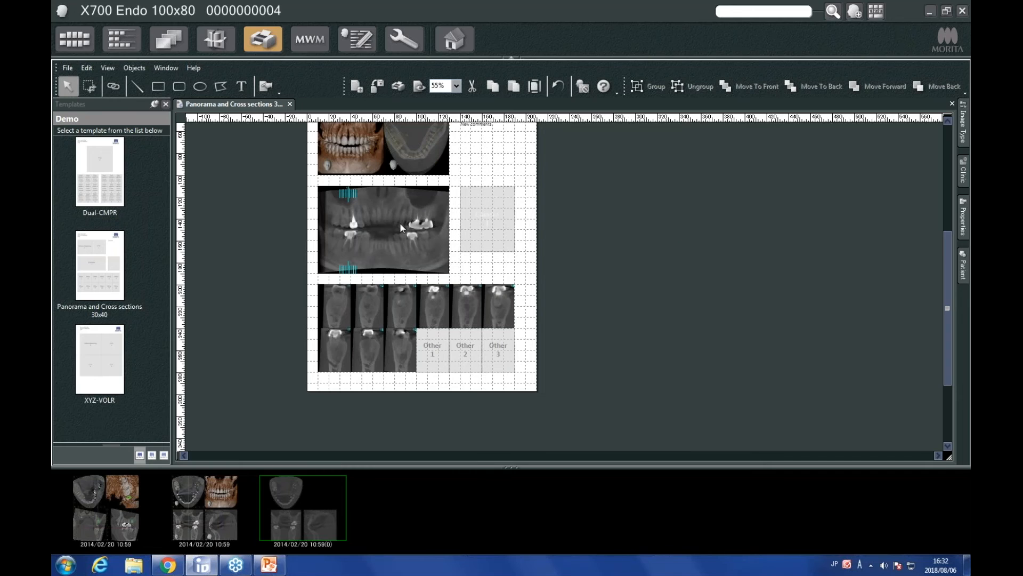
click(385, 238)
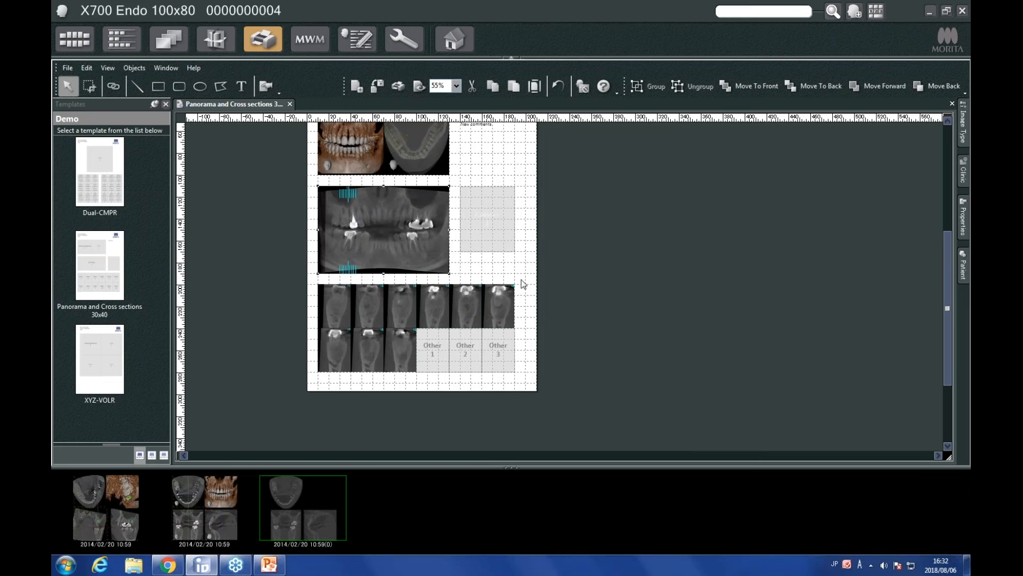
scroll(541, 269, up, 1)
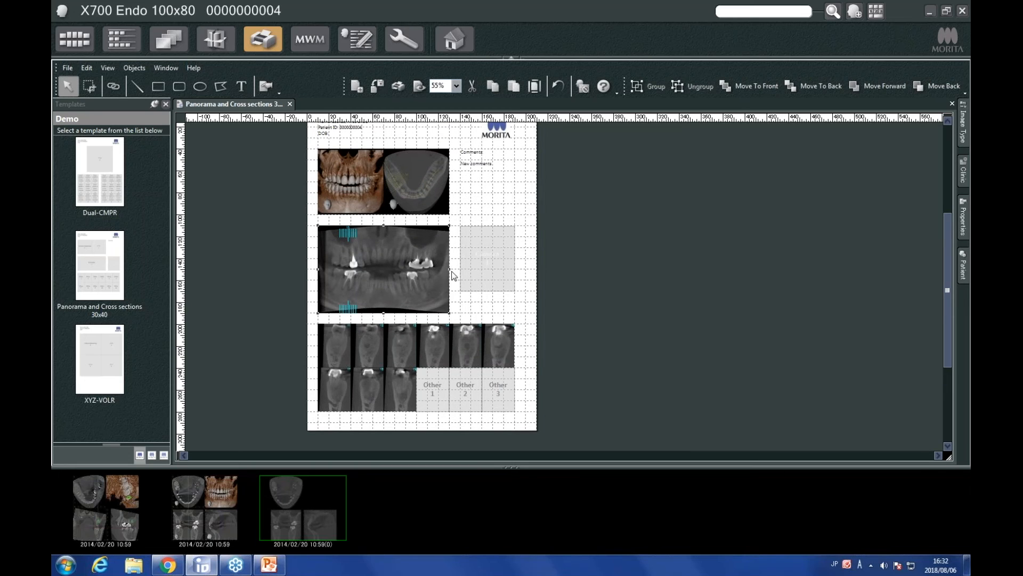
scroll(528, 269, up, 1)
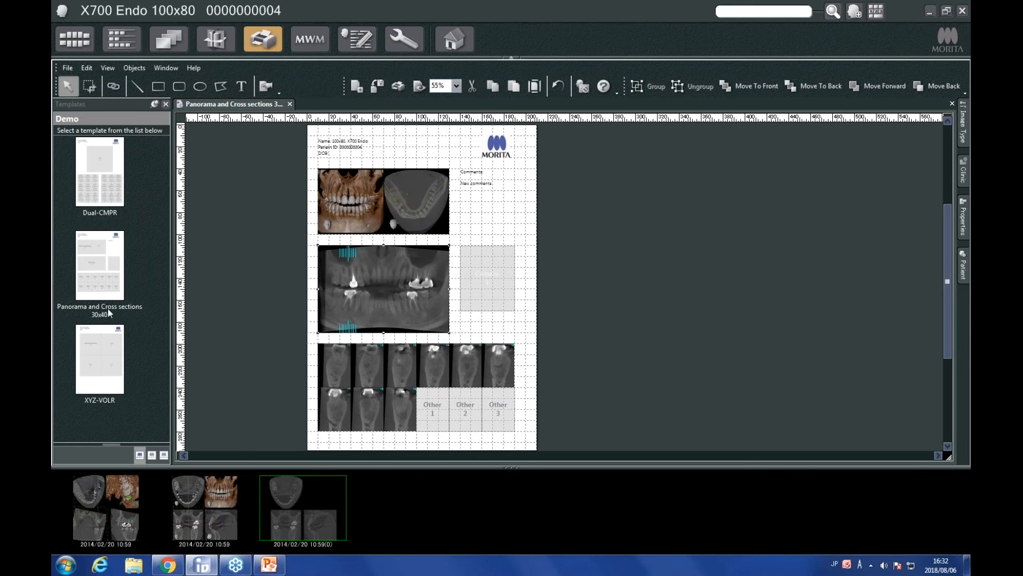
click(106, 255)
double_click(105, 254)
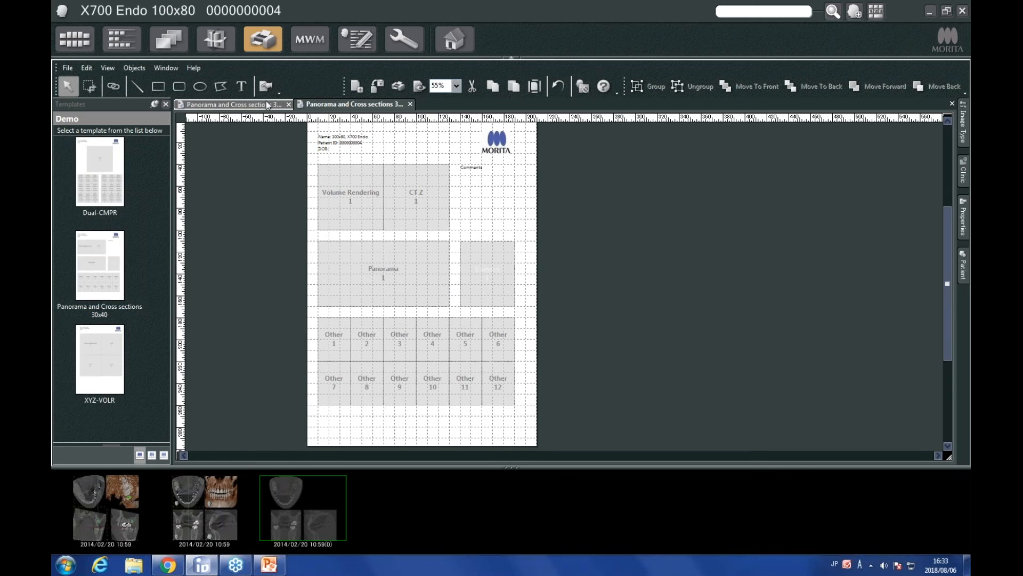
- Compare the empty template with the filled report and move its twelve "Other" placeholders down by about 20 mm
click(234, 106)
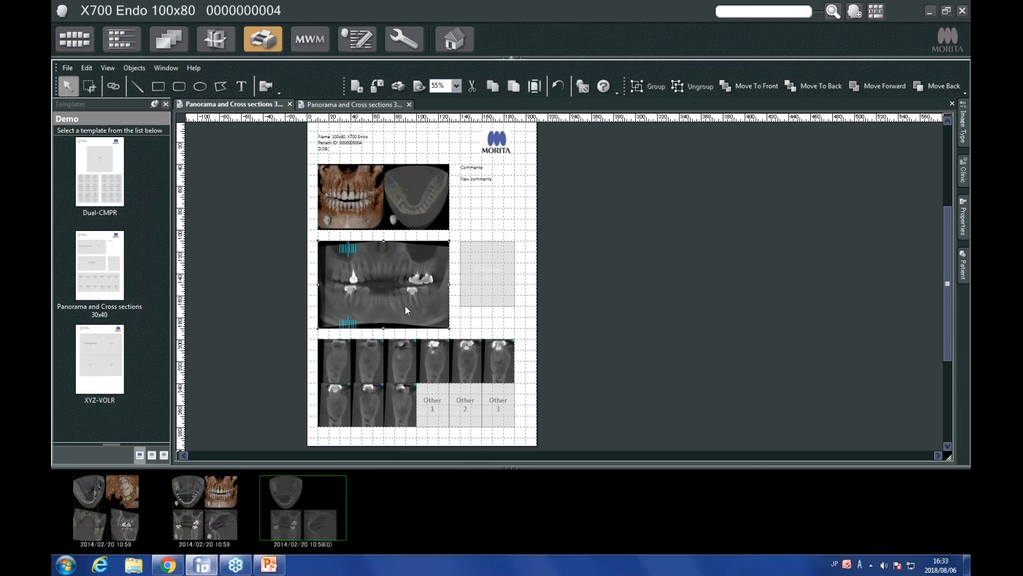
drag(564, 343, 296, 423)
click(348, 106)
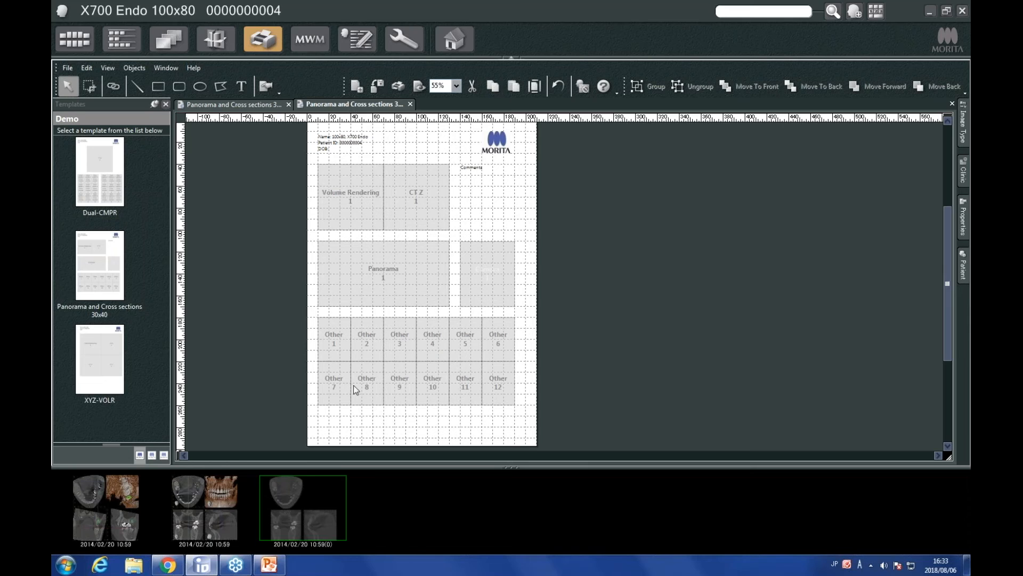
drag(561, 326, 349, 390)
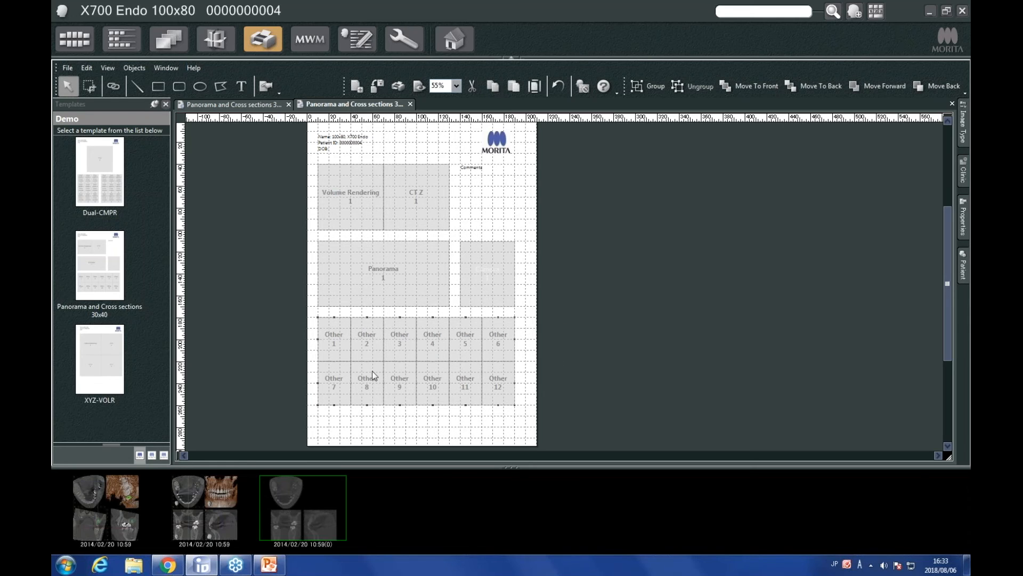
drag(388, 354, 388, 369)
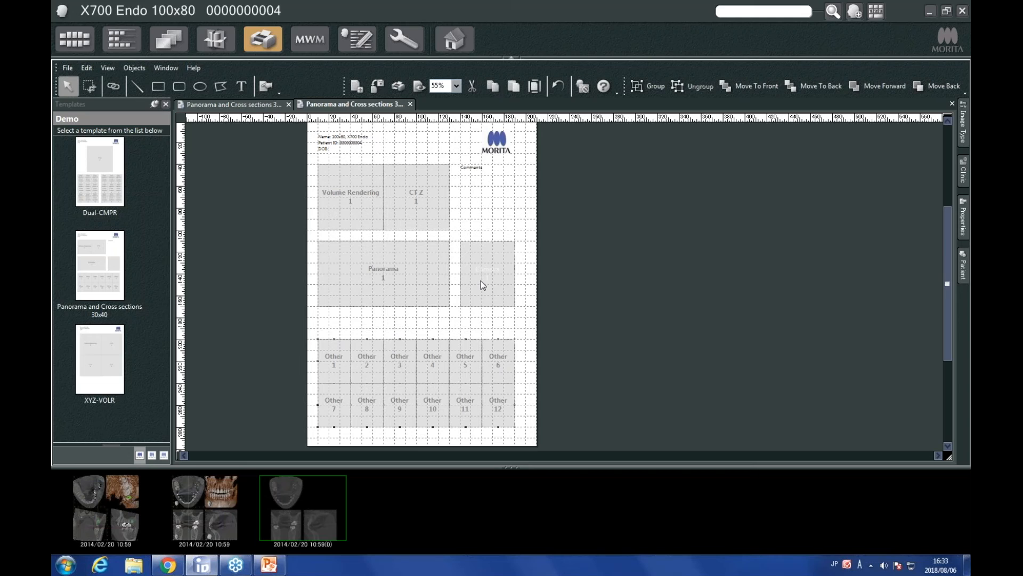
- Enlarge the Panorama placeholder to about 140 by 80 mm and delete the camera placeholder it overlaps
click(431, 283)
drag(449, 306, 459, 316)
drag(395, 317, 396, 327)
click(489, 296)
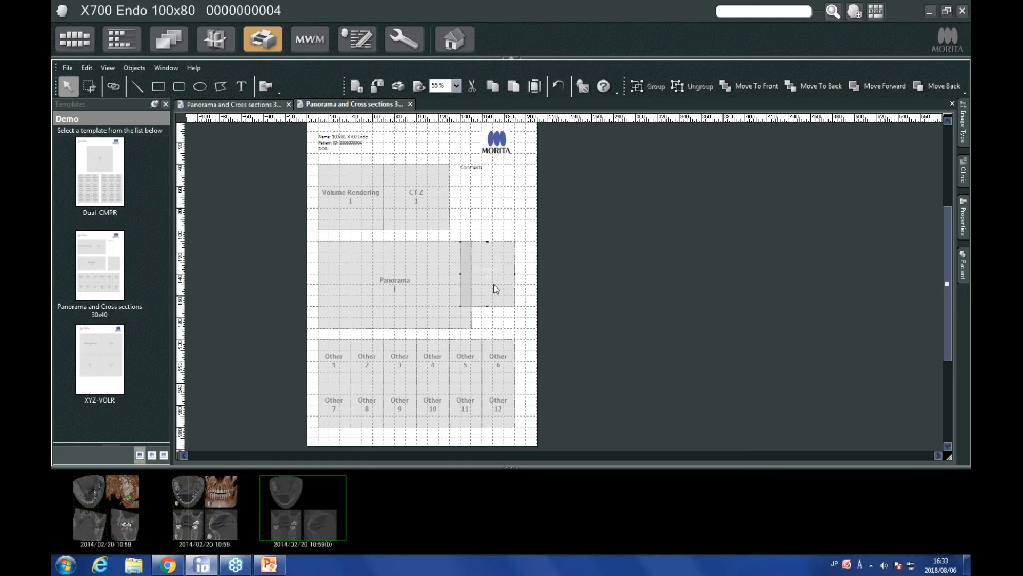
key(Delete)
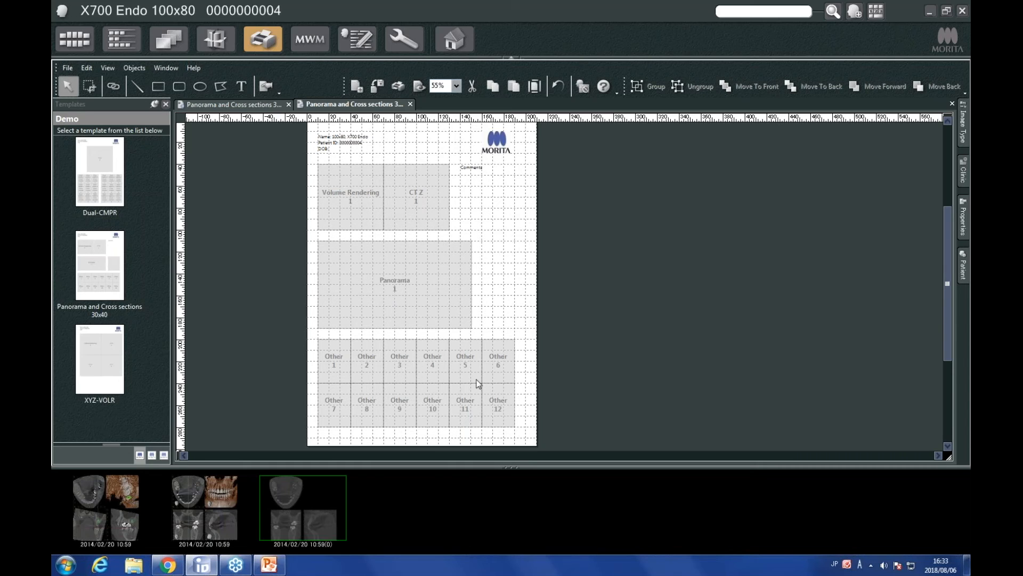
drag(575, 366, 316, 430)
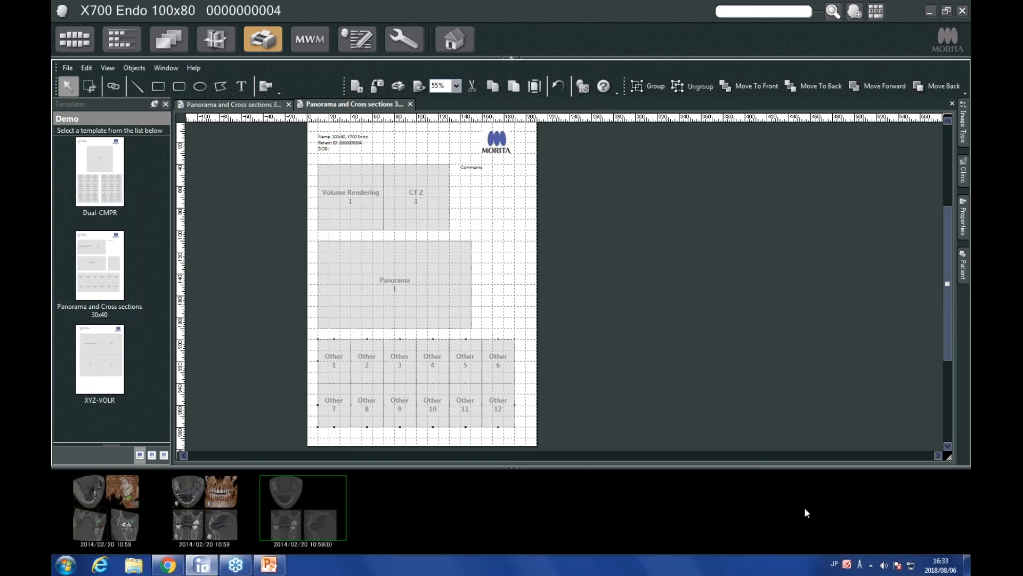
click(647, 368)
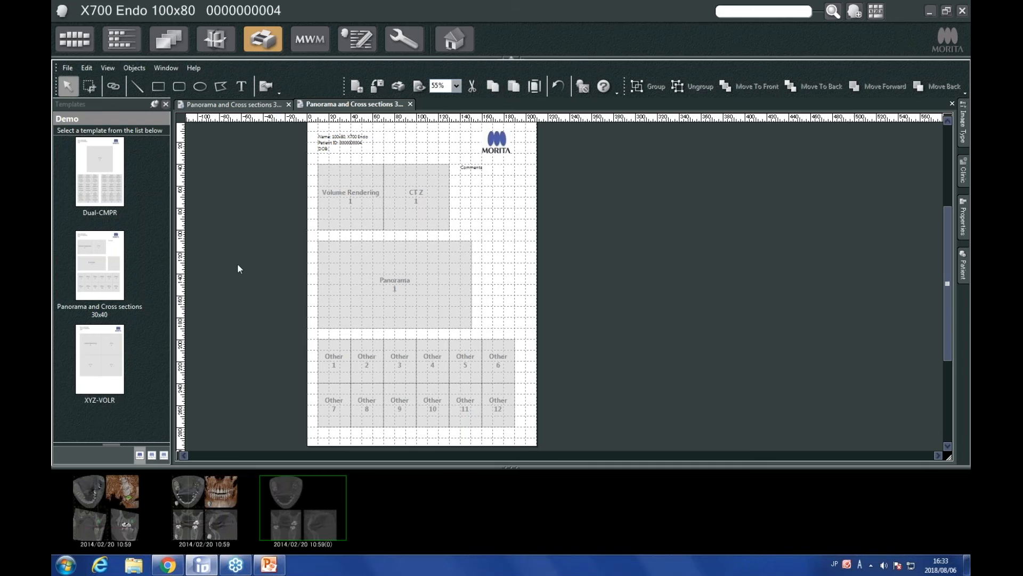
- Save the adjusted layout as template "Panorama and Cross sections 30x40 v2" in the Demo category and select it in the template list
click(68, 68)
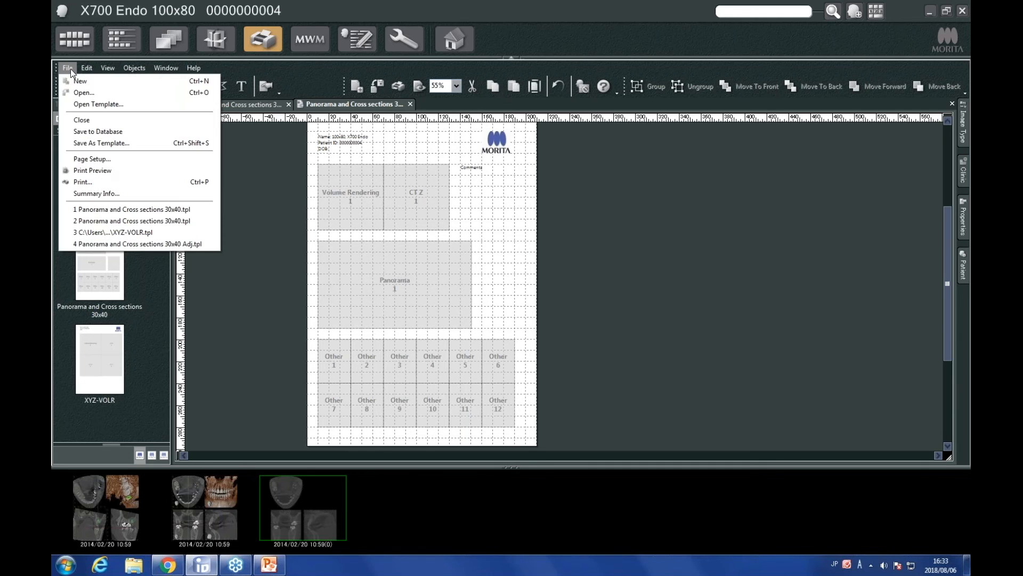
click(101, 142)
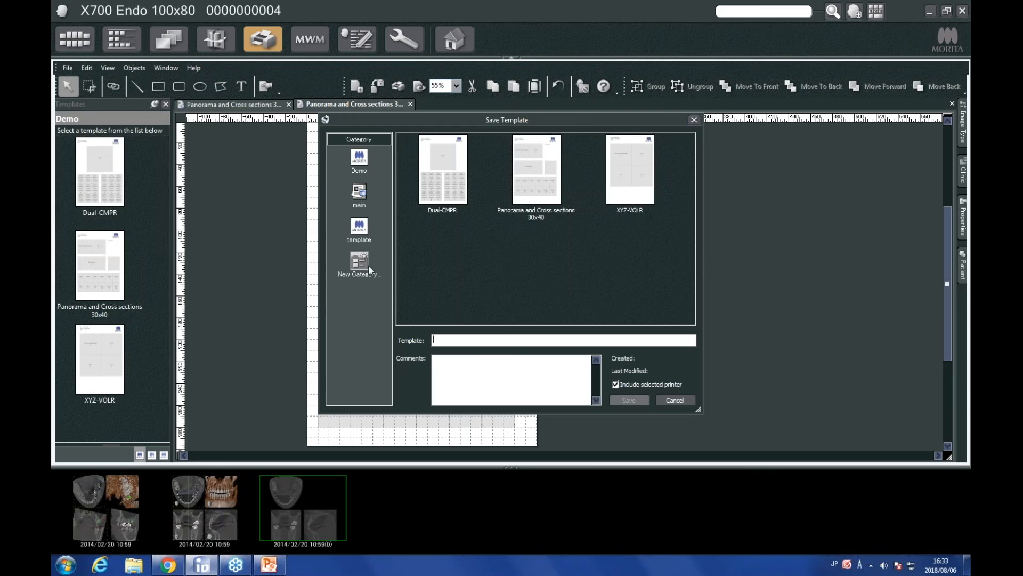
click(542, 191)
text(v2)
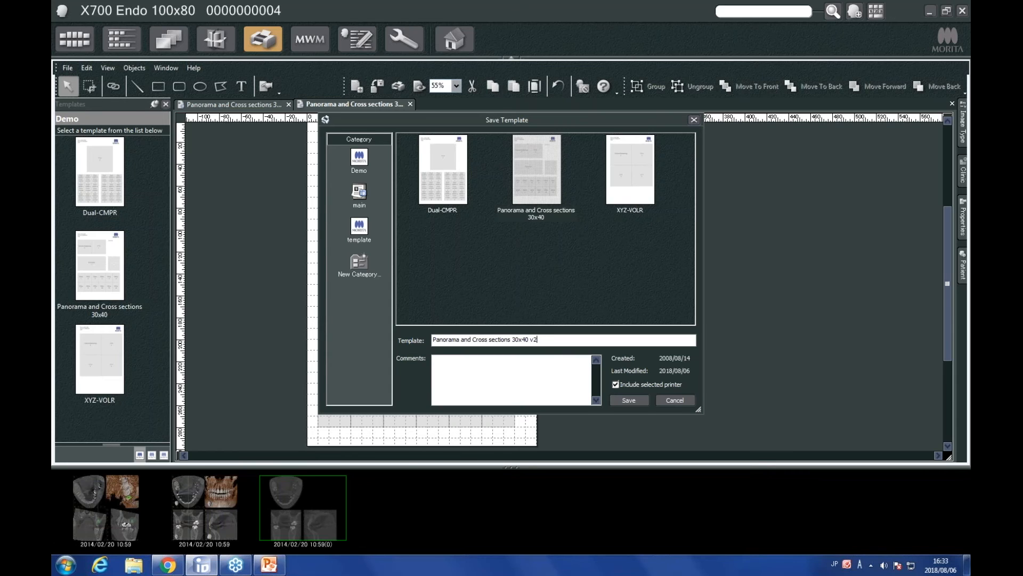
key(Return)
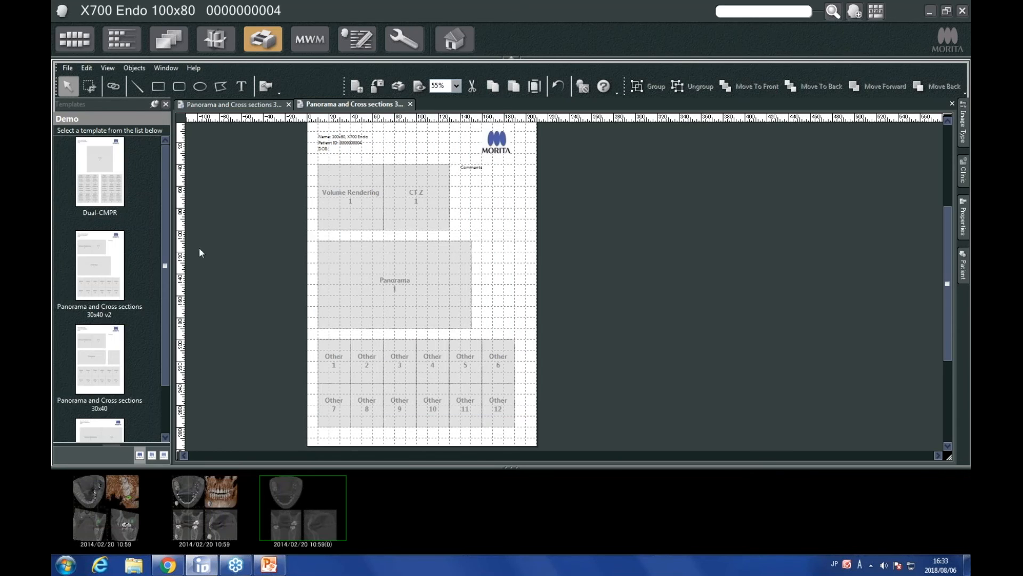
click(99, 294)
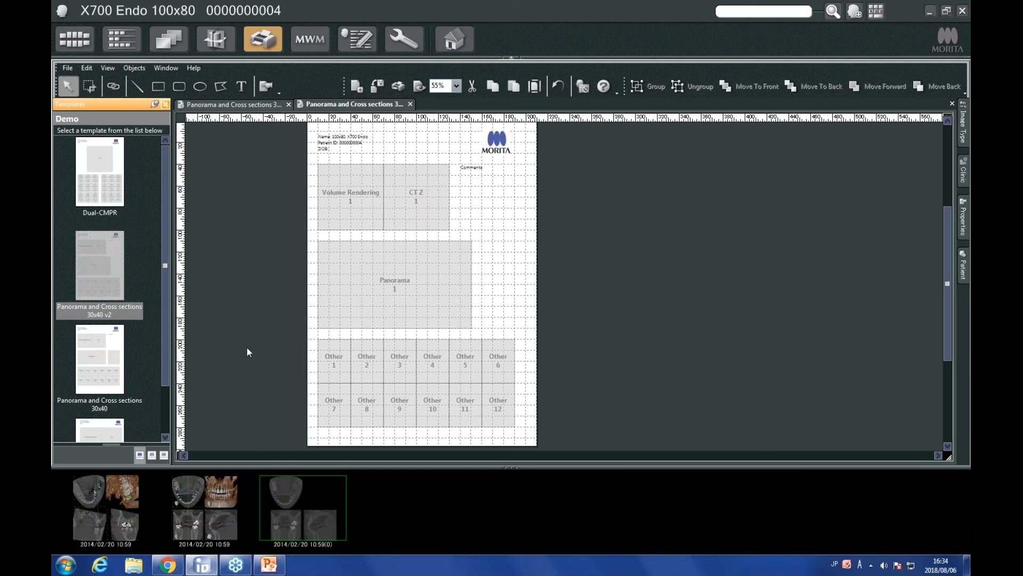
- Leave the report editor and reopen the volume in the 3D viewer without saving the current viewer state
click(205, 37)
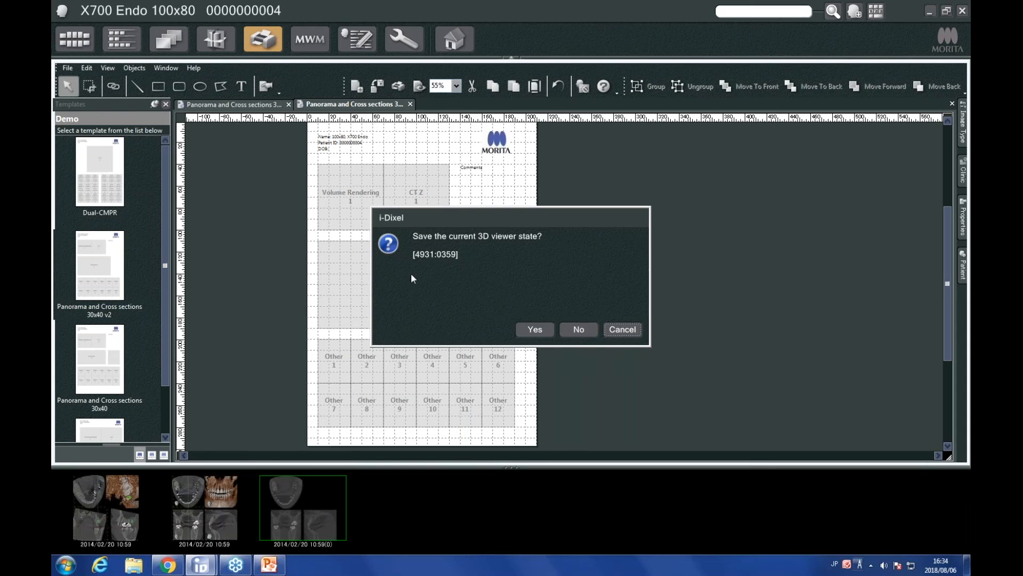
click(579, 330)
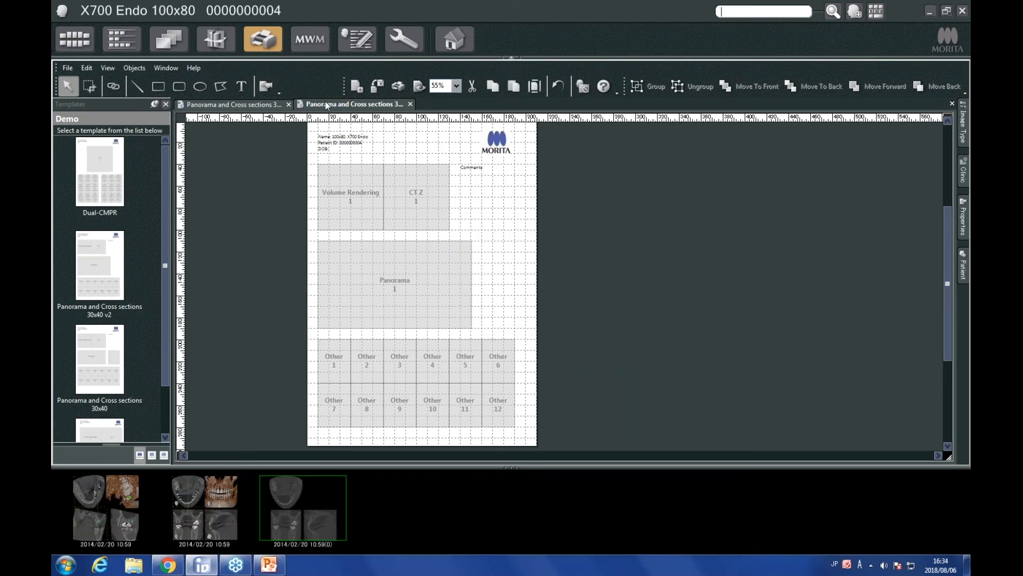
click(225, 46)
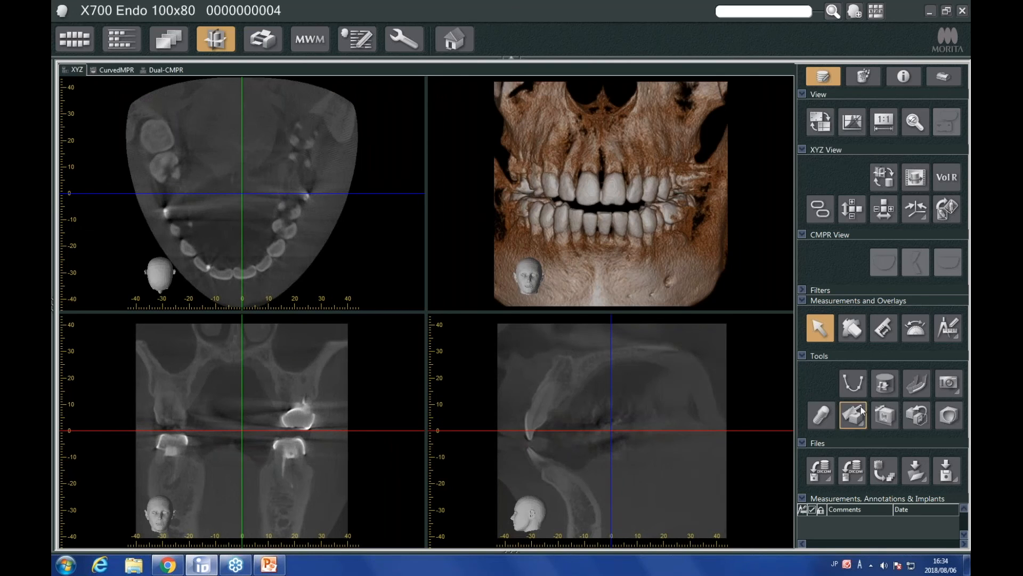
- Lower the axial slice to about -18 mm and draw a CurvedMPR curve along the whole lower dental arch
drag(545, 431, 558, 480)
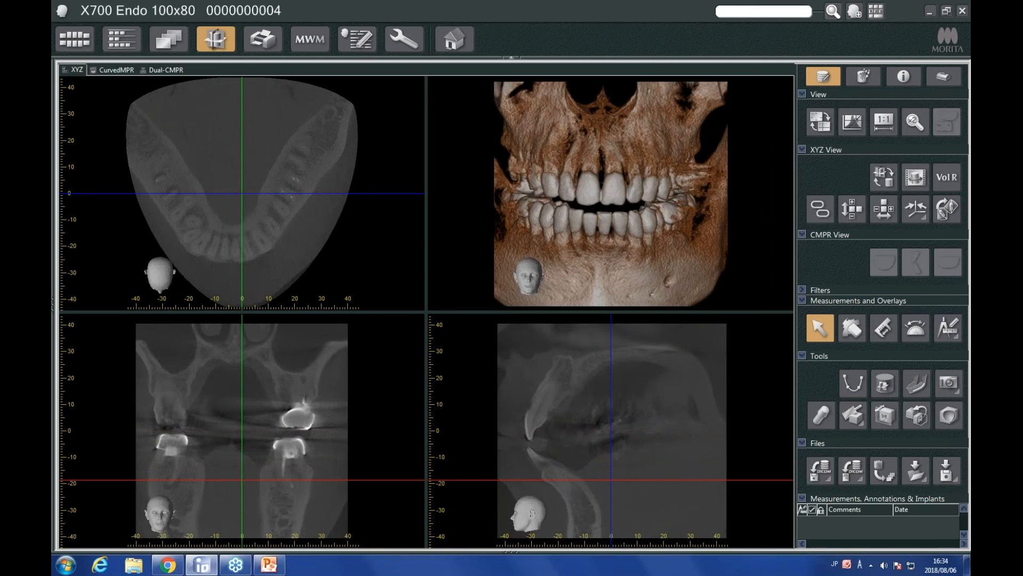
click(853, 383)
click(64, 136)
click(111, 203)
click(151, 235)
click(184, 228)
click(219, 172)
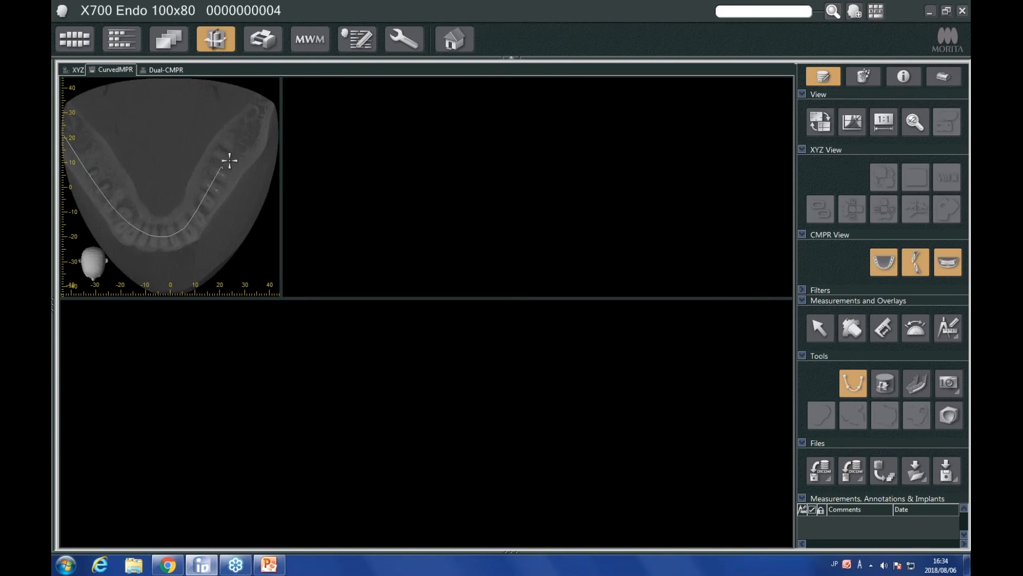
double_click(270, 115)
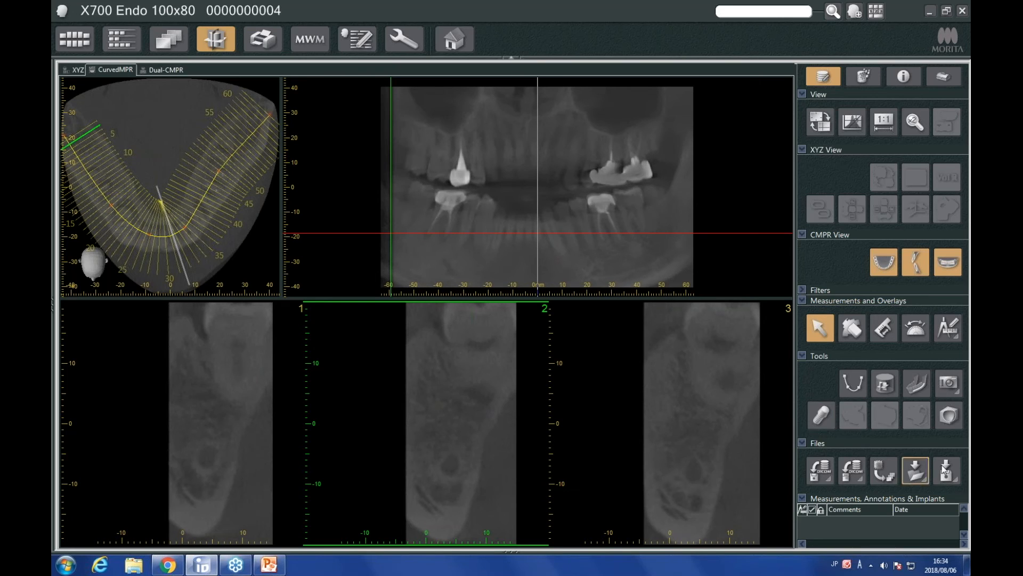
- Move the cross-section line to slice 8 on the panorama and select cross sections 8 through 17
click(923, 476)
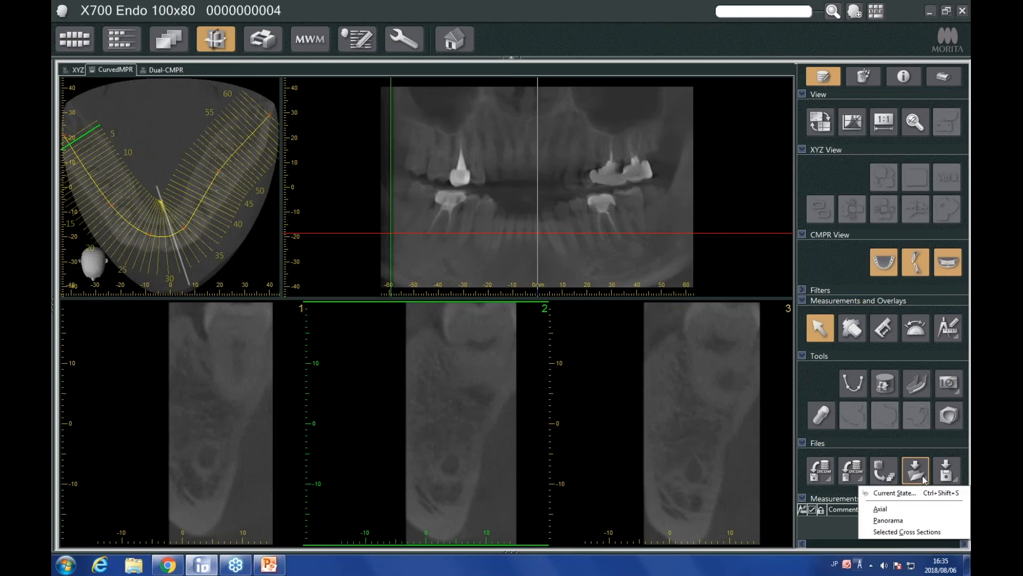
click(814, 389)
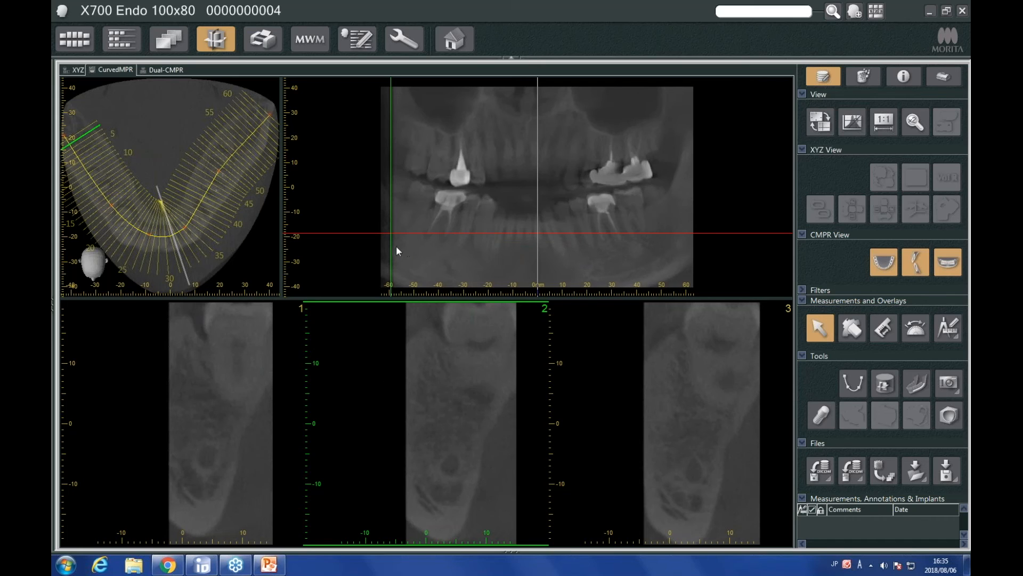
drag(392, 249, 422, 249)
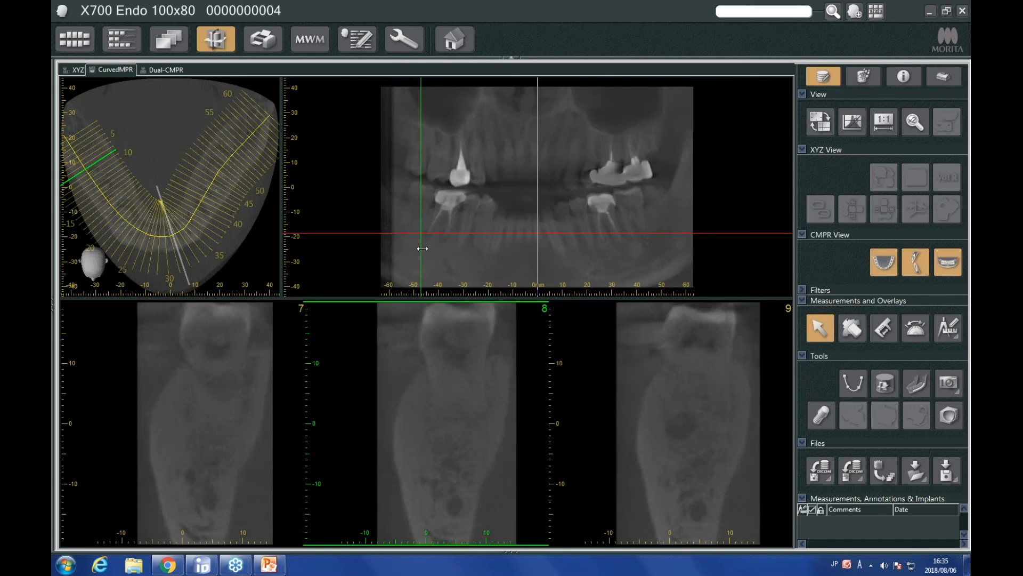
drag(422, 249, 465, 245)
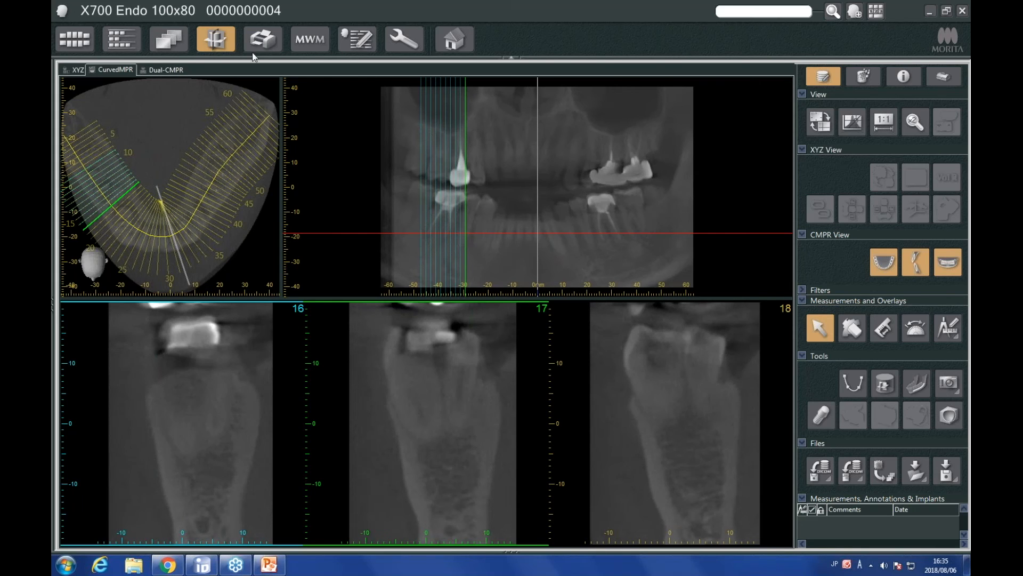
- Create a report of the current views with the template "Panorama and Cross sections 30x40 v2"
click(272, 37)
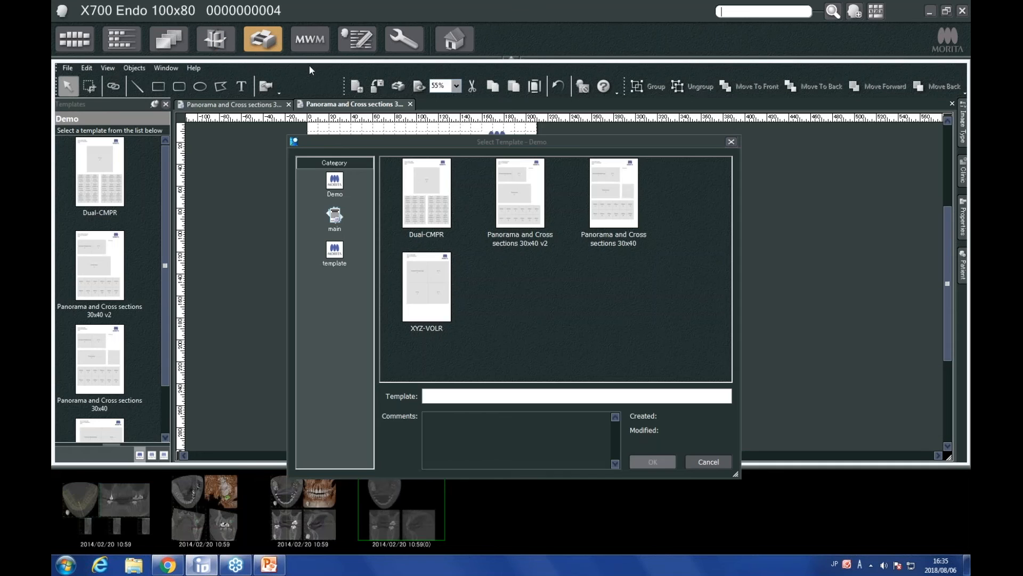
click(512, 212)
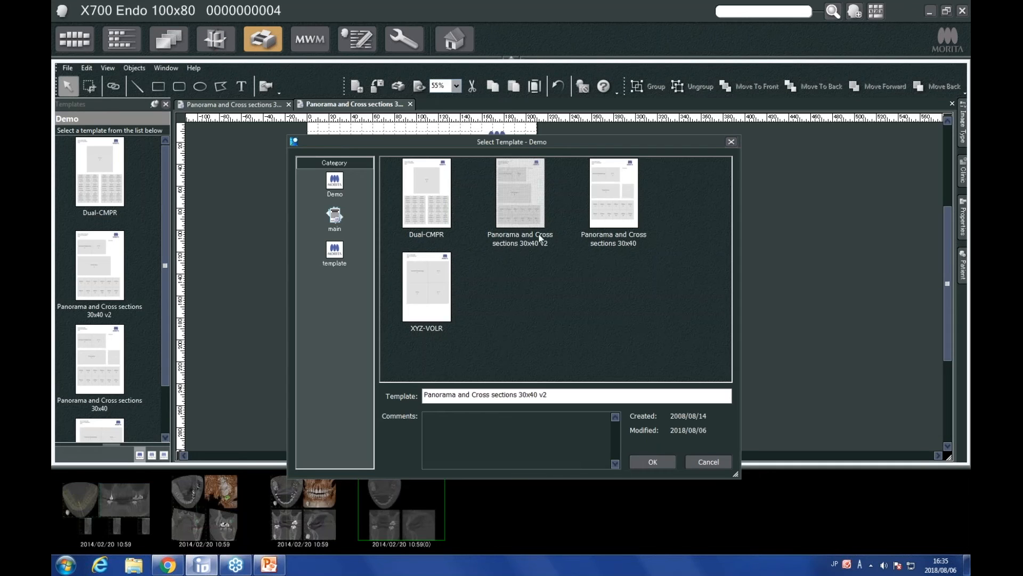
click(654, 462)
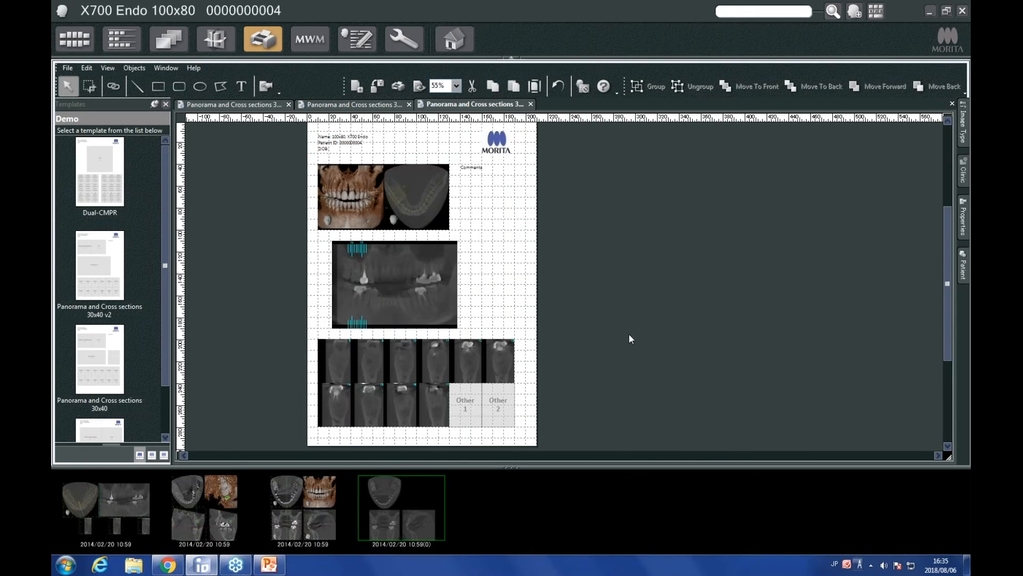
- Move the panorama image about 13 mm left so it lines up with the left edge of the other report images
click(403, 281)
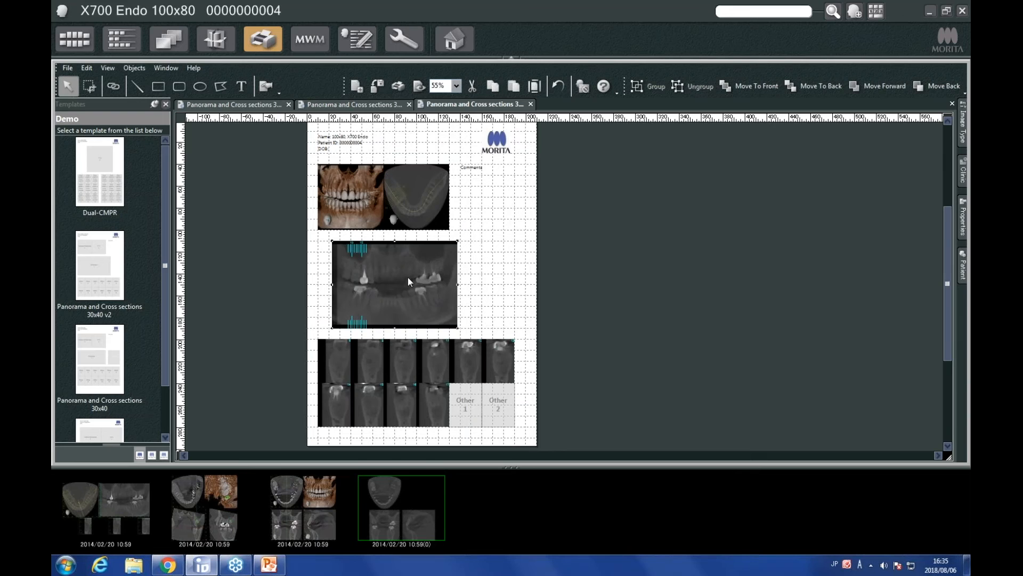
drag(404, 277, 390, 276)
click(641, 292)
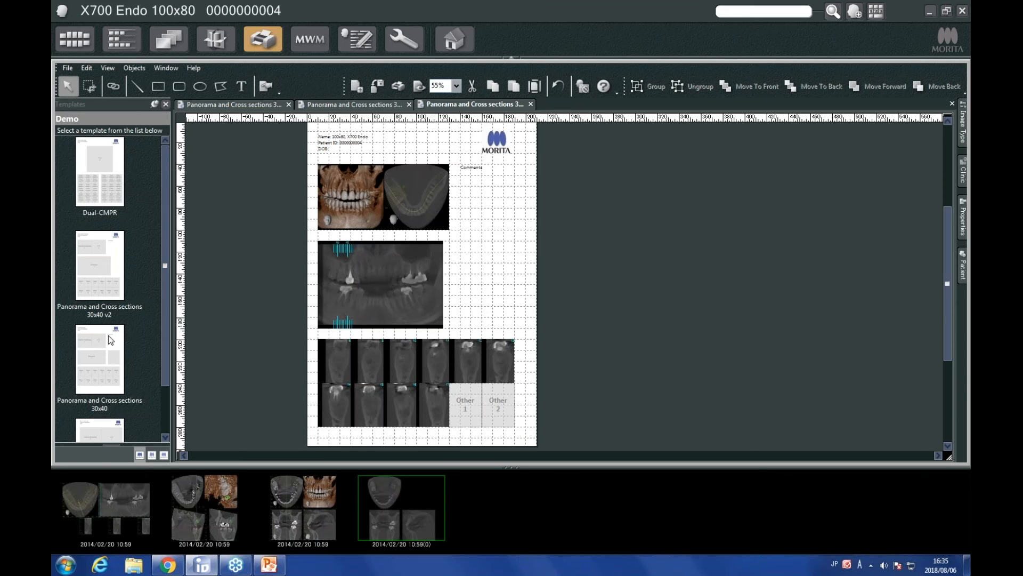
- Open an empty "Panorama and Cross sections 30x40 v2" template and set the Panorama placeholder's image alignment to Left
click(98, 267)
double_click(98, 267)
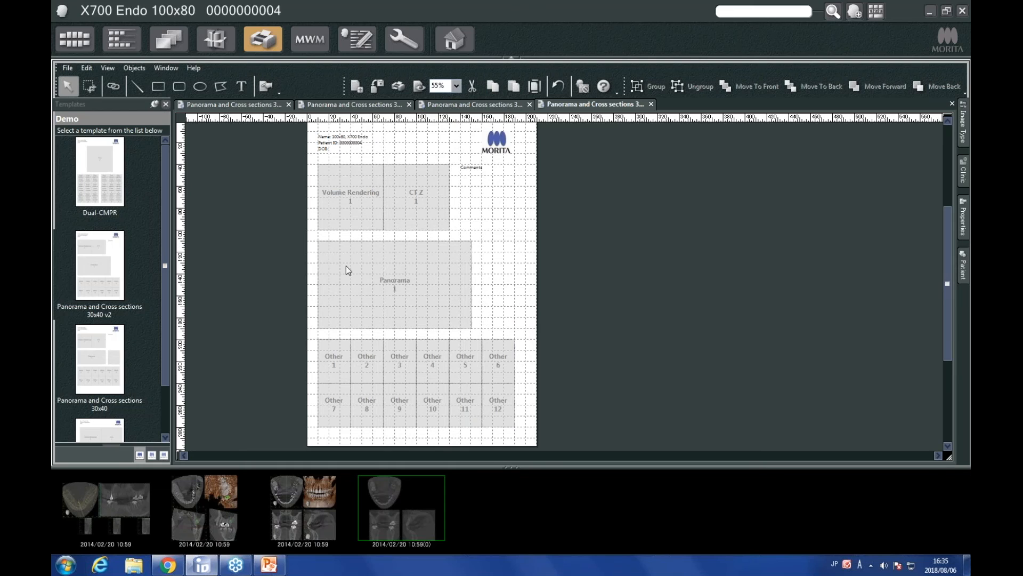
right_click(398, 260)
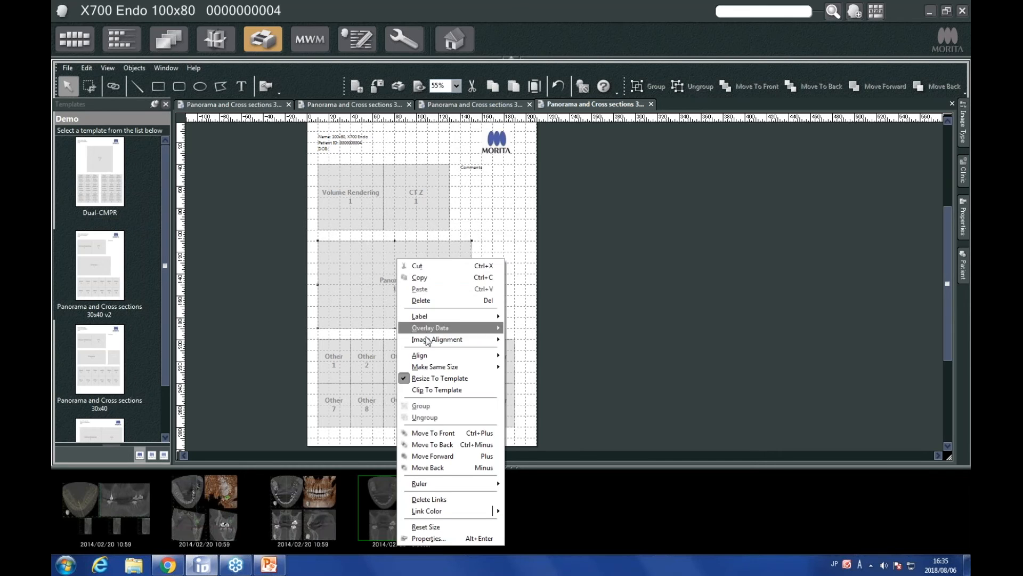
mouse_move(432, 340)
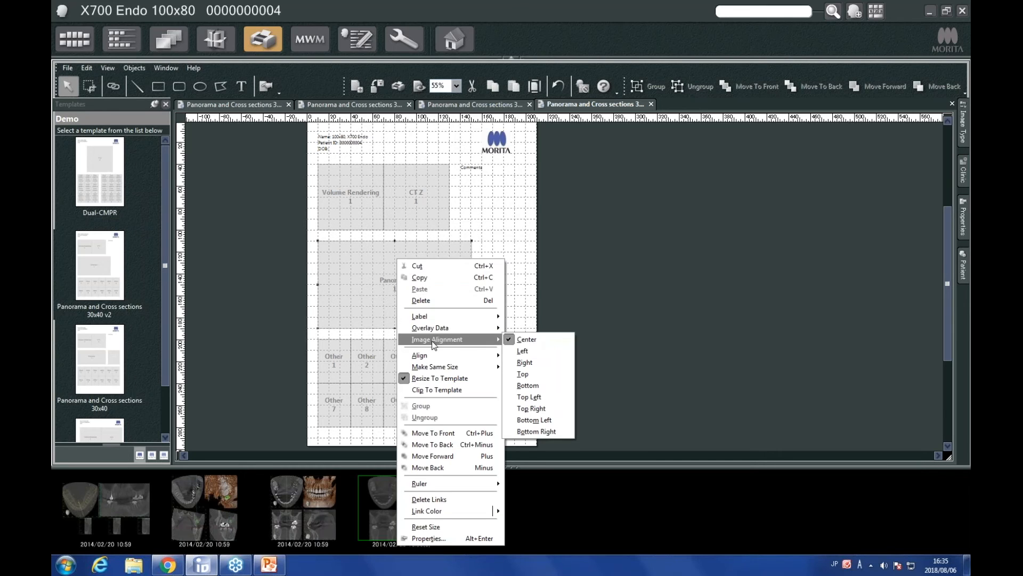
click(536, 355)
click(308, 260)
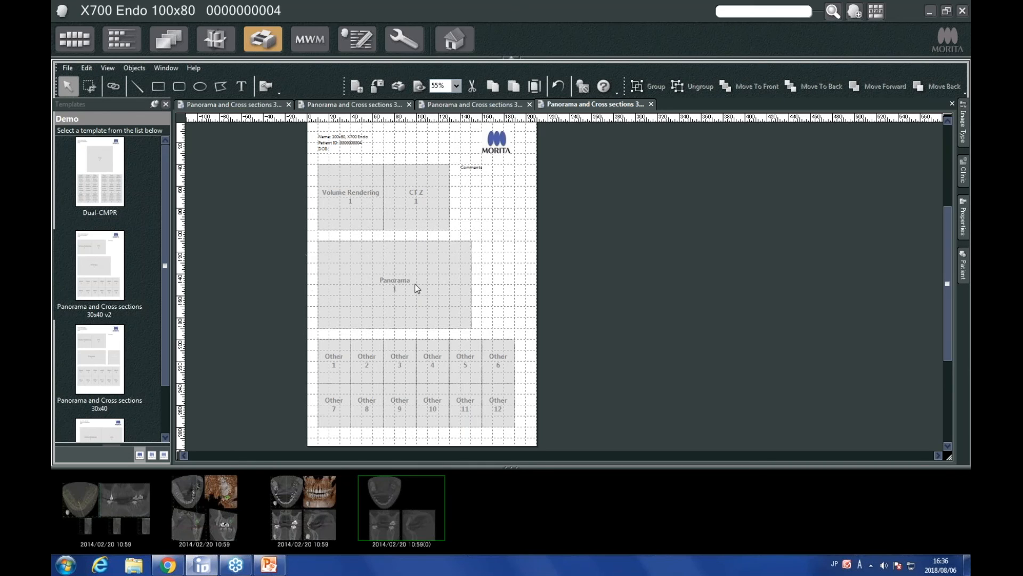
- Save the layout as a template over the existing "Panorama and Cross sections 30x40 v2" in the Demo category
click(67, 68)
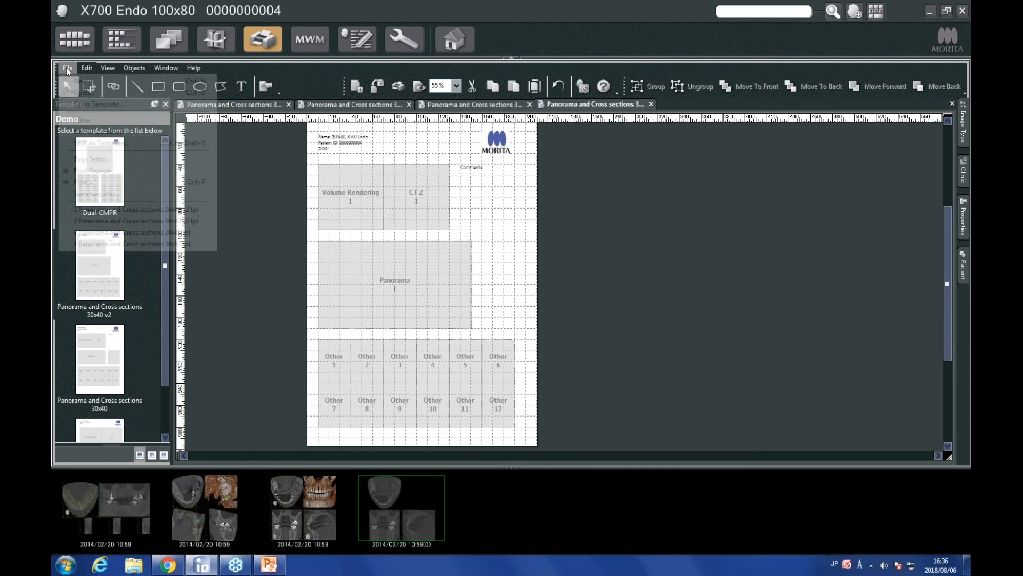
click(87, 143)
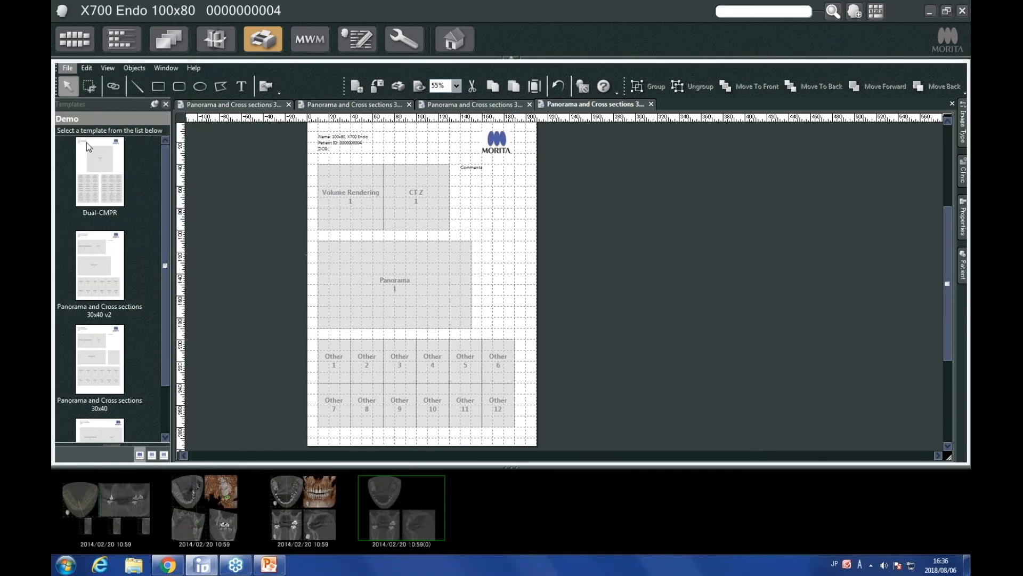
click(541, 184)
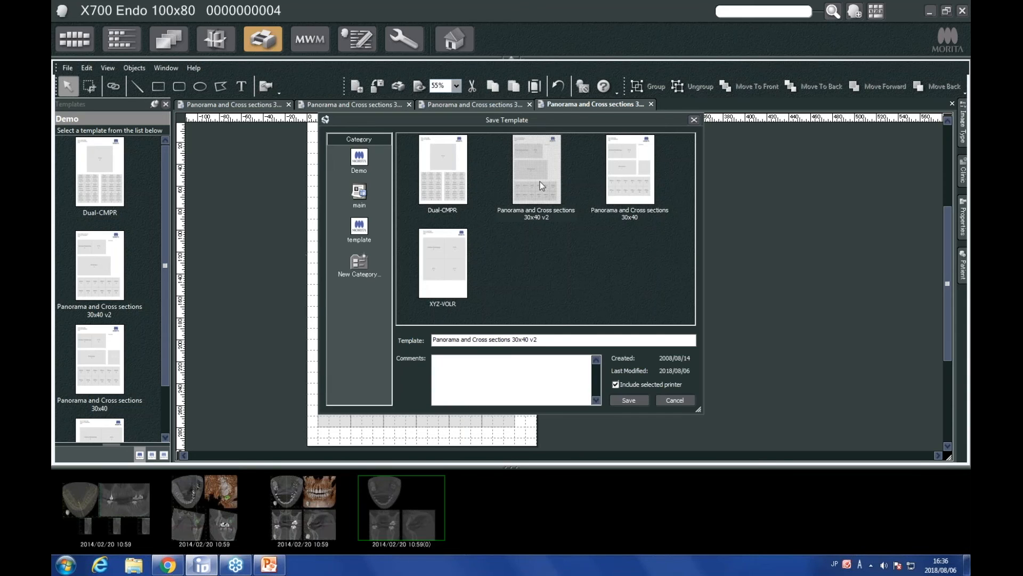
click(539, 182)
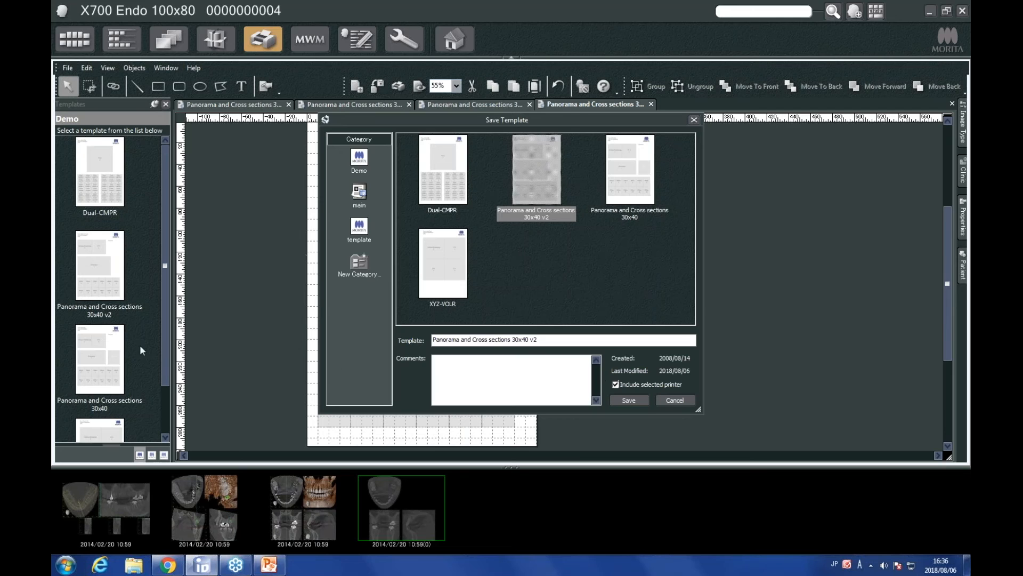
click(629, 400)
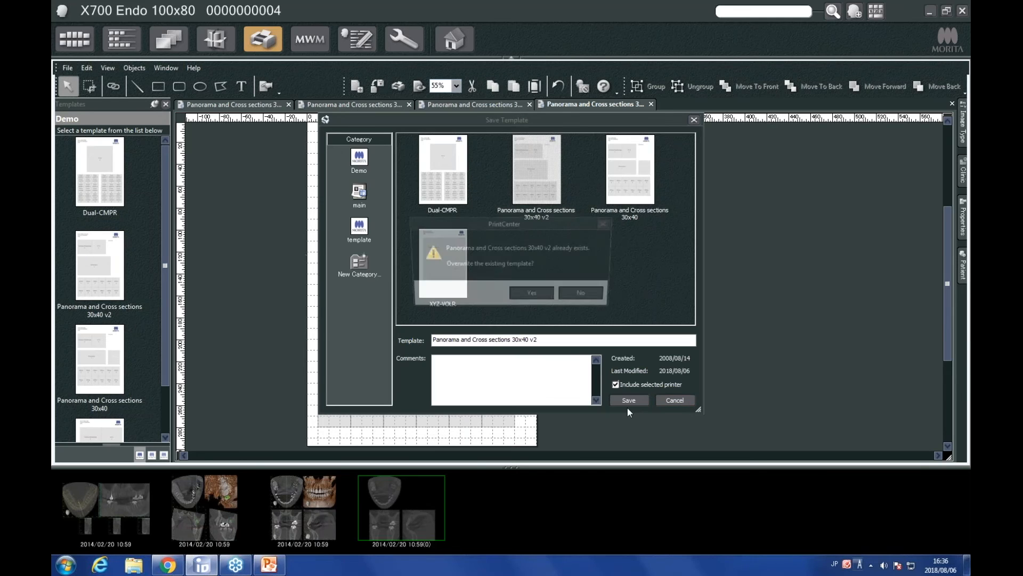
click(531, 290)
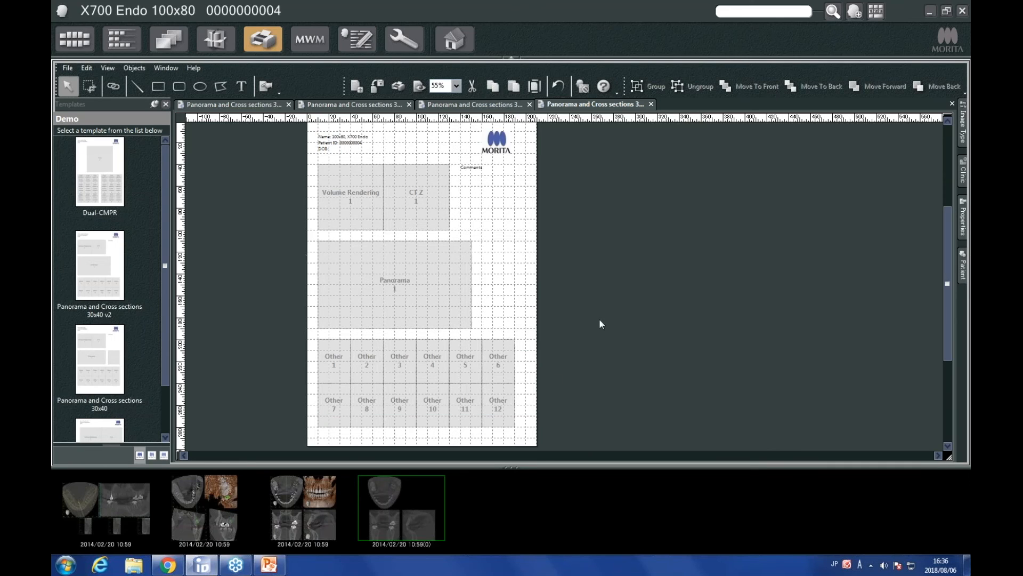
- Return to the volume viewer and create another report of its views with the updated "Panorama and Cross sections 30x40 v2" template
click(108, 497)
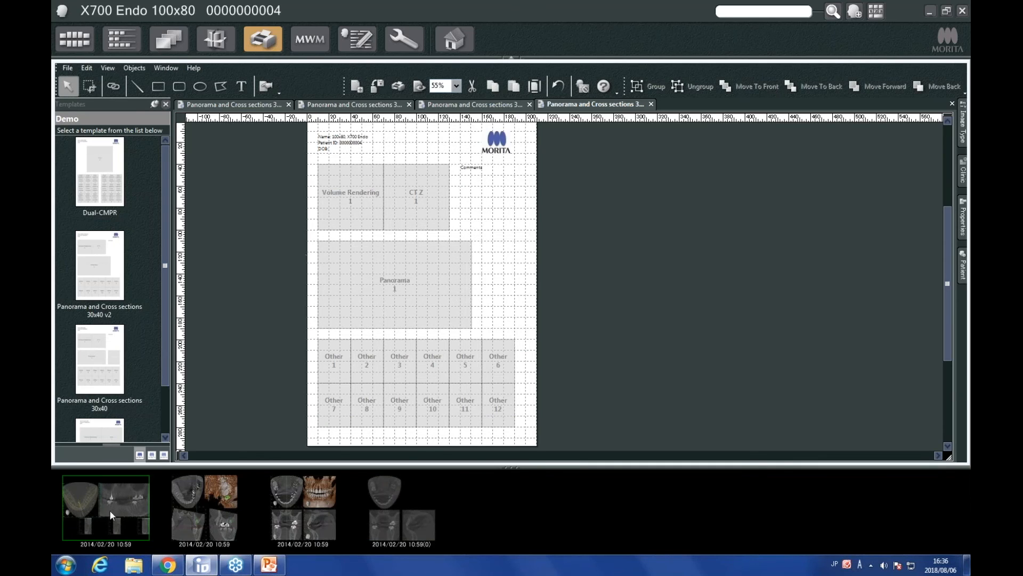
click(216, 39)
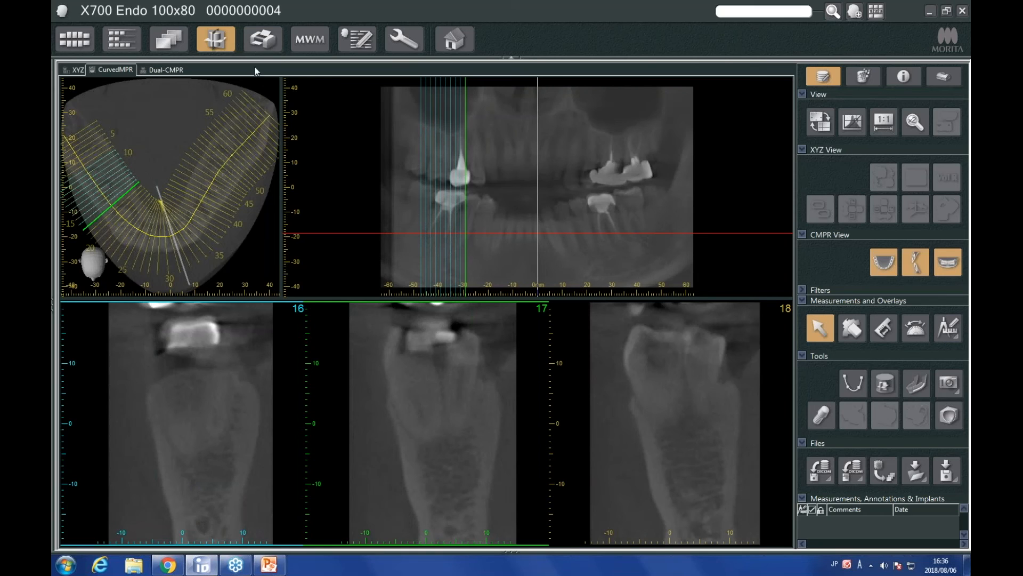
click(262, 39)
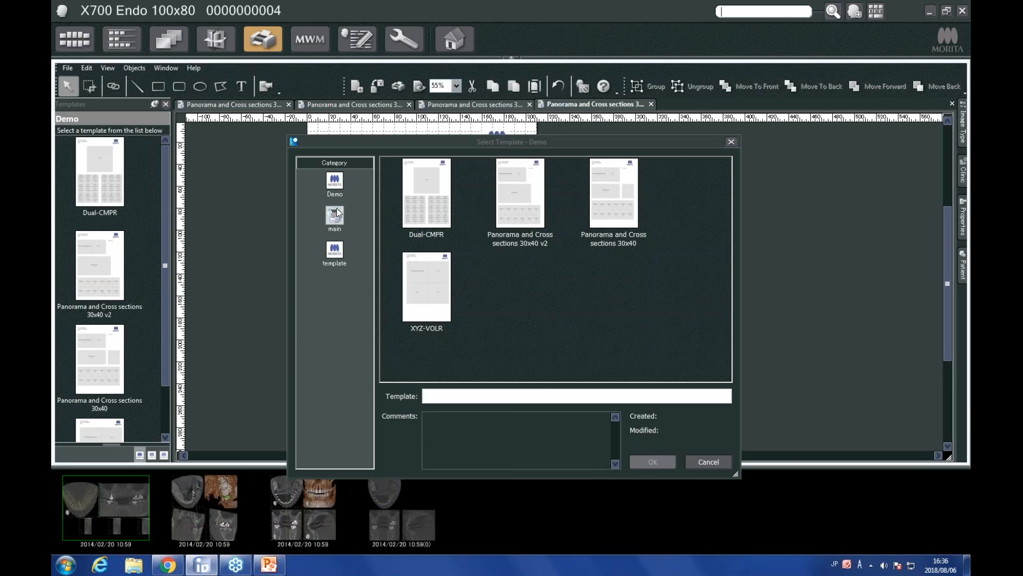
click(525, 191)
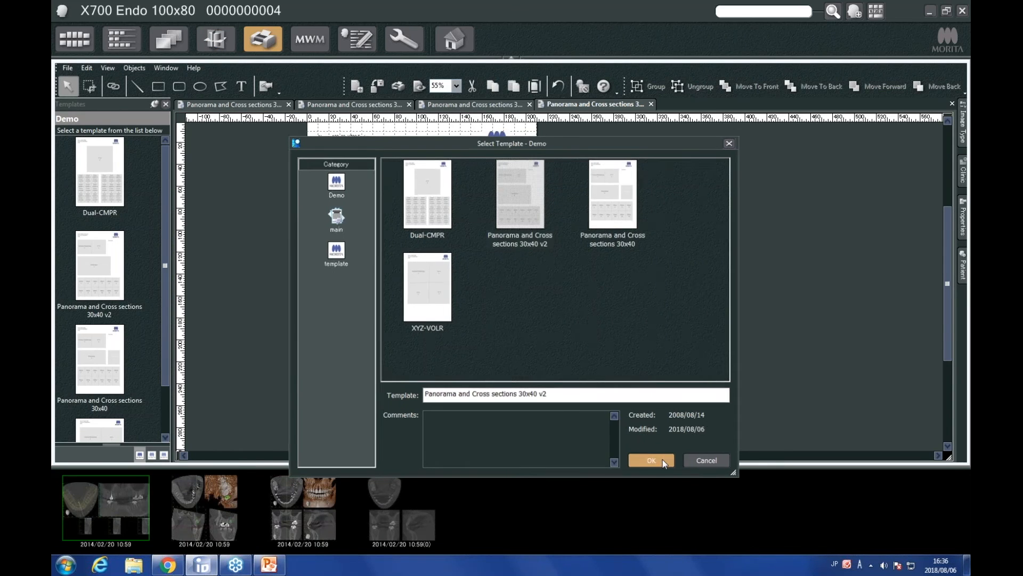
click(651, 461)
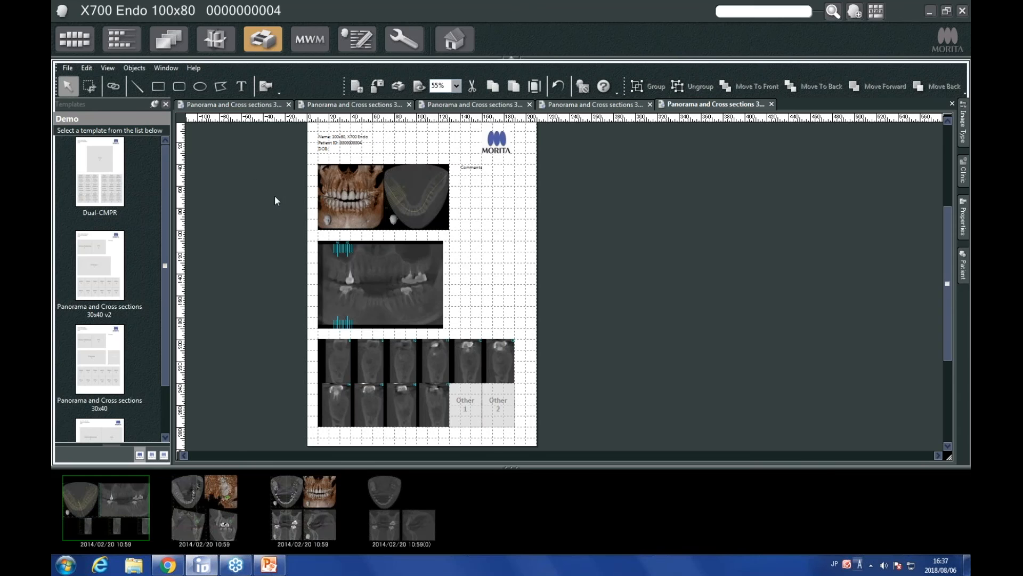
- Return to the volume viewer and create a report from it with the XYZ-VOLR template
click(213, 42)
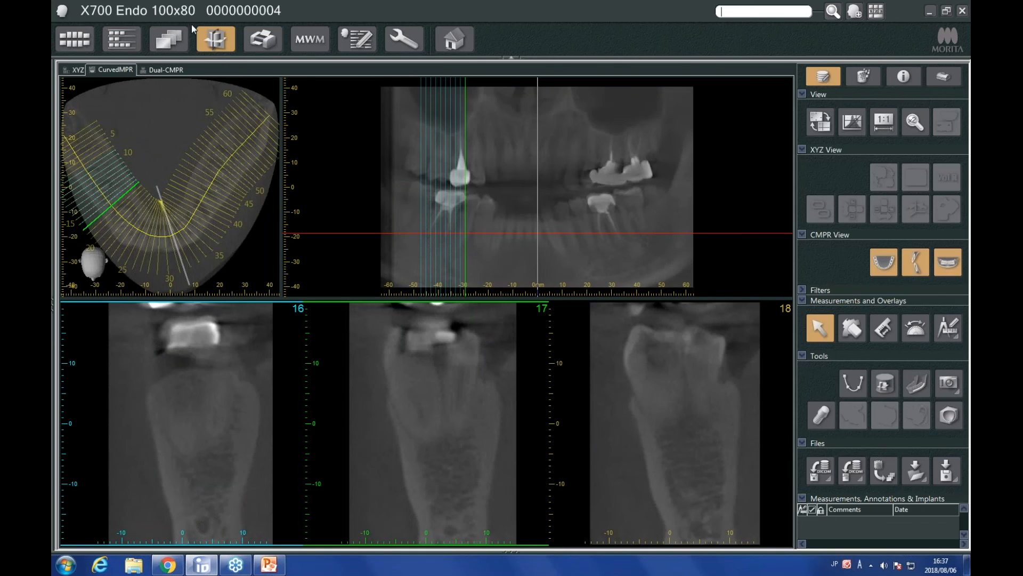
click(263, 38)
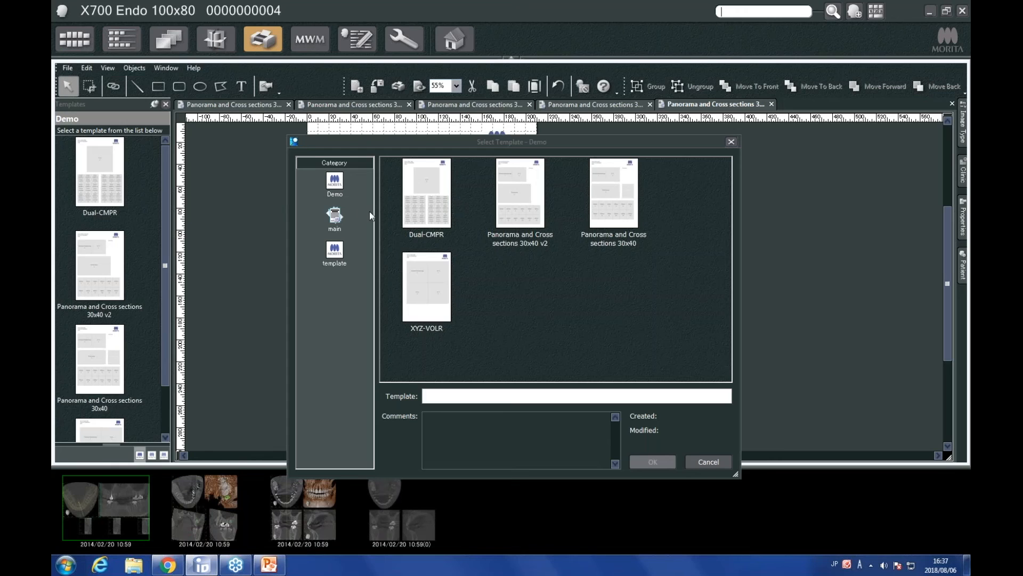
click(427, 286)
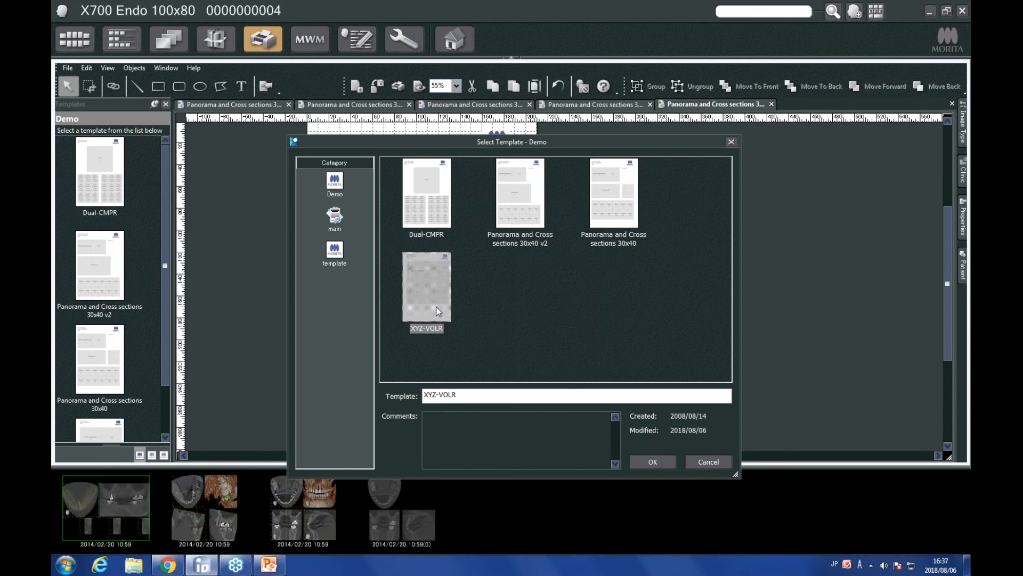
click(657, 464)
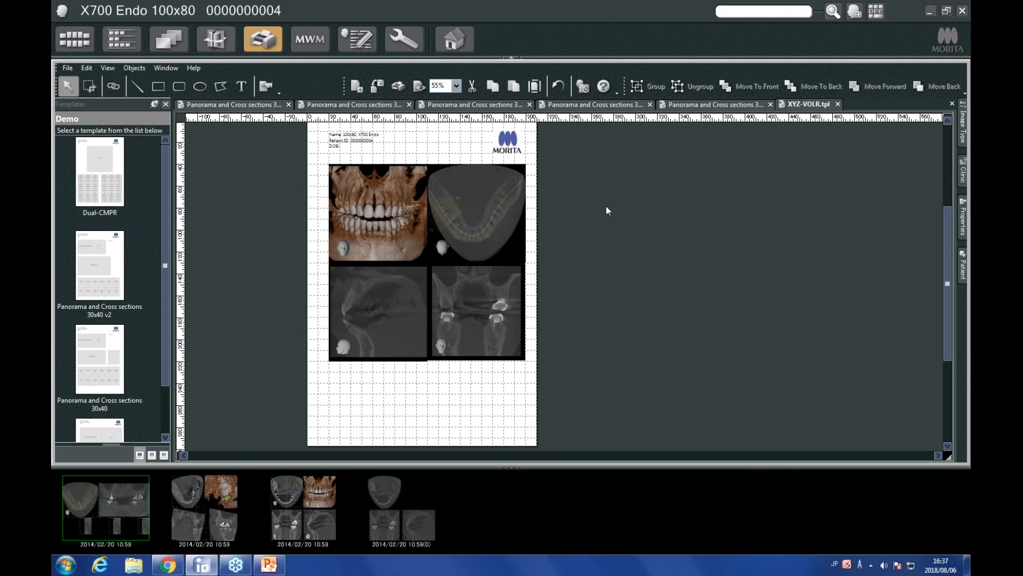
- Delete the four images and their placeholders from the XYZ-VOLR report, keeping the patient header and logo
drag(600, 339, 257, 305)
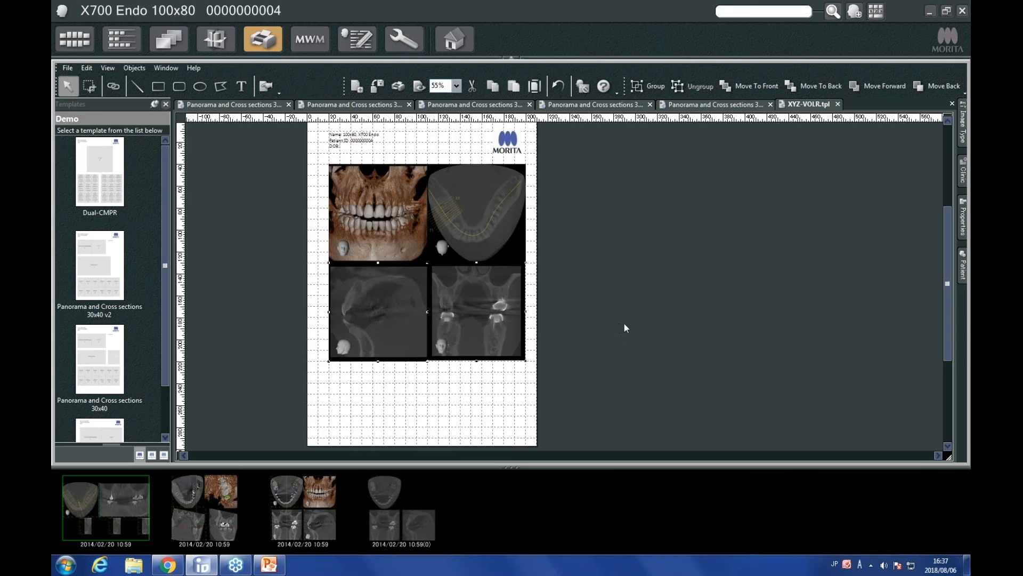
key(Delete)
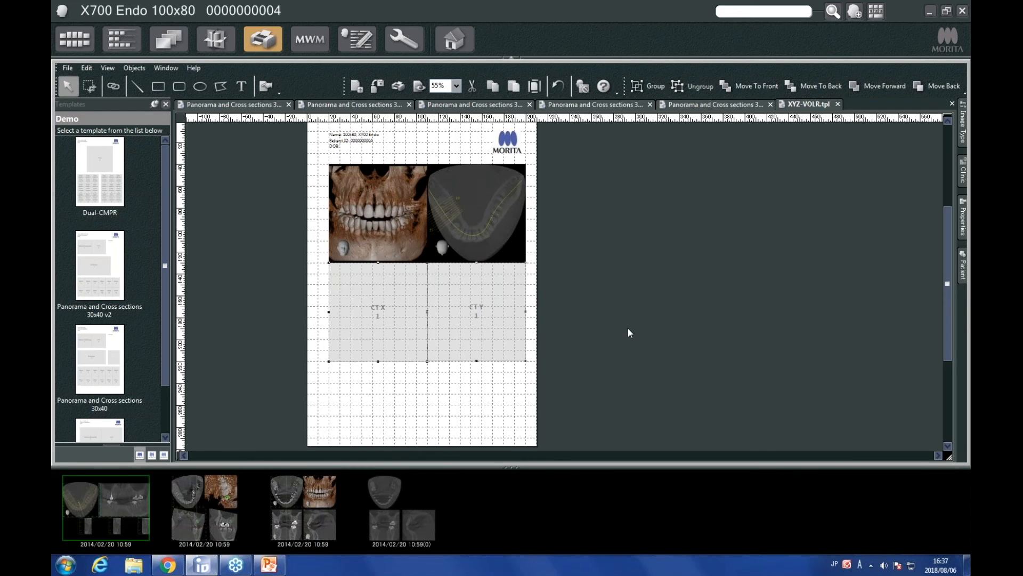
click(615, 352)
drag(593, 391, 296, 190)
key(Delete)
drag(613, 328, 318, 213)
key(Delete)
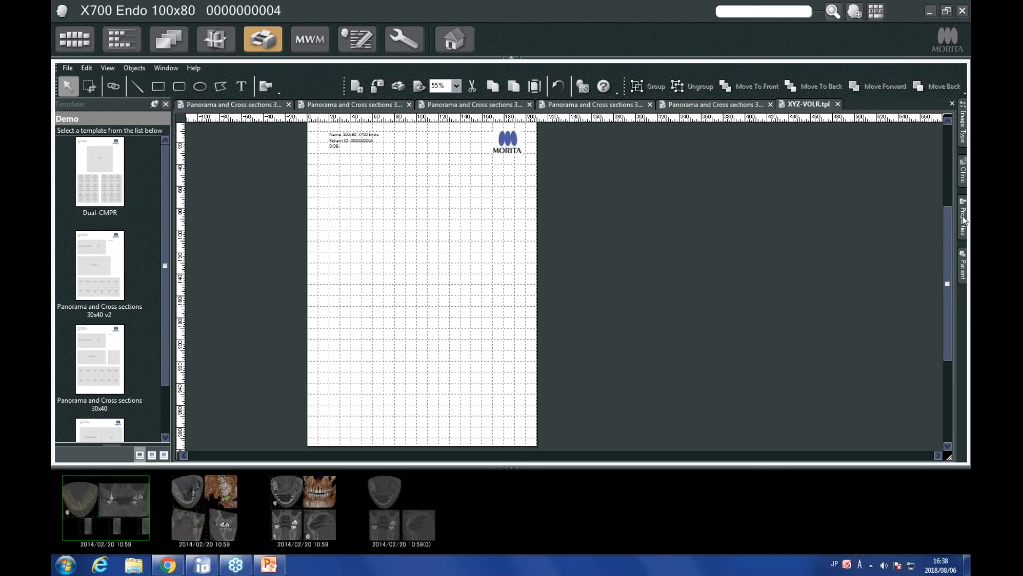
- Add Volume Rendering, CT Z, CT Y and CT X image placeholders to the blank report area in a two-by-two arrangement
click(963, 269)
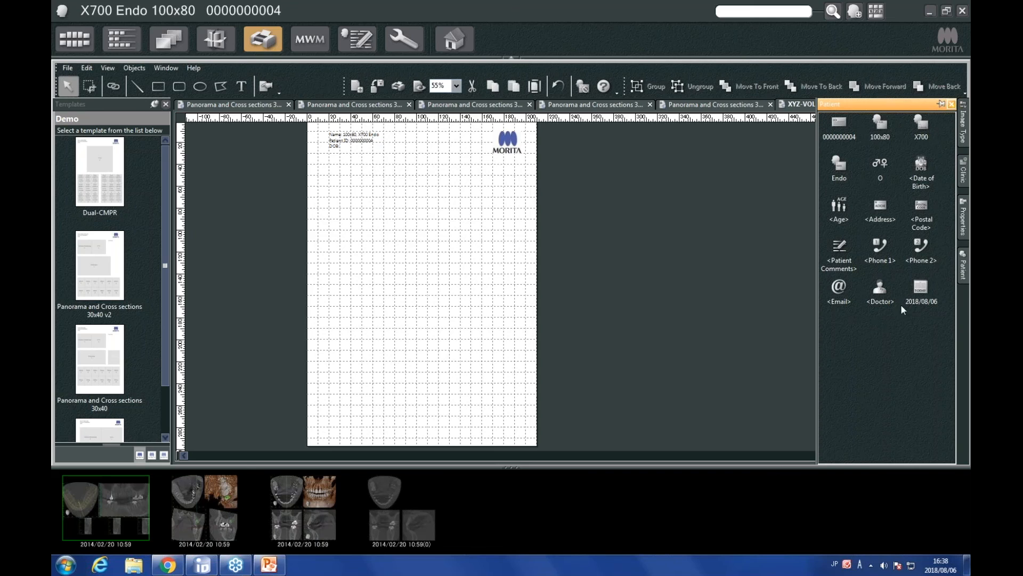
click(964, 128)
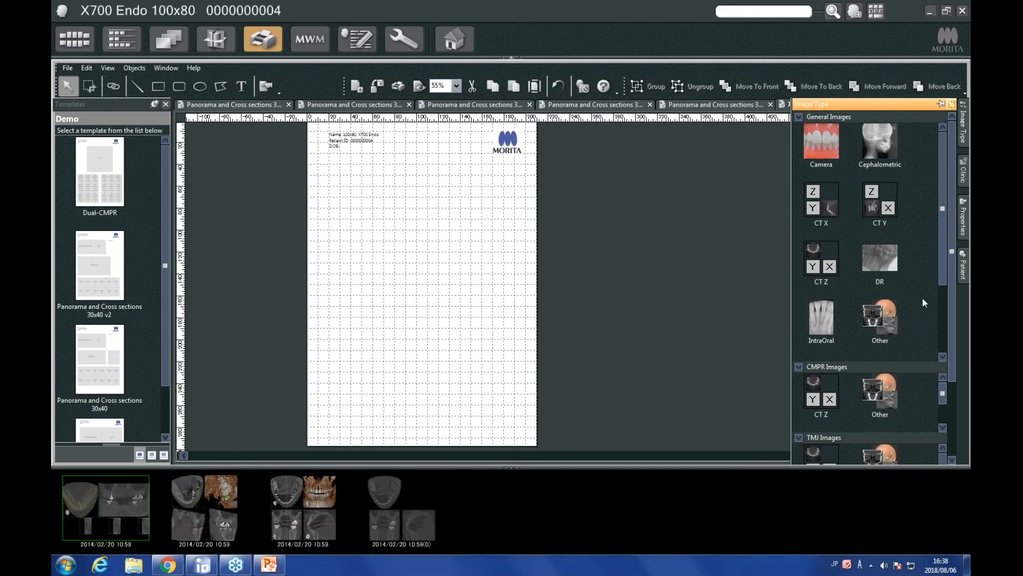
drag(940, 274, 923, 344)
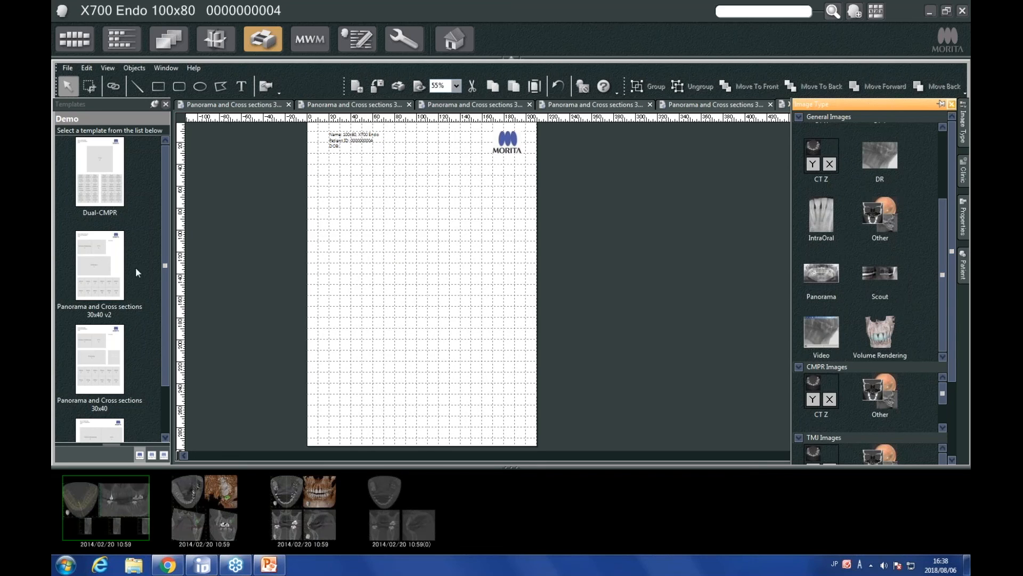
drag(887, 343, 471, 225)
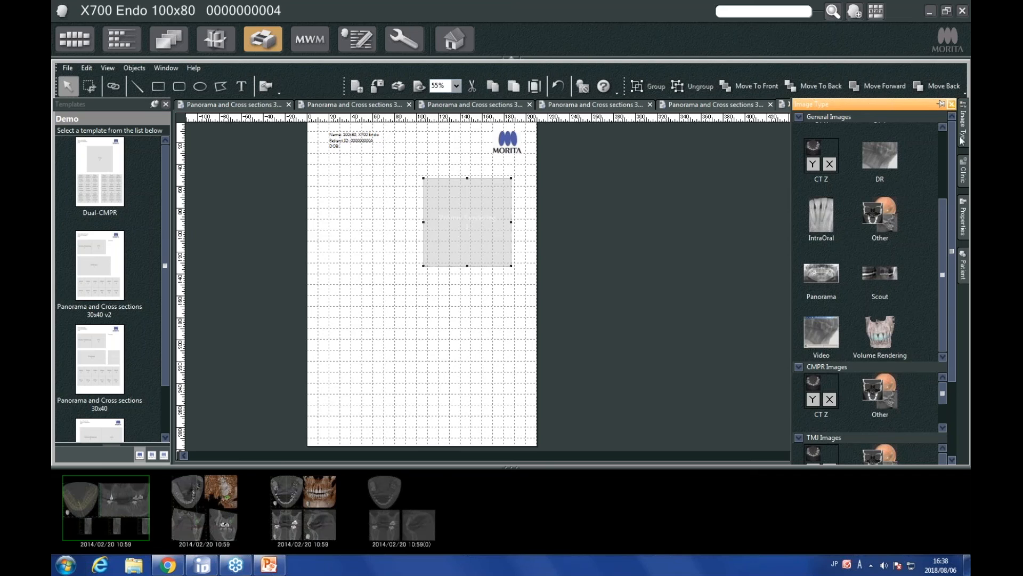
scroll(940, 197, up, 3)
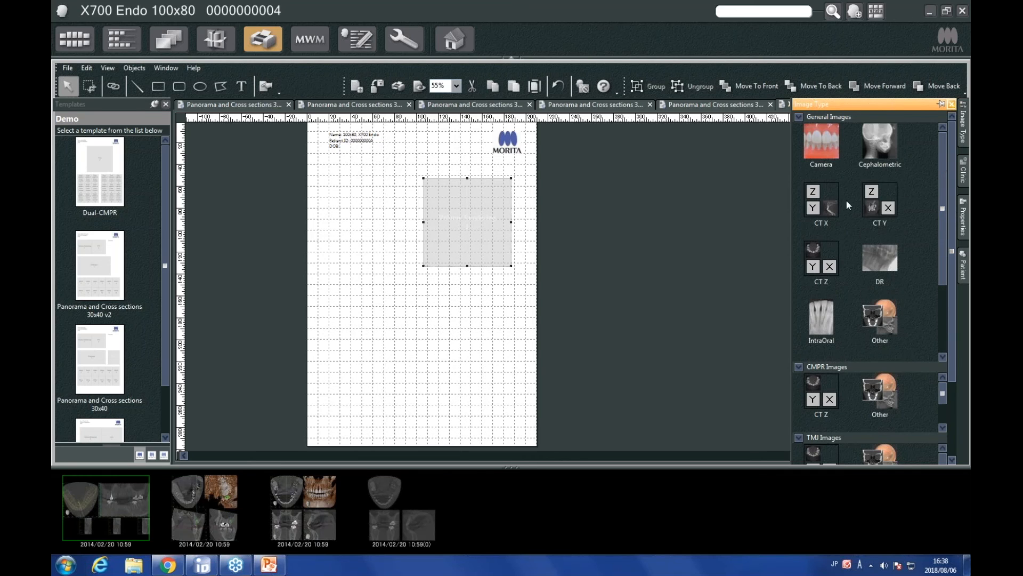
drag(828, 258, 363, 223)
drag(887, 211, 368, 323)
drag(812, 193, 496, 338)
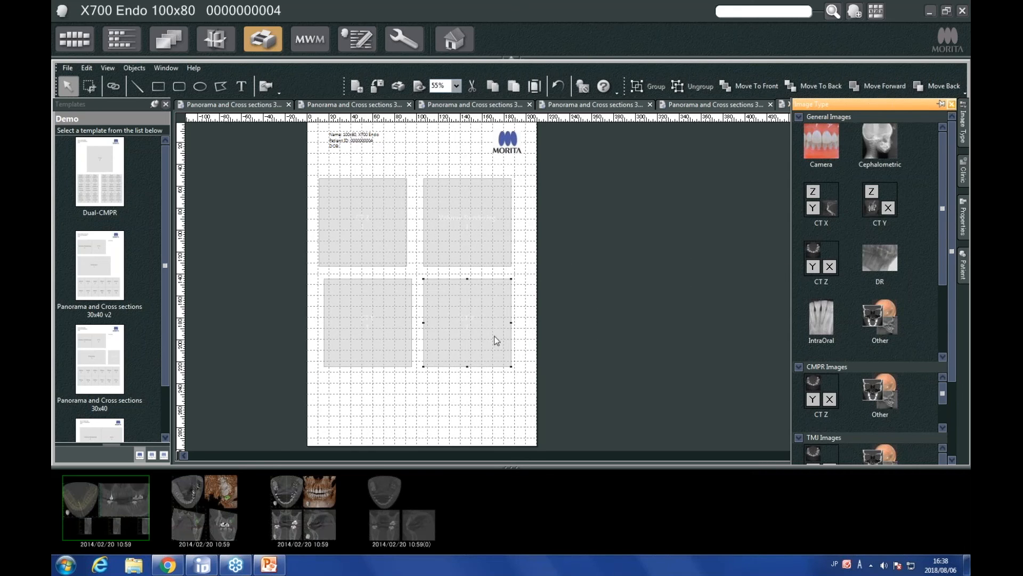
- Reposition and enlarge the CT Z and Volume Rendering placeholders to adjoining squares of about 90 mm in the upper row
click(600, 344)
click(377, 226)
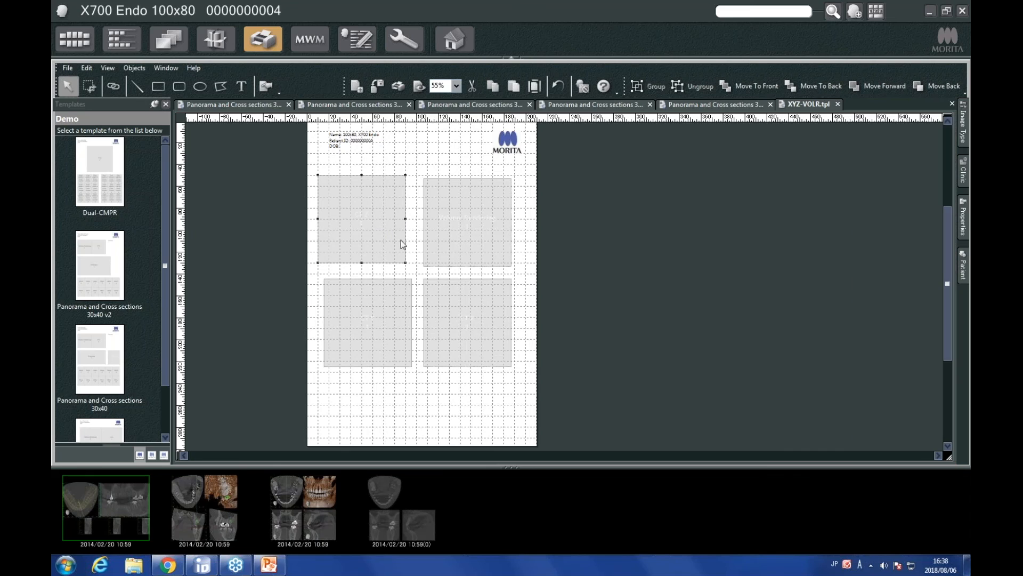
mouse_move(406, 262)
mouse_down()
mouse_move(417, 274)
mouse_move(420, 261)
mouse_move(418, 270)
mouse_up()
click(476, 252)
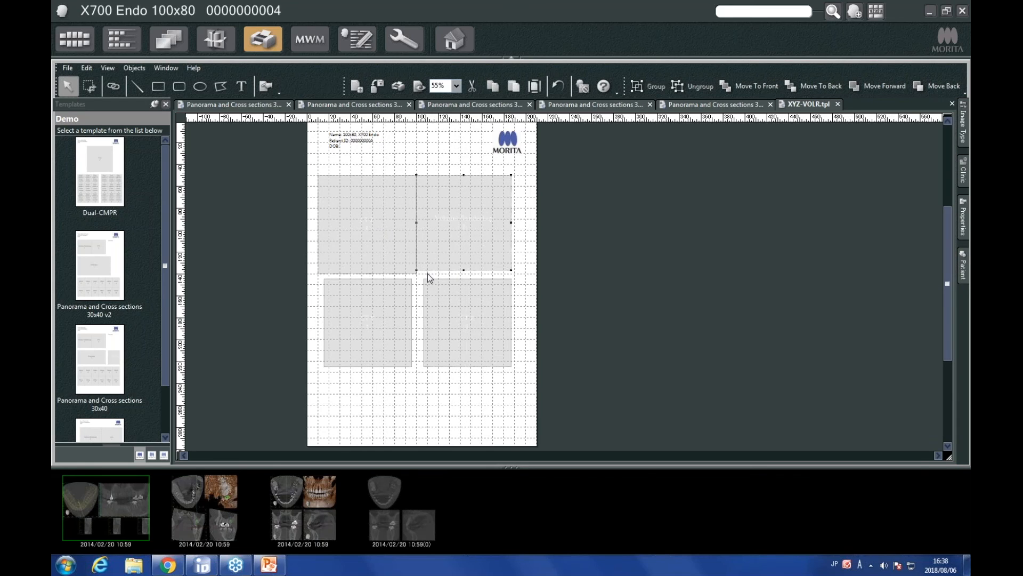
drag(484, 236, 484, 243)
drag(510, 269, 482, 295)
- Enlarge the CT X and CT Y placeholders to about 90 mm squares and join them directly beneath the upper row
click(490, 303)
drag(504, 362, 515, 372)
drag(380, 326, 385, 317)
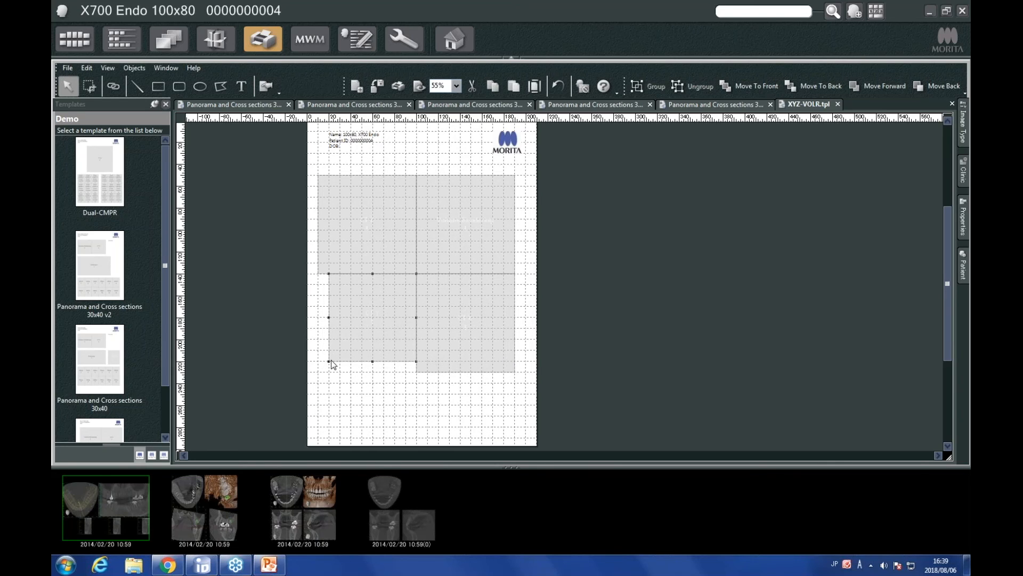
drag(329, 362, 318, 371)
click(561, 235)
- Delete the MORITA logo from the report header
scroll(572, 190, up, 1)
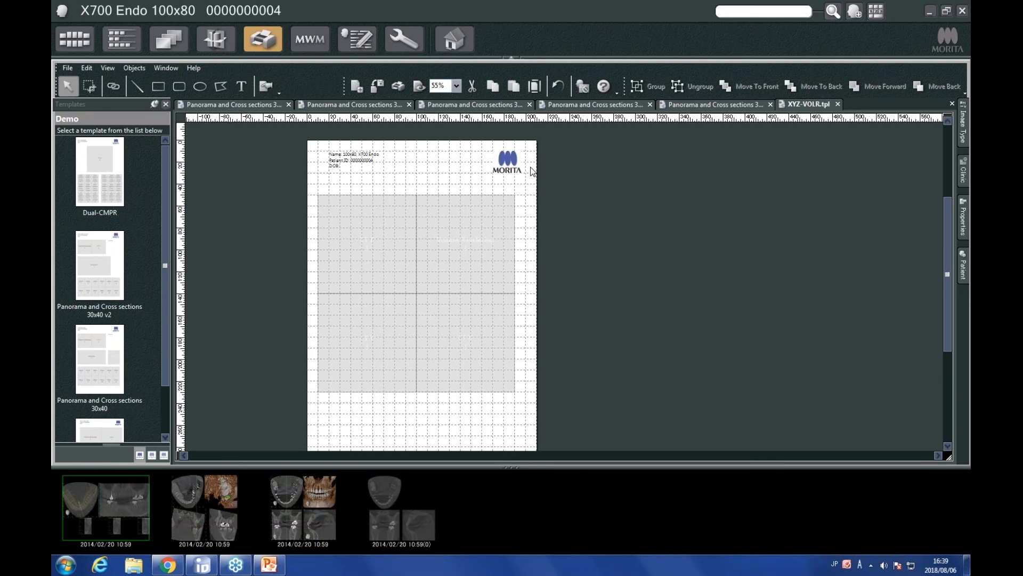
click(508, 165)
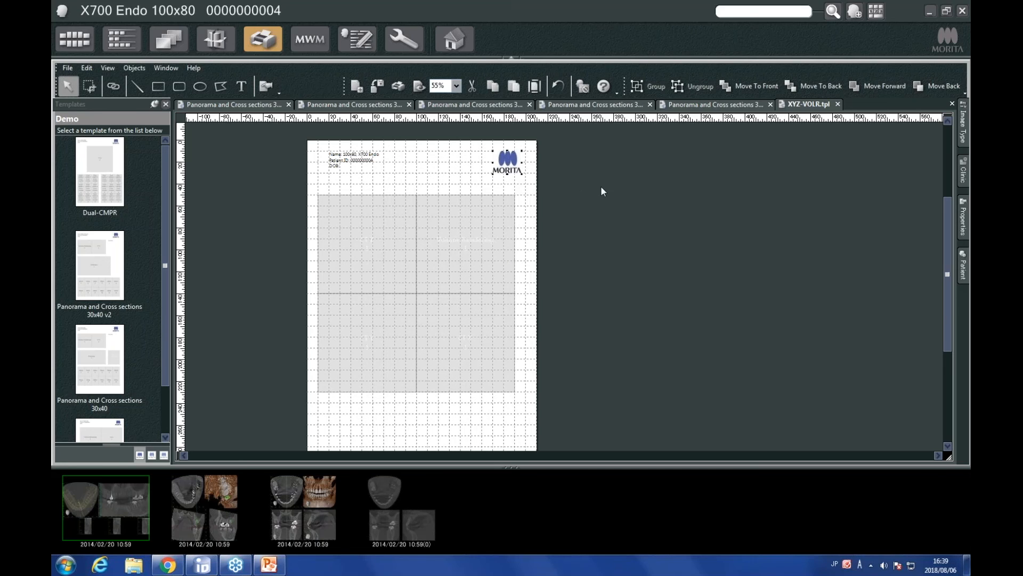
key(Delete)
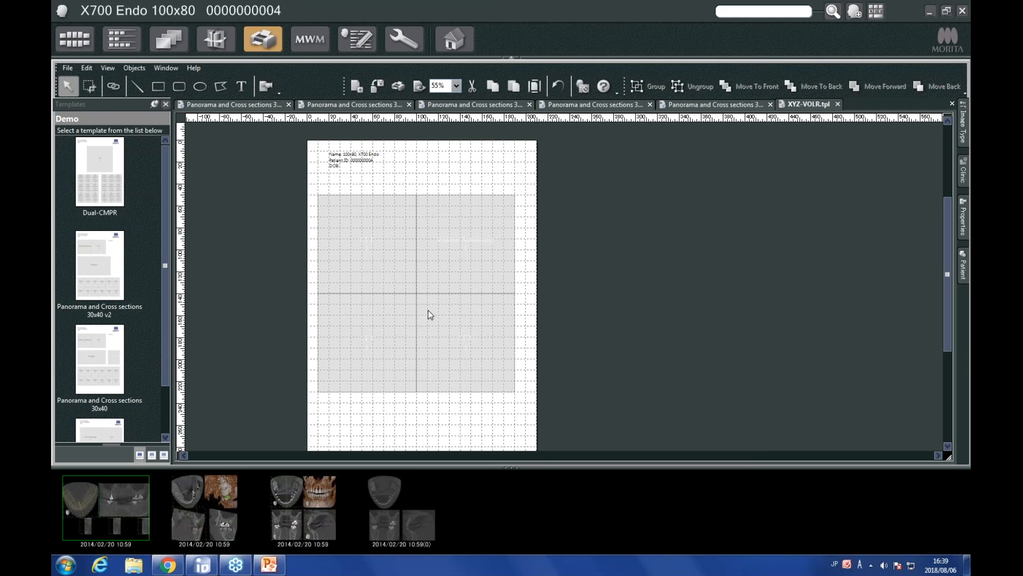
- Insert Dental.png from the Images folder on the Desktop into the report header and shrink it to about 70 mm wide
click(135, 566)
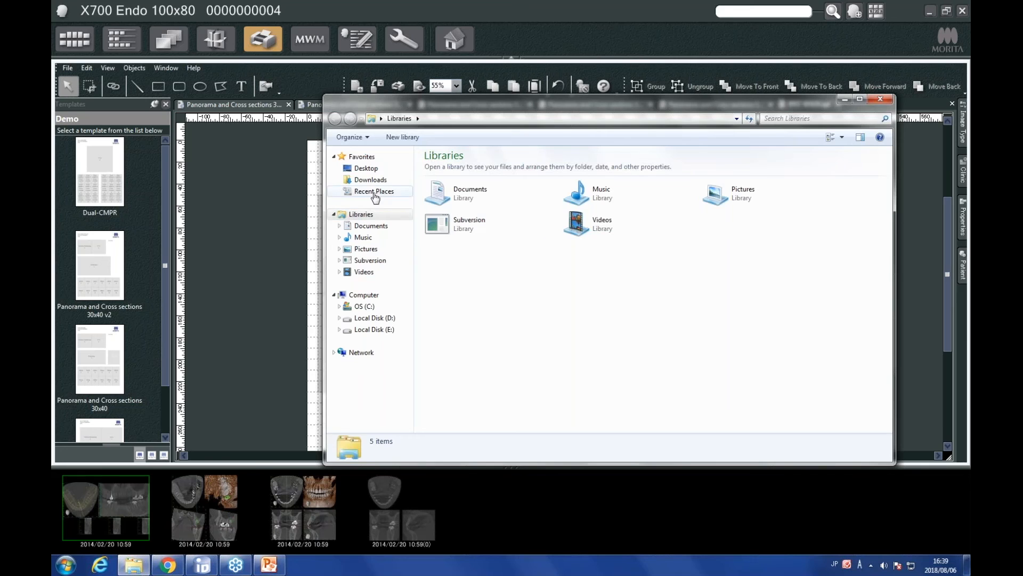
click(366, 167)
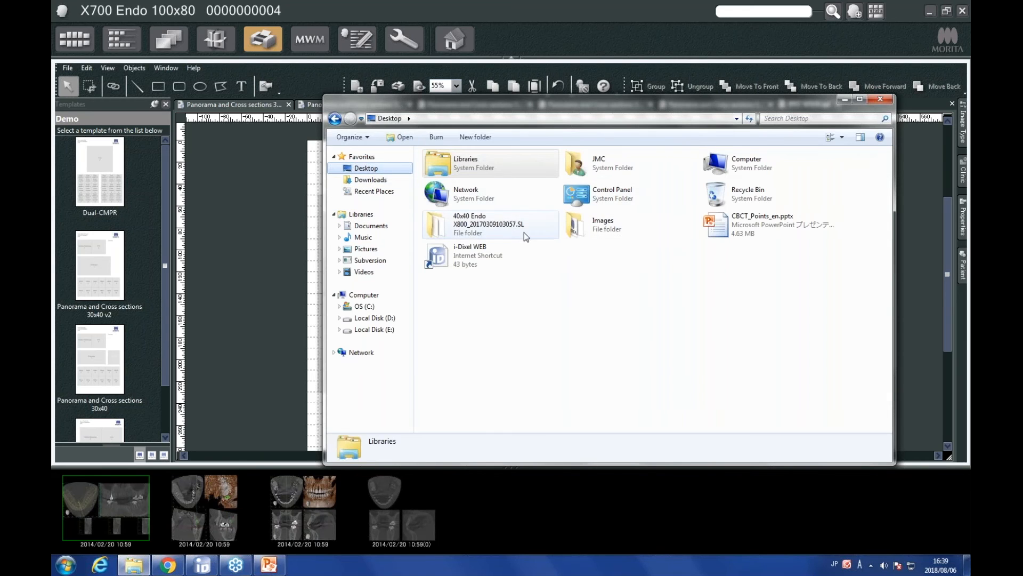
double_click(622, 225)
drag(565, 111, 816, 204)
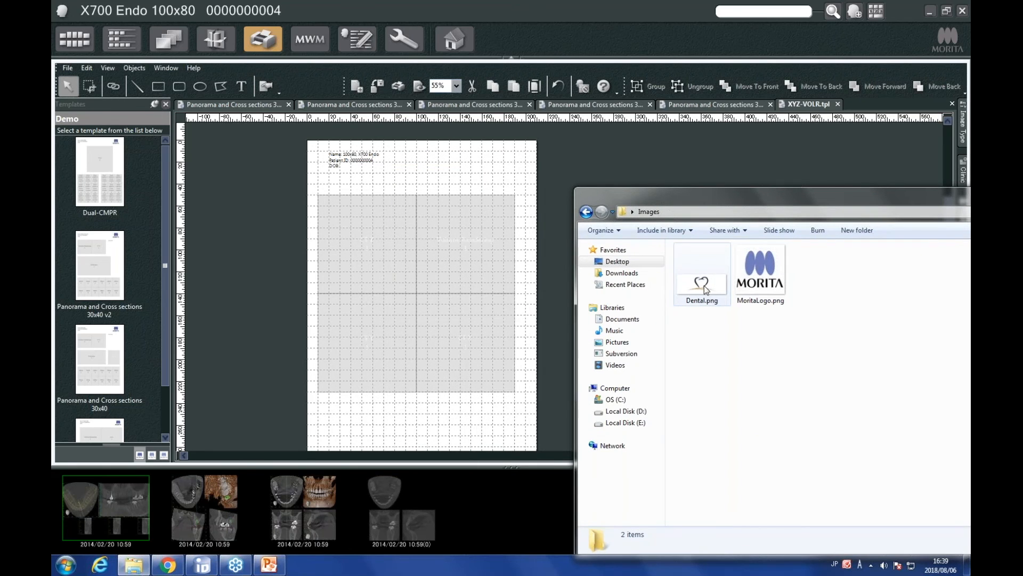
drag(707, 290, 467, 173)
drag(535, 203, 535, 204)
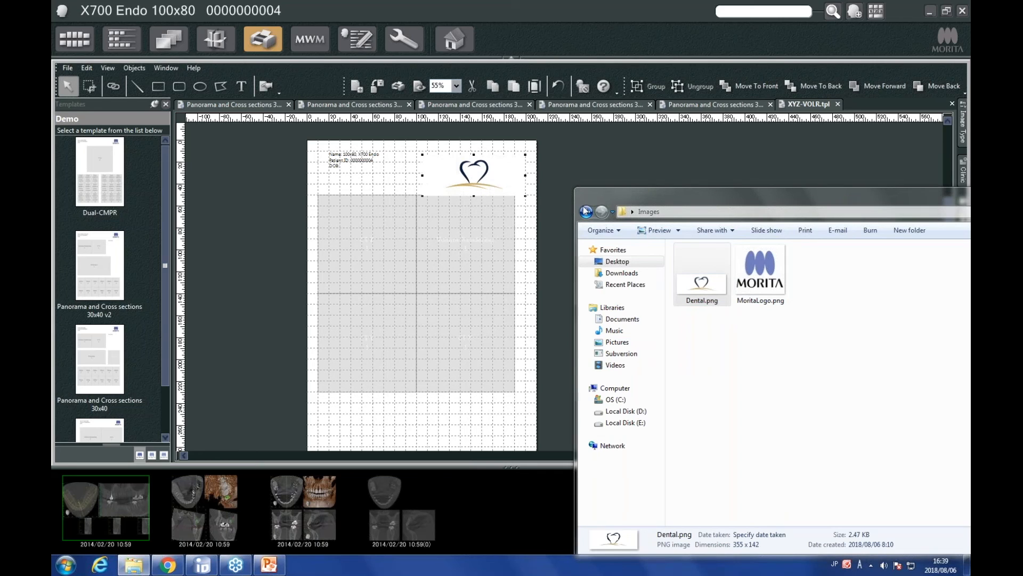
right_click(580, 200)
click(602, 274)
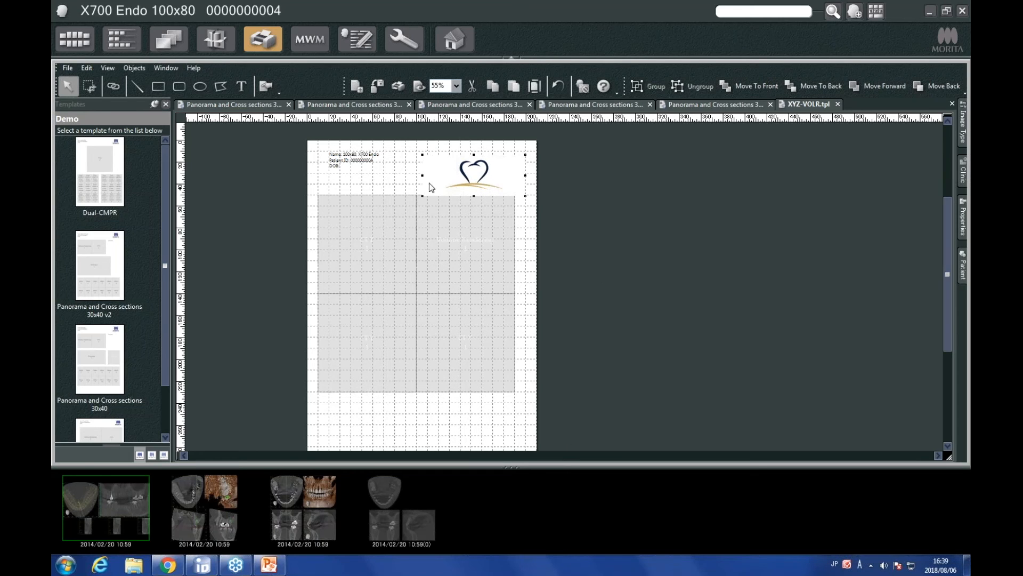
drag(421, 197, 487, 176)
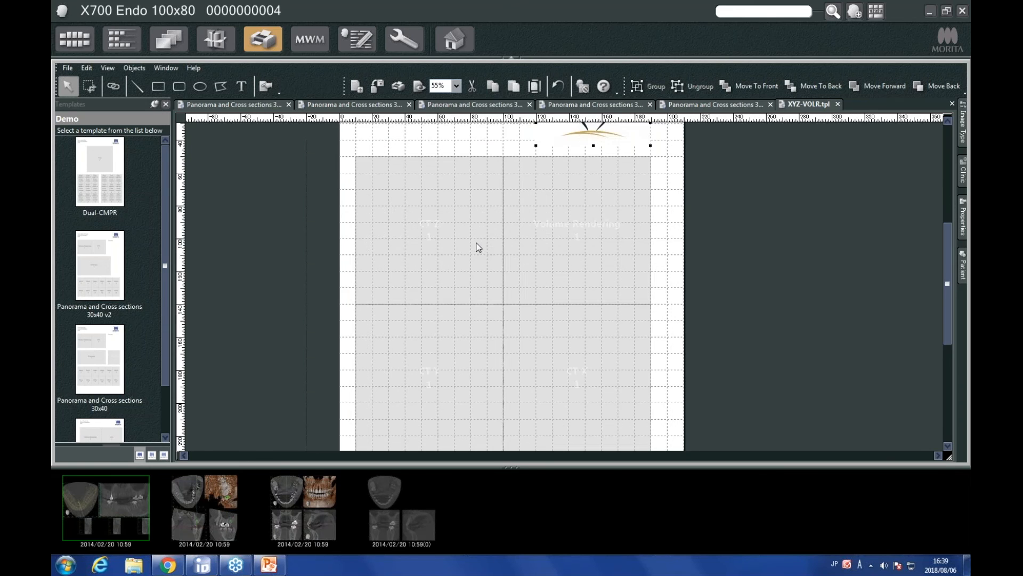
- Crop the new logo closely around its artwork to about 42 mm wide and move it toward the header's right edge
ctrl+scroll(477, 245, up, 3)
ctrl+scroll(550, 257, up, 3)
scroll(574, 285, down, 3)
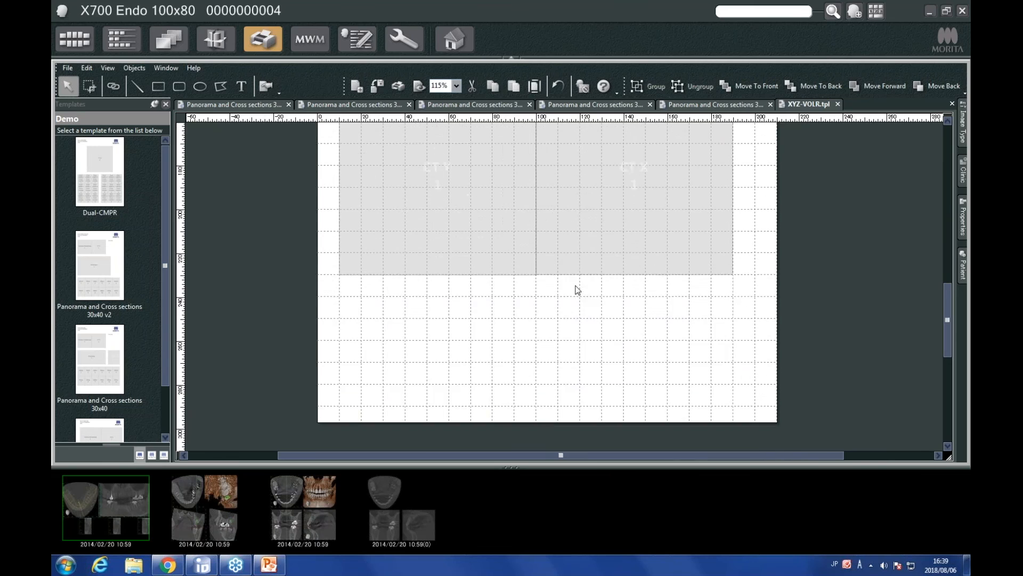
scroll(574, 274, up, 7)
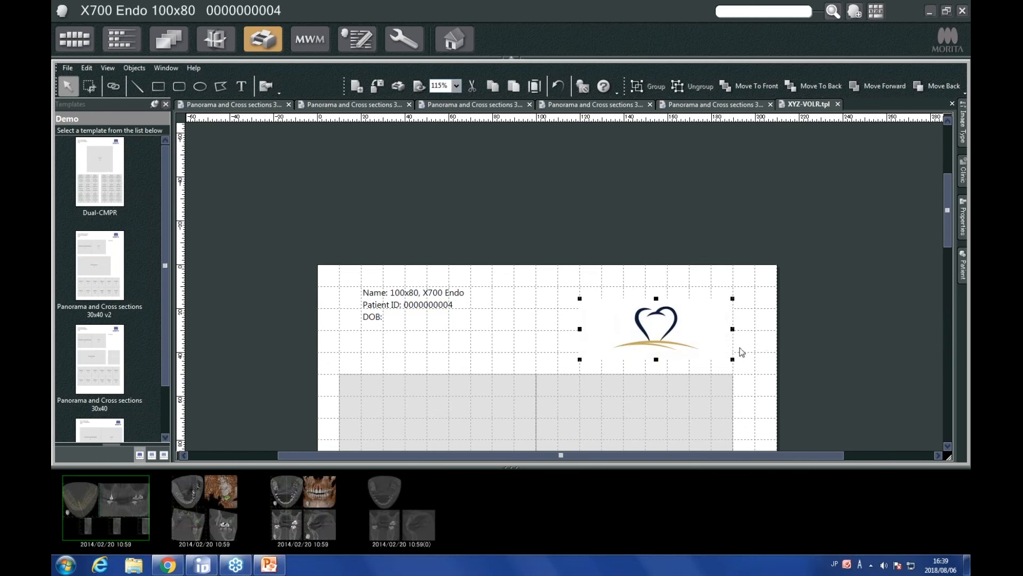
click(84, 92)
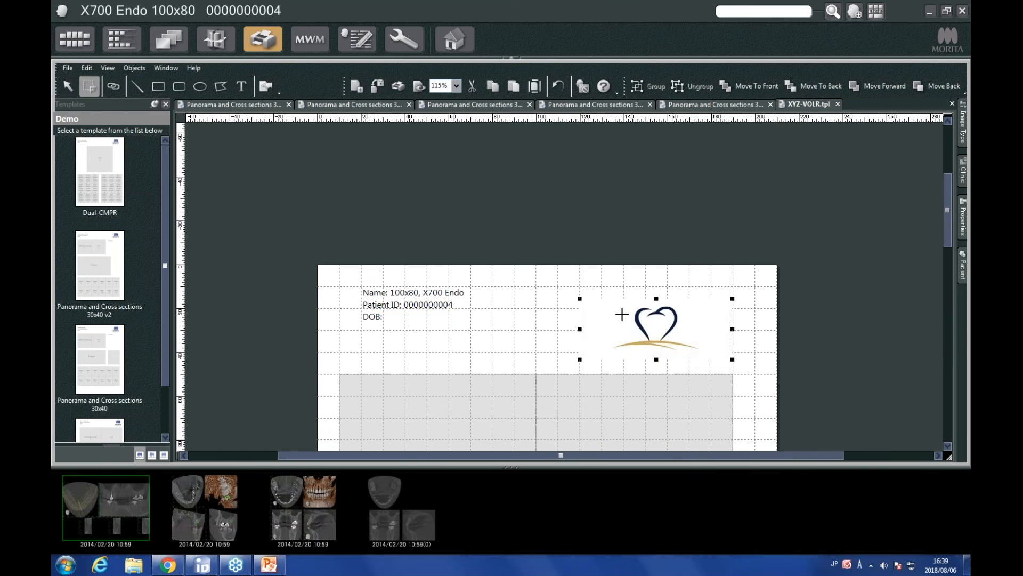
drag(610, 293, 703, 357)
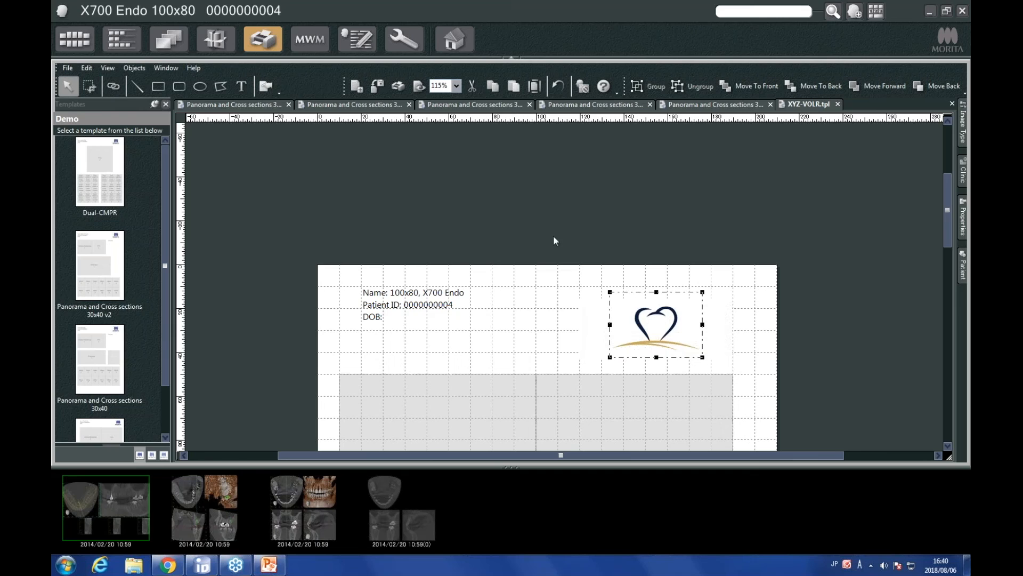
click(535, 86)
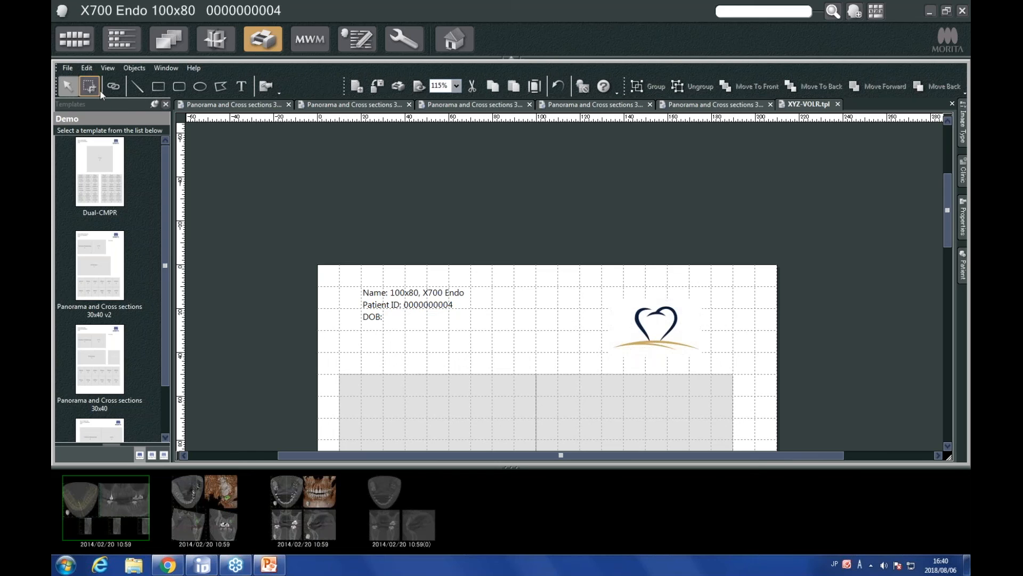
drag(657, 323, 691, 314)
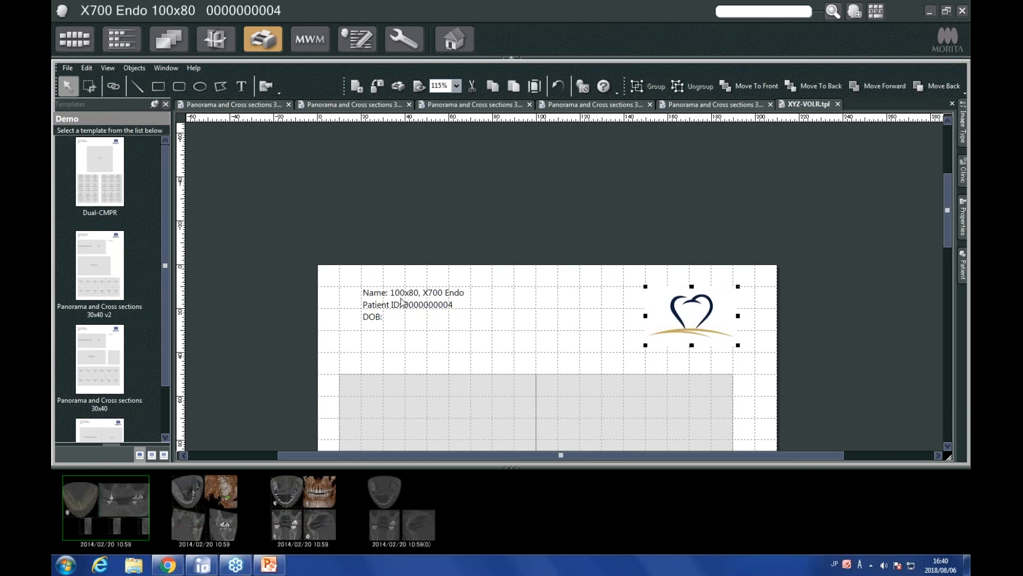
- Apply Resize To Template to all four image placeholders
scroll(605, 317, down, 4)
scroll(593, 306, down, 1)
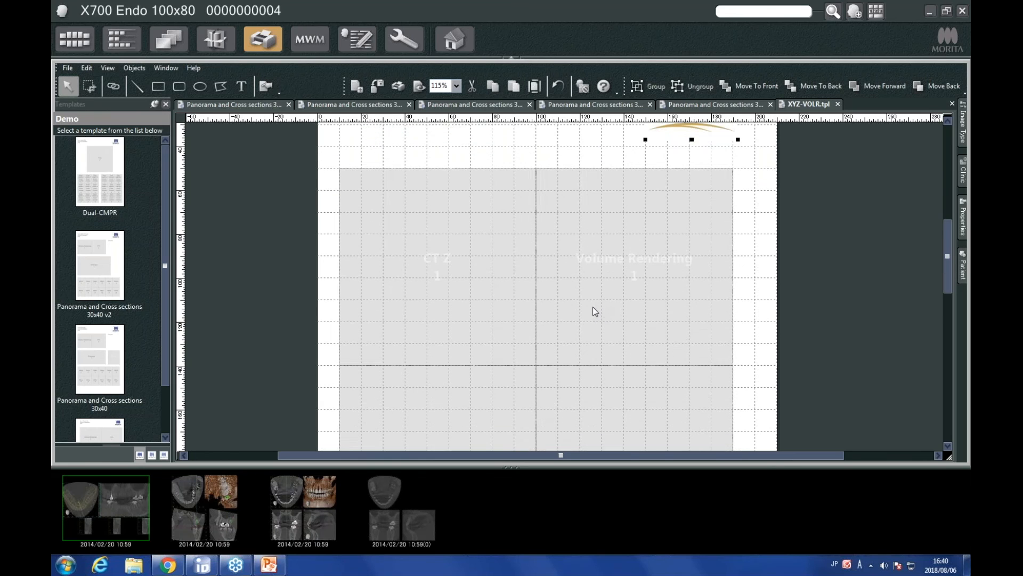
ctrl+scroll(593, 306, down, 2)
ctrl+scroll(594, 311, down, 1)
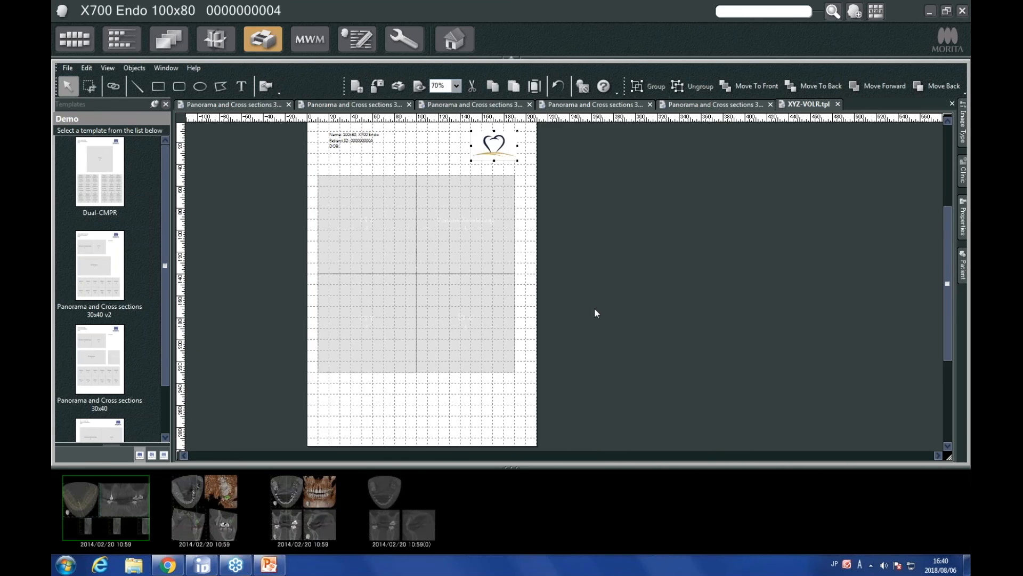
scroll(591, 308, up, 1)
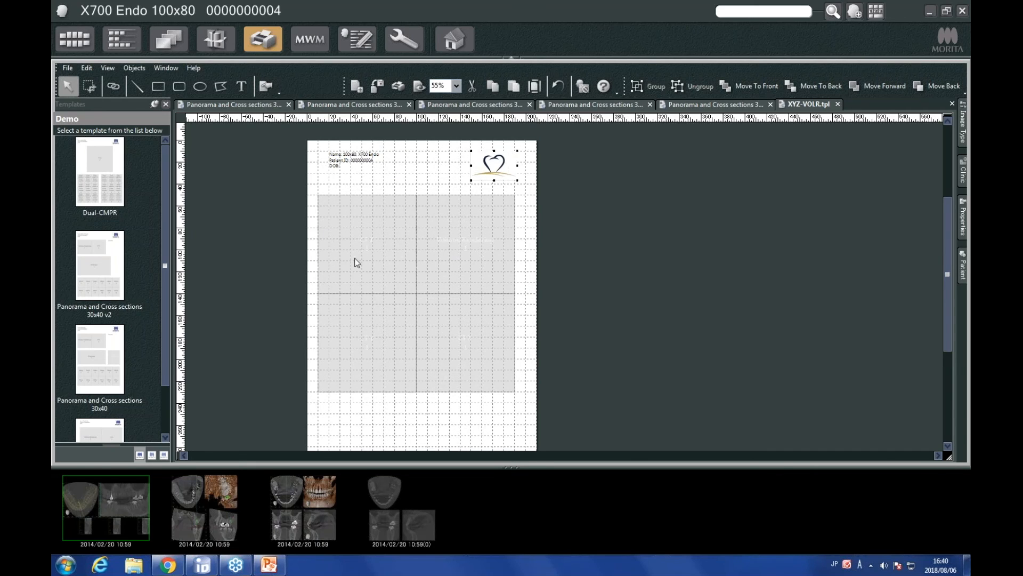
drag(585, 223, 306, 358)
right_click(456, 263)
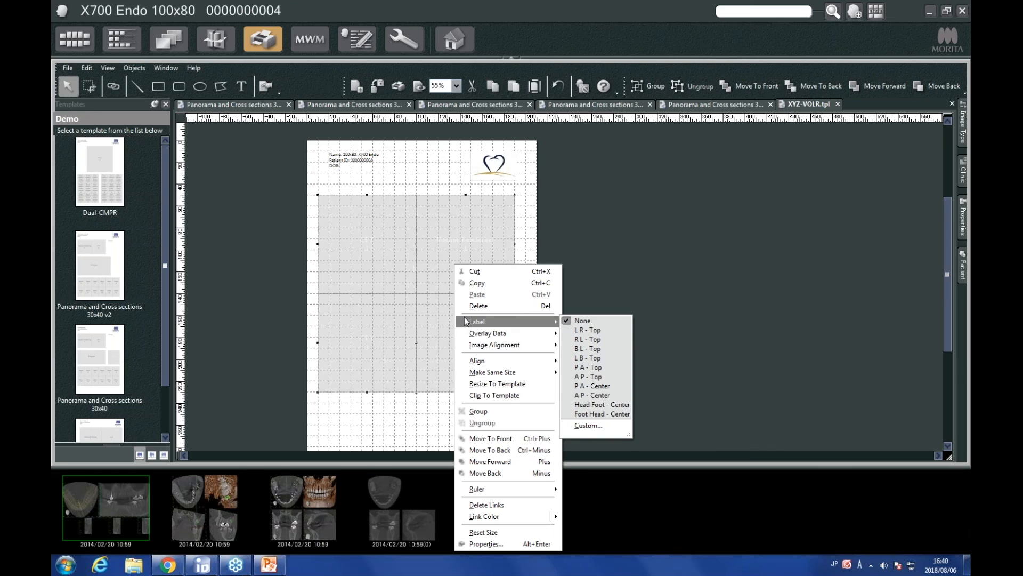
mouse_move(471, 346)
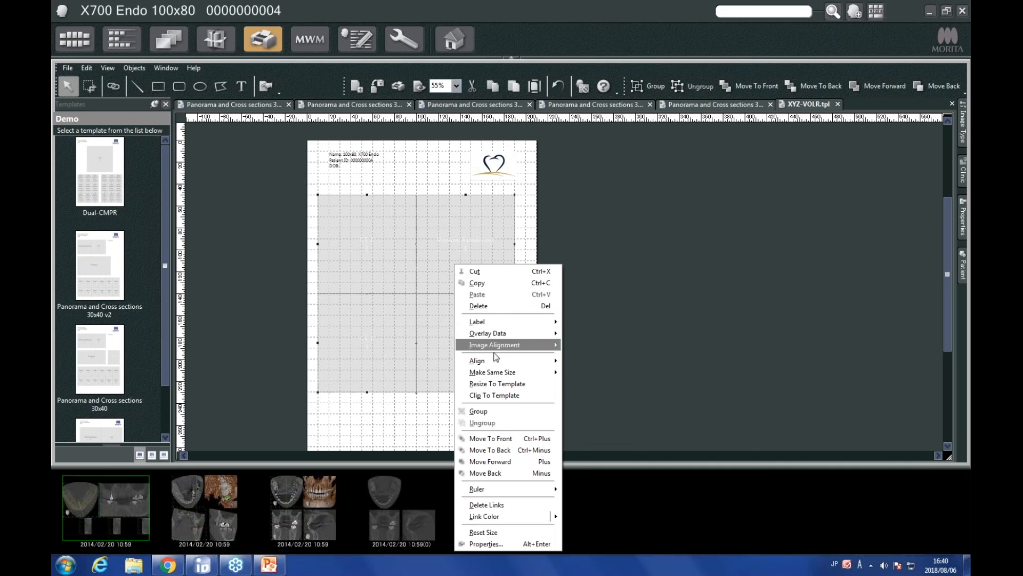
click(493, 383)
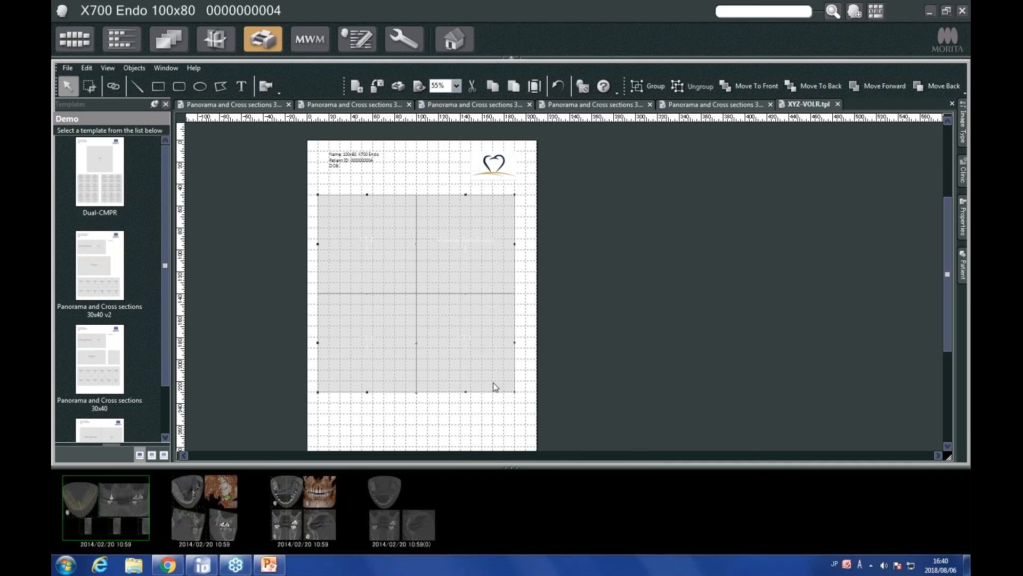
click(602, 275)
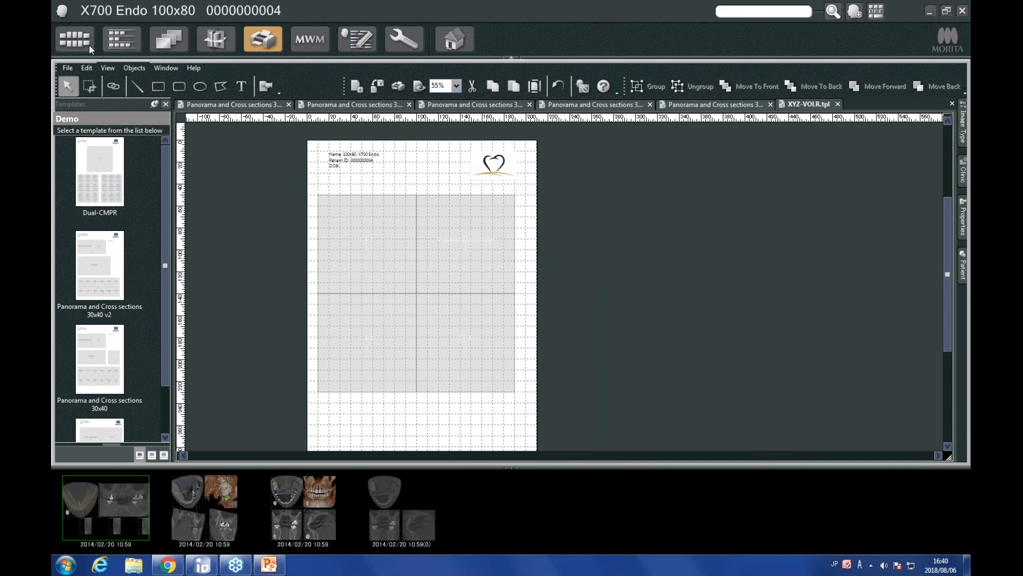
- Save the layout as a new template named "XYZ-VOLR v2" in the Demo category
click(63, 67)
click(98, 142)
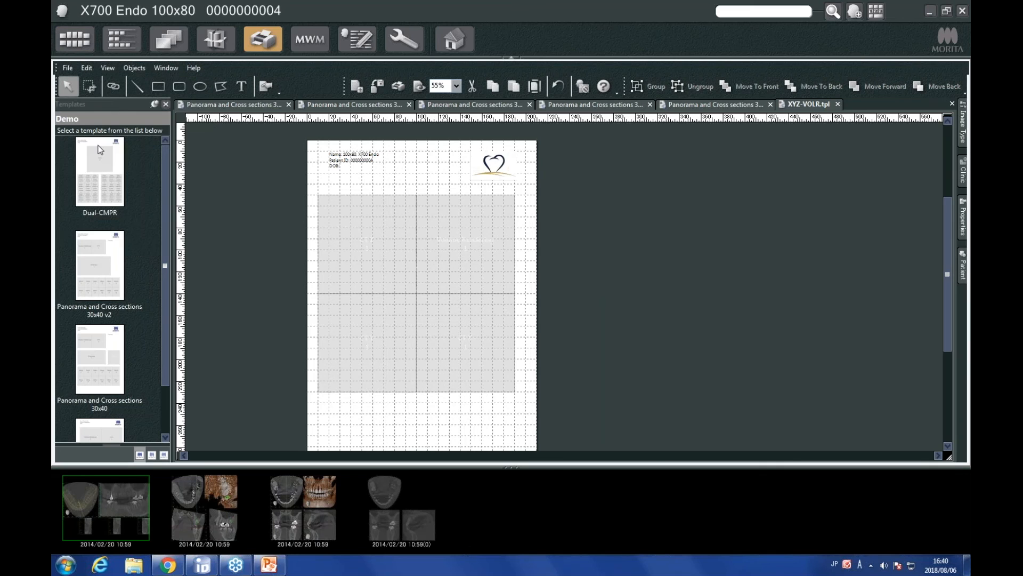
click(453, 280)
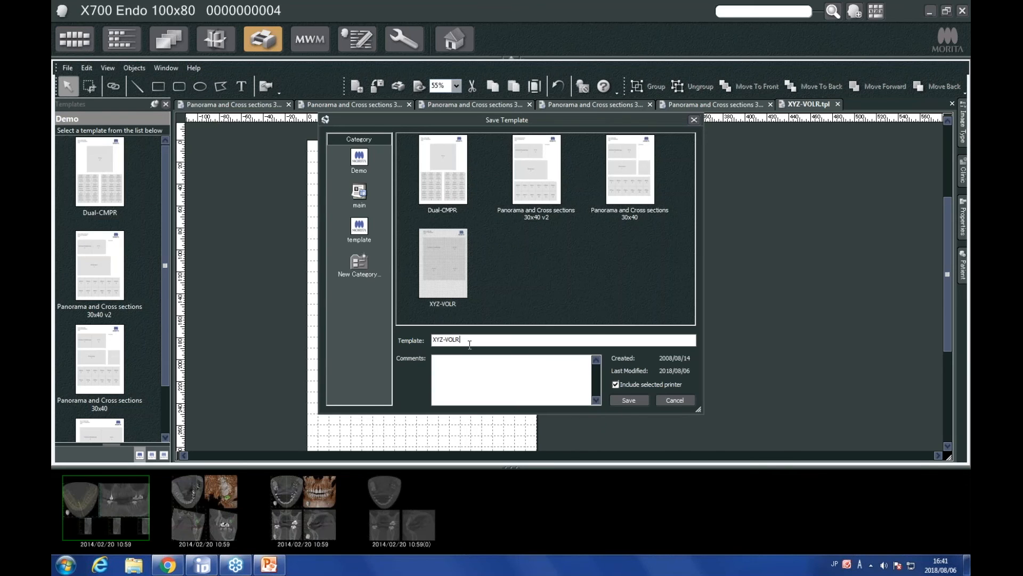
click(615, 342)
text(v2)
click(635, 400)
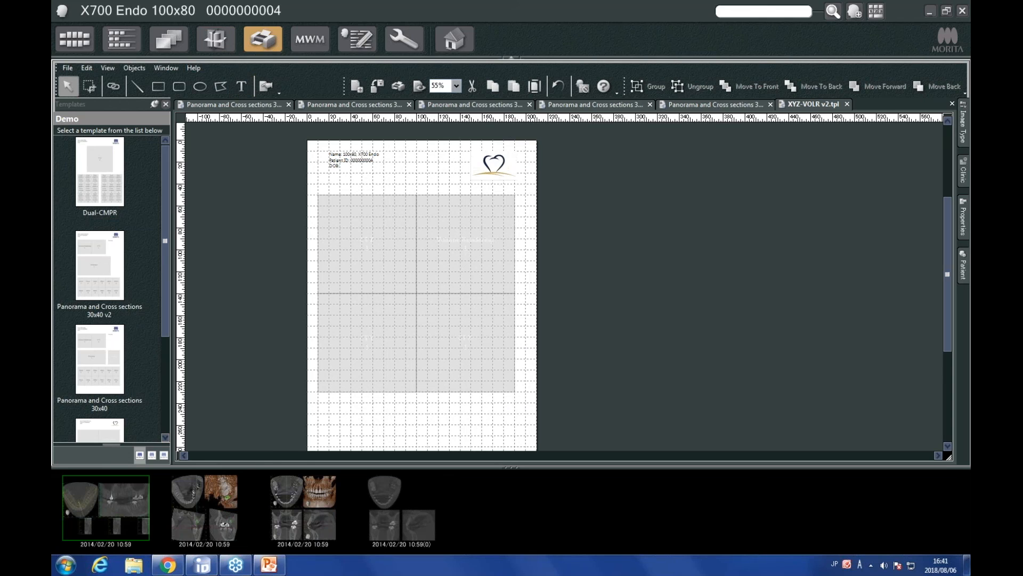
- Create a report of the current volume from the XYZ-VOLR v2 template in the Demo category and check its four images
click(212, 44)
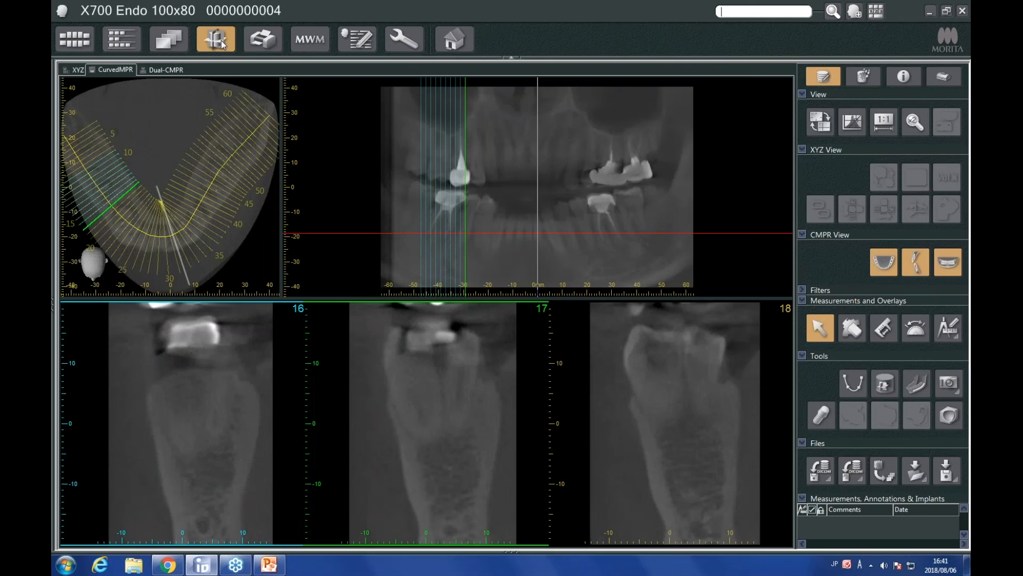
click(263, 40)
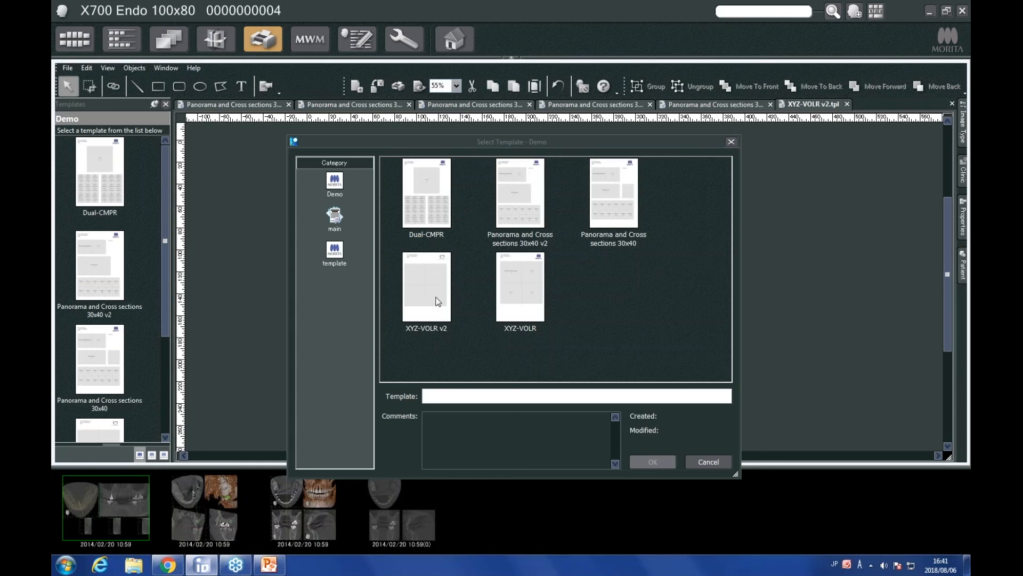
click(404, 277)
click(652, 462)
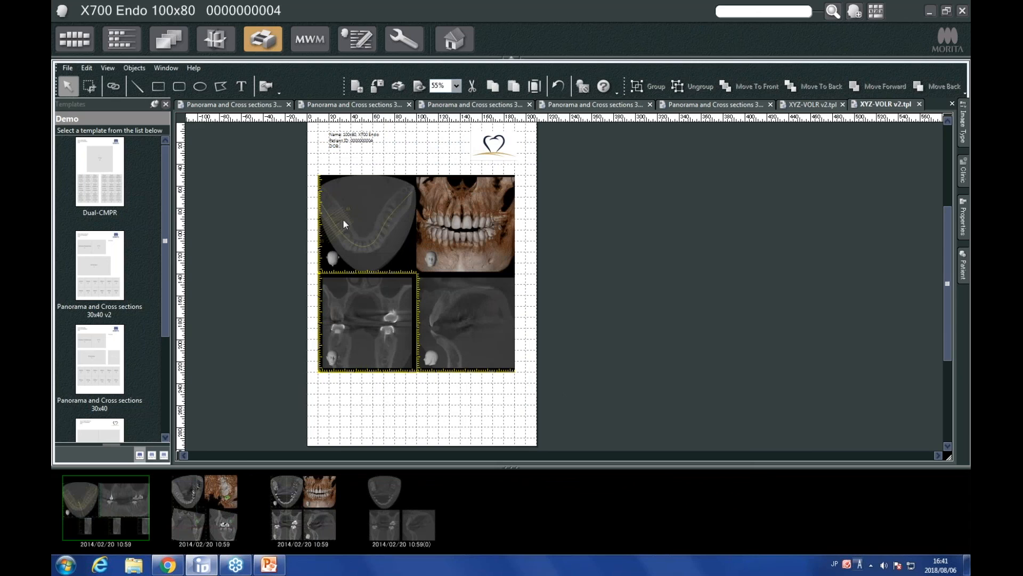
click(473, 225)
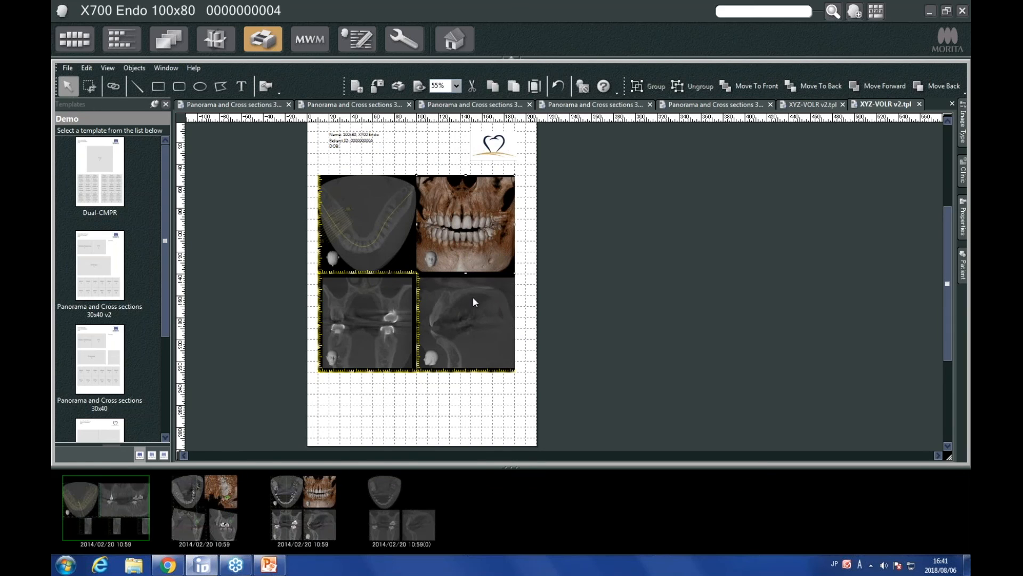
scroll(676, 240, up, 2)
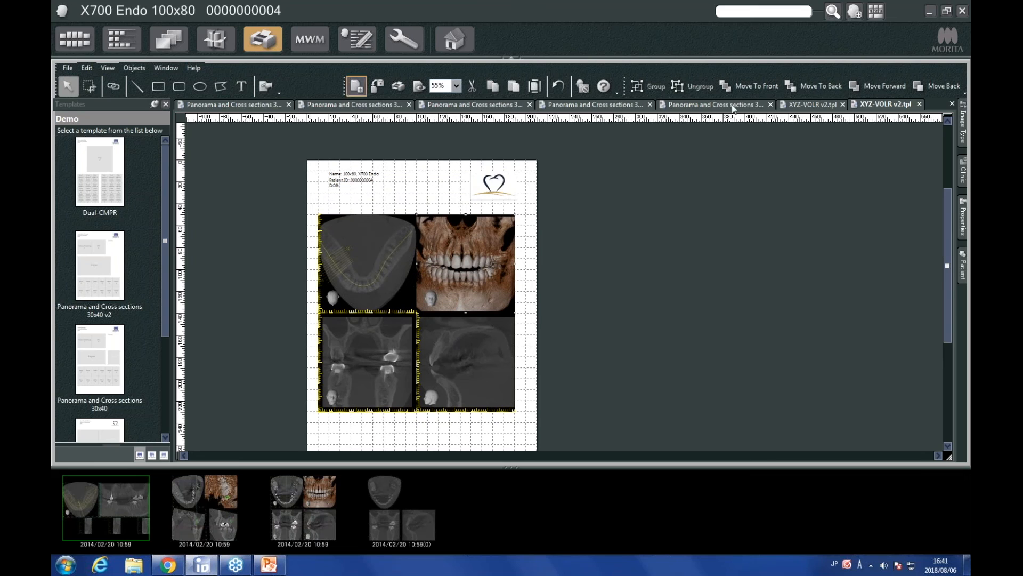
- Trace a six-point curve along the dental arch in the axial slice of the 3D viewer's Dual-CMPR layout
click(220, 39)
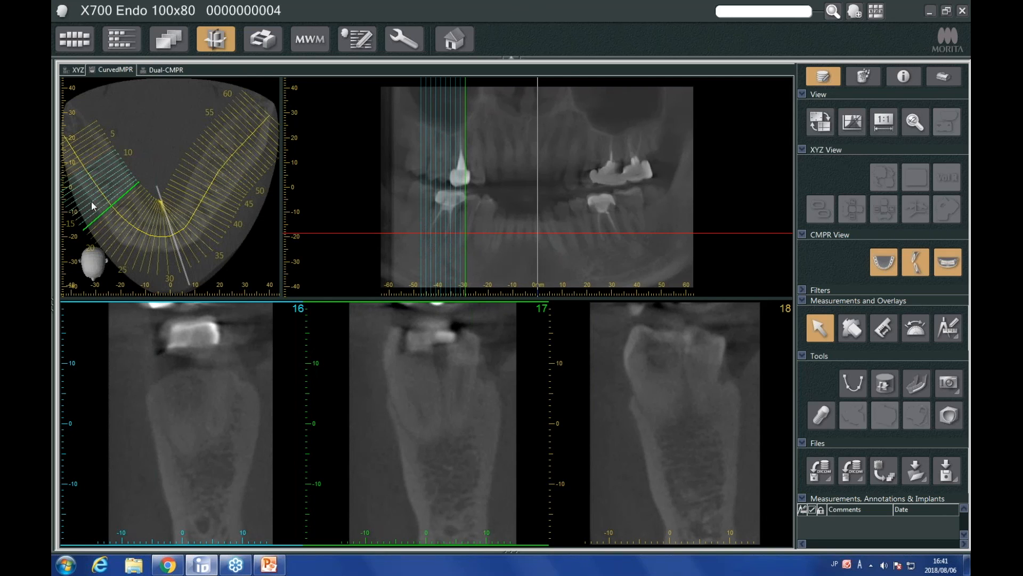
click(163, 71)
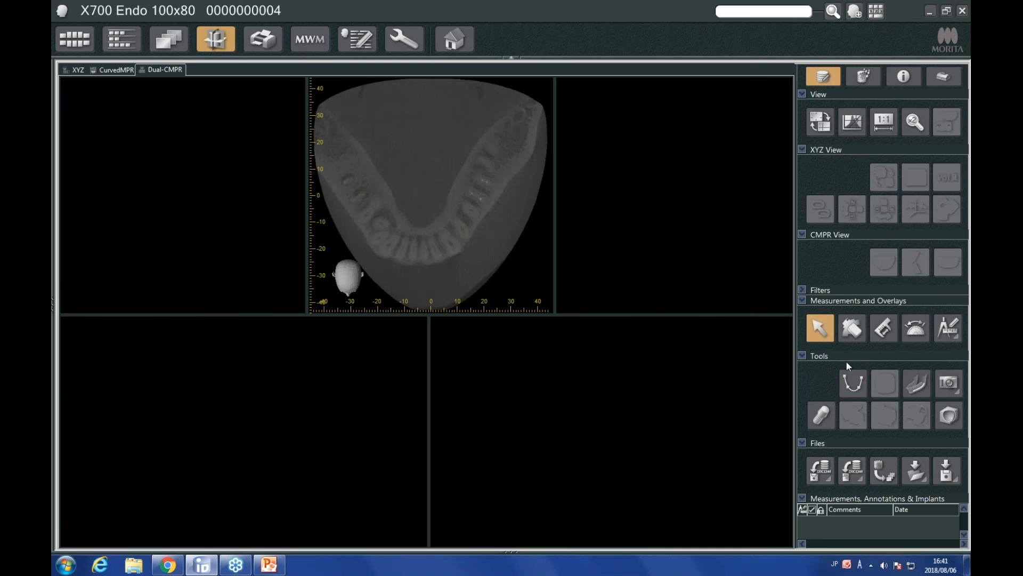
click(853, 385)
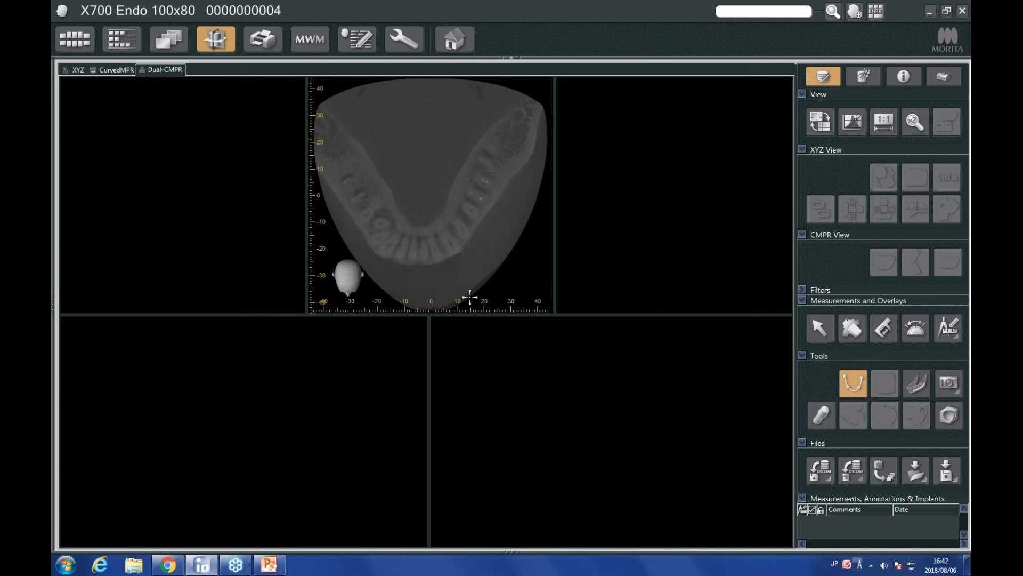
click(318, 140)
click(357, 198)
click(403, 248)
click(446, 243)
click(485, 180)
double_click(537, 116)
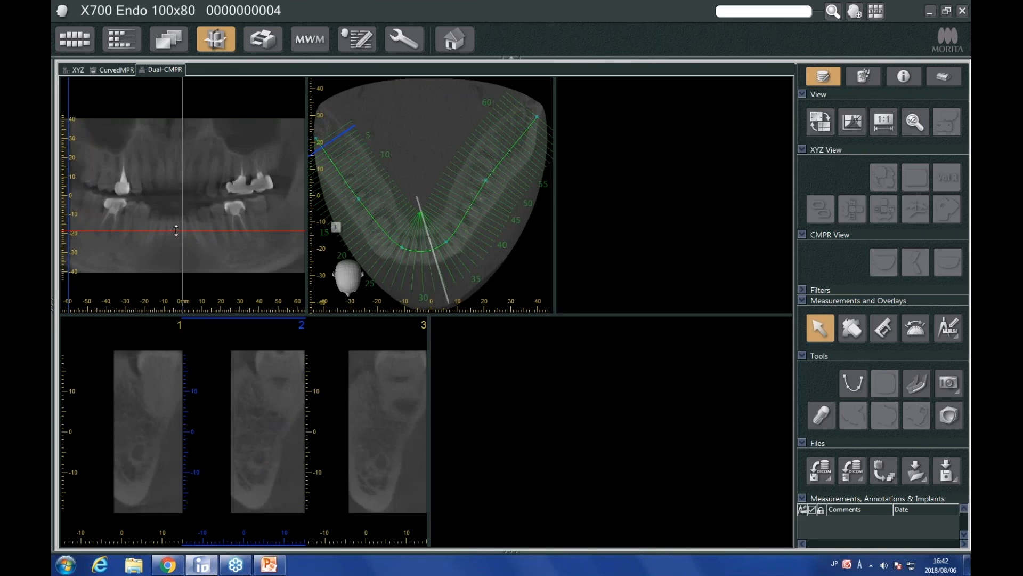
- Advance the arch curve's cross-sections to slice 13 and draw a second, straight two-point curve along that slice's line
scroll(262, 421, down, 8)
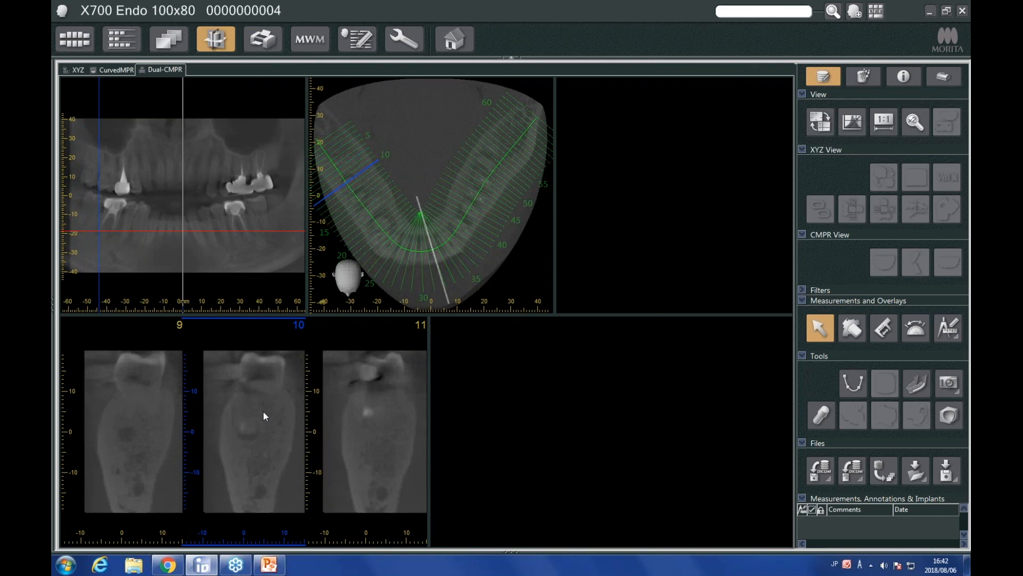
scroll(264, 410, down, 3)
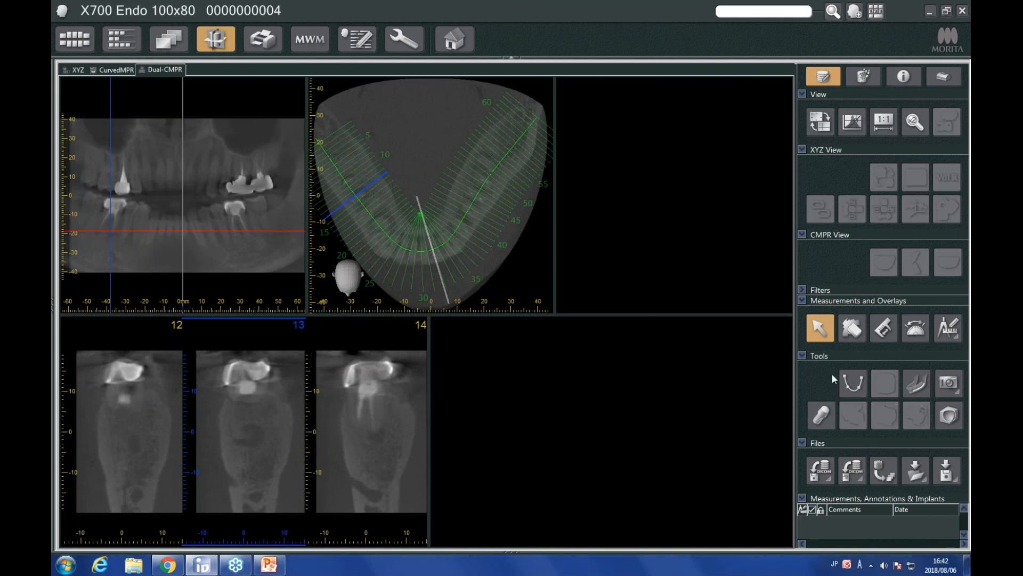
click(851, 385)
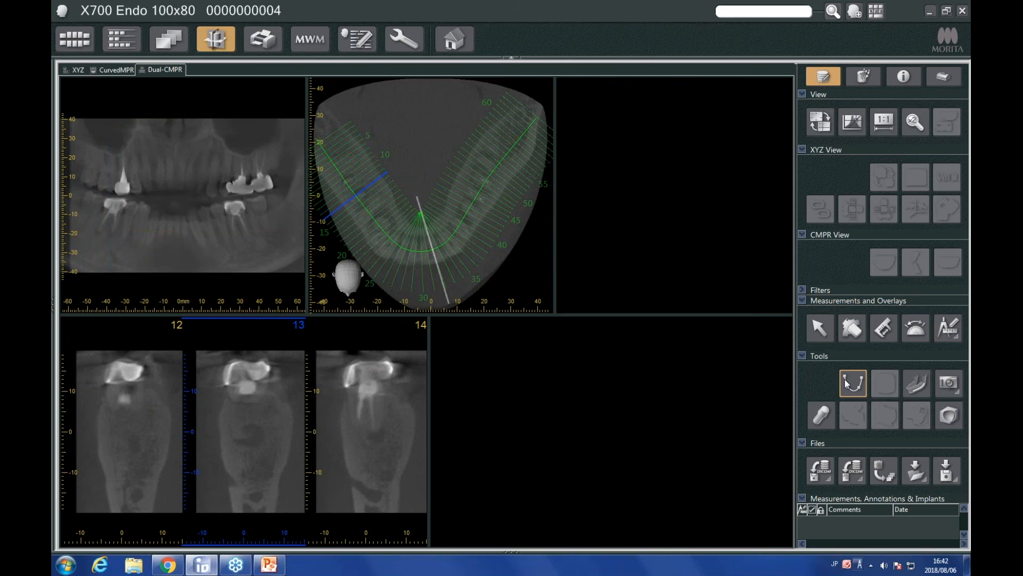
click(390, 171)
double_click(329, 219)
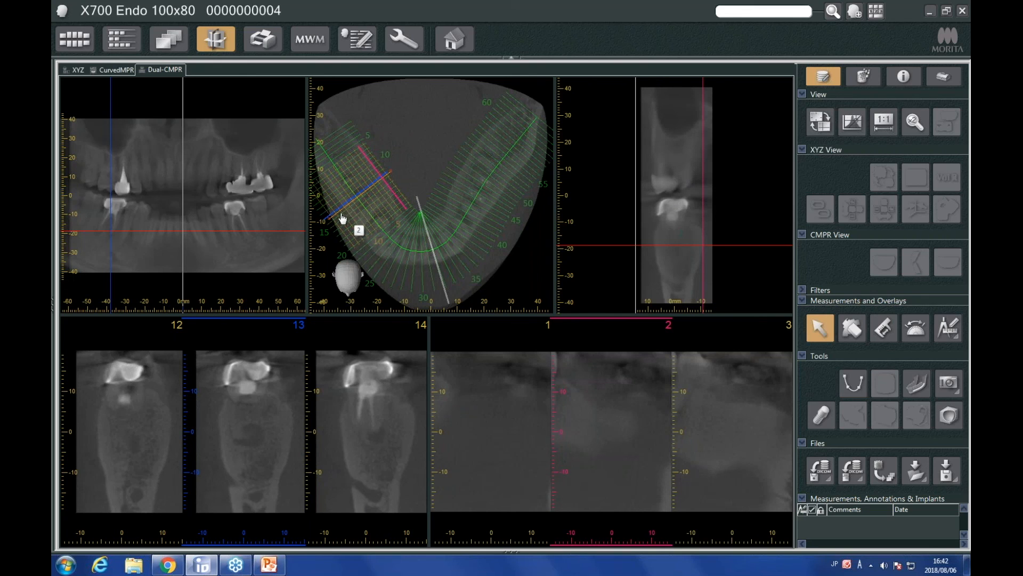
- Bring the second curve's cross-sections to slice 7 and step the arch curve's cross-sections back past slice 10
scroll(626, 428, down, 5)
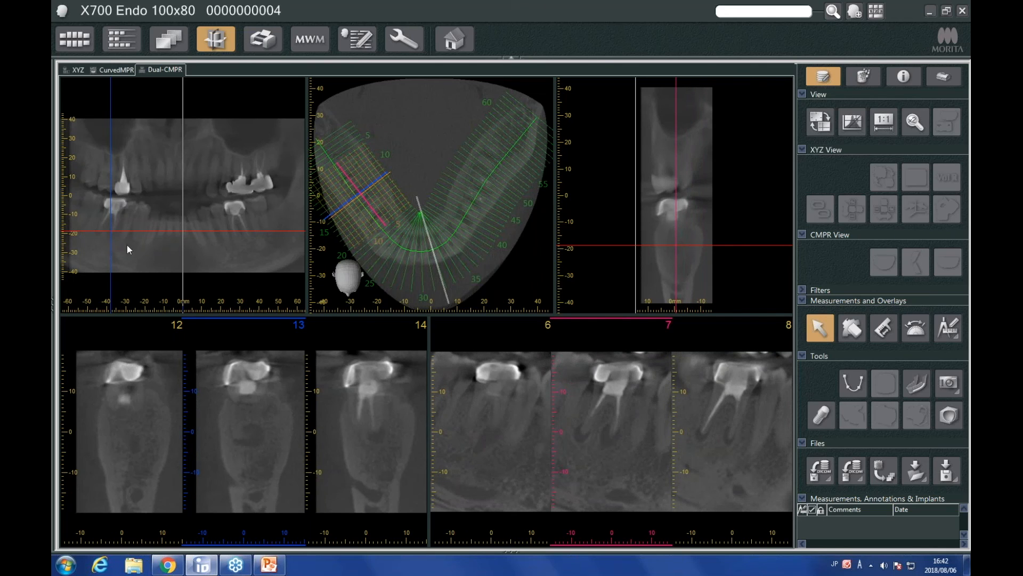
drag(110, 242, 110, 242)
scroll(135, 420, up, 3)
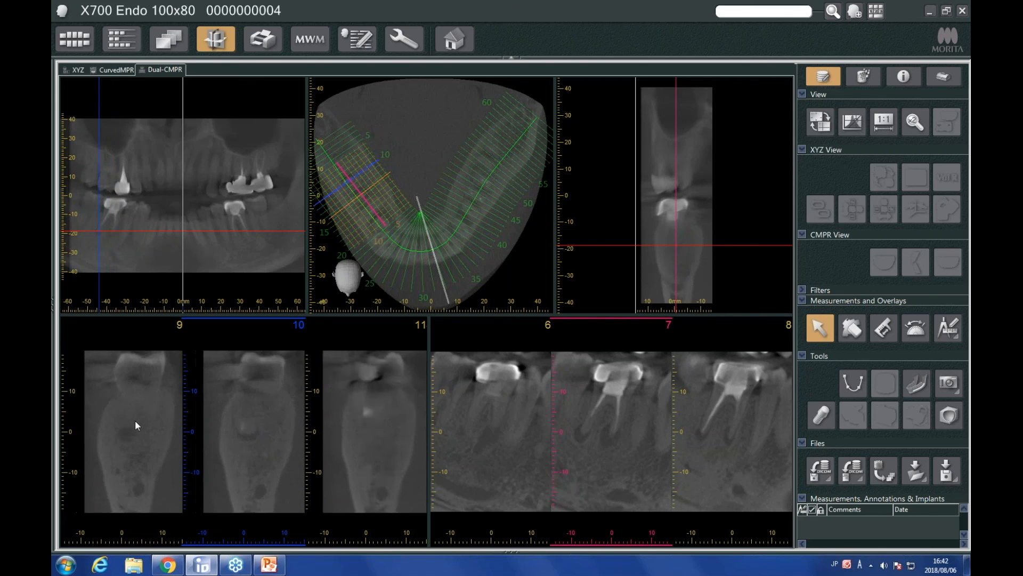
scroll(138, 419, up, 1)
- Mark cross-sections 9 to 19 on the arch curve and 6 to 11 on the second curve for the report
click(130, 416)
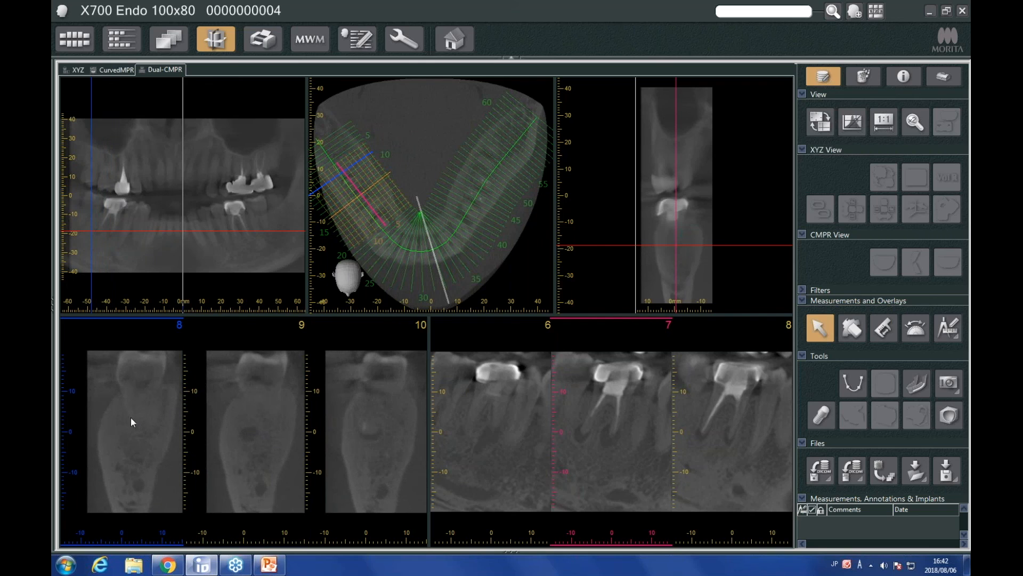
scroll(236, 456, down, 2)
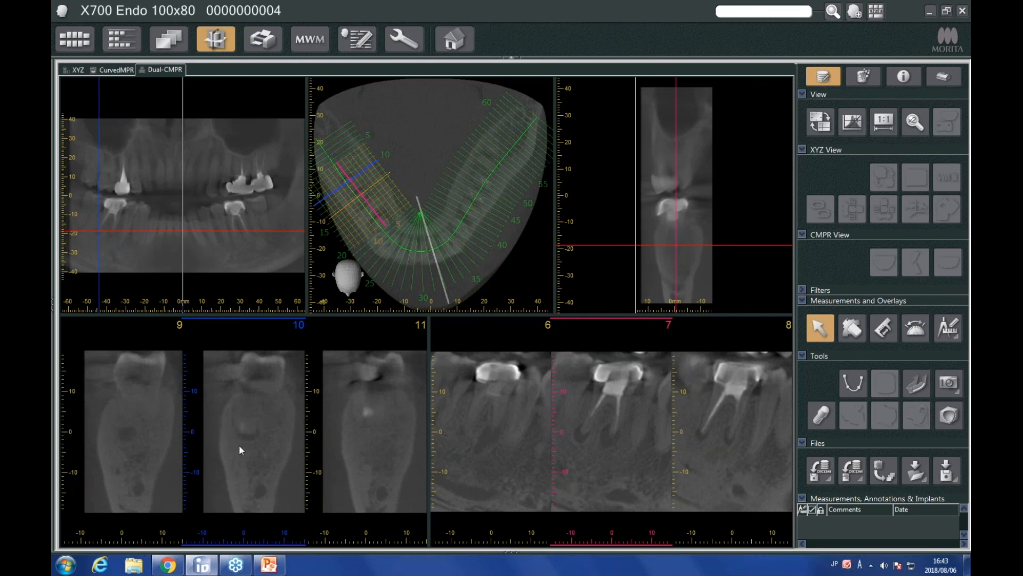
scroll(137, 426, down, 2)
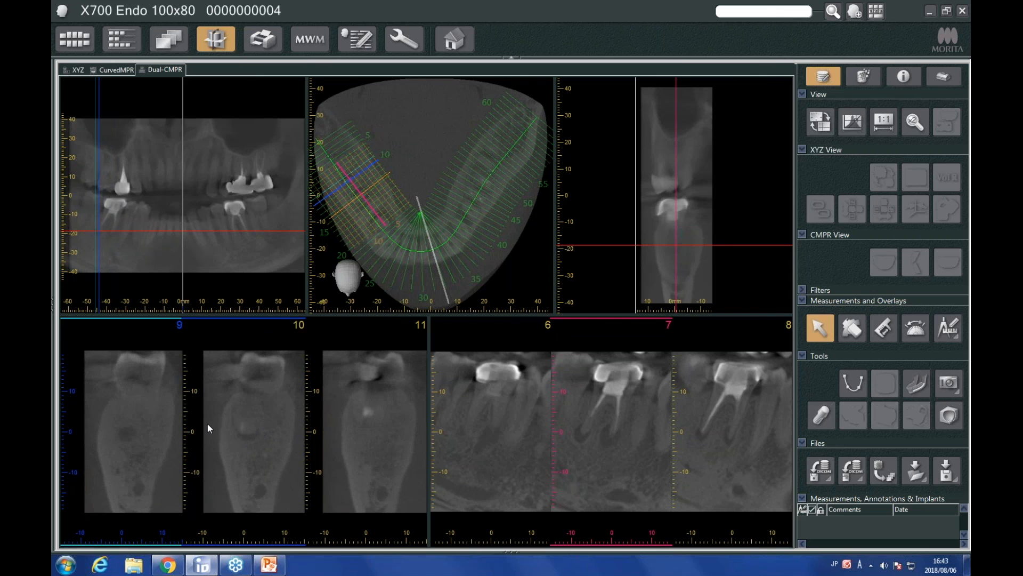
scroll(207, 423, down, 7)
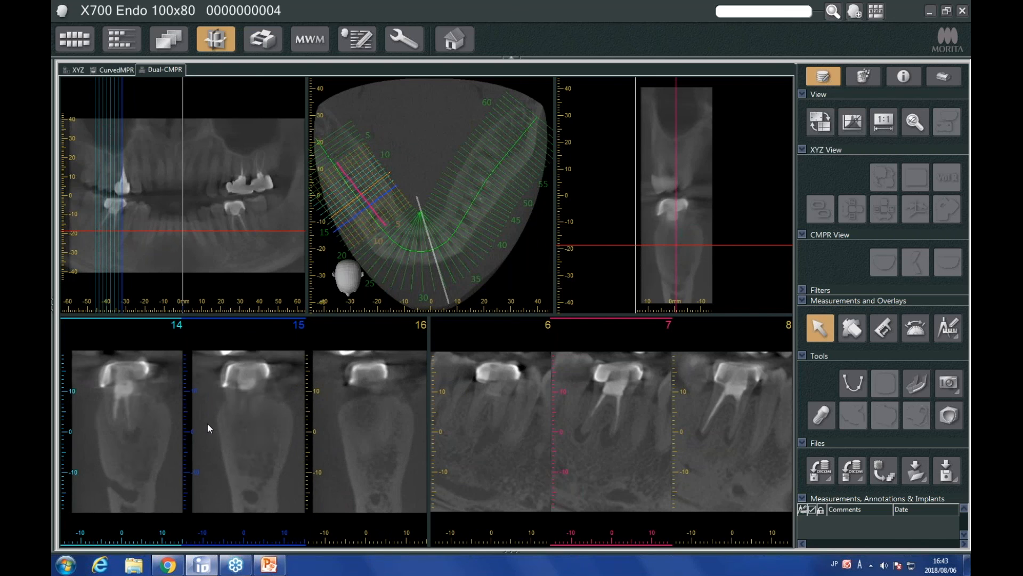
scroll(207, 428, down, 1)
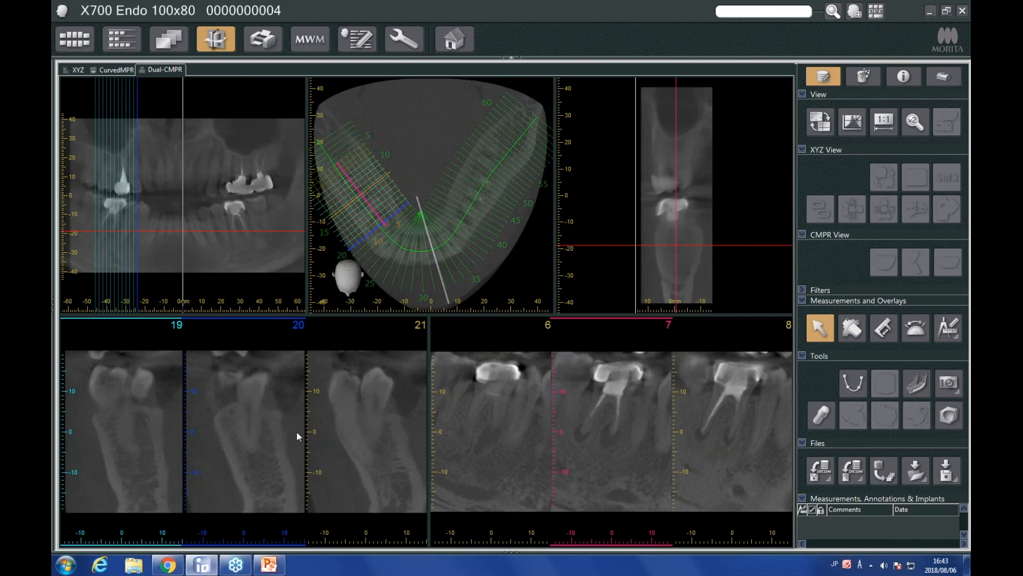
click(480, 421)
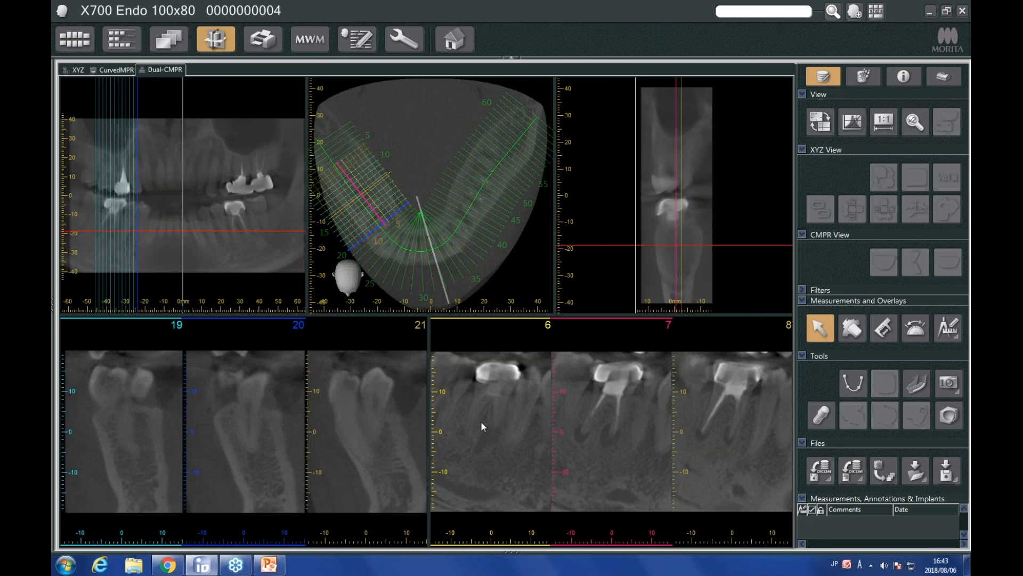
scroll(481, 421, down, 5)
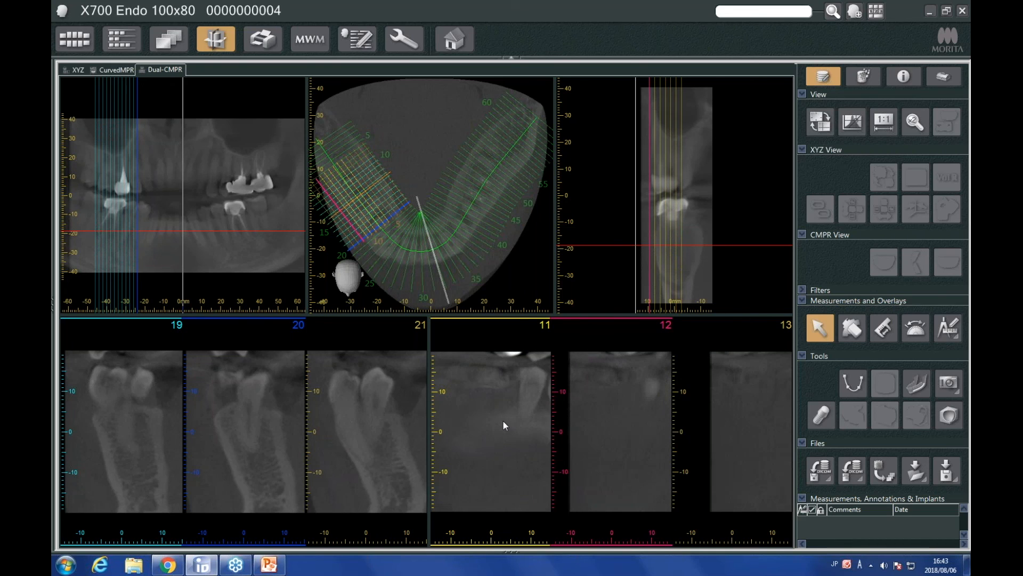
- Create a report from the Dual-CMPR template in the Demo category and check its axial image
click(263, 41)
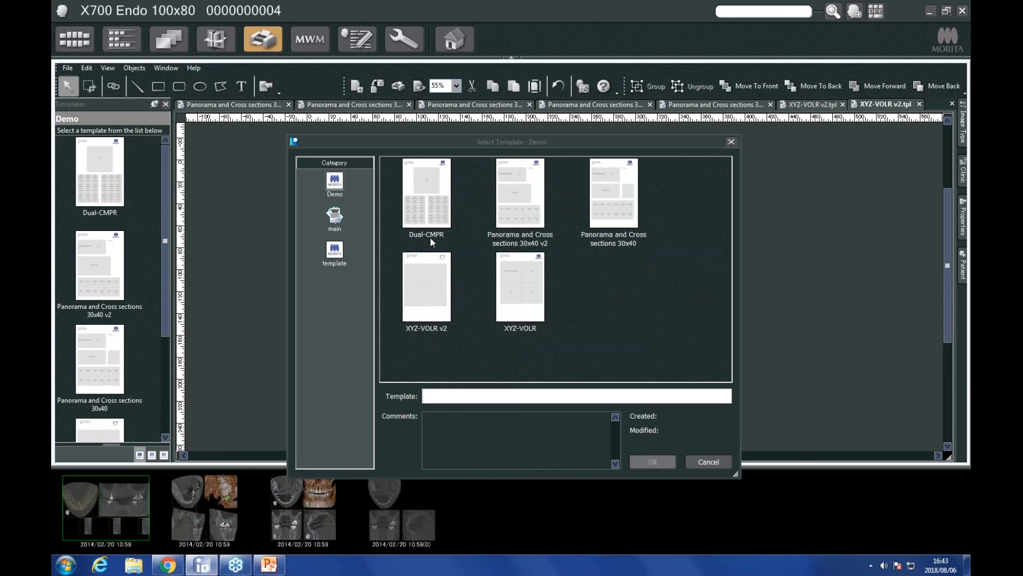
click(429, 208)
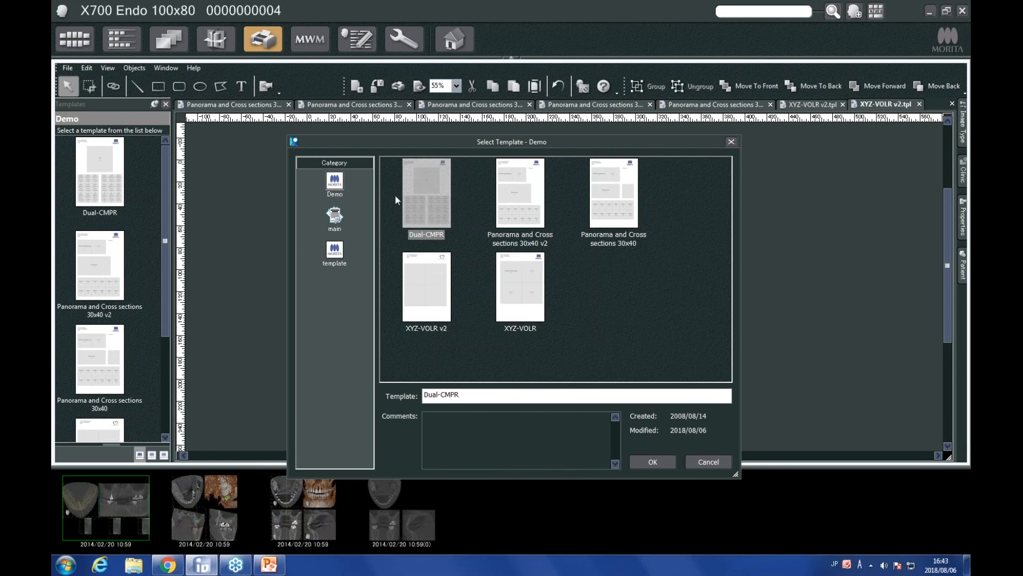
click(655, 462)
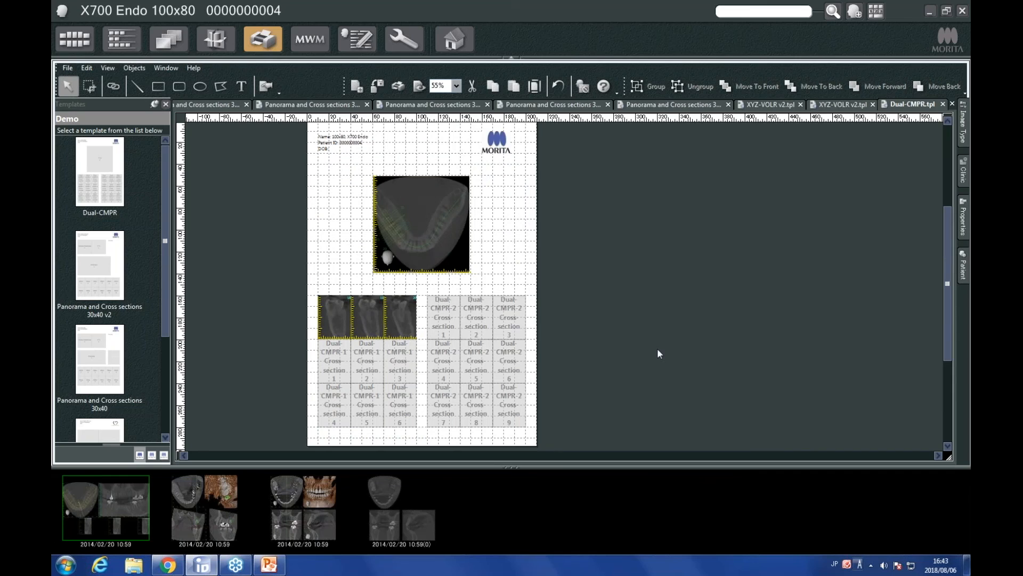
click(418, 201)
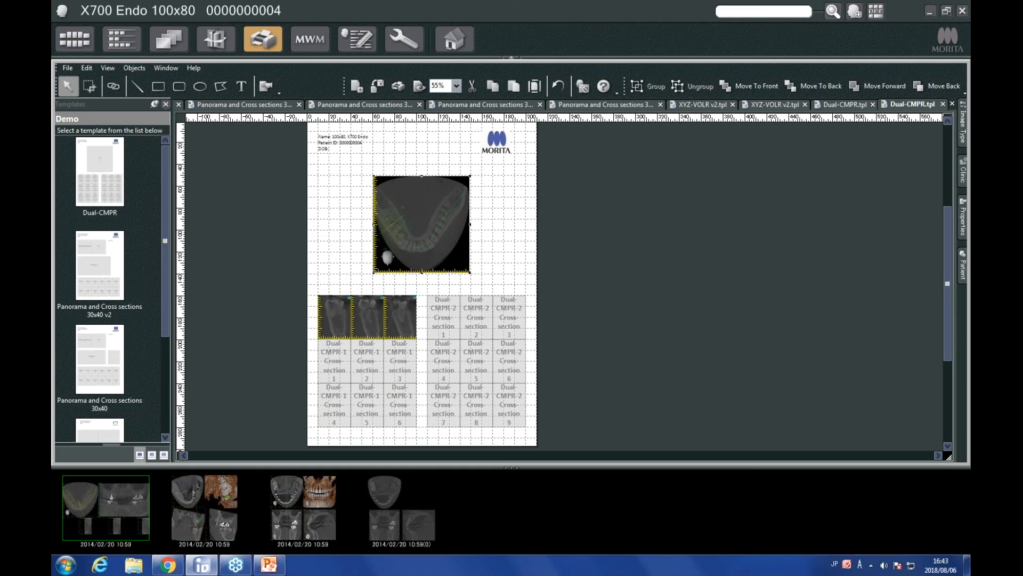
click(326, 210)
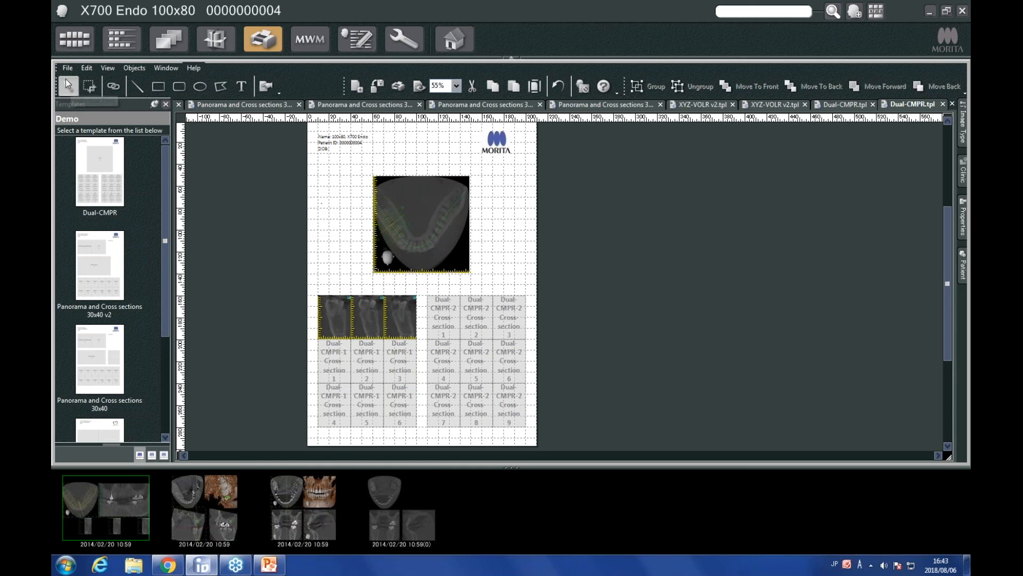
- Return to the patient list without saving the 3D viewer state and reopen the X700 Endo 100x80 record from the search history
click(225, 40)
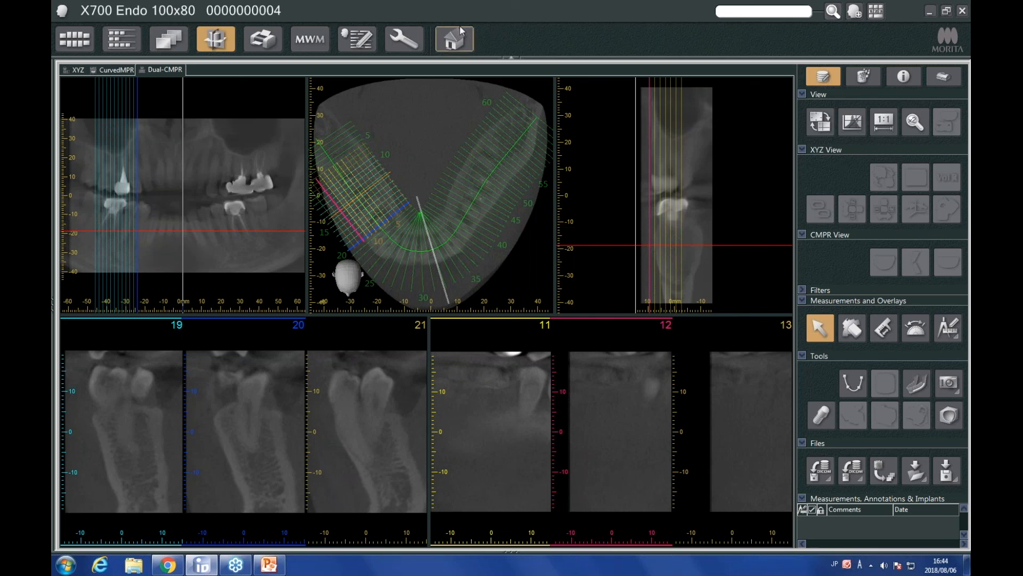
click(455, 39)
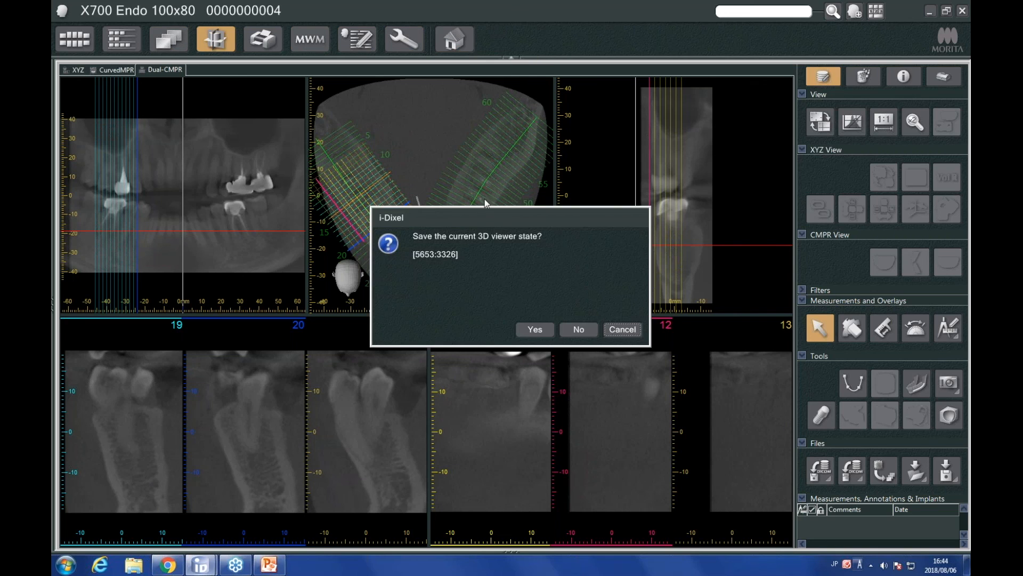
click(576, 331)
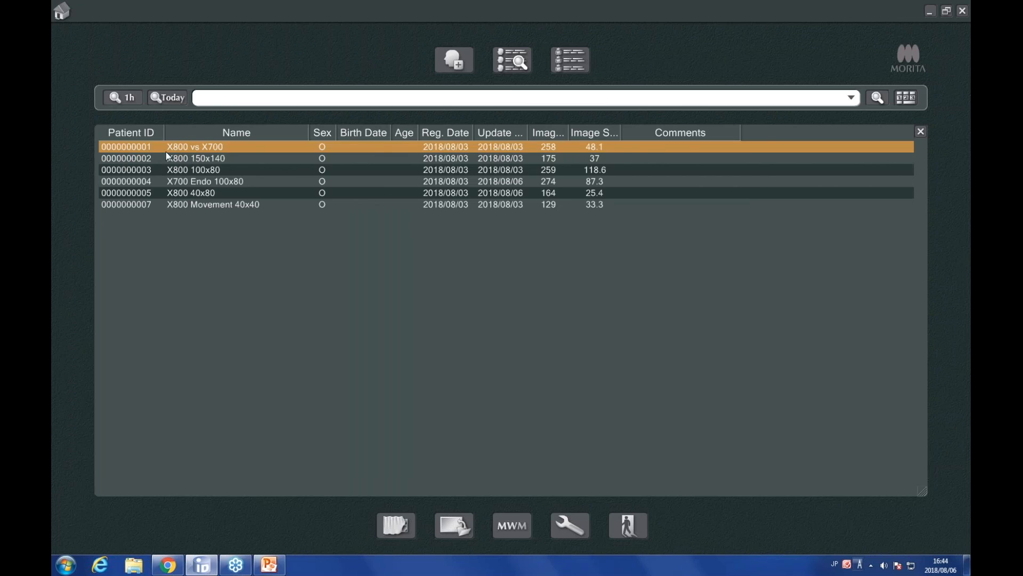
click(851, 98)
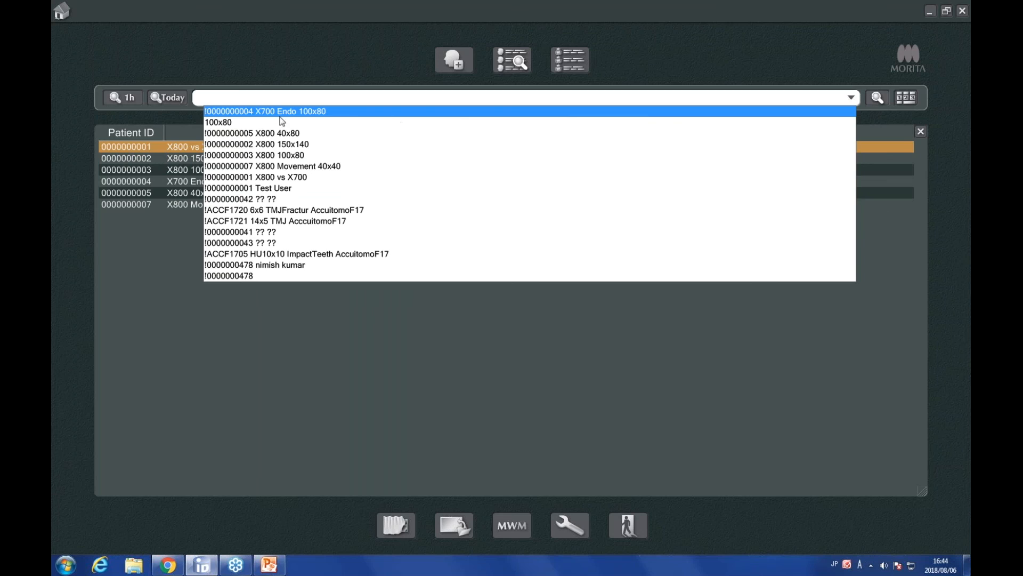
click(308, 114)
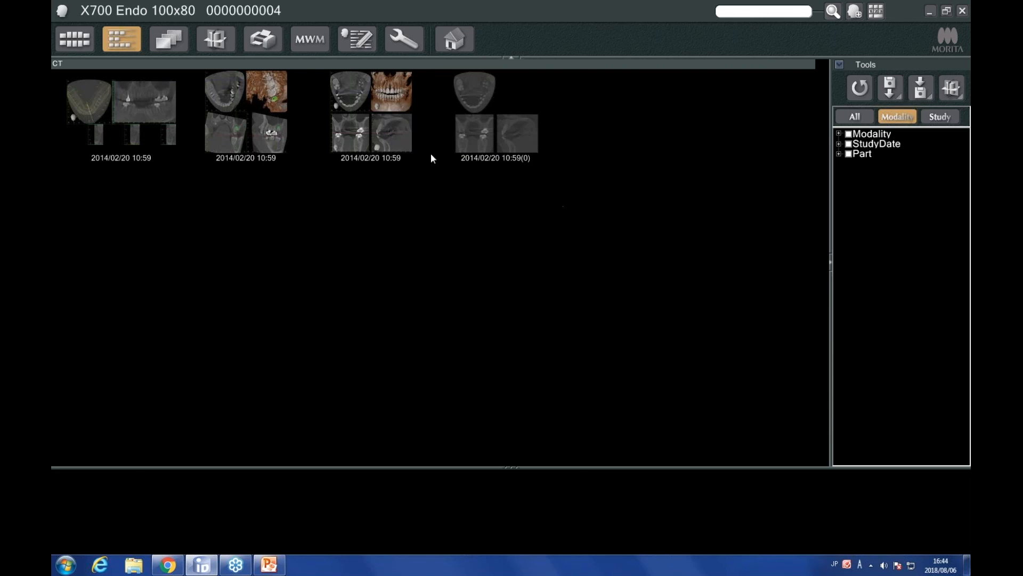
- Add all four CT images to the working thumbnail strip and select the one with the close-up 3D tooth rendering
click(340, 122)
click(245, 120)
click(136, 128)
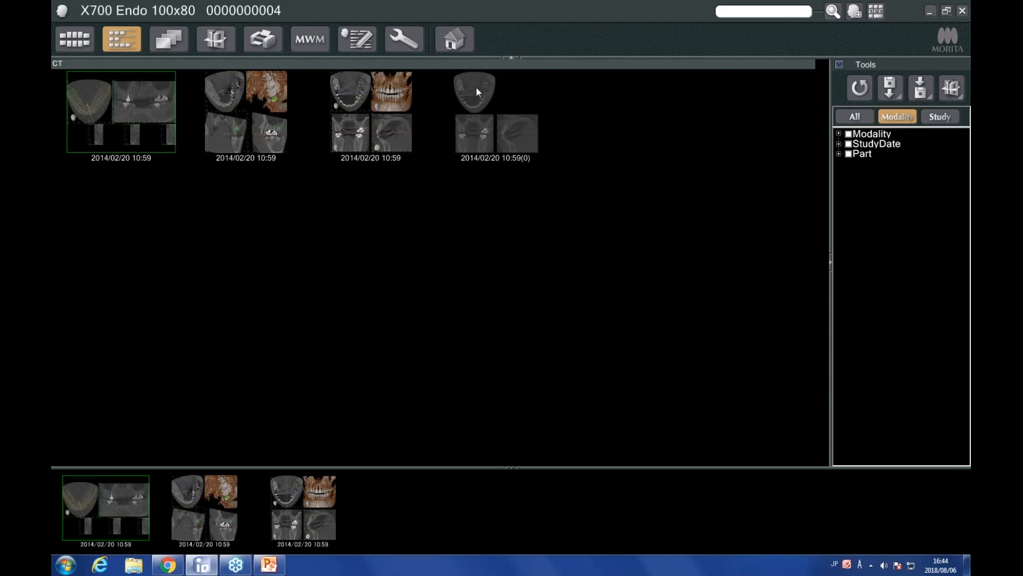
click(475, 110)
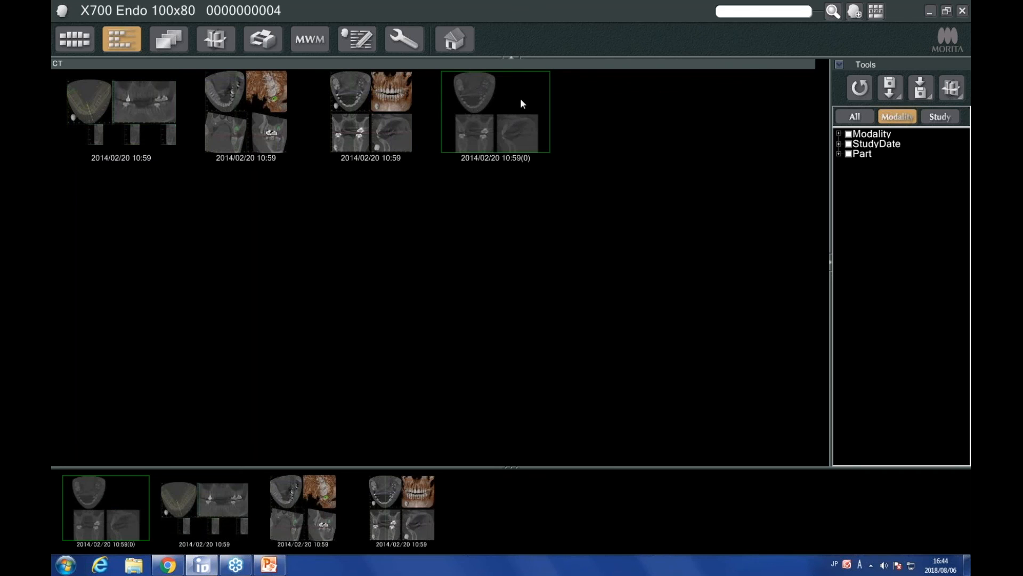
click(332, 117)
click(263, 124)
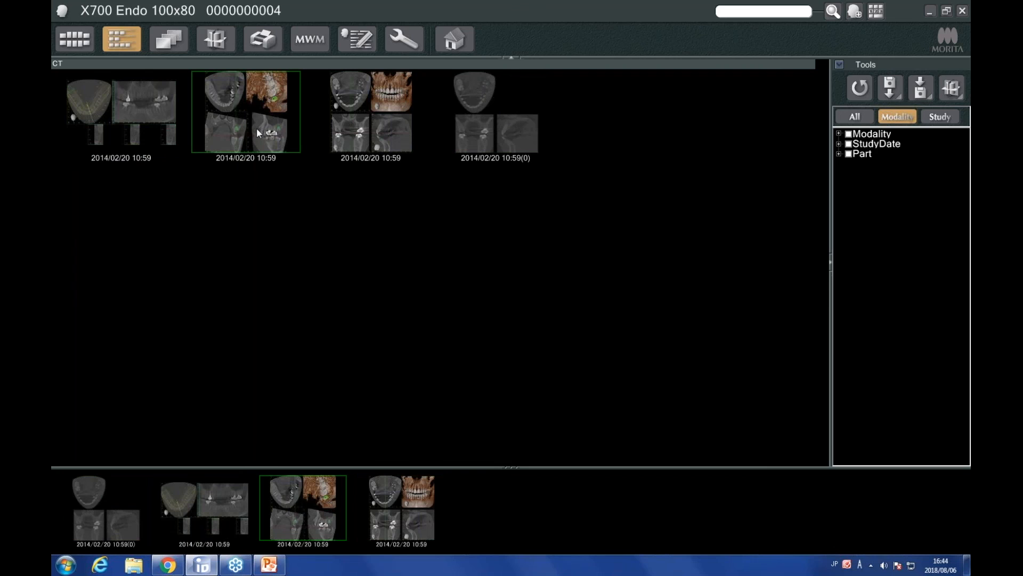
- Open the CT image with the dental arch curve and panoramic layout in the 3D viewer
click(365, 121)
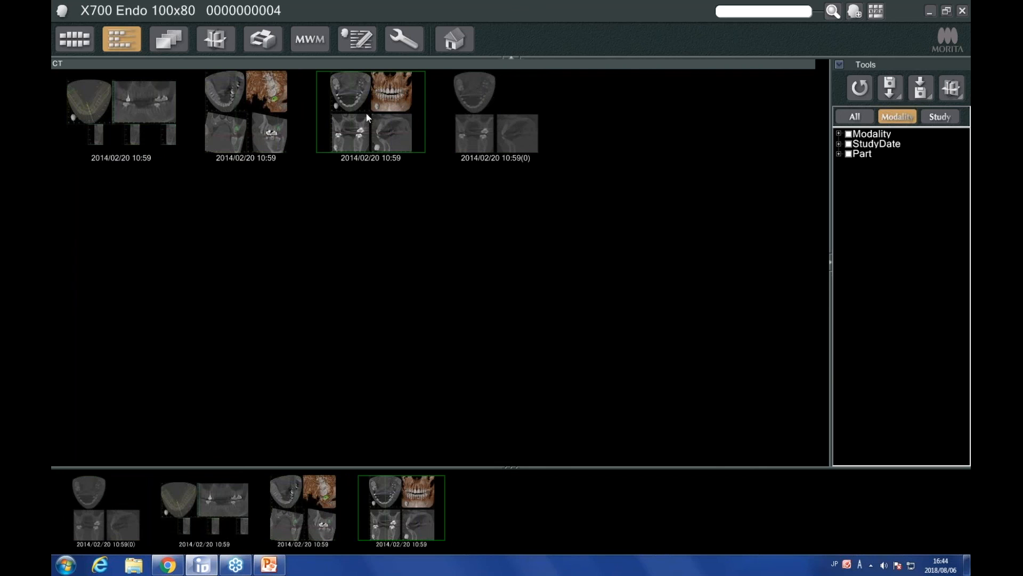
click(273, 126)
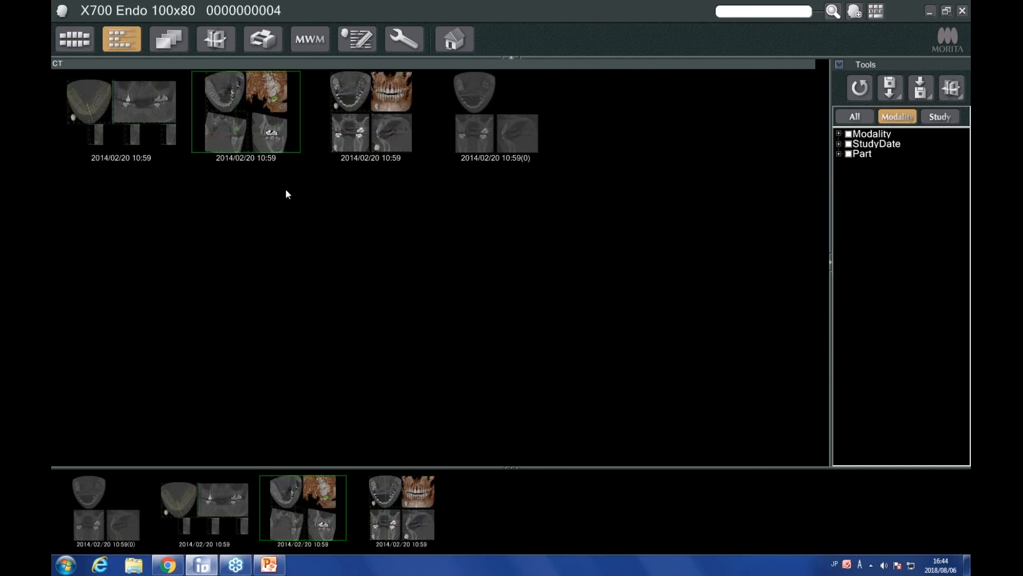
click(149, 114)
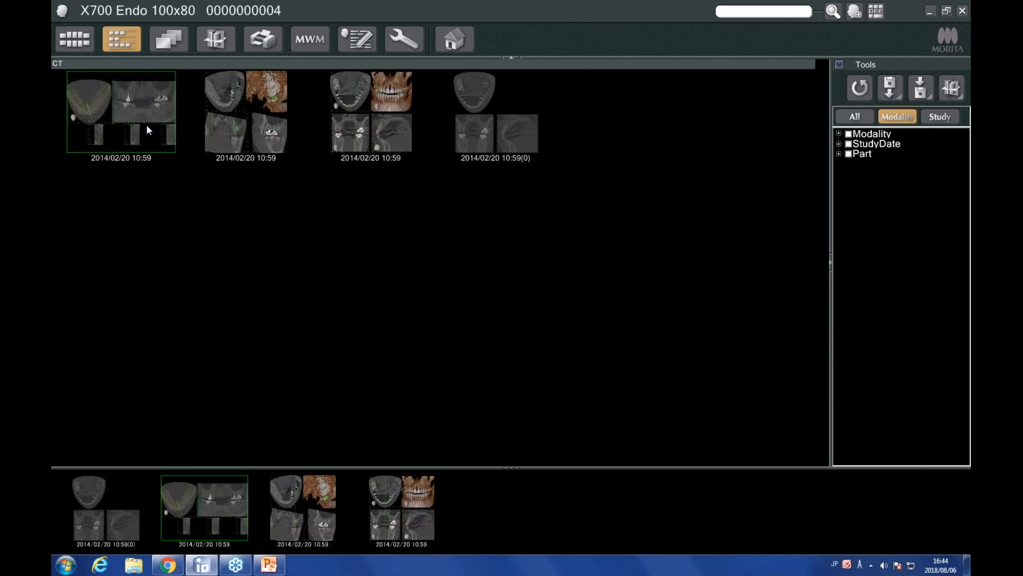
click(218, 41)
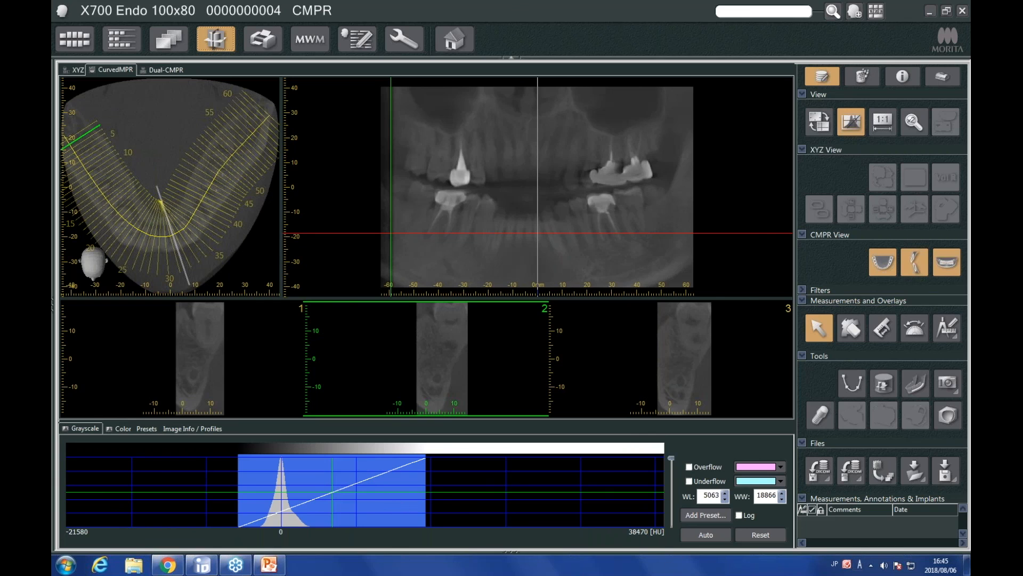
- Hide the grayscale panel to enlarge the slices and move the current CurvedMPR cross-section to number 13
click(851, 122)
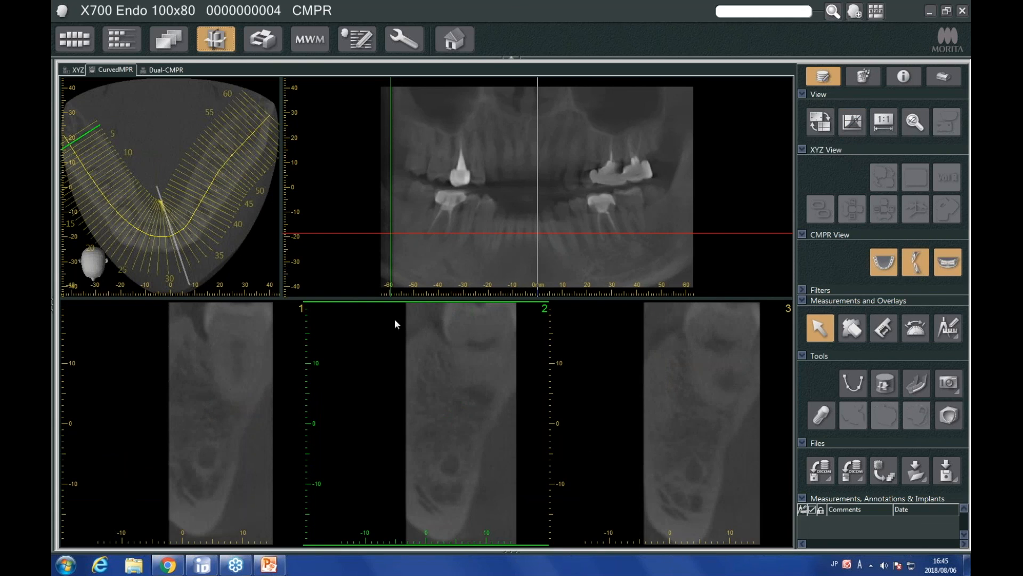
drag(400, 222, 445, 218)
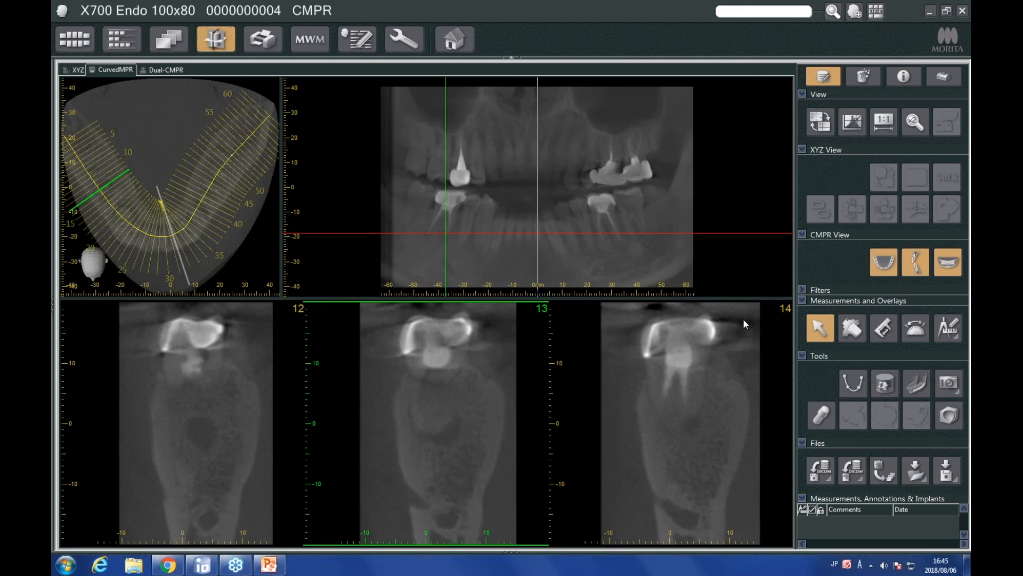
- Collapse the Measurements, Annotations & Implants section and open the CT data export settings
click(913, 478)
click(917, 447)
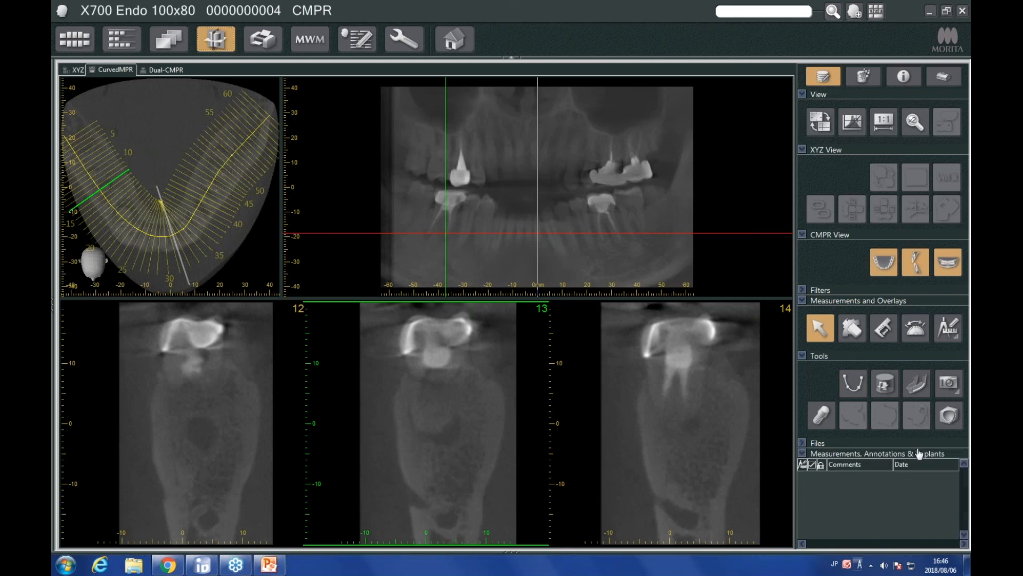
click(918, 453)
click(805, 443)
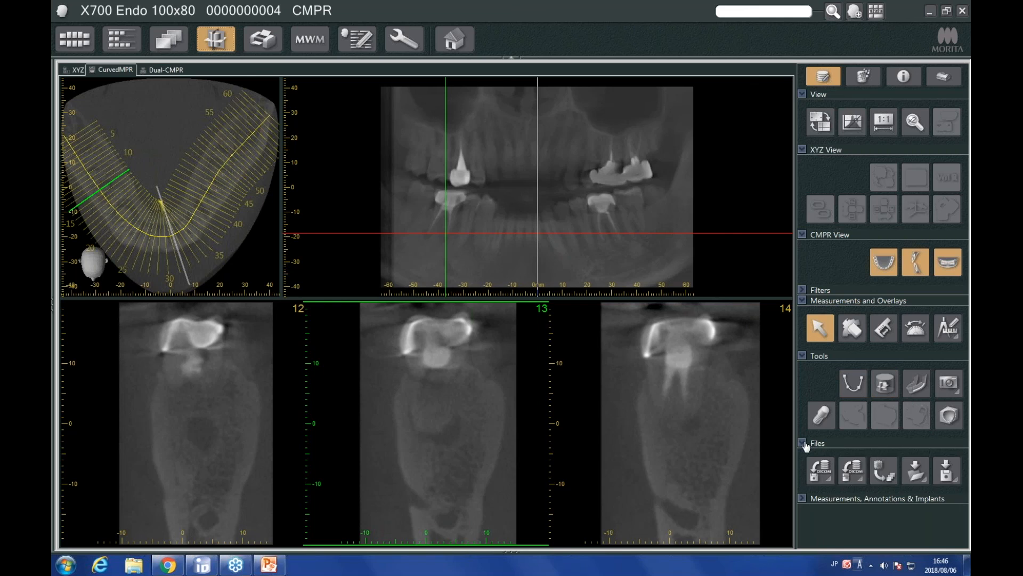
click(945, 477)
click(911, 494)
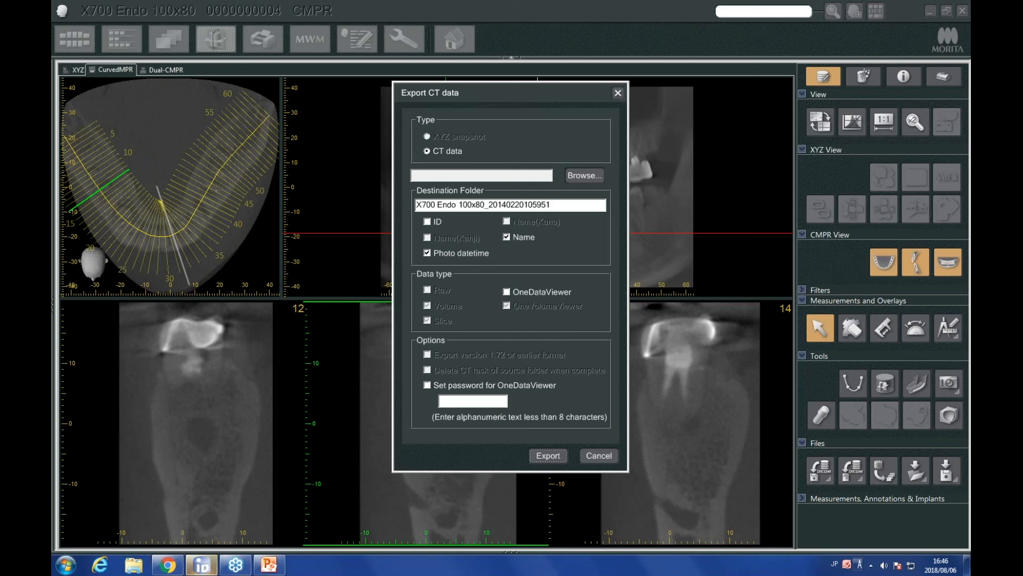
- Choose the Desktop as the destination and export the CT data
click(589, 177)
click(459, 242)
click(553, 376)
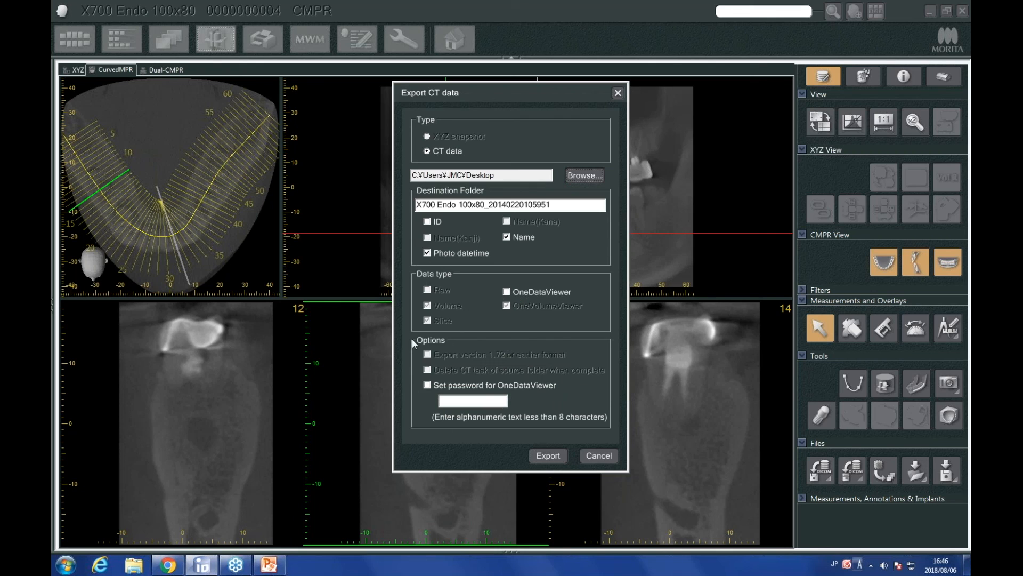
click(547, 456)
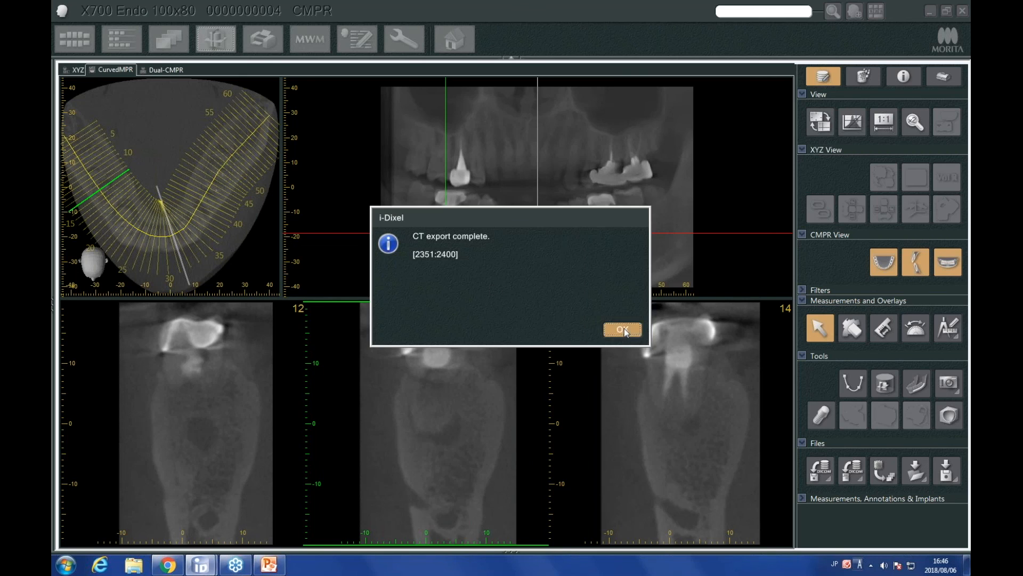
click(623, 328)
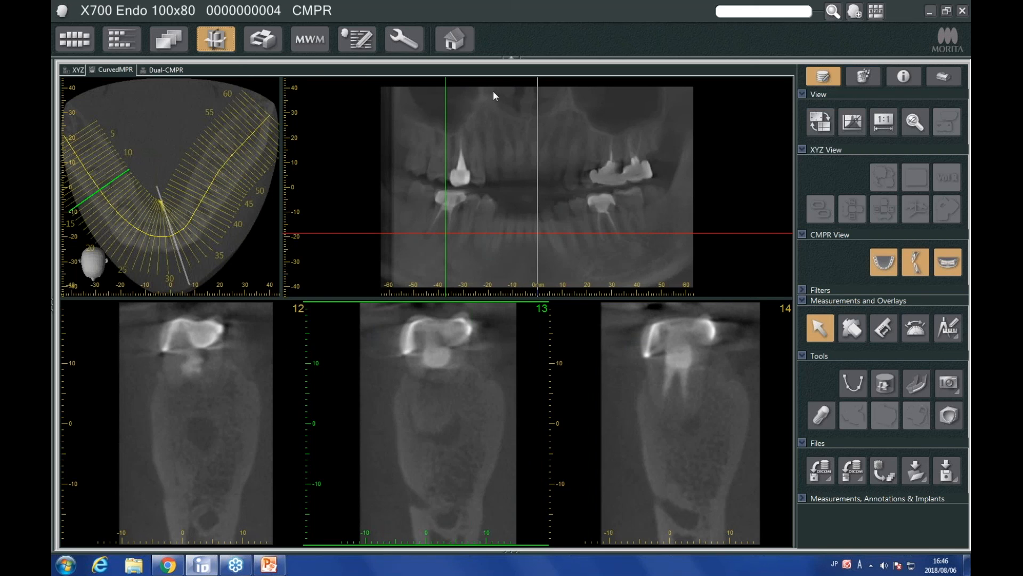
- Minimise the viewer, open the exported X700 Endo 100x80 folder on the desktop, and select OneVolumeViewer.exe
click(931, 10)
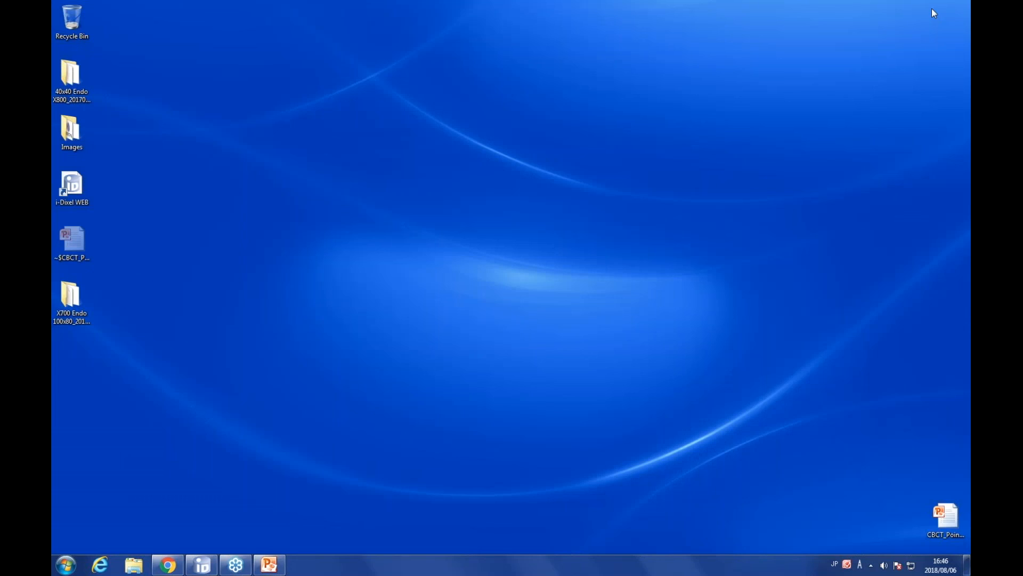
click(69, 302)
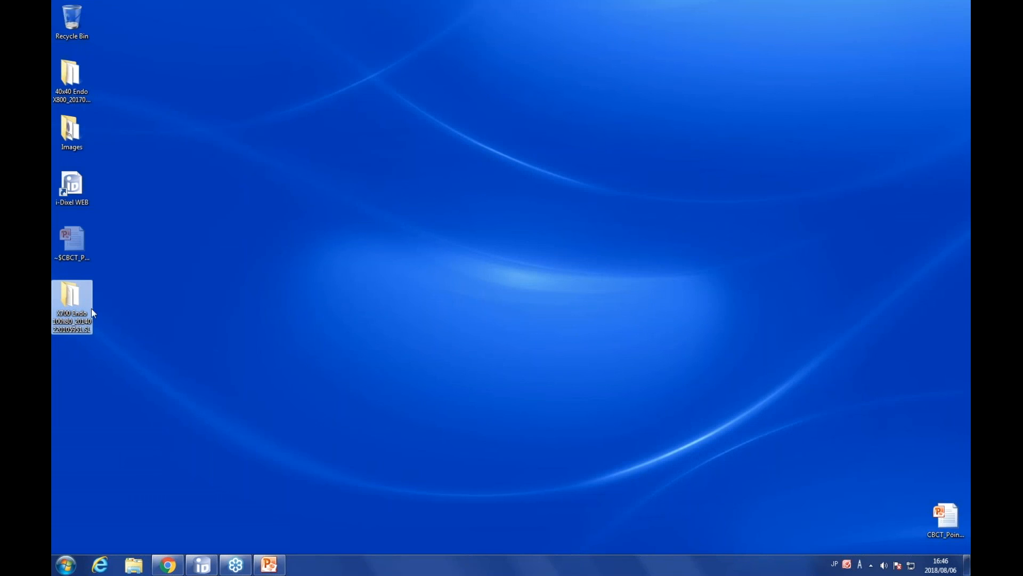
mouse_move(73, 304)
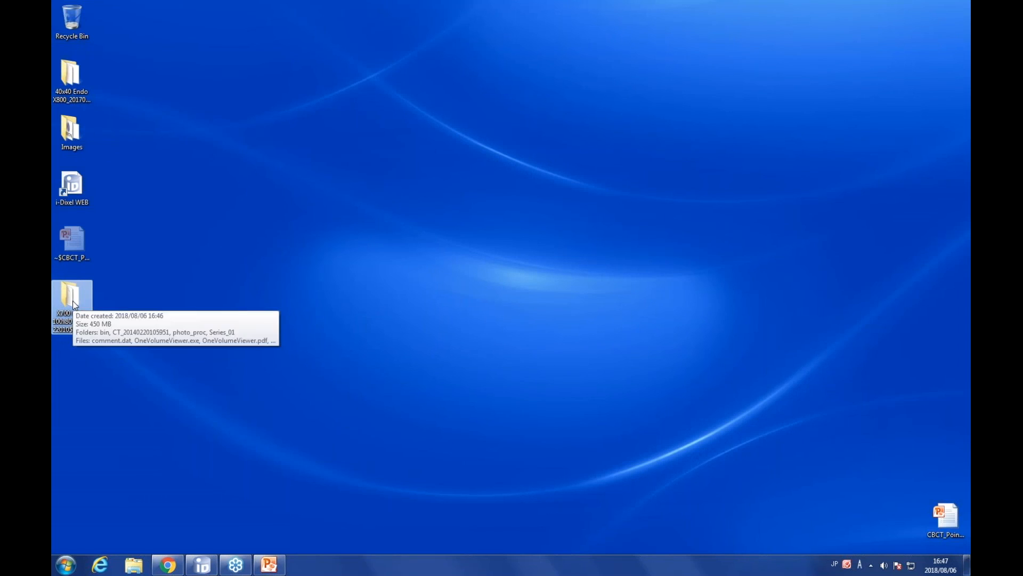
double_click(74, 303)
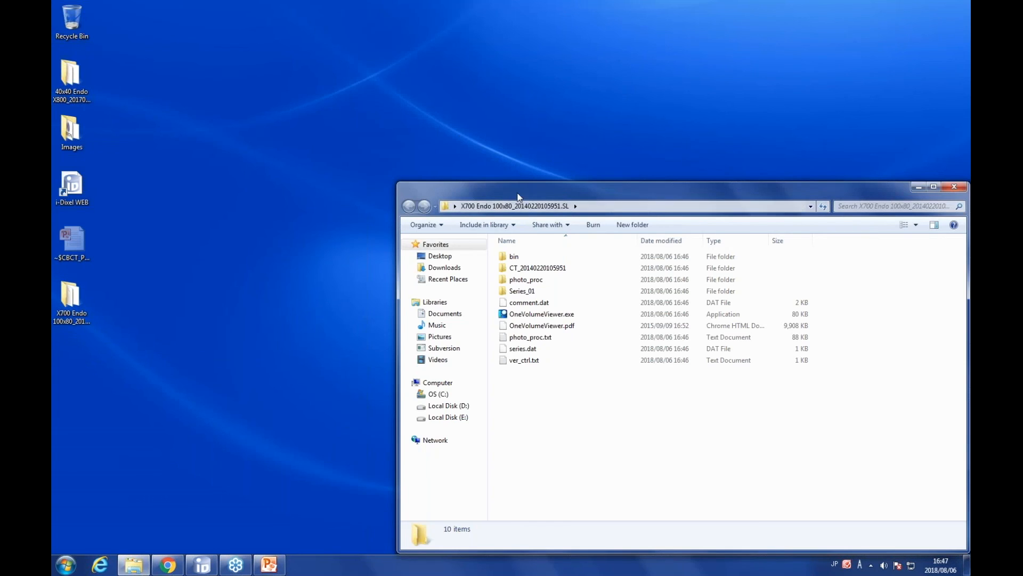
drag(517, 206, 436, 147)
click(472, 255)
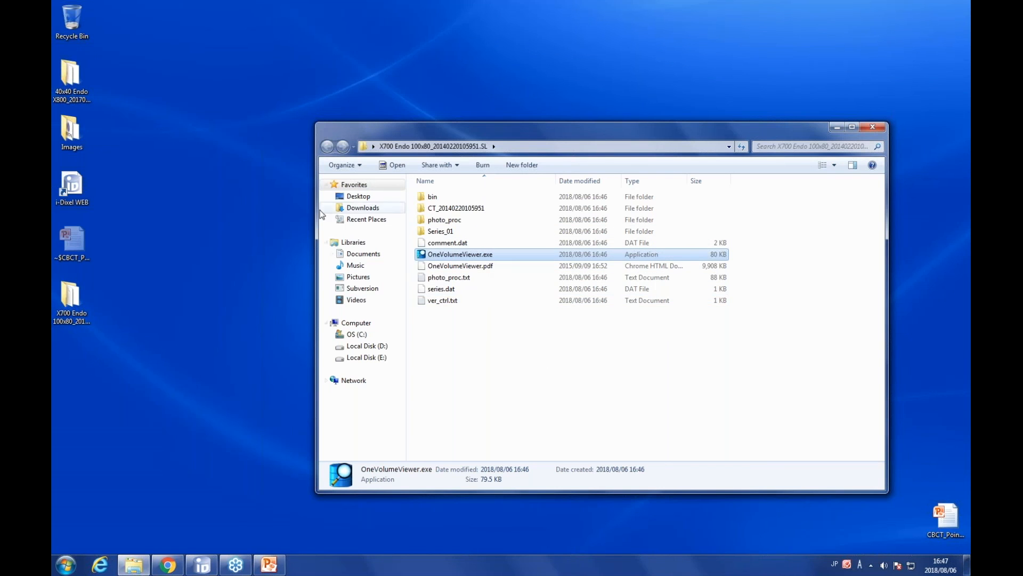
- Launch OneVolumeViewer.exe from the exported folder and accept its startup warning
click(203, 566)
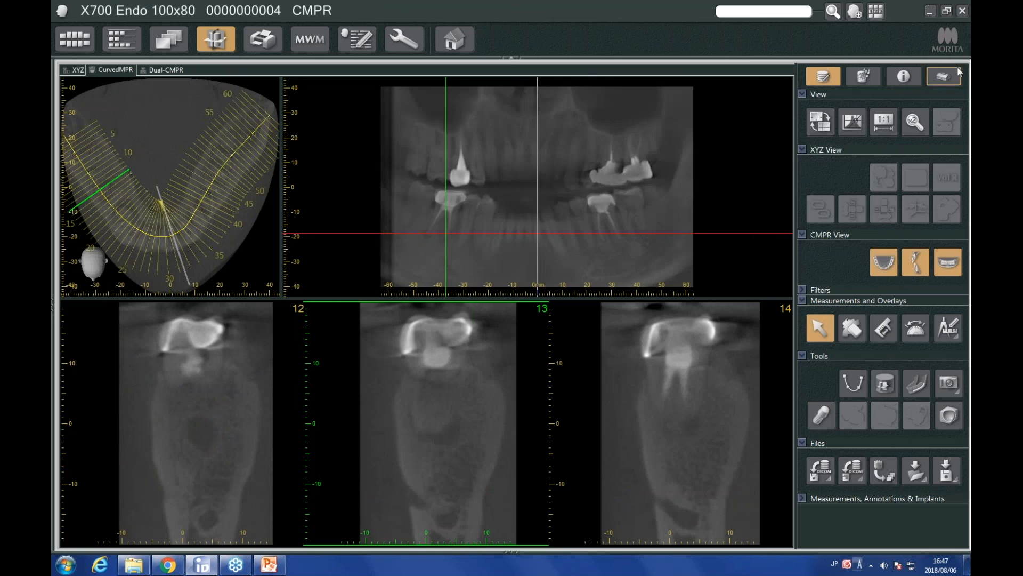
click(933, 15)
double_click(468, 255)
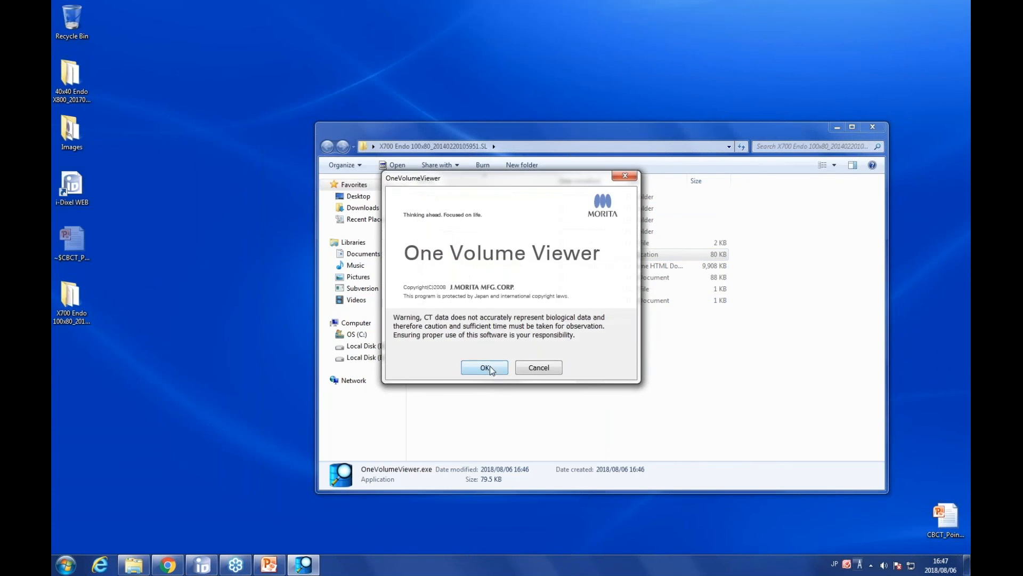
click(486, 367)
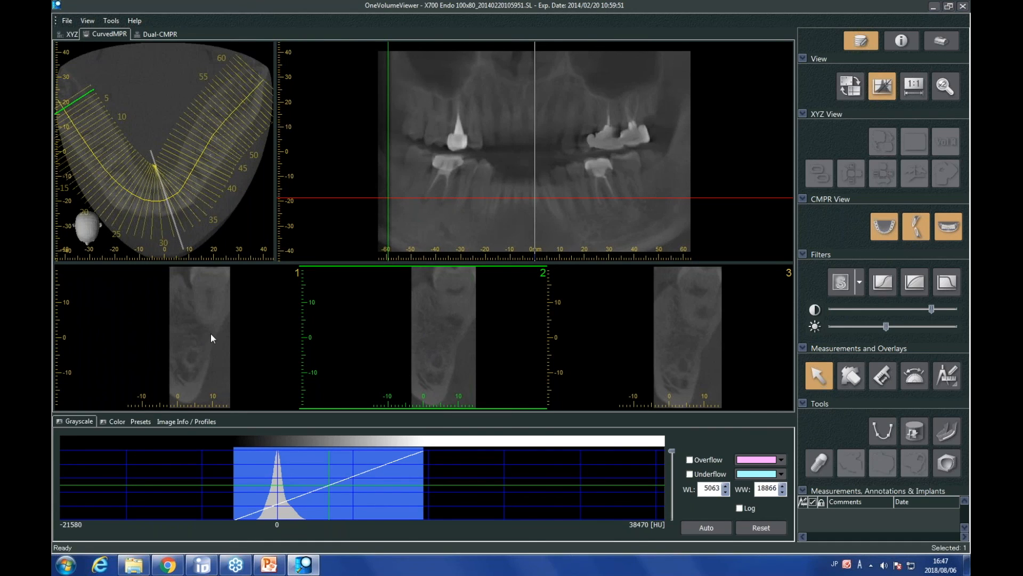
- Adjust the grayscale window to about WL 4680 and WW 16681, and rotate the 3D rendering in the XYZ view
right_drag(204, 297, 184, 320)
click(183, 308)
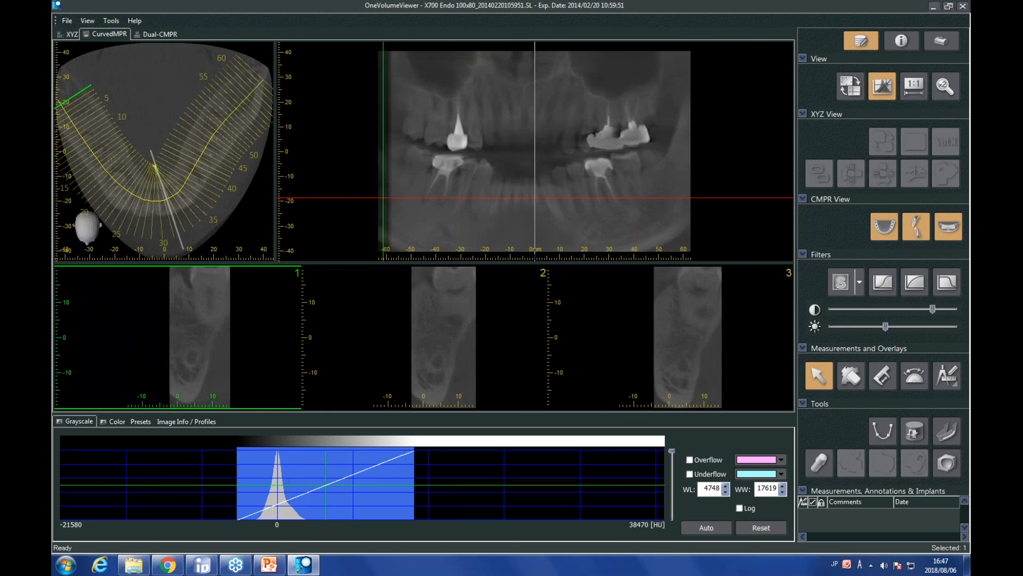
click(69, 35)
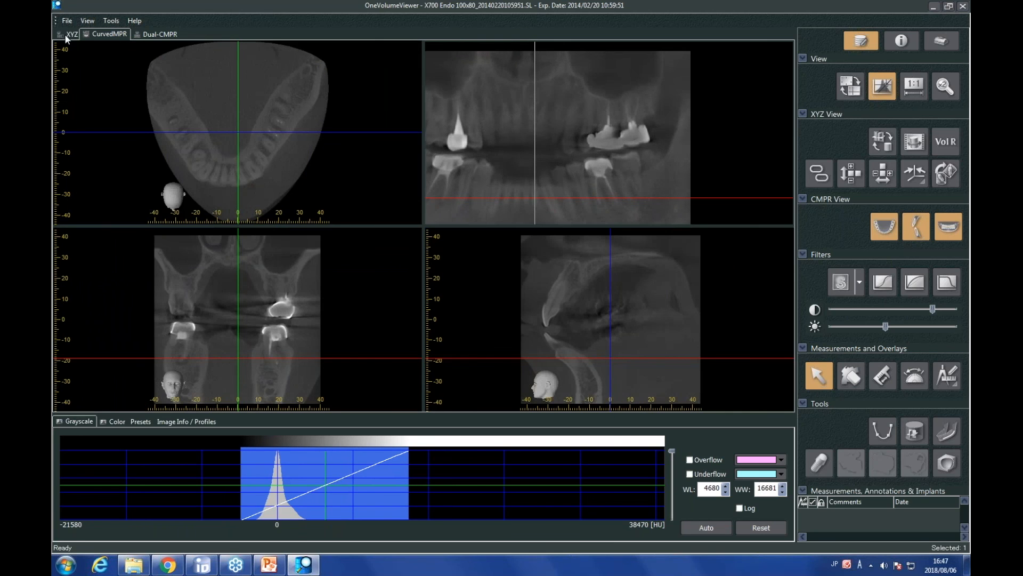
mouse_move(539, 187)
mouse_down()
mouse_move(646, 181)
mouse_move(555, 185)
mouse_up()
drag(283, 165, 292, 192)
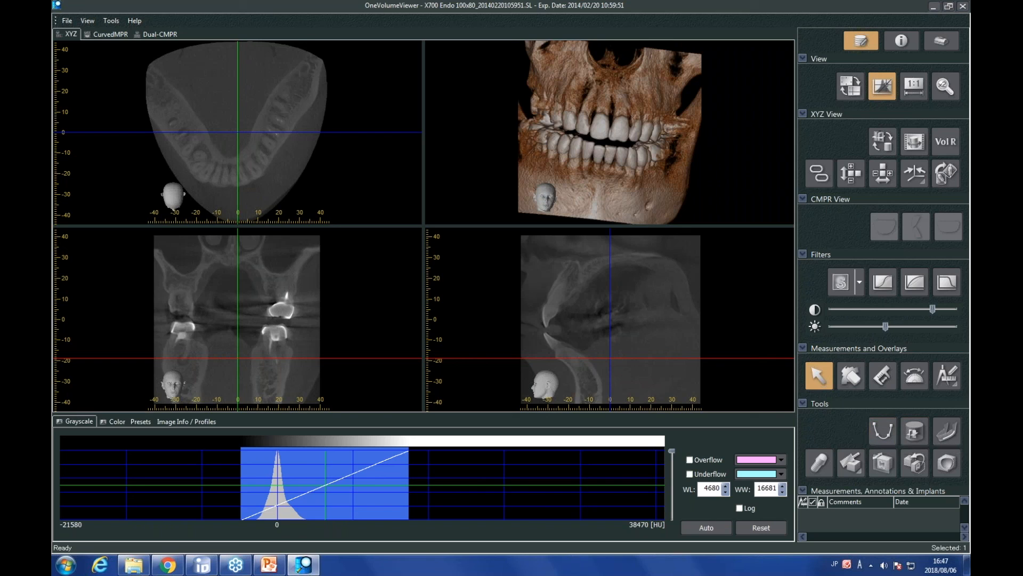
- Draw a dental arch curve along the lower teeth on the axial image in the Dual-CMPR view
click(156, 34)
click(883, 430)
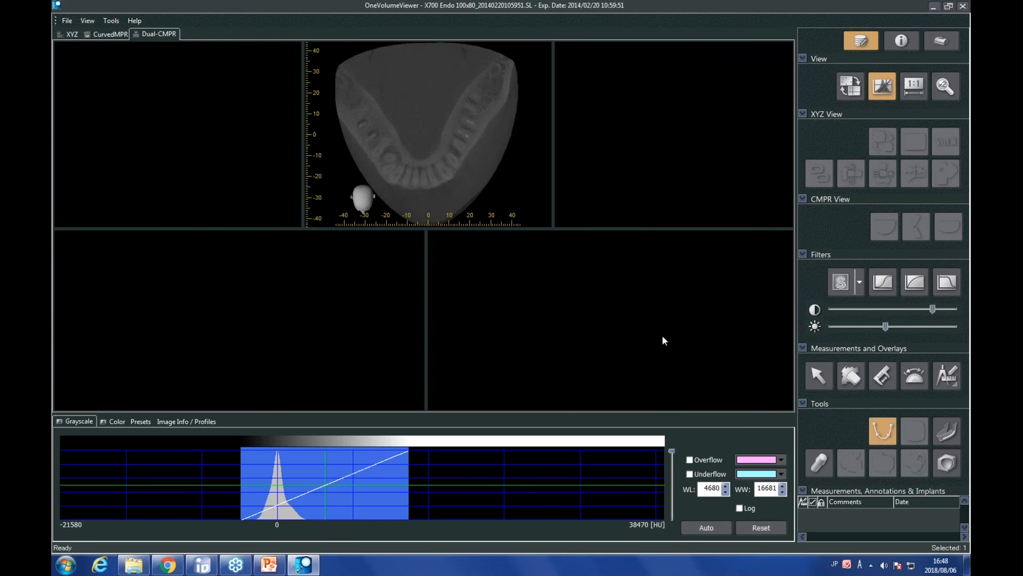
mouse_move(357, 112)
mouse_down()
mouse_move(390, 165)
mouse_move(450, 158)
mouse_up()
double_click(478, 110)
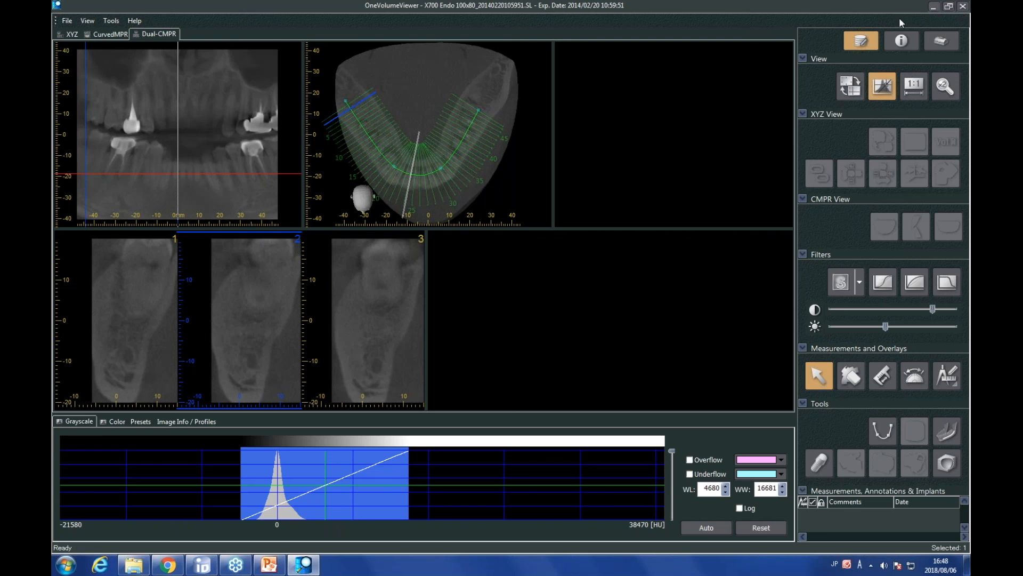
- Shrink the viewer to uncover the desktop, and paste a copy of the Dual-CMPR panoramic image there as a file for checking
click(950, 8)
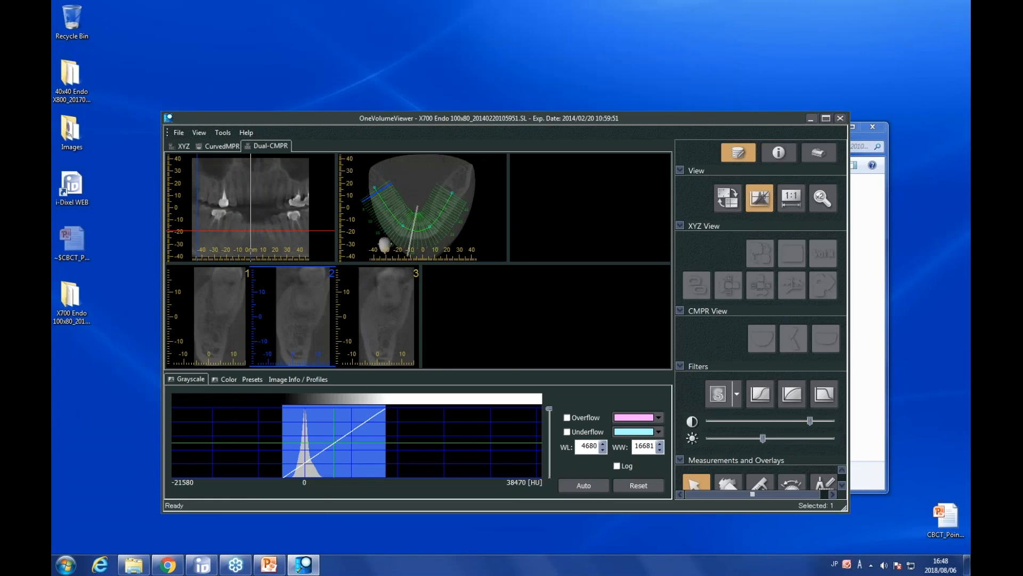
drag(690, 118, 830, 57)
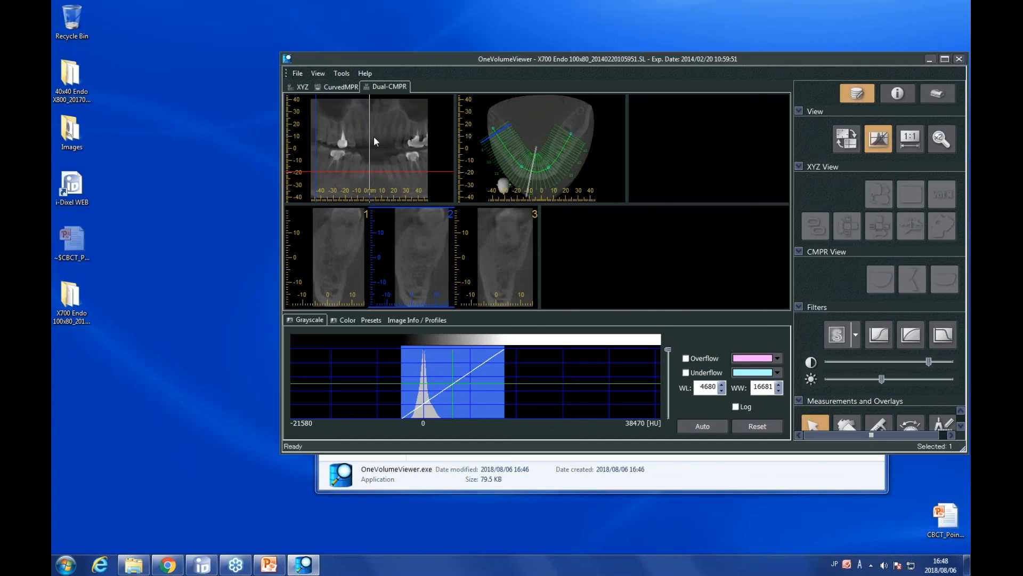
right_click(388, 122)
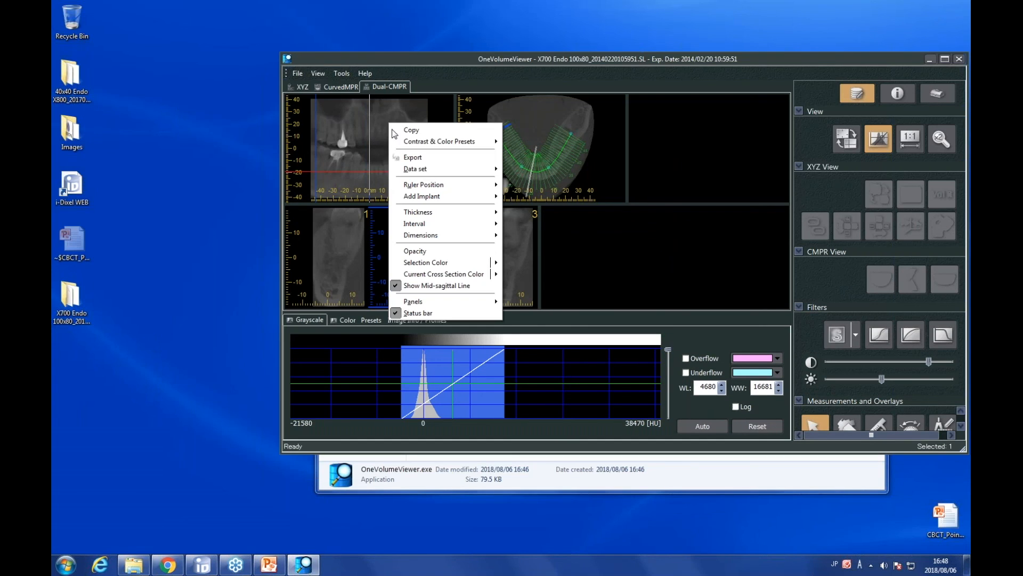
click(433, 129)
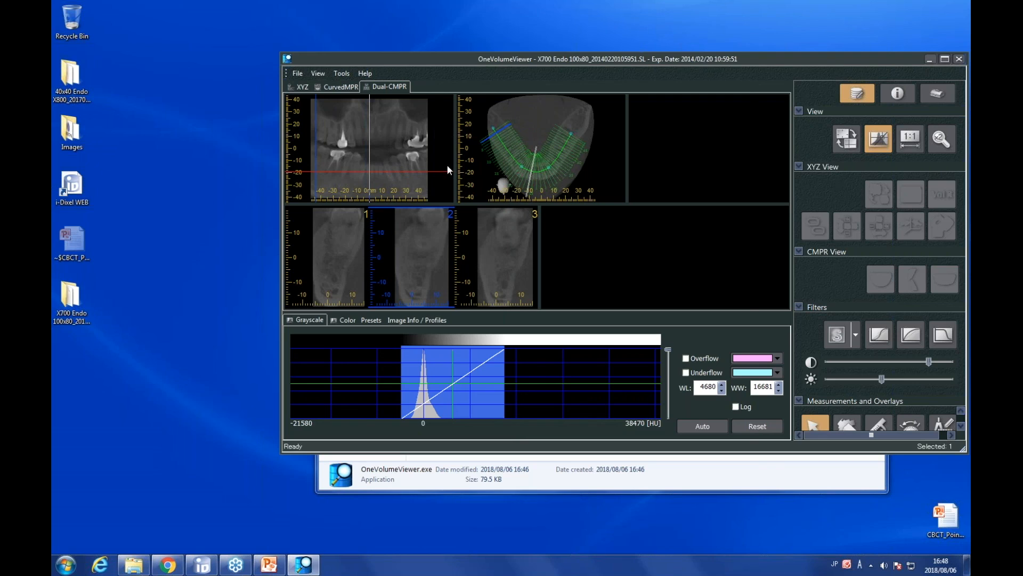
right_click(187, 92)
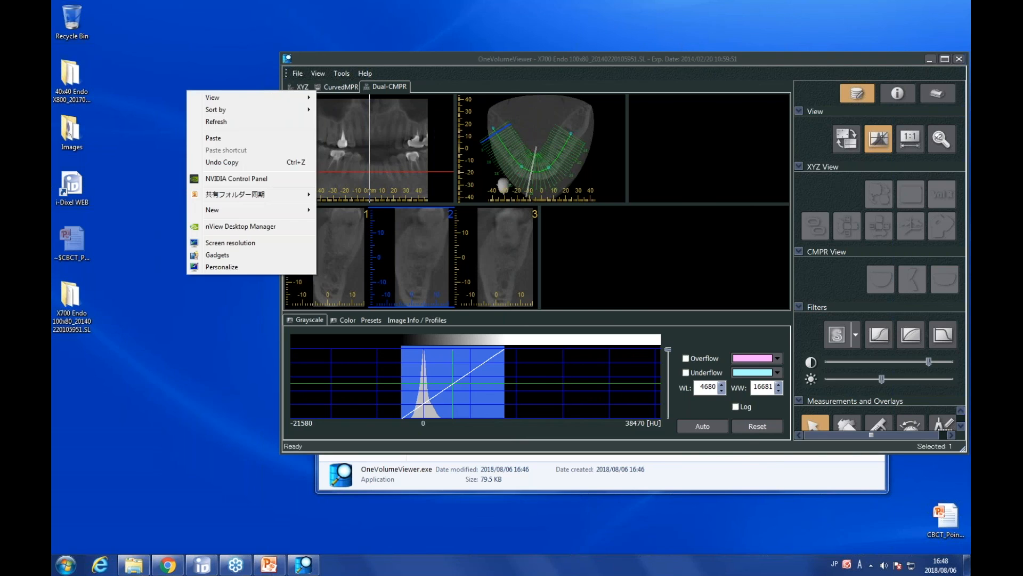
click(226, 138)
double_click(202, 91)
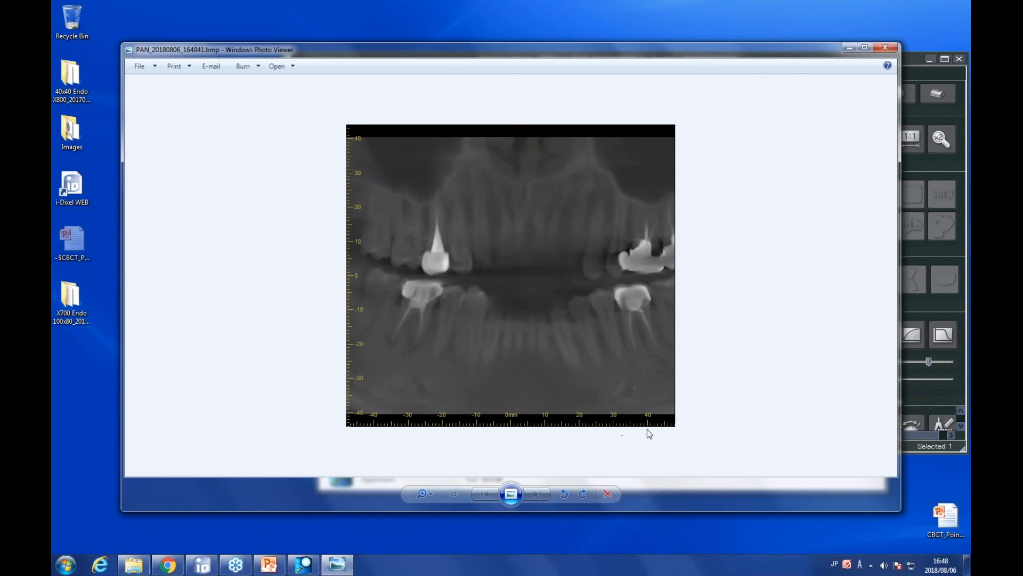
click(886, 48)
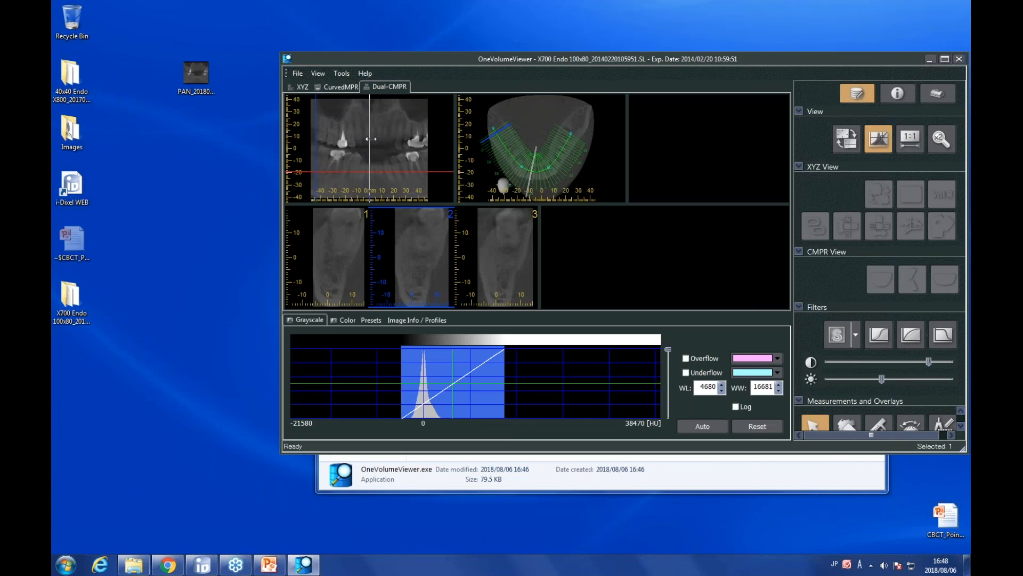
- Paste a combined copy of all XYZ view images onto the desktop as a file, and open that file for checking
click(301, 89)
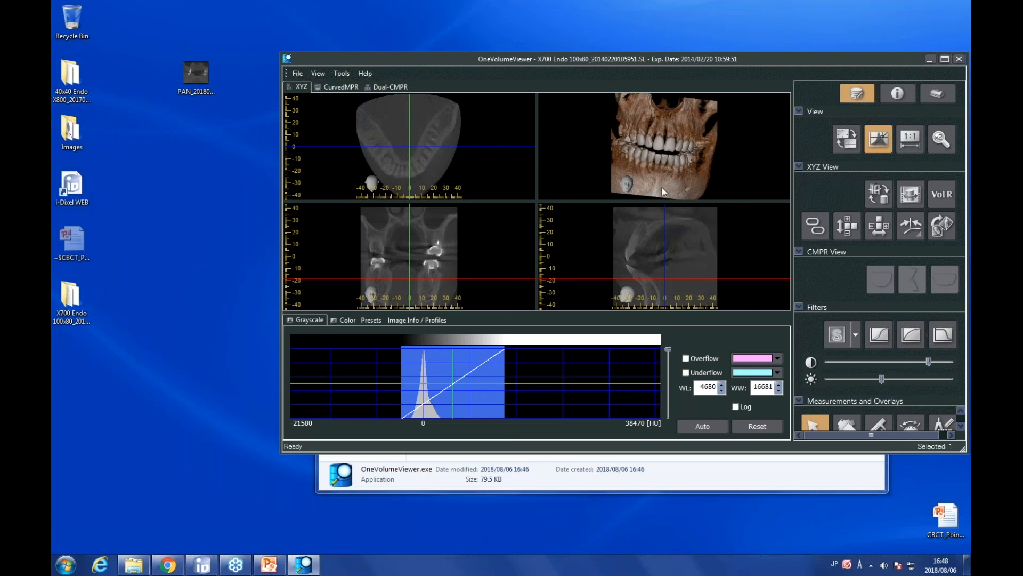
right_click(444, 123)
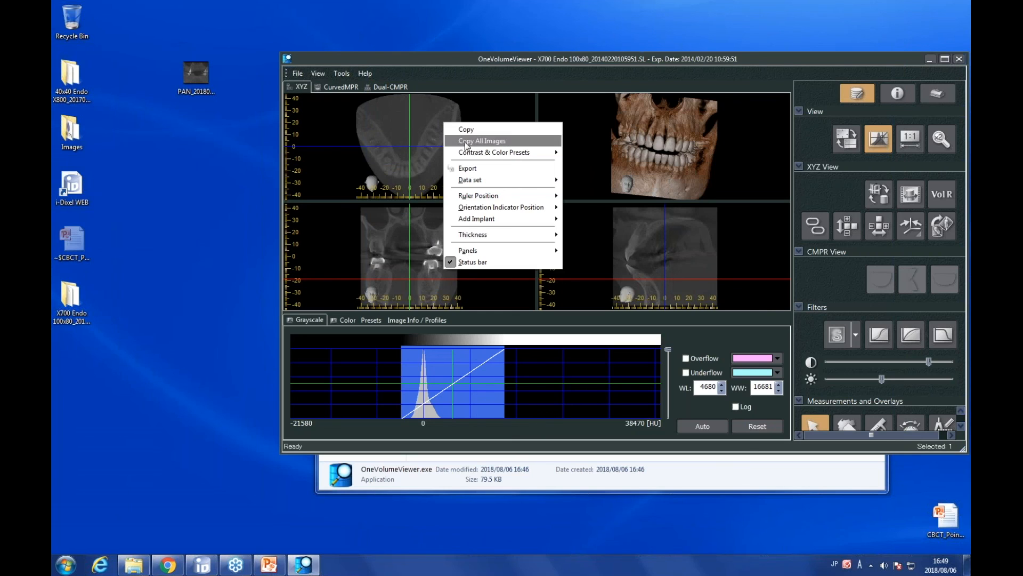
click(506, 142)
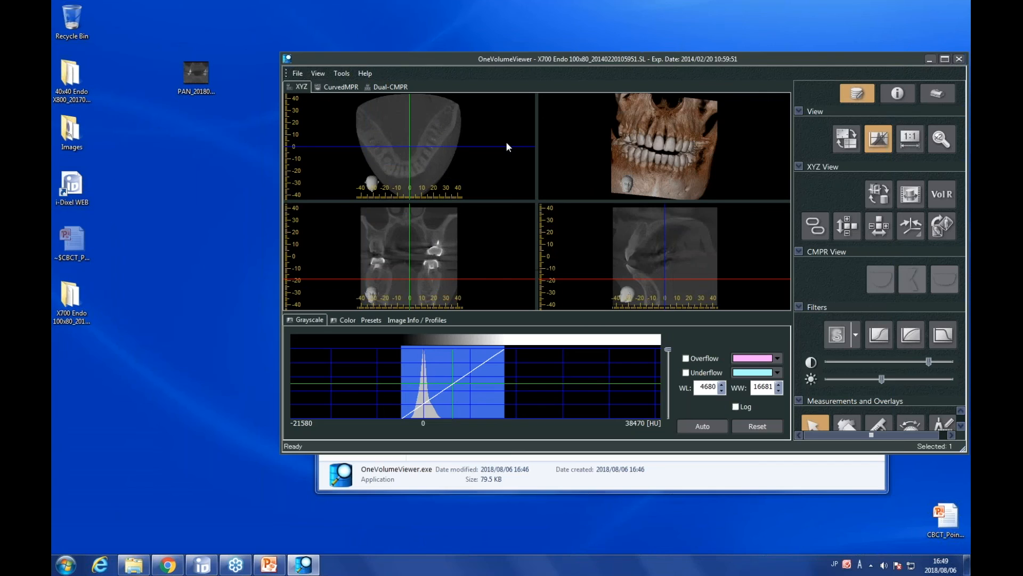
right_click(205, 170)
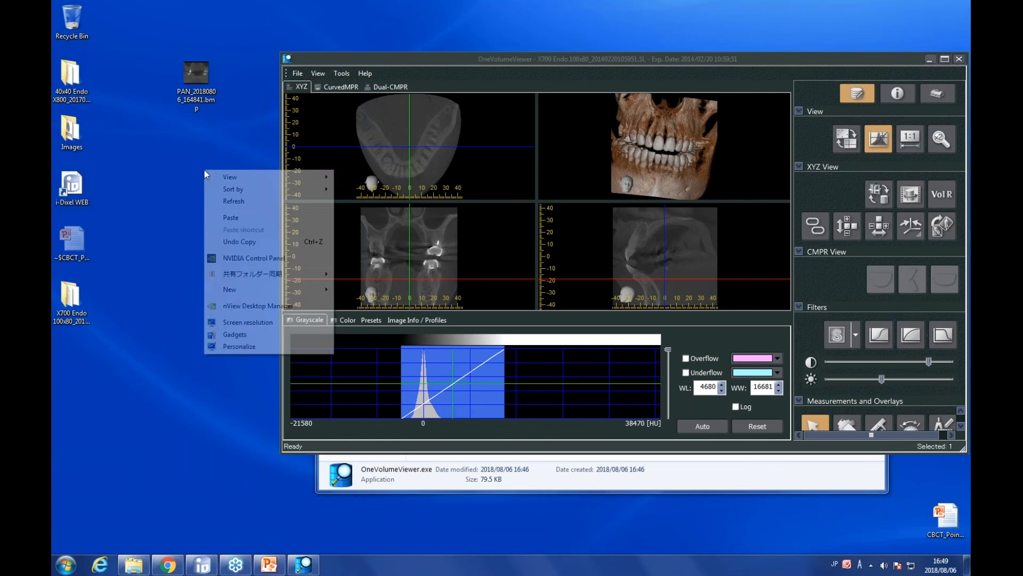
click(230, 218)
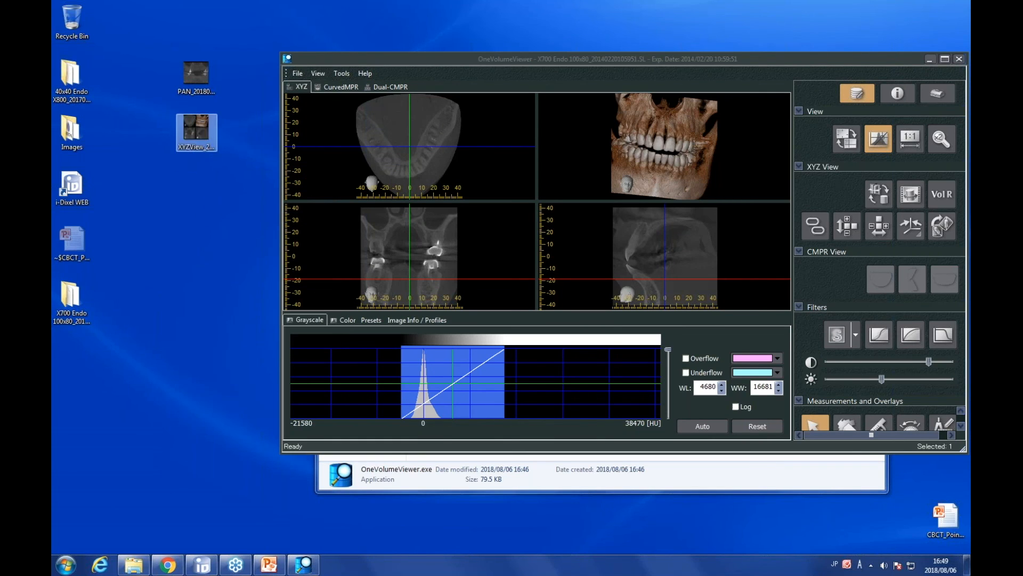
double_click(196, 131)
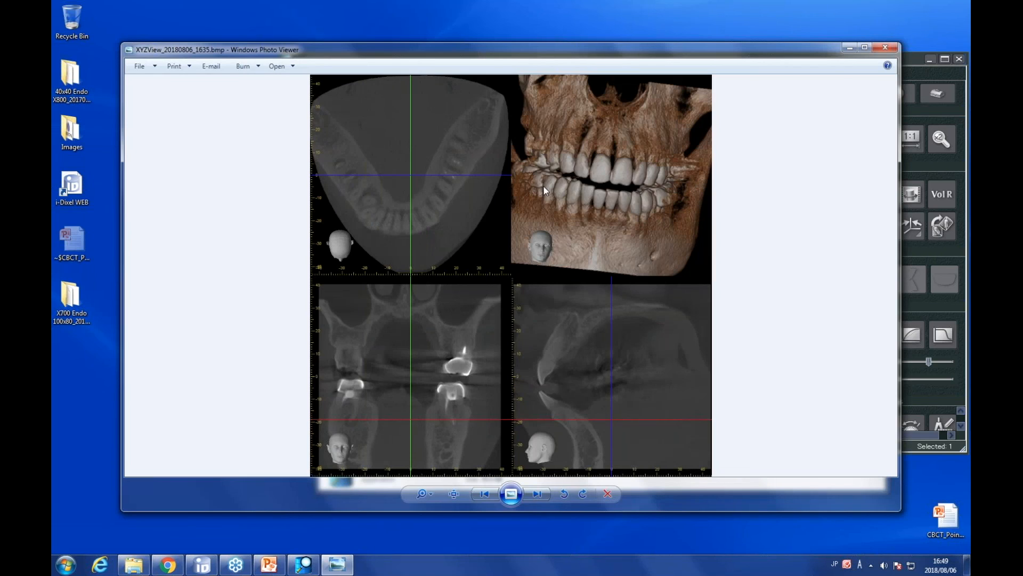
click(887, 48)
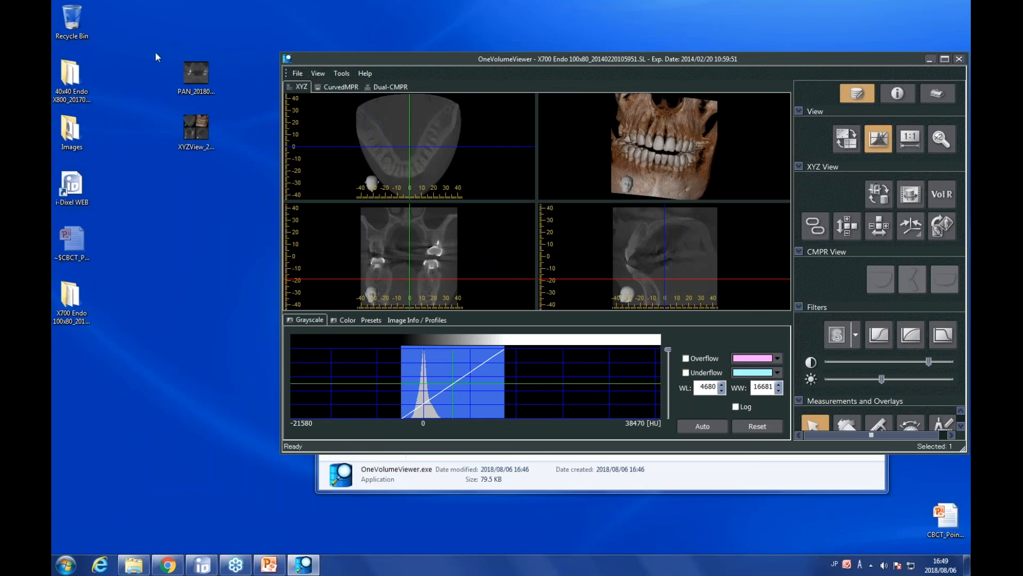
- Move both copied image files from the desktop to the Recycle Bin, and close OneVolumeViewer
drag(148, 46, 233, 167)
drag(196, 76, 73, 23)
click(528, 102)
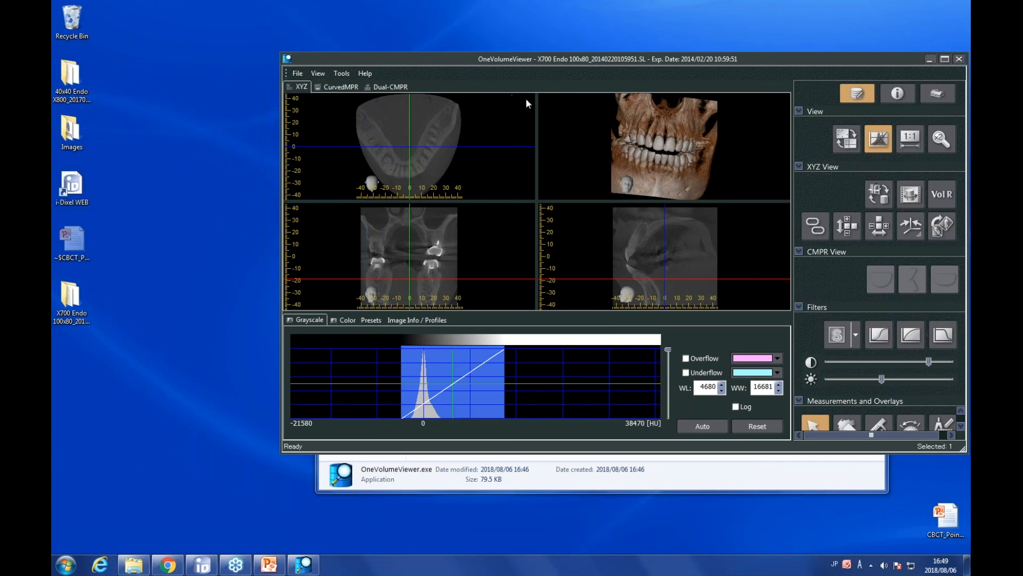
click(945, 59)
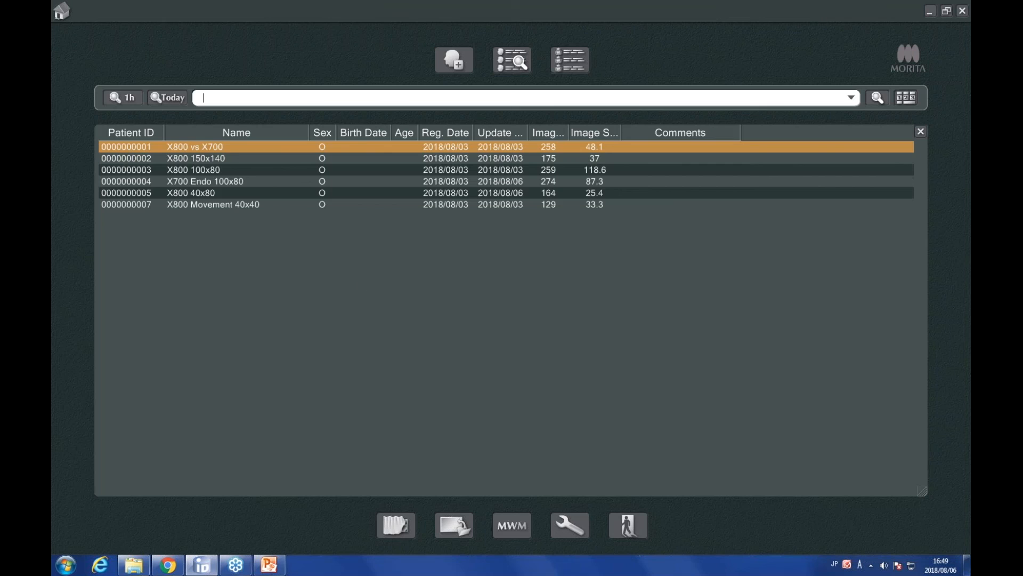
- Switch to i-Dixel, load the CT volume of the X800 40x80 record in the volume viewer, and close the leftover folder window
click(158, 195)
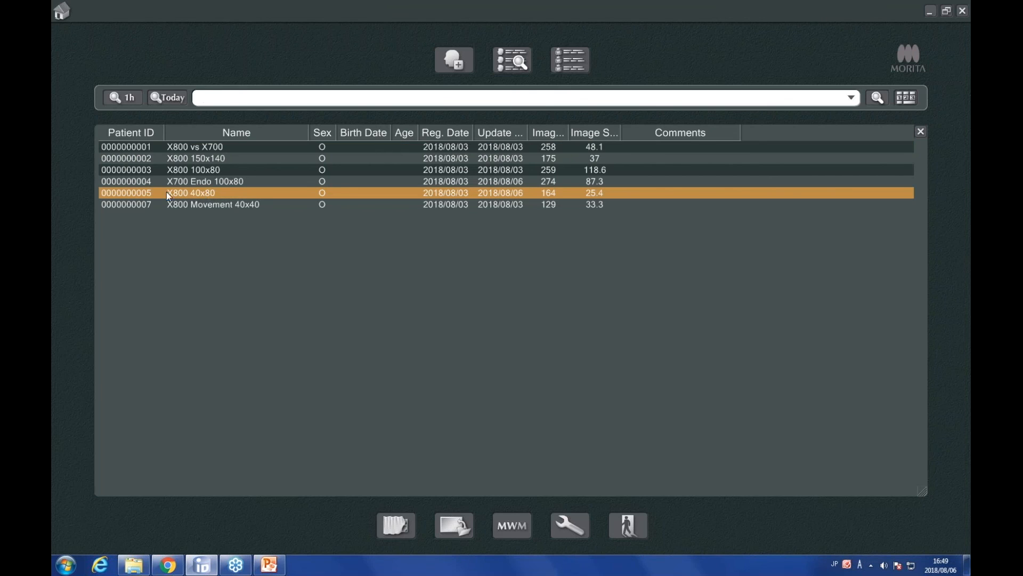
double_click(200, 196)
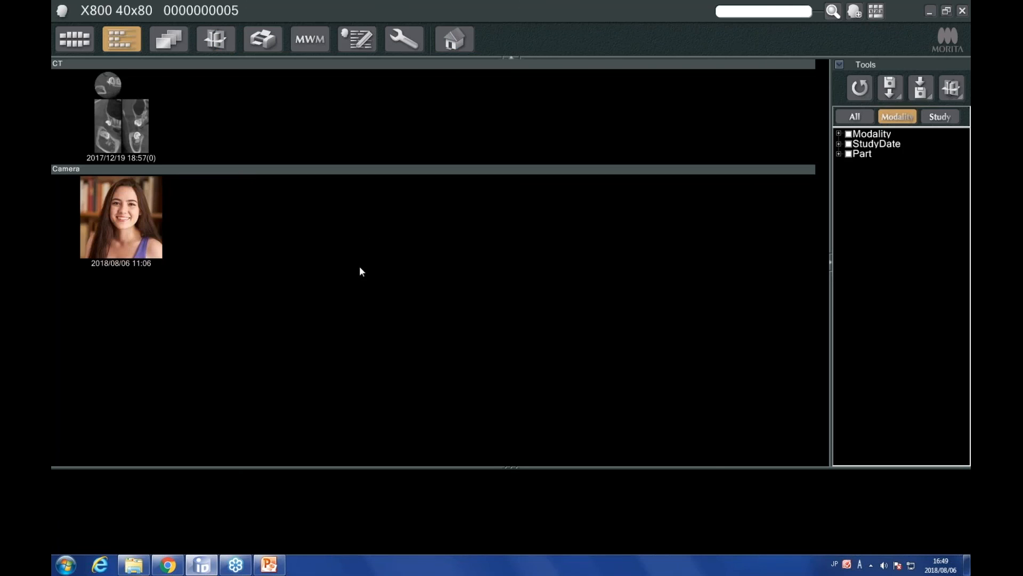
click(122, 229)
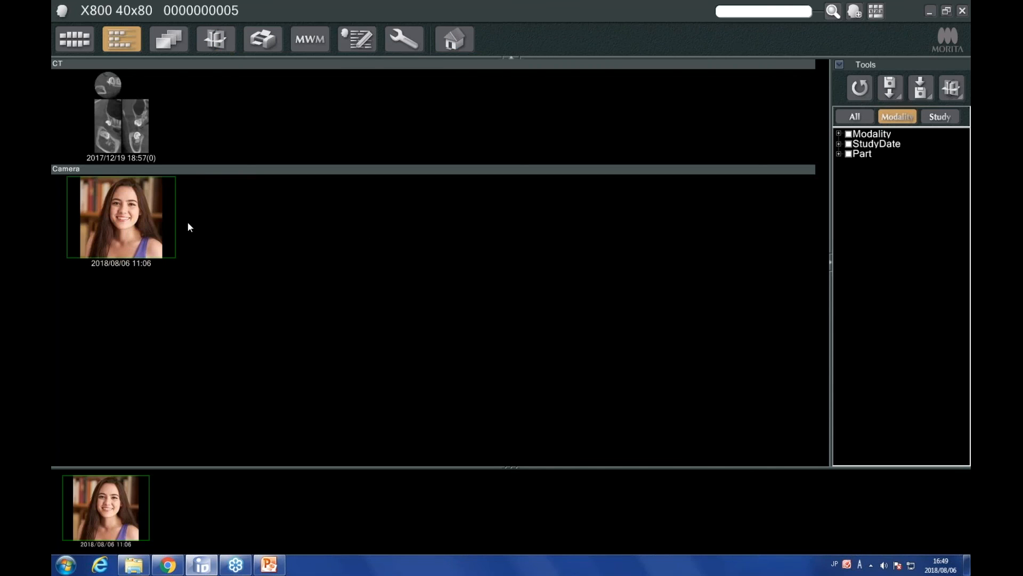
click(134, 133)
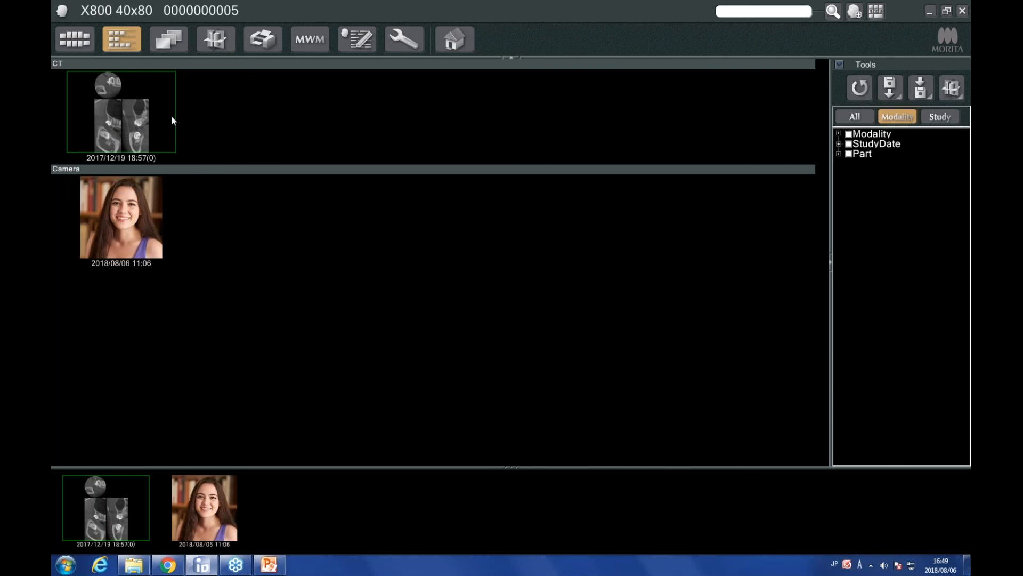
click(205, 47)
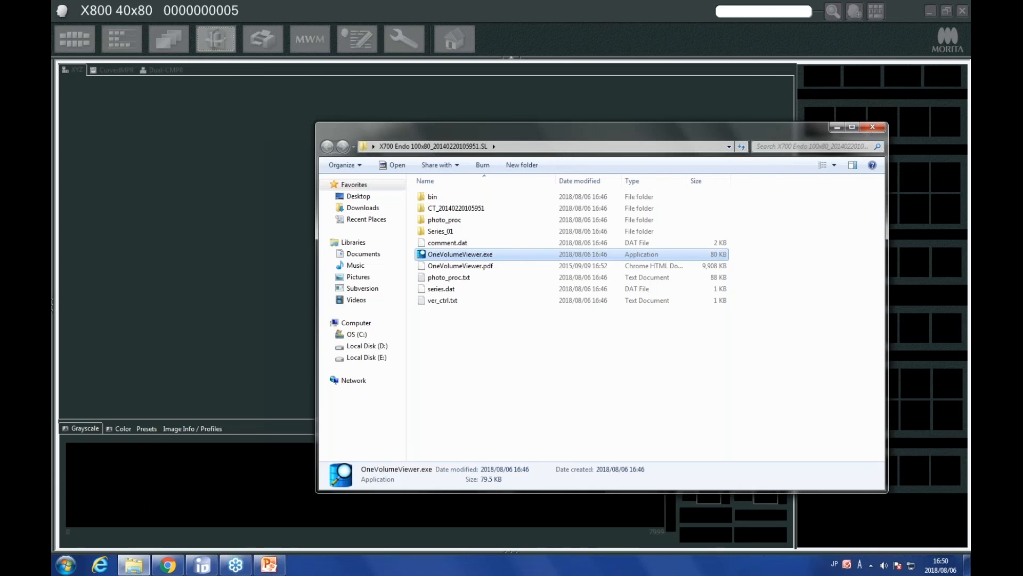
click(873, 128)
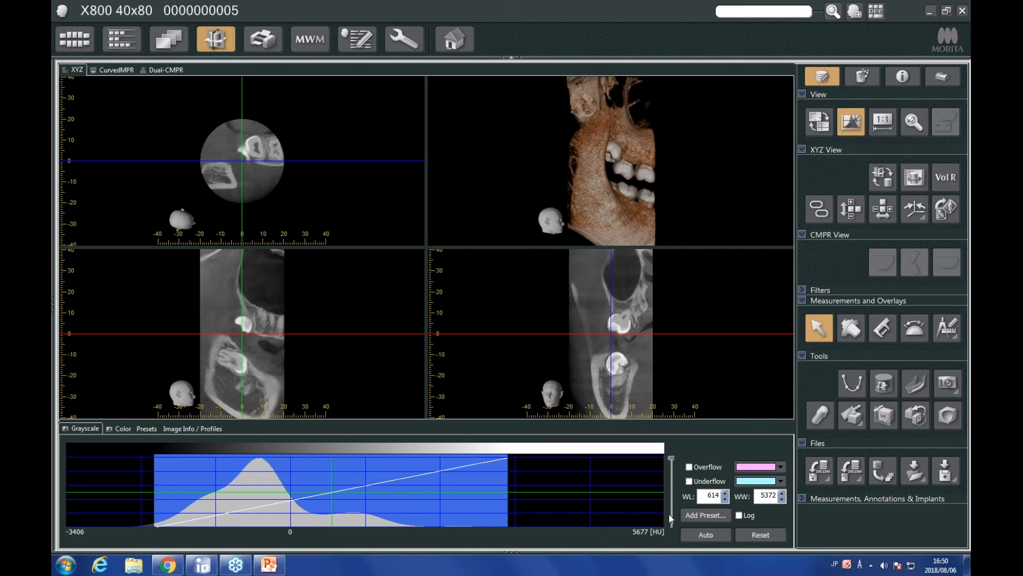
- Adjust the grayscale window to about WL 745 and WW 5691 using the logarithmic histogram, restore the linear histogram and hide the grayscale controls
click(739, 515)
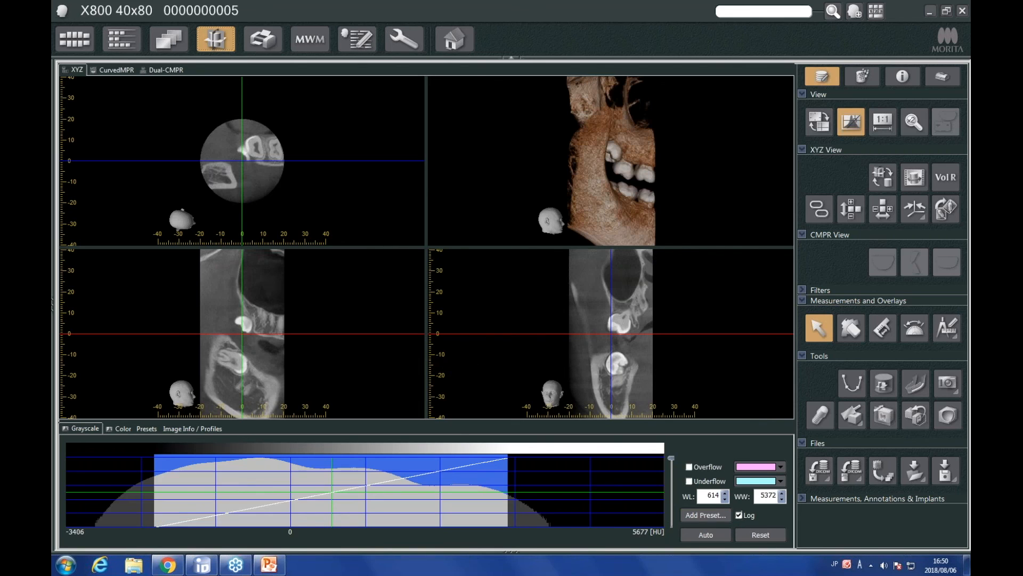
drag(323, 472, 230, 477)
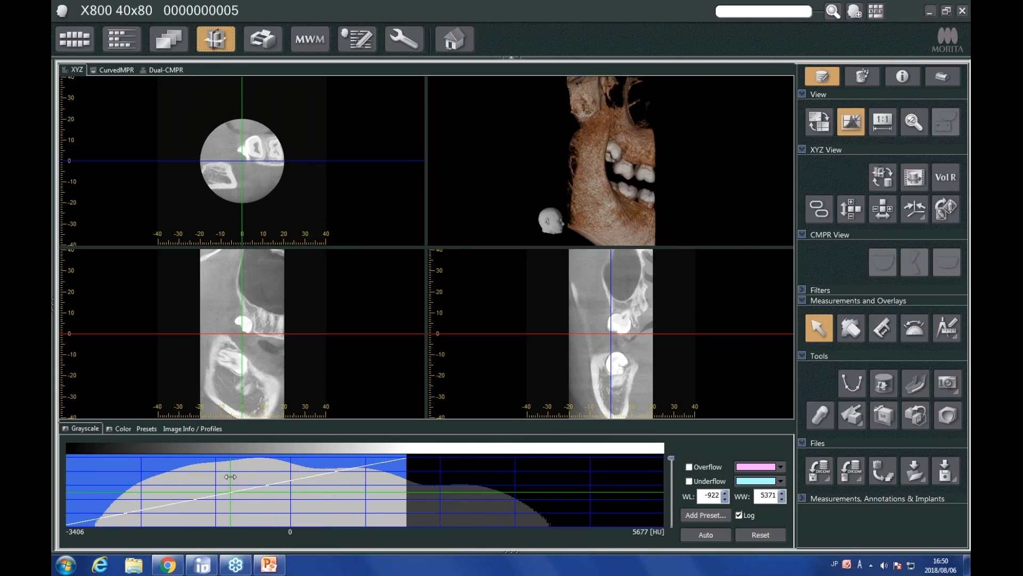
drag(446, 493, 446, 498)
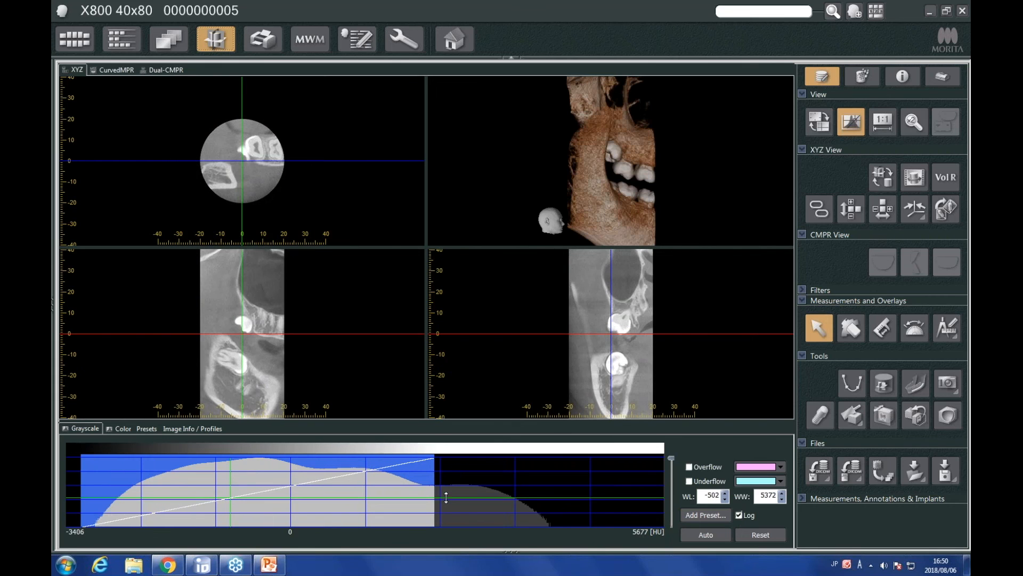
mouse_move(429, 461)
mouse_down()
mouse_move(415, 441)
mouse_move(435, 463)
mouse_move(447, 460)
mouse_up()
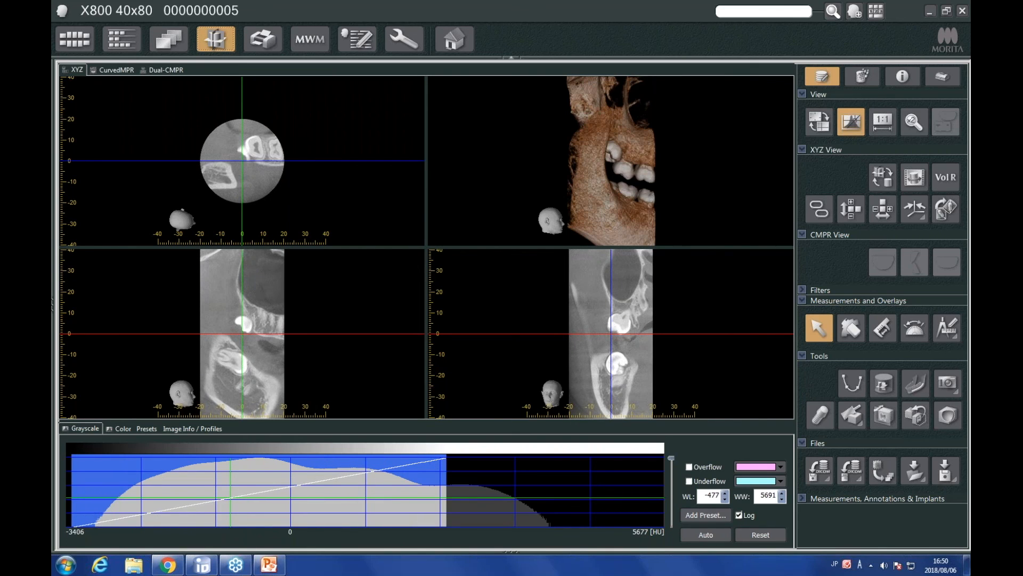
drag(237, 473, 311, 468)
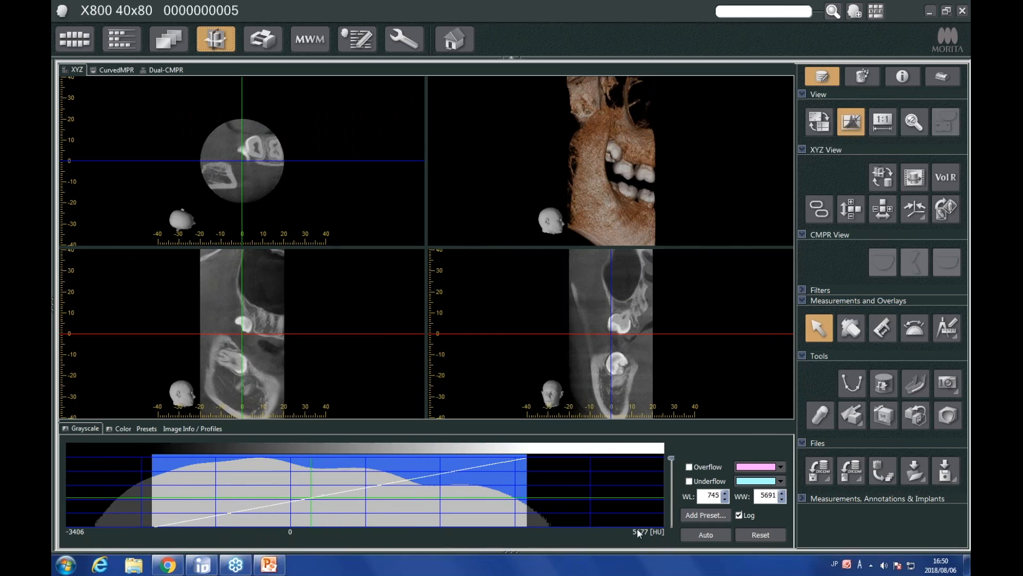
click(739, 515)
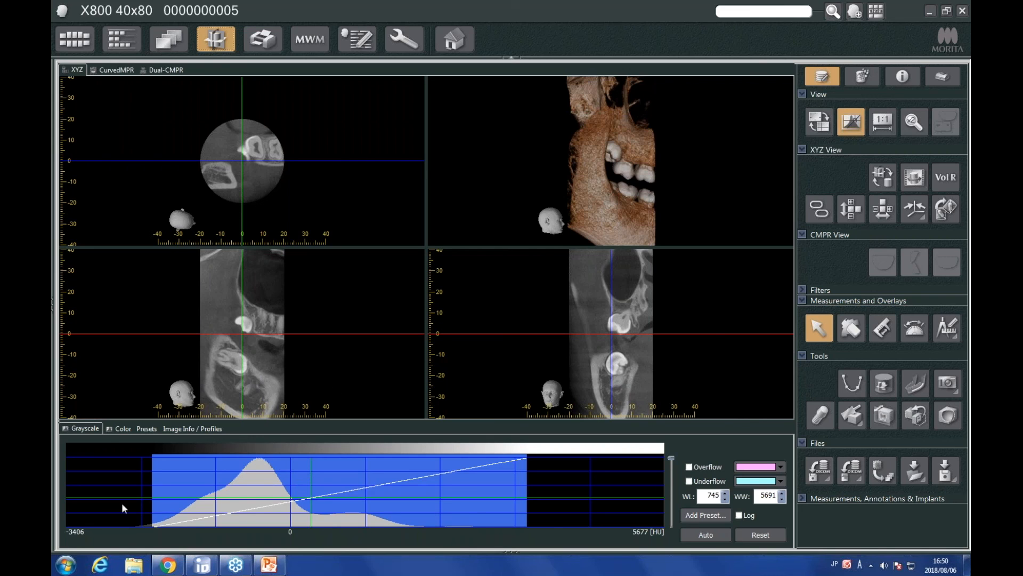
click(852, 123)
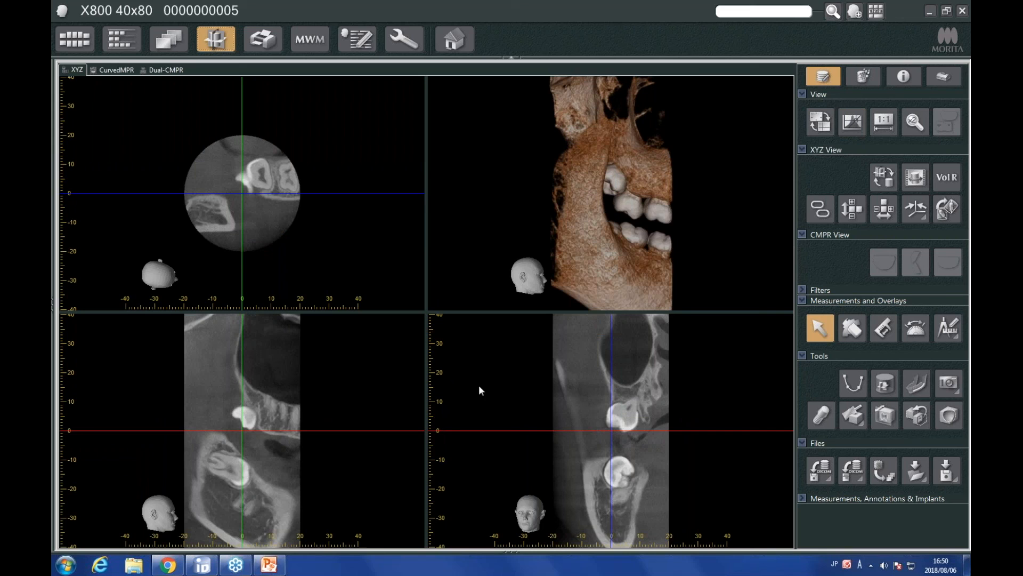
- Save the current viewing state as a data set named Contrast
click(916, 470)
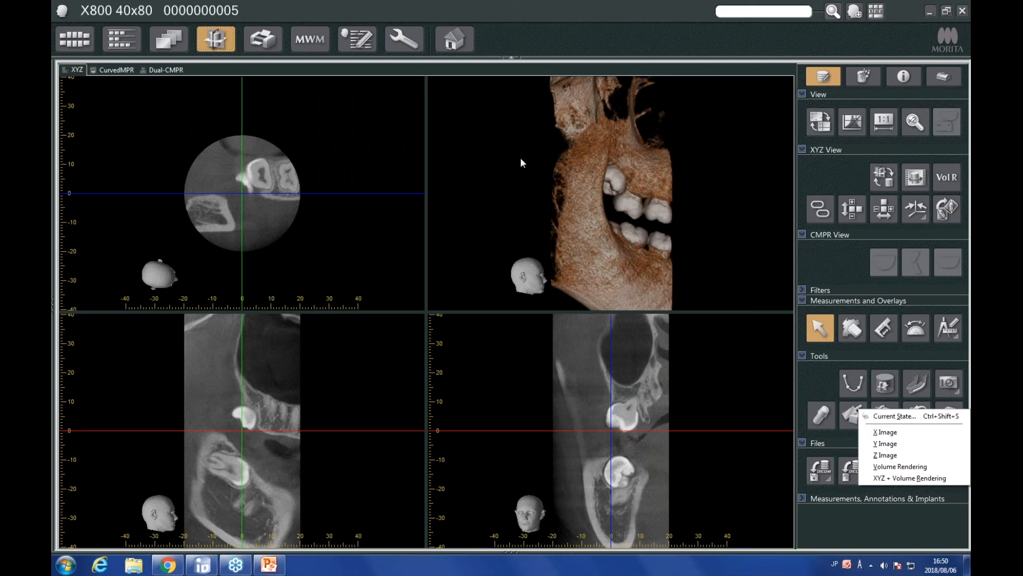
click(525, 14)
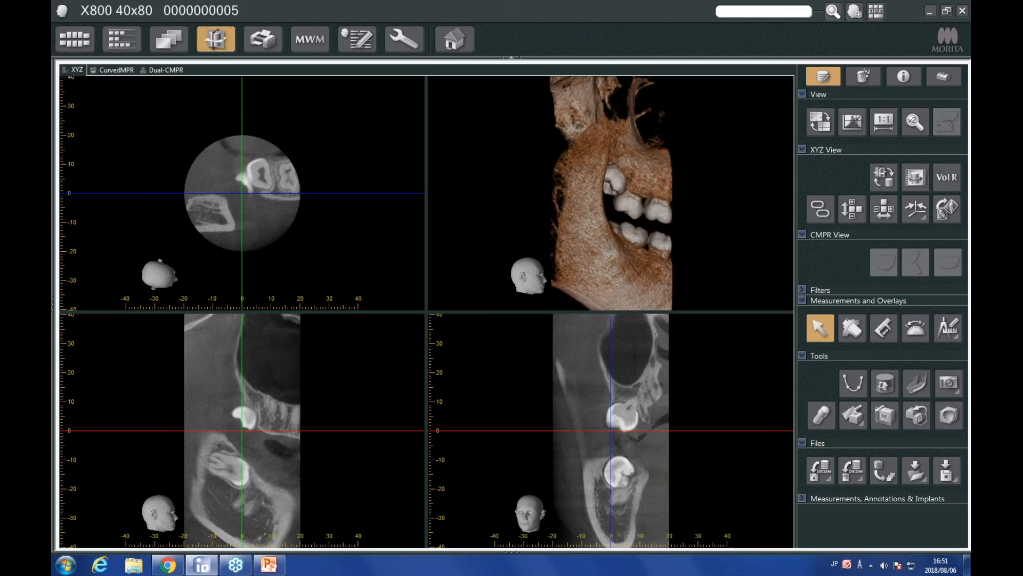
text(c)
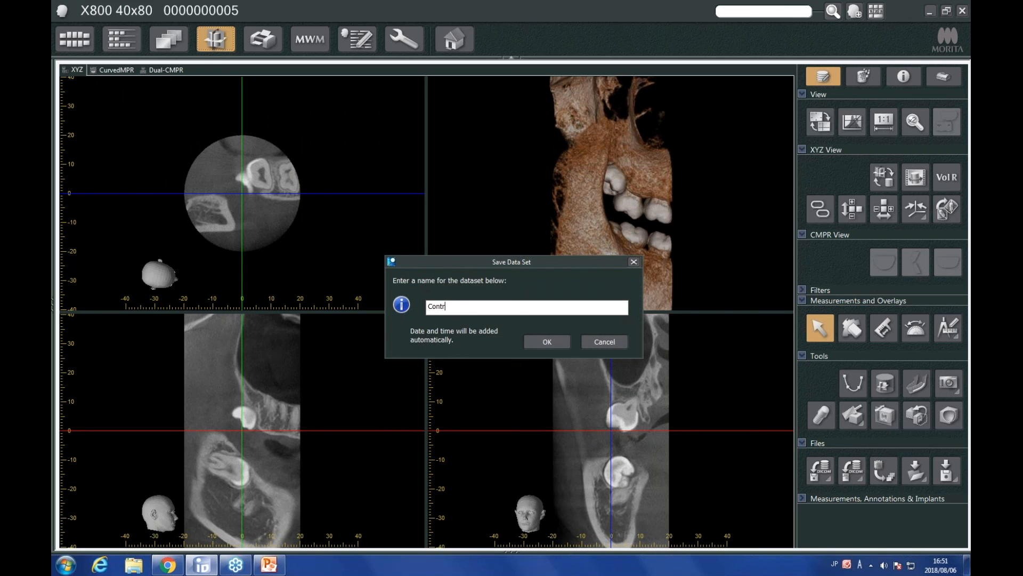
text(ontrast)
key(Return)
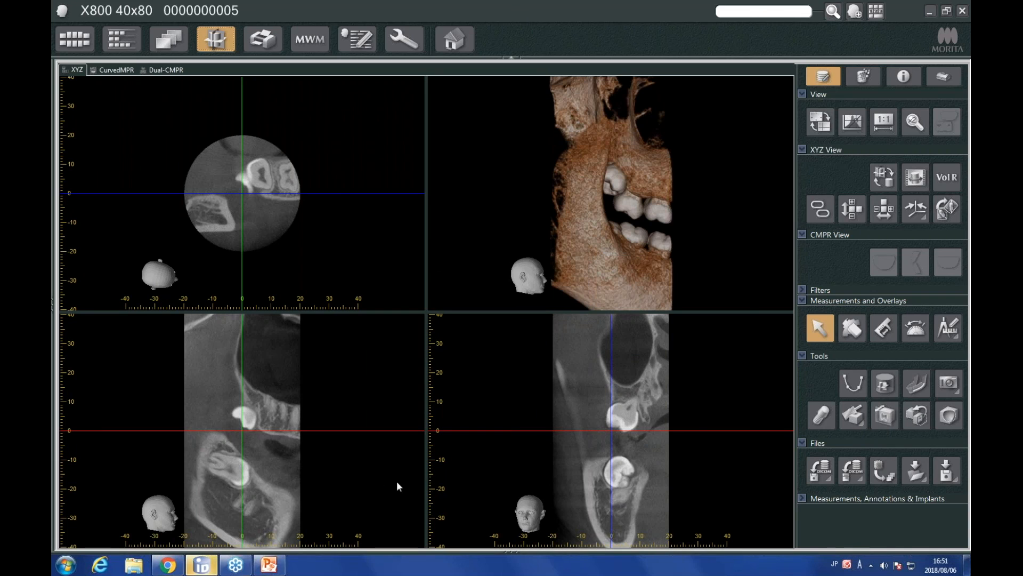
- Move and rotate the slice axes to align the views with the lower molars and mandible, and enlarge the sagittal image
drag(352, 429, 334, 489)
drag(272, 528, 321, 494)
drag(642, 514, 670, 498)
drag(324, 147, 337, 184)
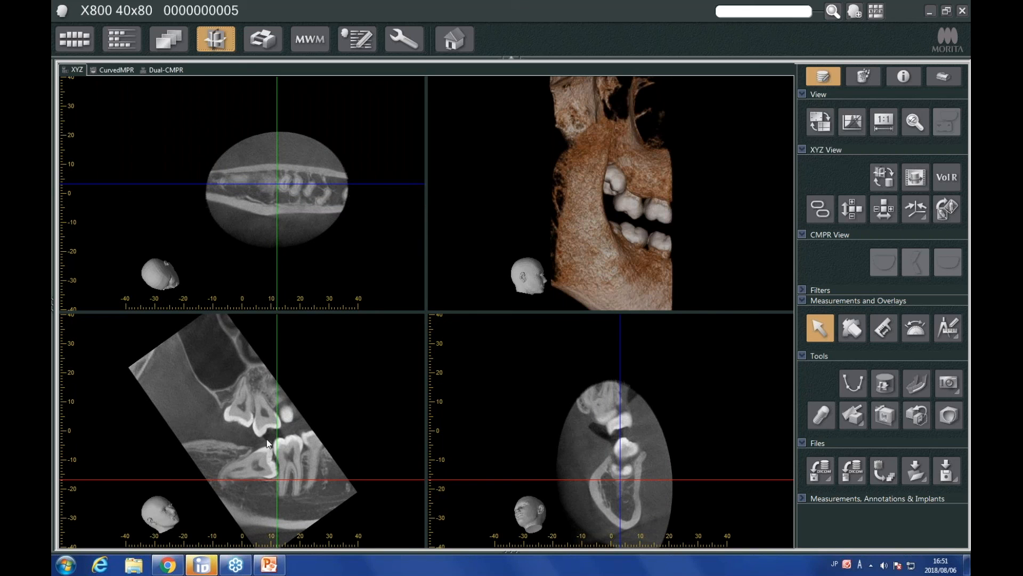
drag(431, 307, 640, 126)
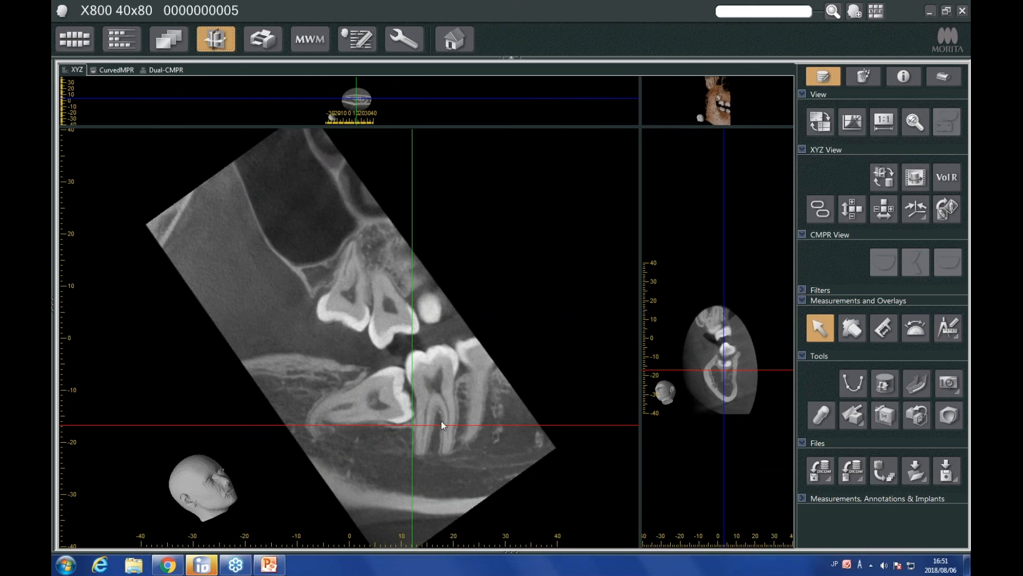
- Find the sagittal slice showing the posterior mandibular canal and start the canal trace at the volume's posterior edge, beneath the impacted molar
drag(481, 98, 482, 98)
scroll(449, 379, down, 2)
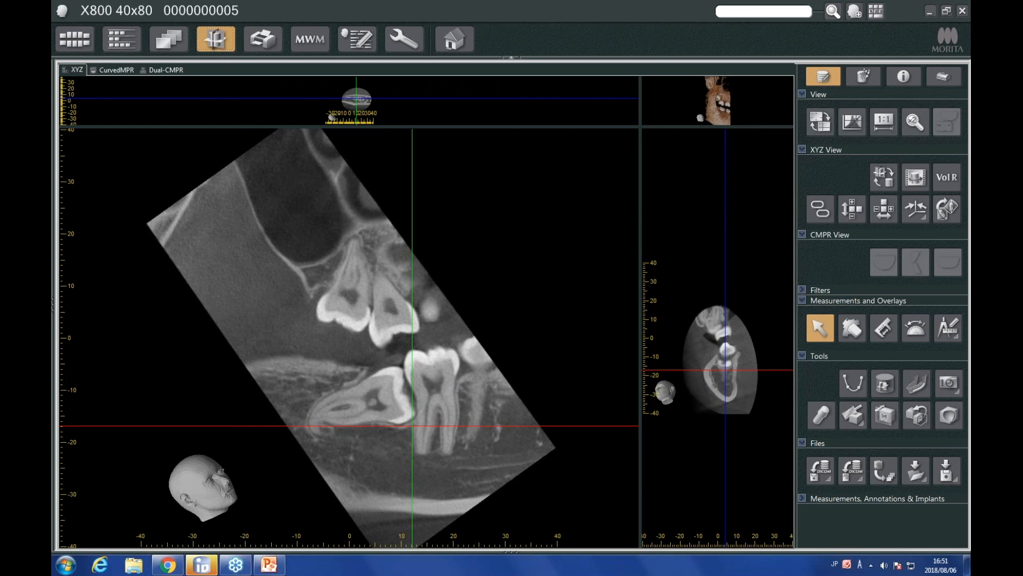
scroll(453, 370, down, 1)
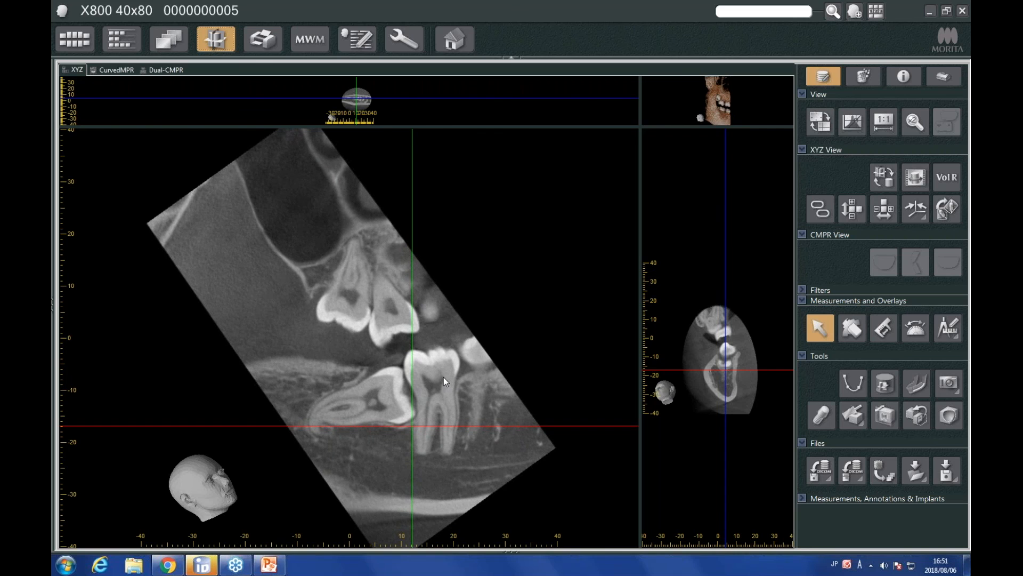
scroll(436, 381, down, 4)
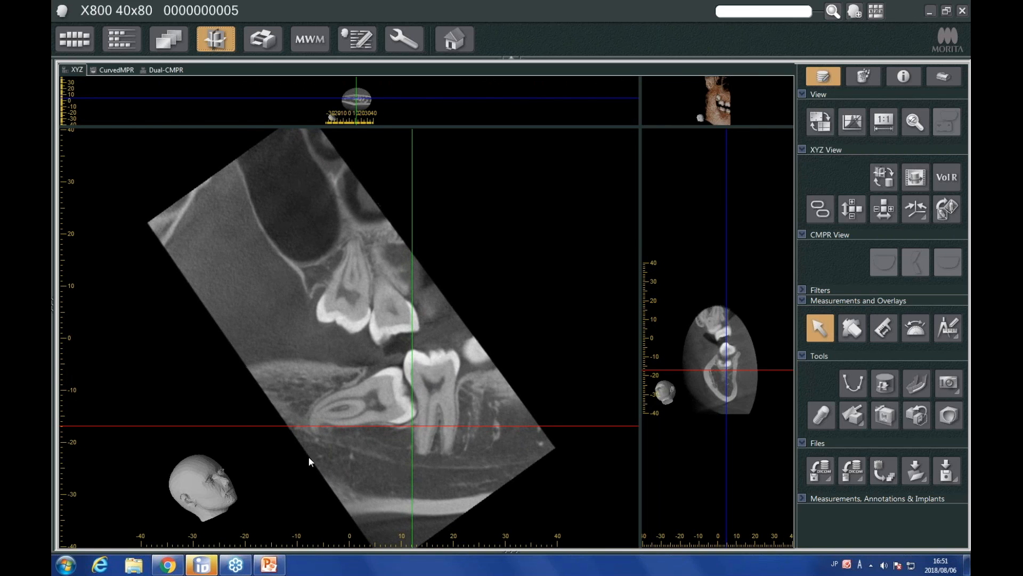
scroll(320, 437, down, 3)
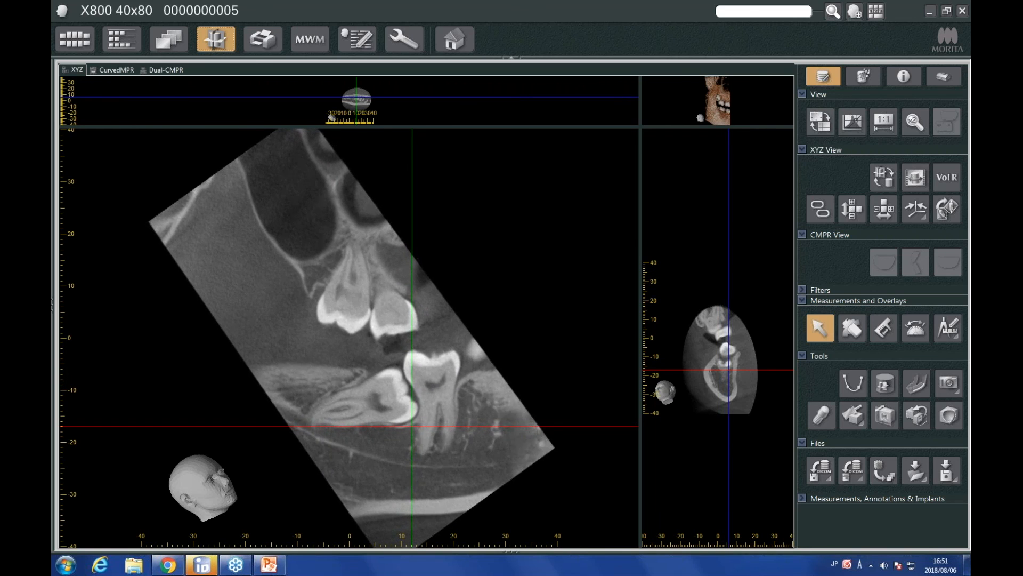
scroll(349, 338, down, 4)
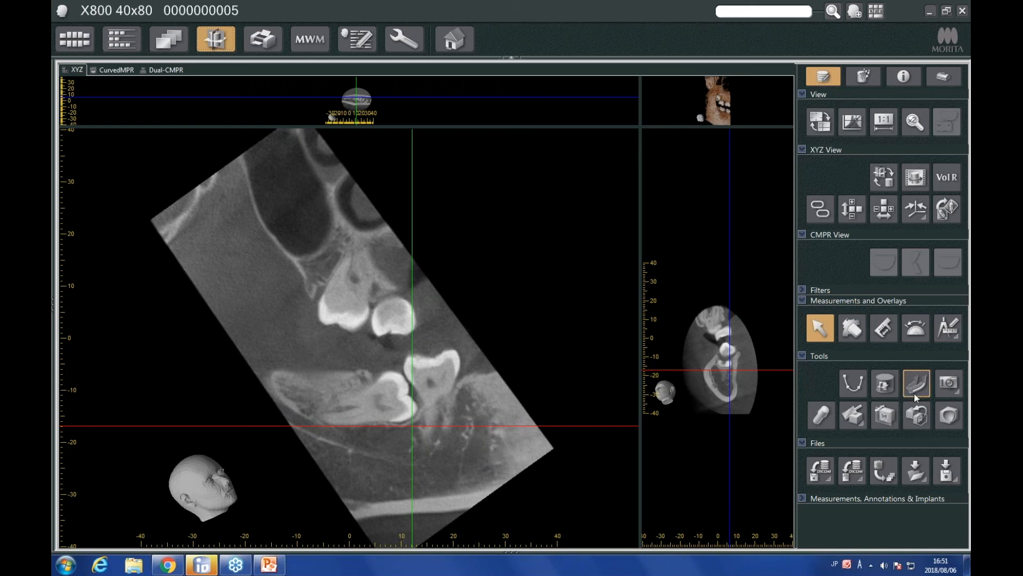
click(924, 380)
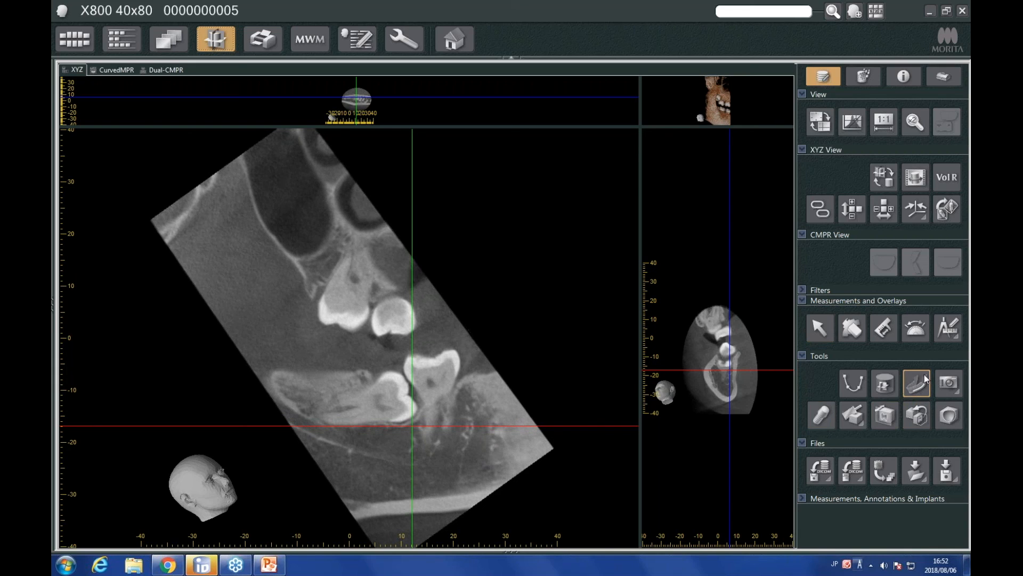
click(297, 425)
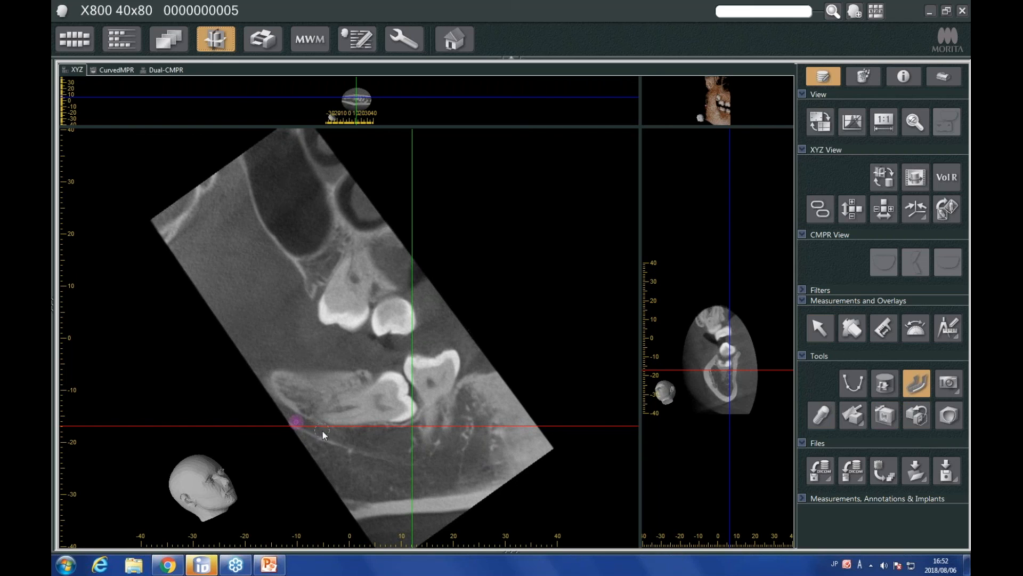
- Extend the canal trace forward beneath the impacted third molar, adjusting the sagittal slice to follow the canal
scroll(363, 445, down, 5)
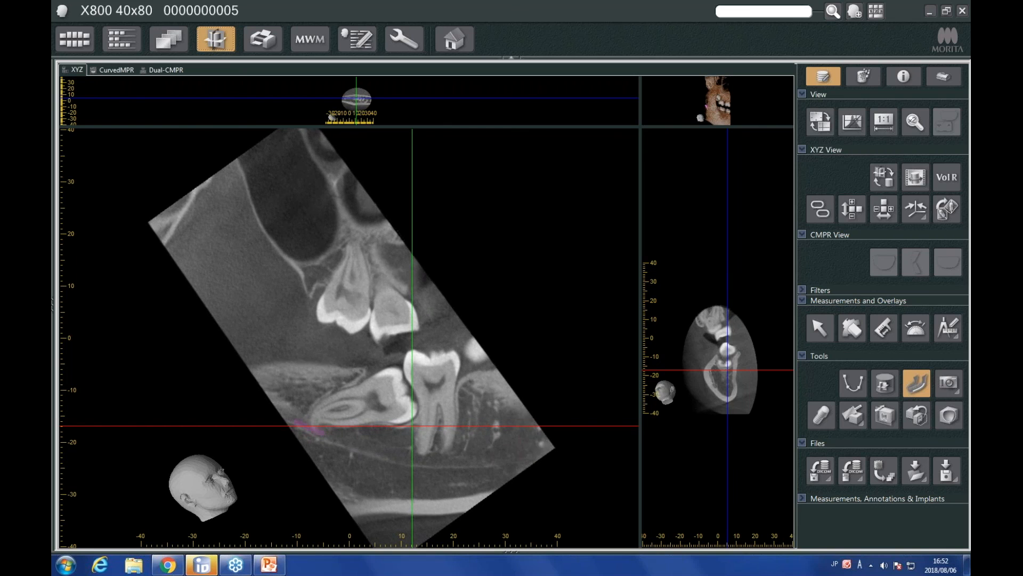
scroll(360, 448, up, 3)
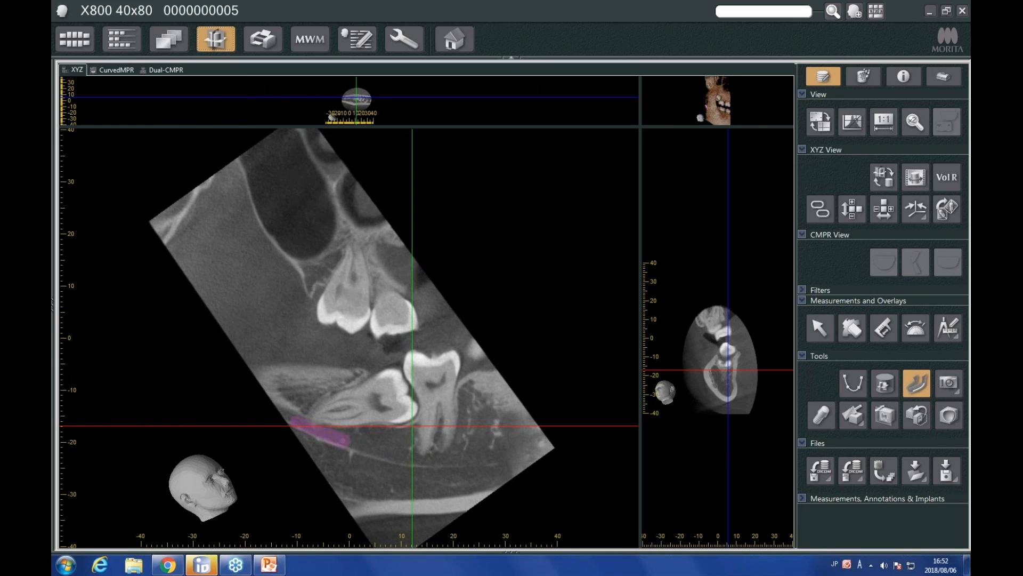
scroll(392, 451, down, 3)
scroll(392, 452, up, 3)
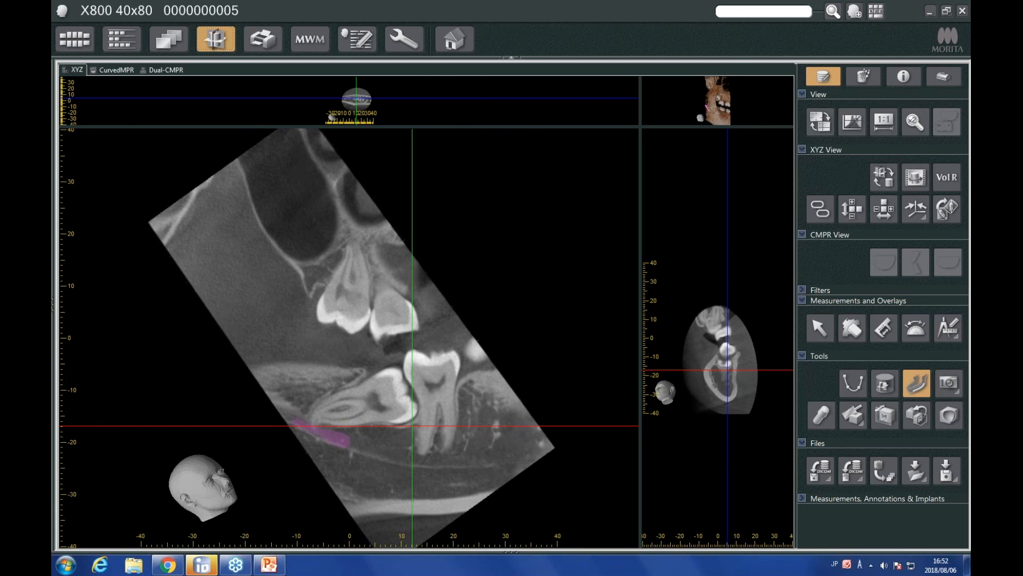
click(392, 455)
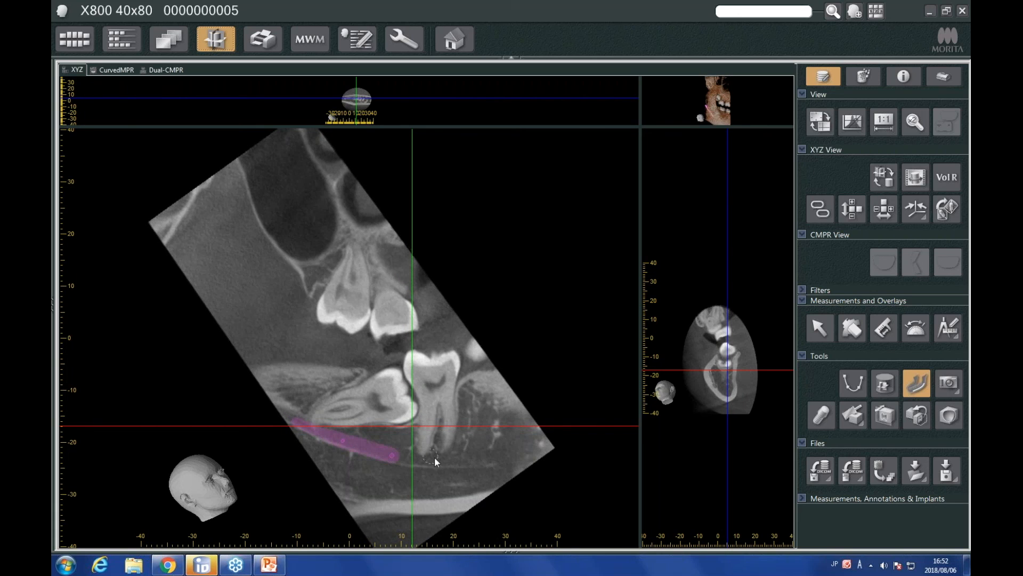
- Continue the canal trace below the roots of the erupted molars to the volume's anterior edge, and end tracing
scroll(452, 458, down, 2)
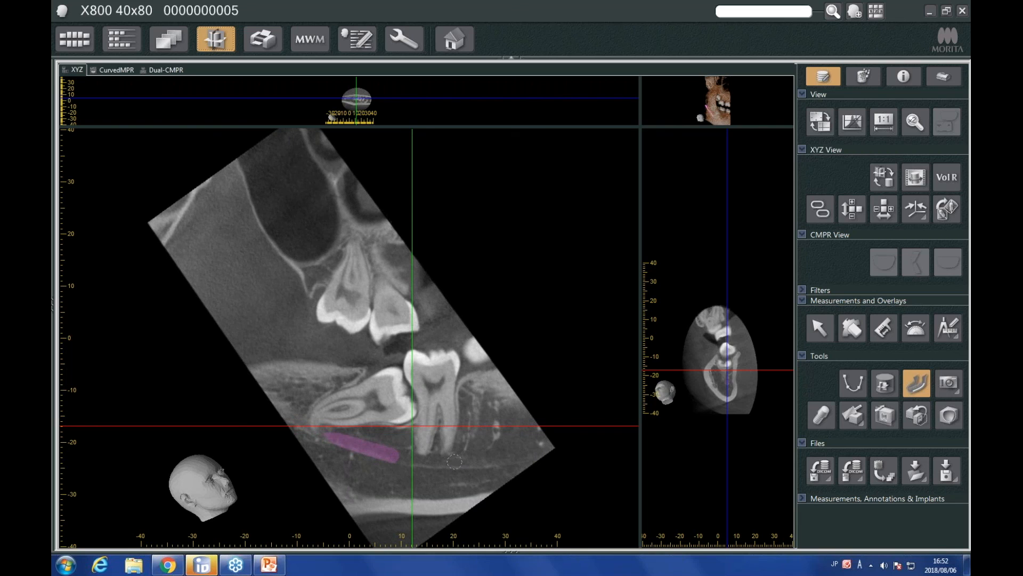
click(454, 463)
scroll(513, 467, down, 5)
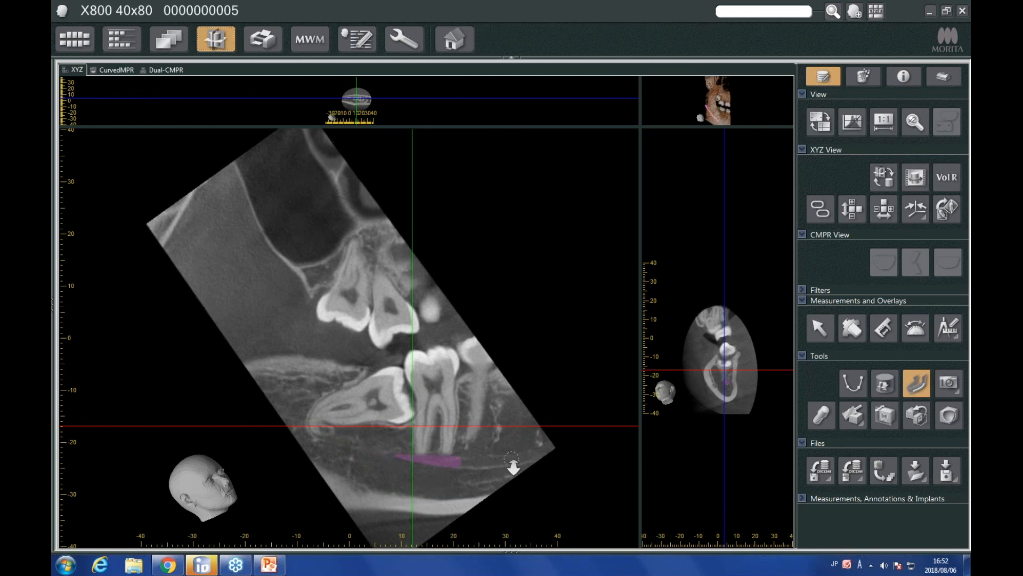
click(517, 458)
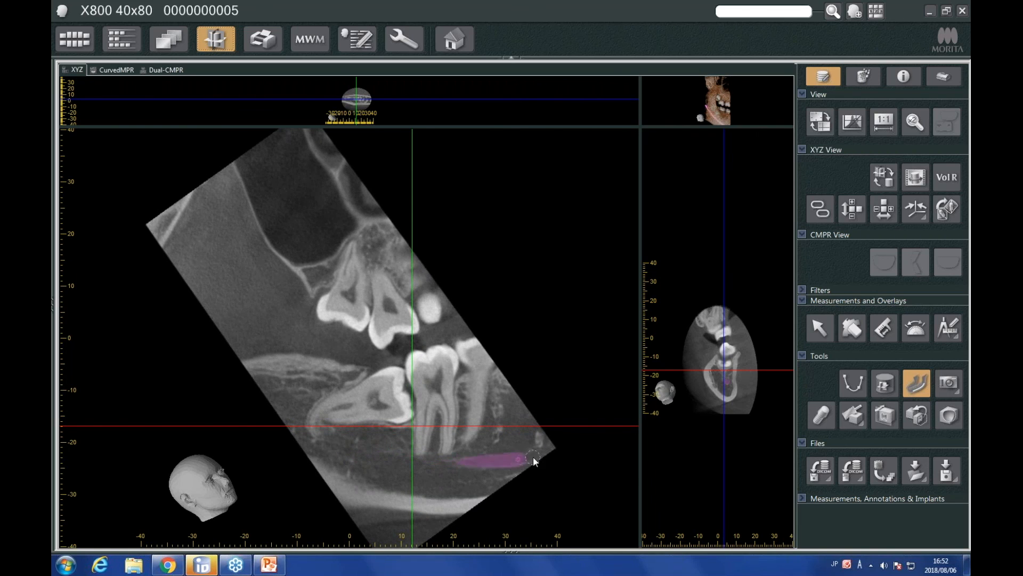
click(539, 454)
click(814, 338)
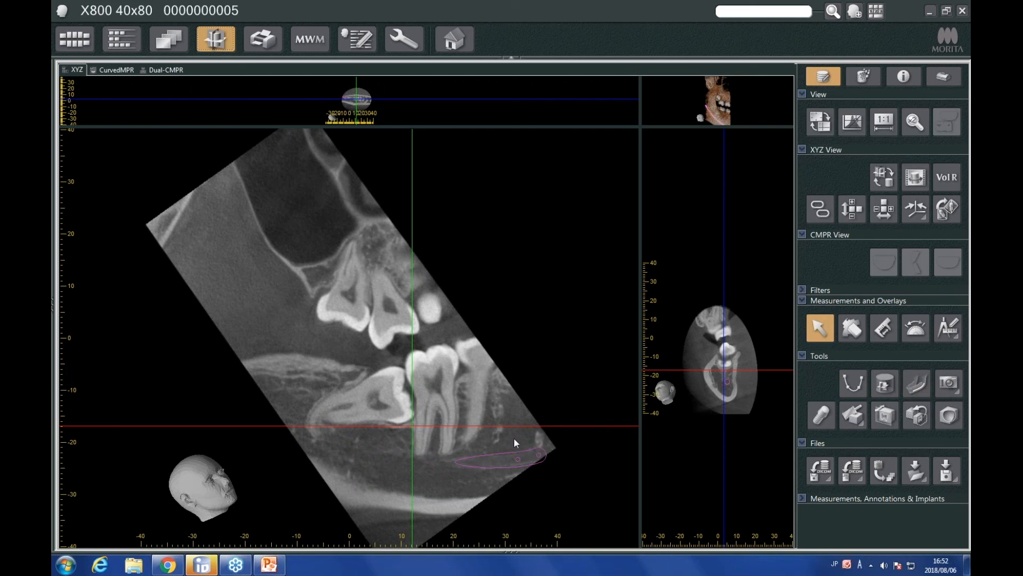
- Rebalance the four views and clip the tilted 3D rendering along the sagittal plane to expose the tooth roots and traced canal
drag(646, 127, 374, 288)
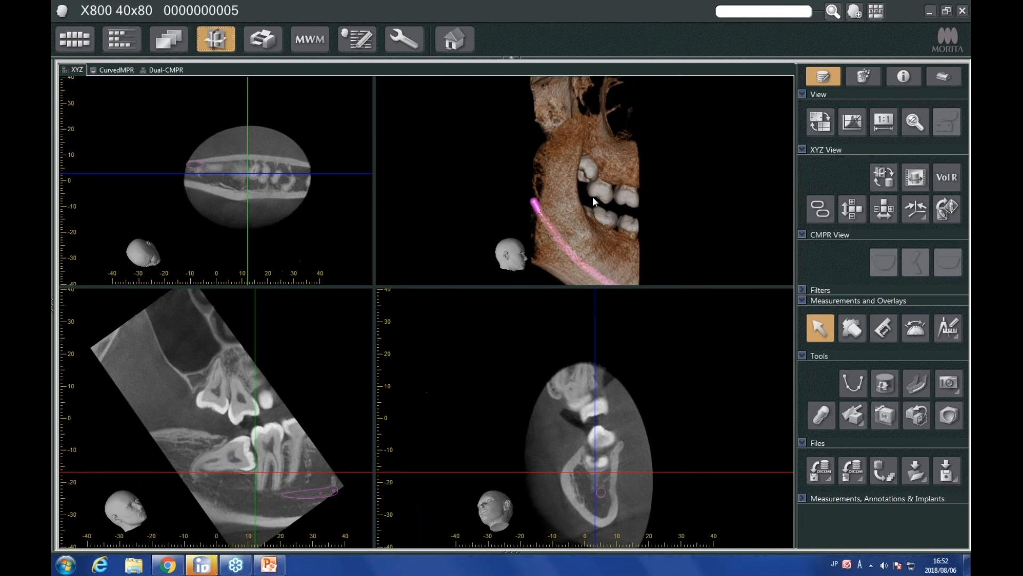
drag(569, 266, 549, 201)
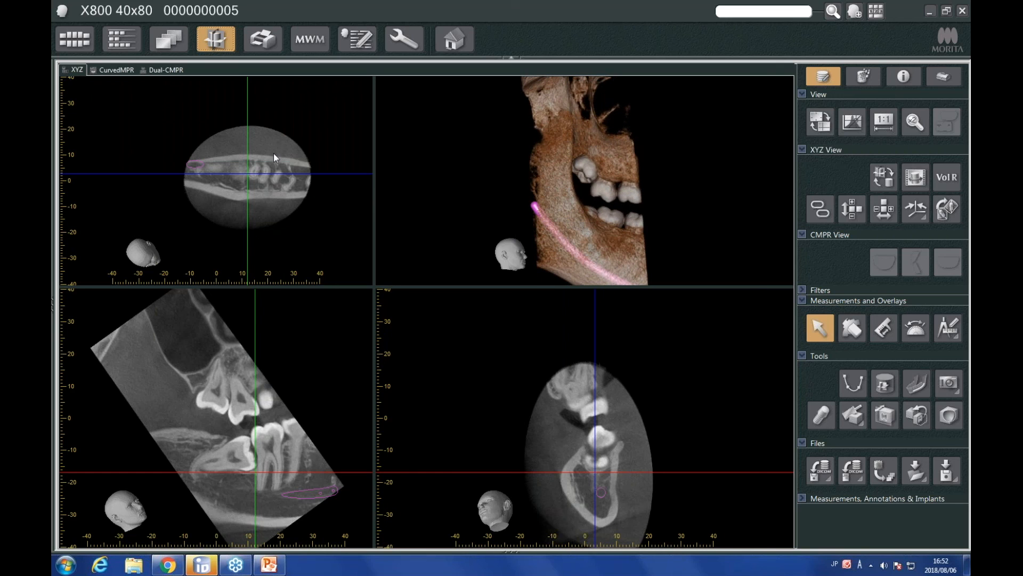
drag(294, 172, 300, 165)
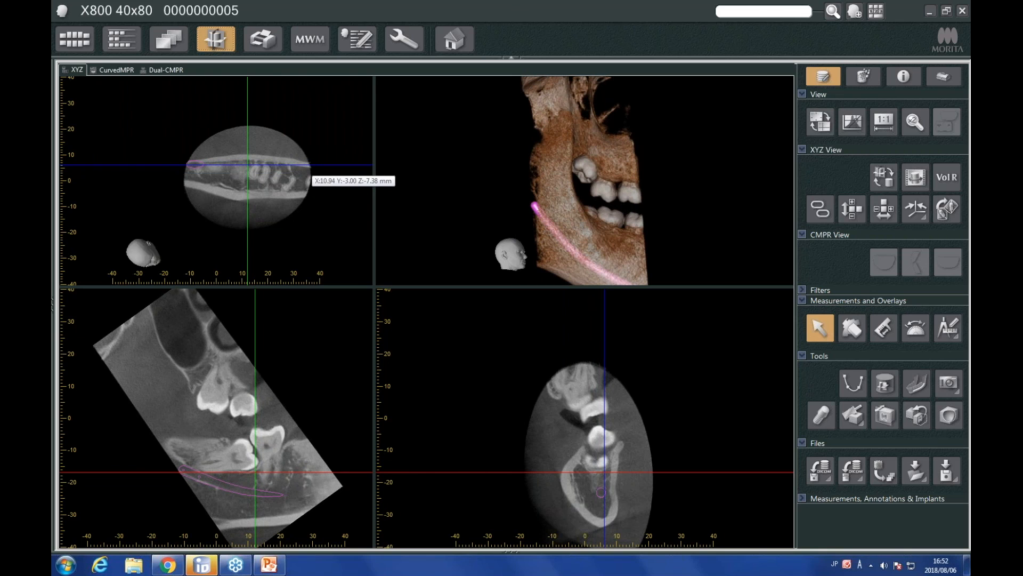
click(886, 413)
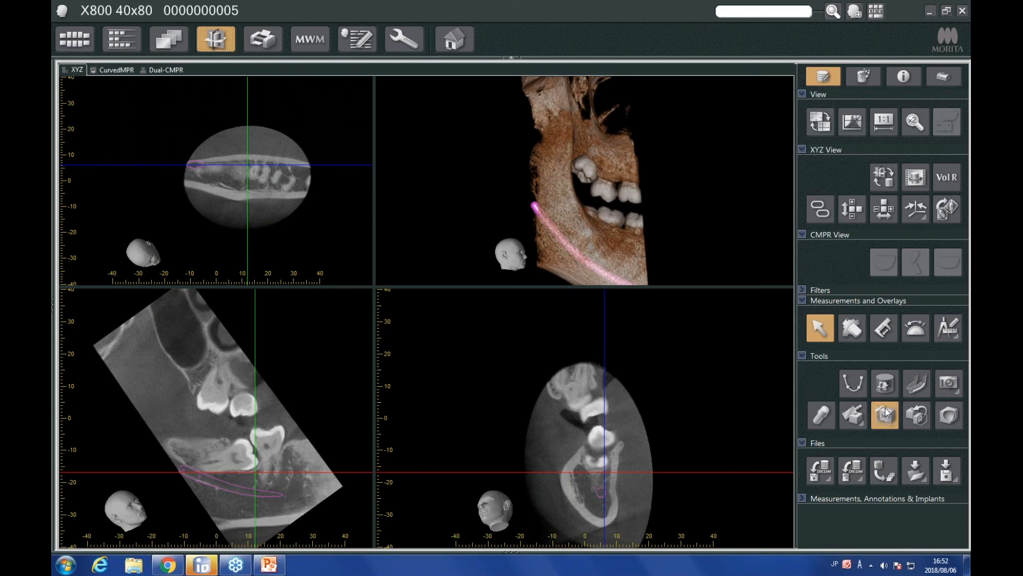
drag(276, 166, 305, 184)
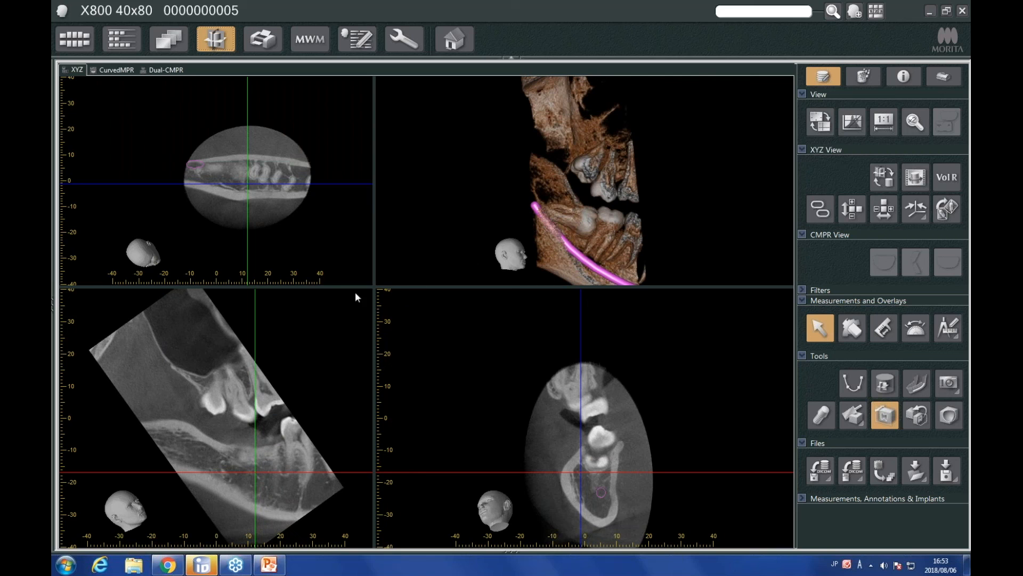
- Enlarge and rotate the 3D rendering, and shift its sagittal clipping plane to cut through the impacted molar
drag(373, 287, 198, 397)
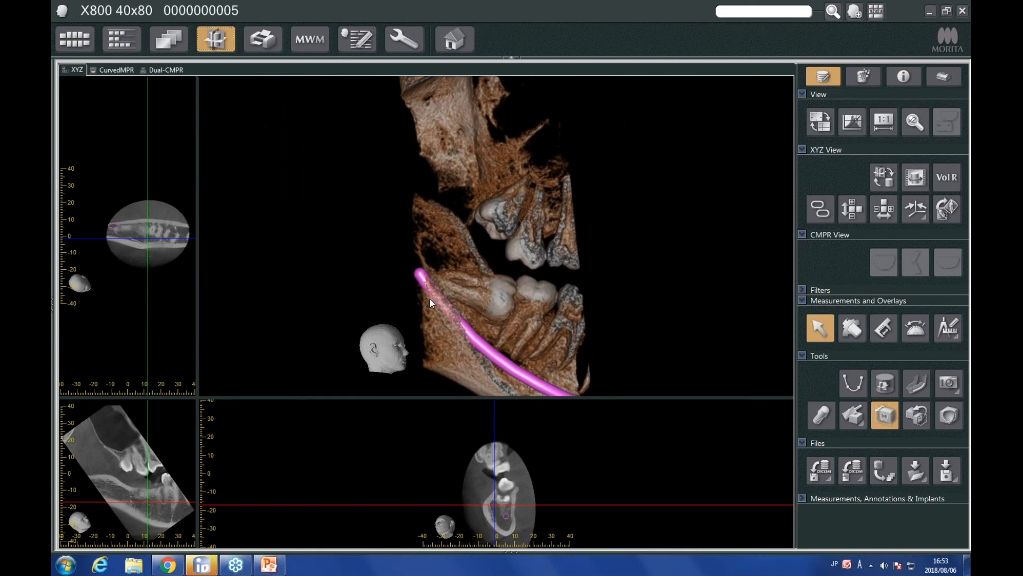
drag(545, 347, 526, 312)
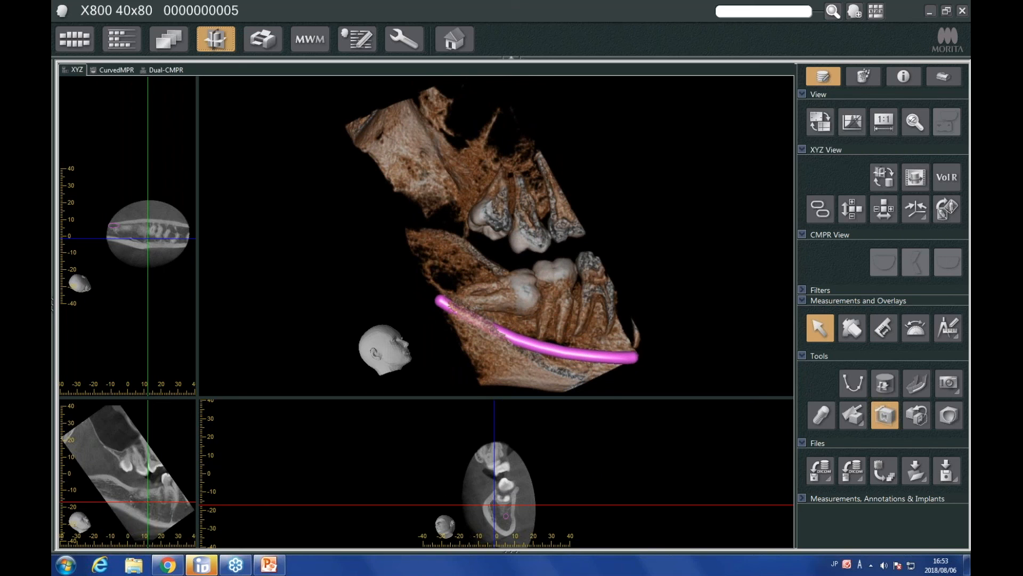
scroll(128, 472, up, 4)
scroll(128, 471, up, 7)
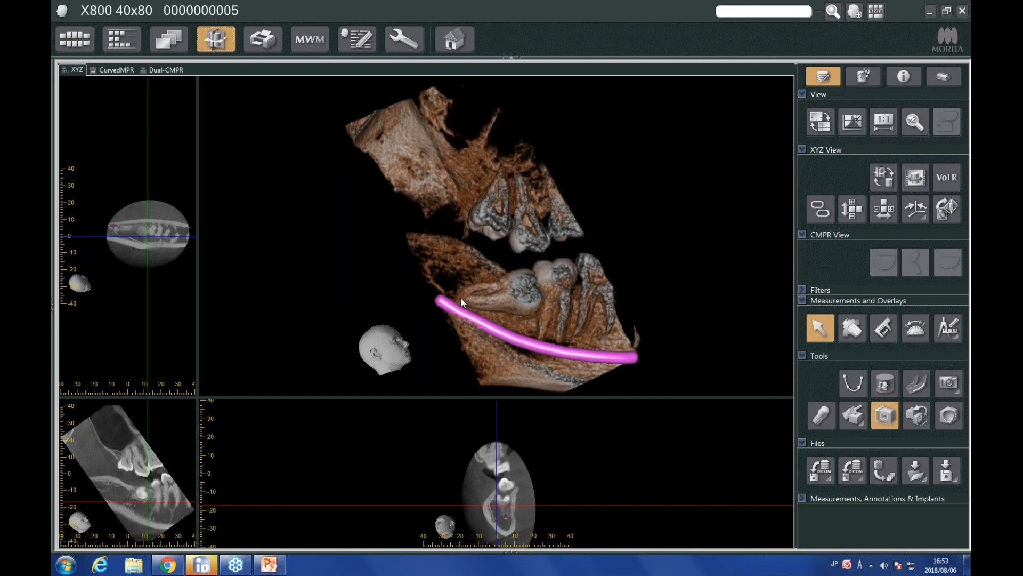
- Examine the impacted molar's roots against the traced canal in a 3D close-up, fine-tuning the viewing angle and sagittal clipping plane
scroll(460, 296, up, 1)
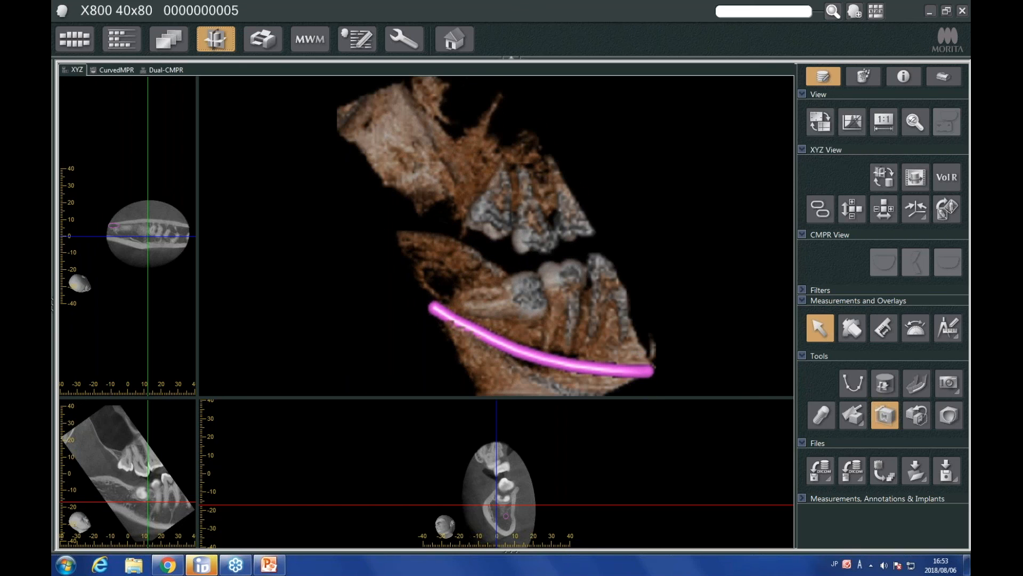
scroll(477, 299, up, 4)
drag(478, 298, 488, 293)
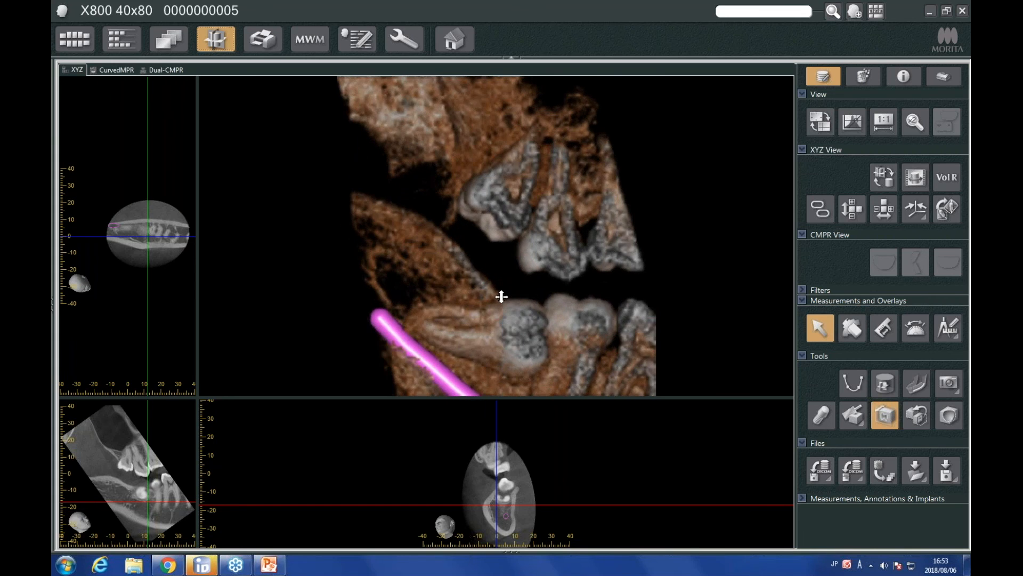
middle_drag(502, 296, 523, 249)
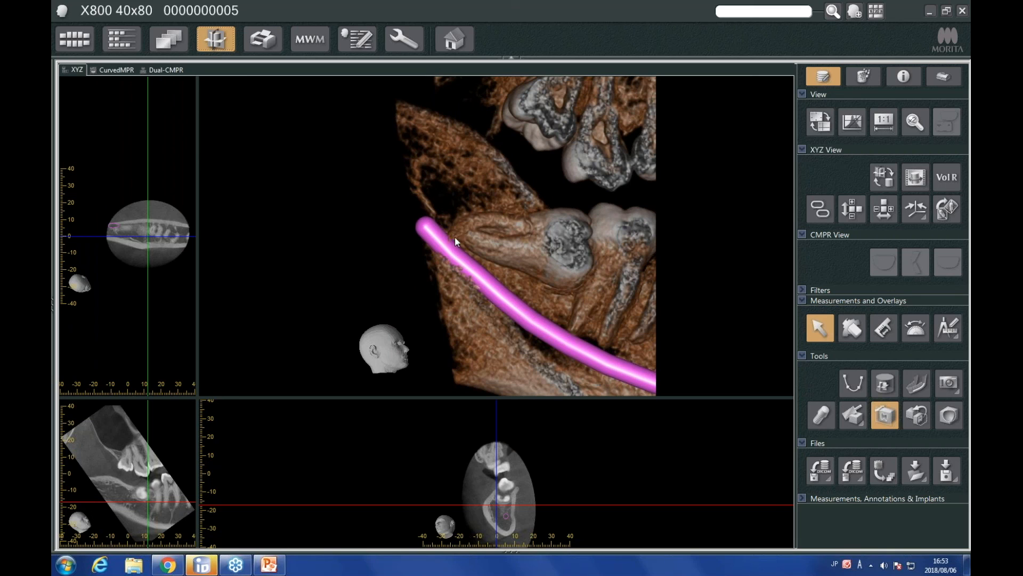
mouse_move(458, 250)
mouse_down()
mouse_move(449, 258)
mouse_move(459, 262)
mouse_up()
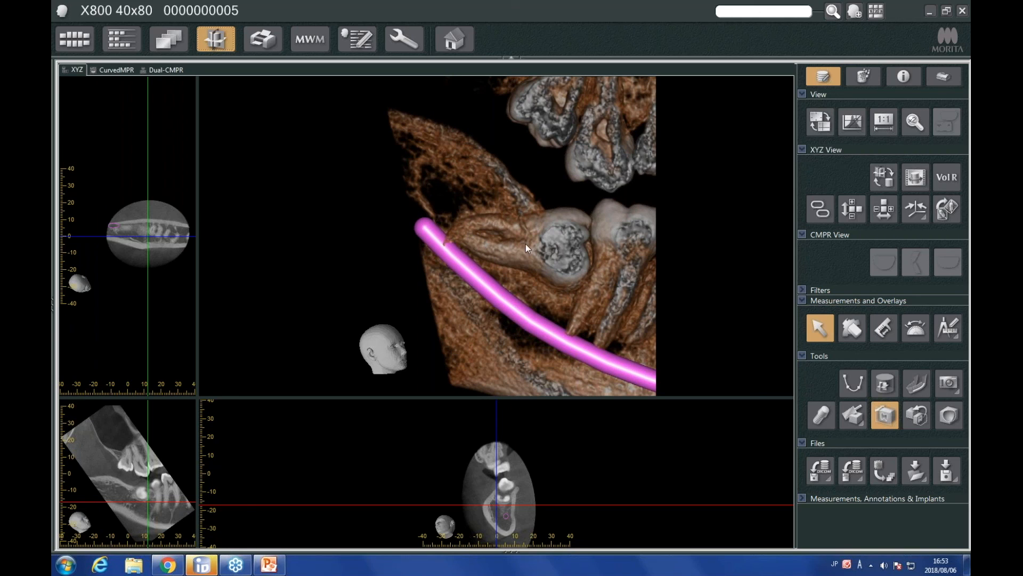
drag(496, 423, 497, 422)
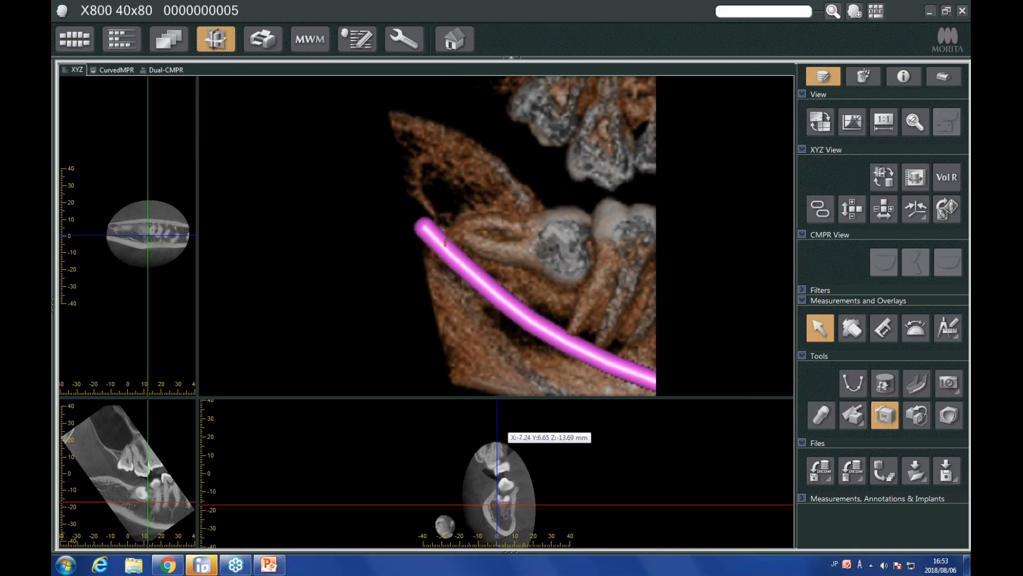